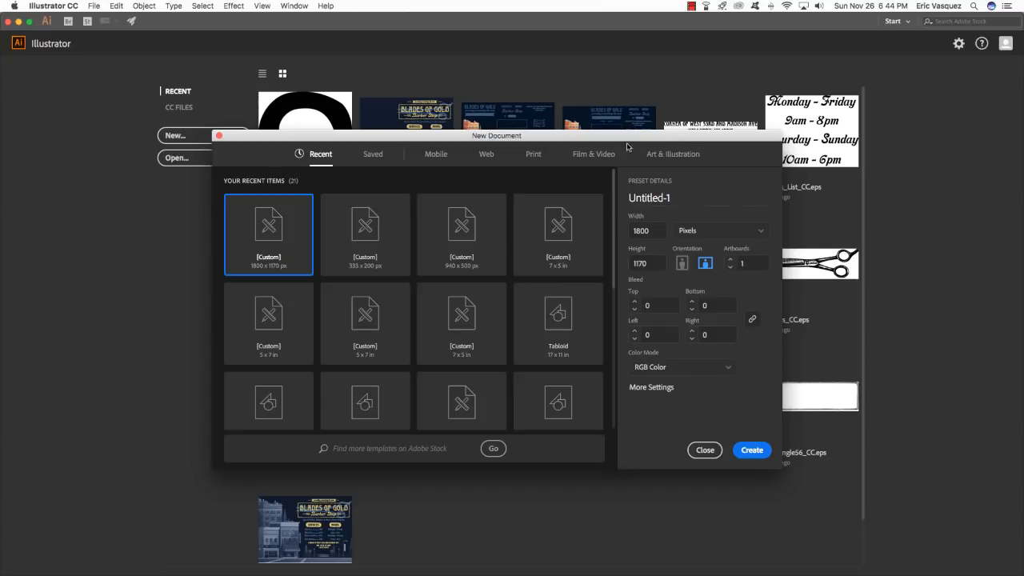
- Name the new document "blades-of-glory-barber-shop-flyer-design"
drag(621, 139, 620, 139)
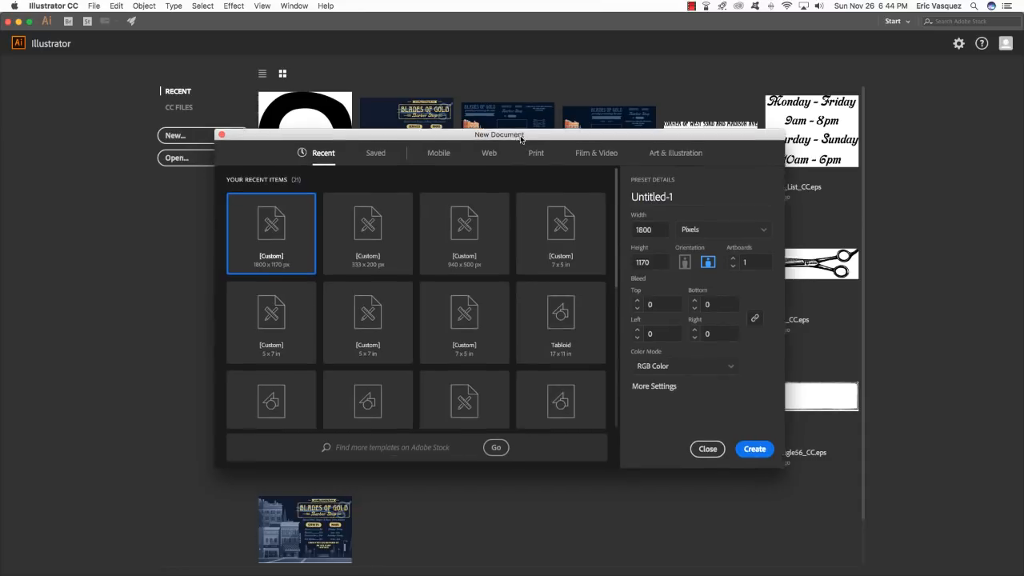
drag(517, 138, 535, 136)
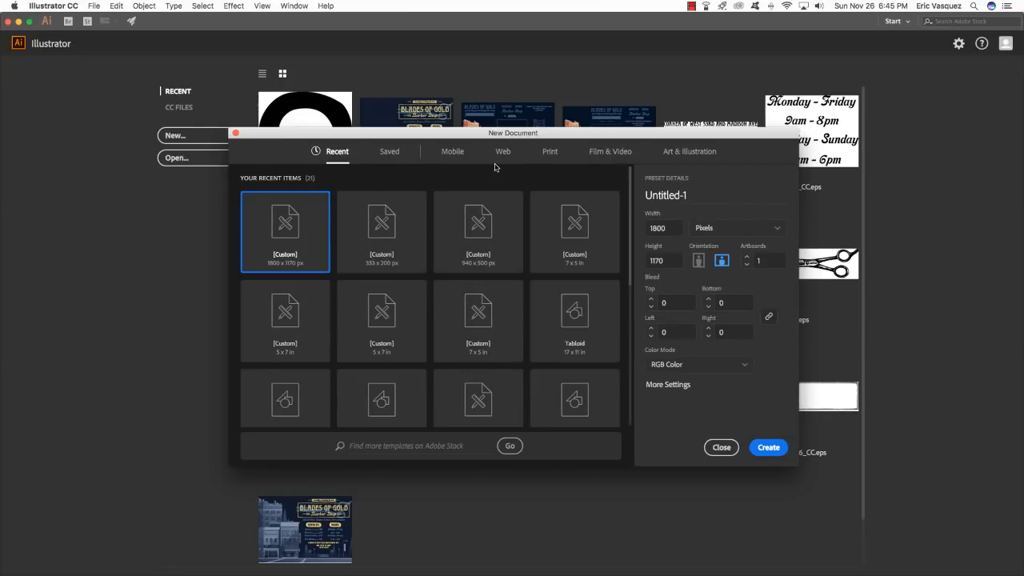
click(694, 199)
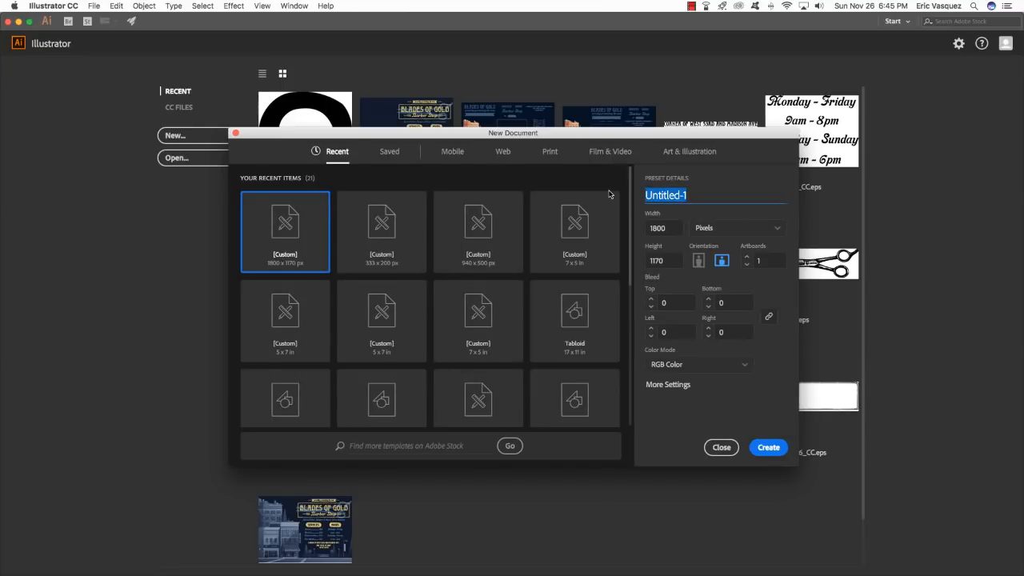
text(barber)
key(super+a)
text(blades-of-glory-)
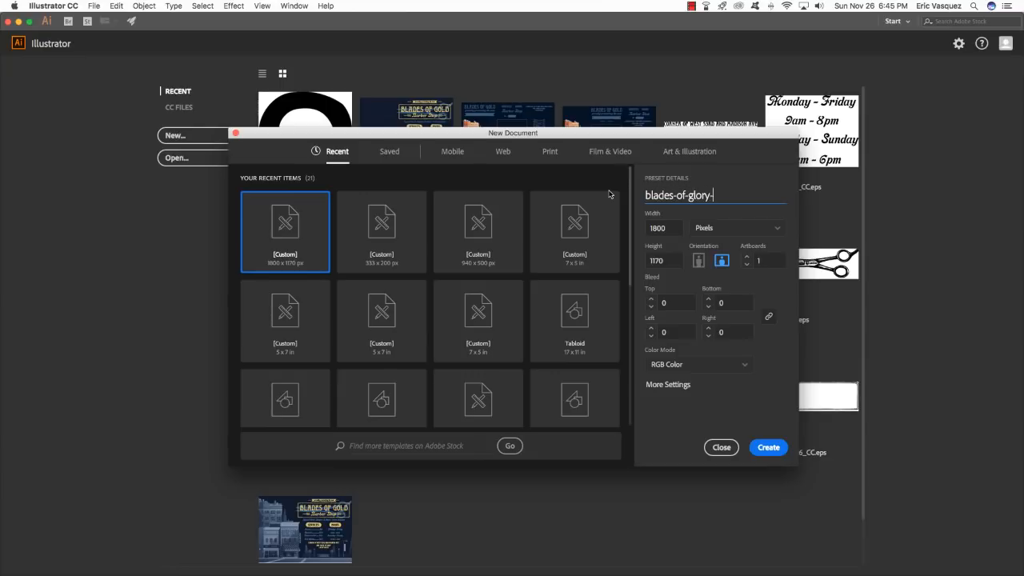
text(barber-shop-flyer-design)
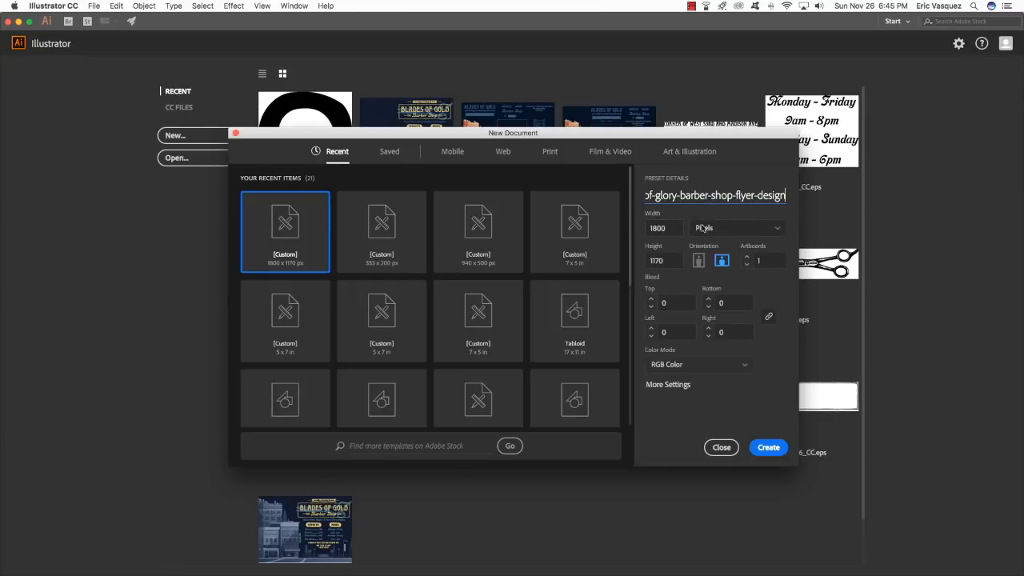
- Set the document to 7 by 5 inches in landscape orientation and create it
click(760, 230)
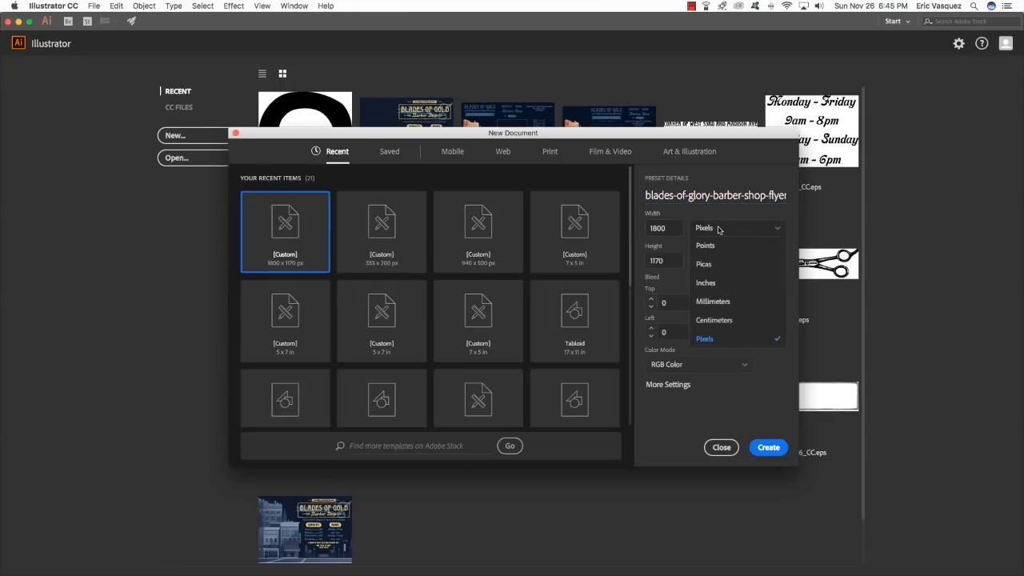
click(705, 285)
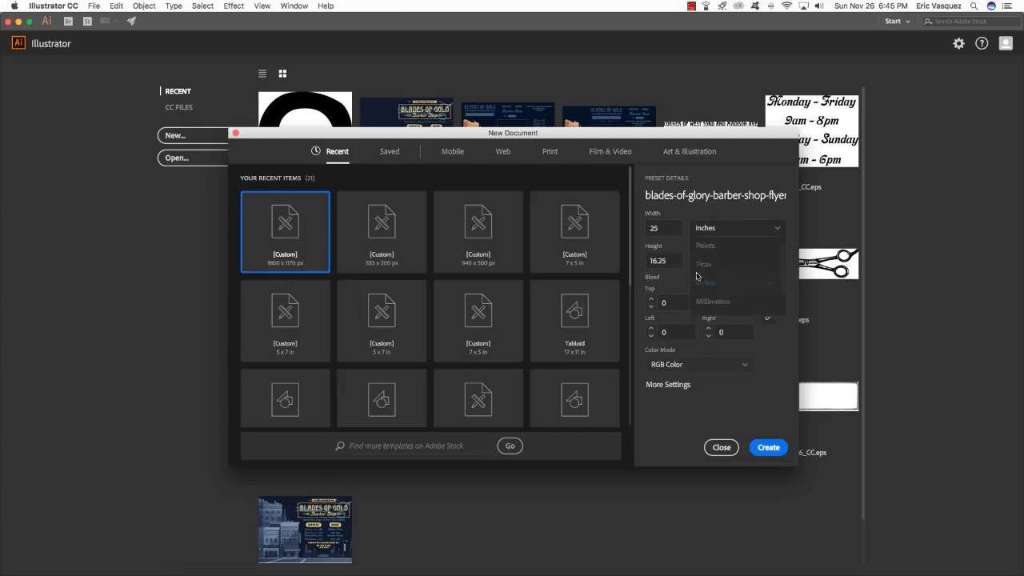
drag(677, 229, 628, 225)
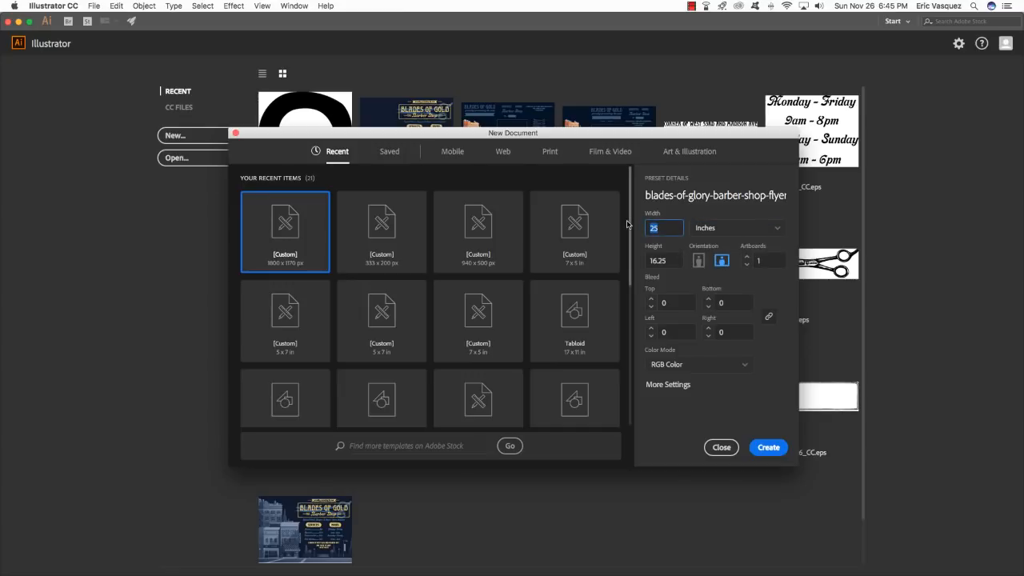
text(7)
key(Tab)
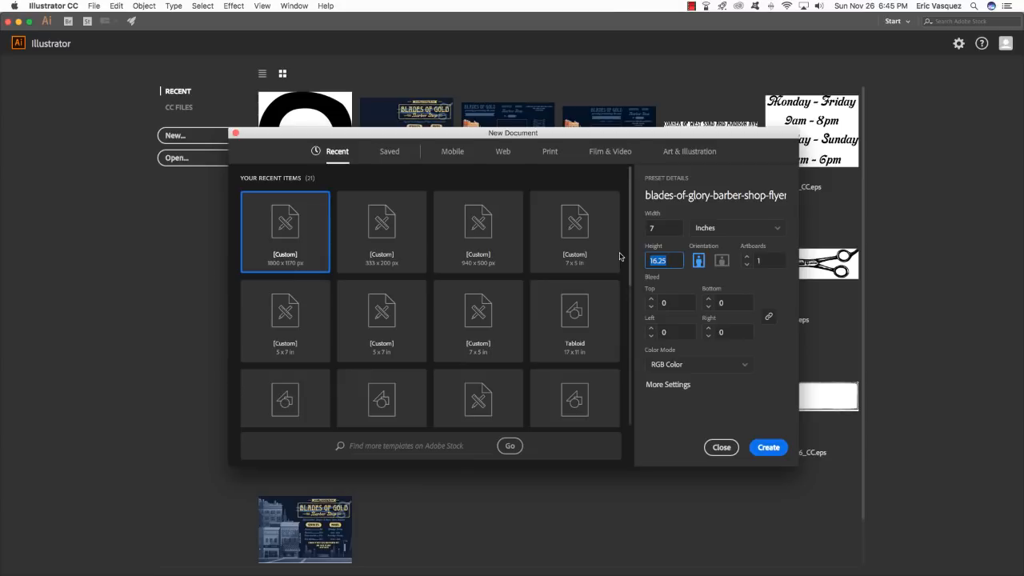
text(5)
click(722, 261)
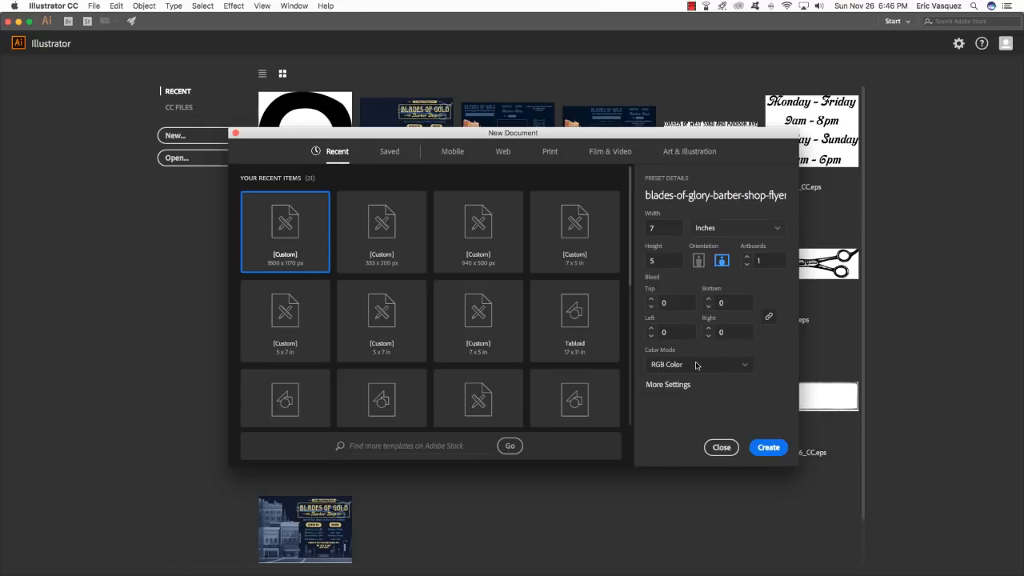
click(770, 449)
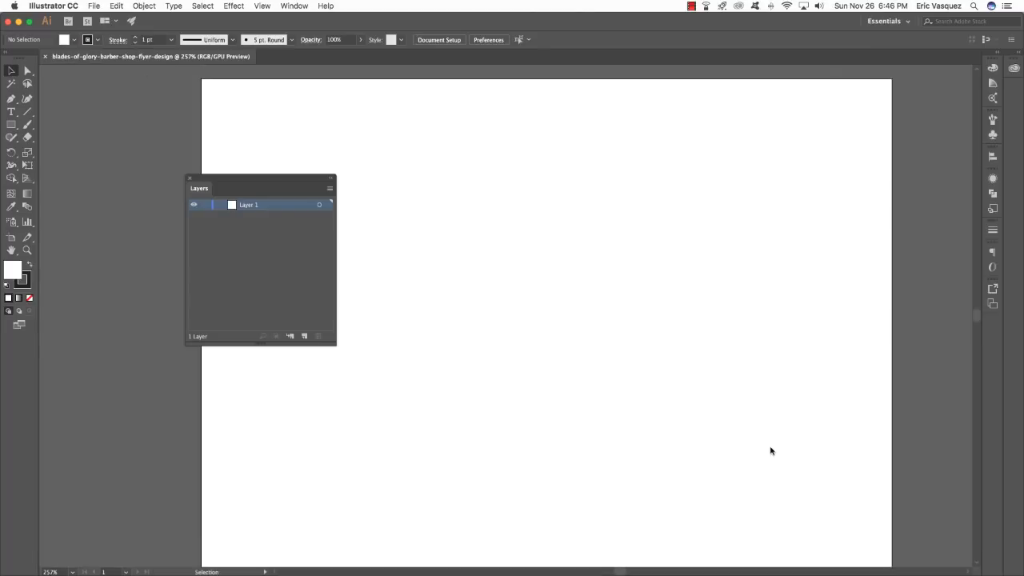
- Dock the floating Layers panel among the collapsed panels and expand it
drag(290, 179, 169, 167)
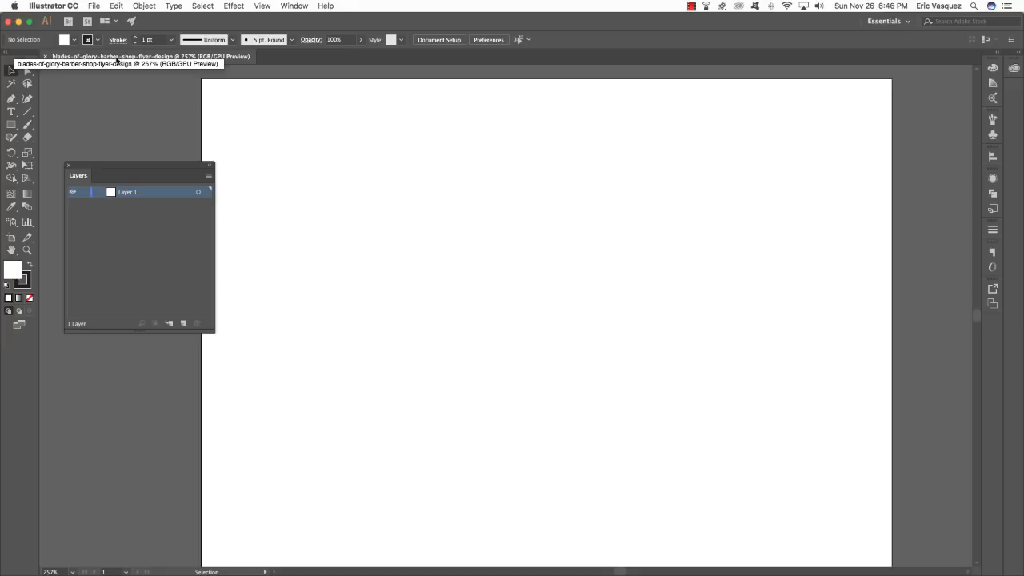
drag(128, 170, 994, 205)
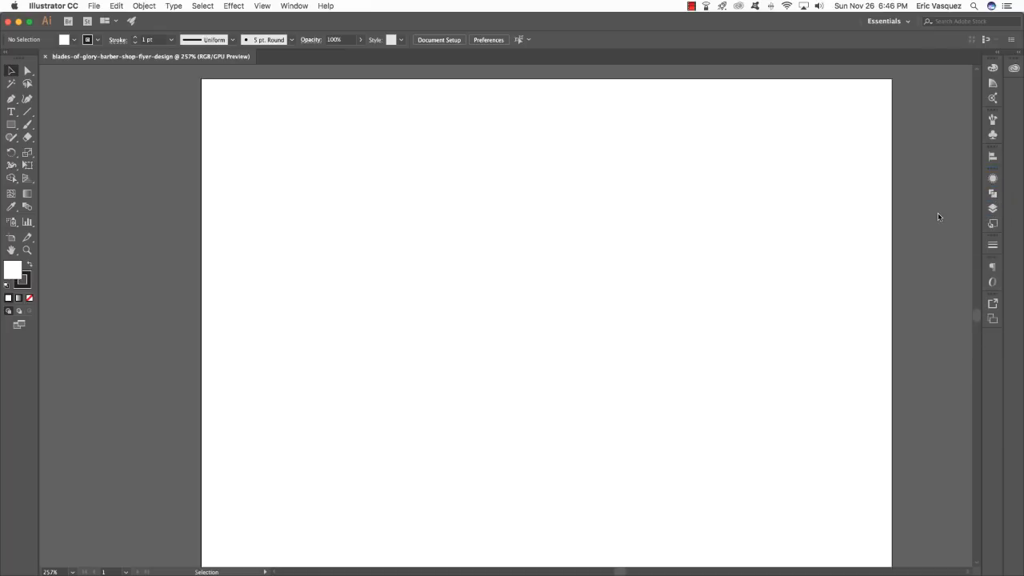
click(993, 208)
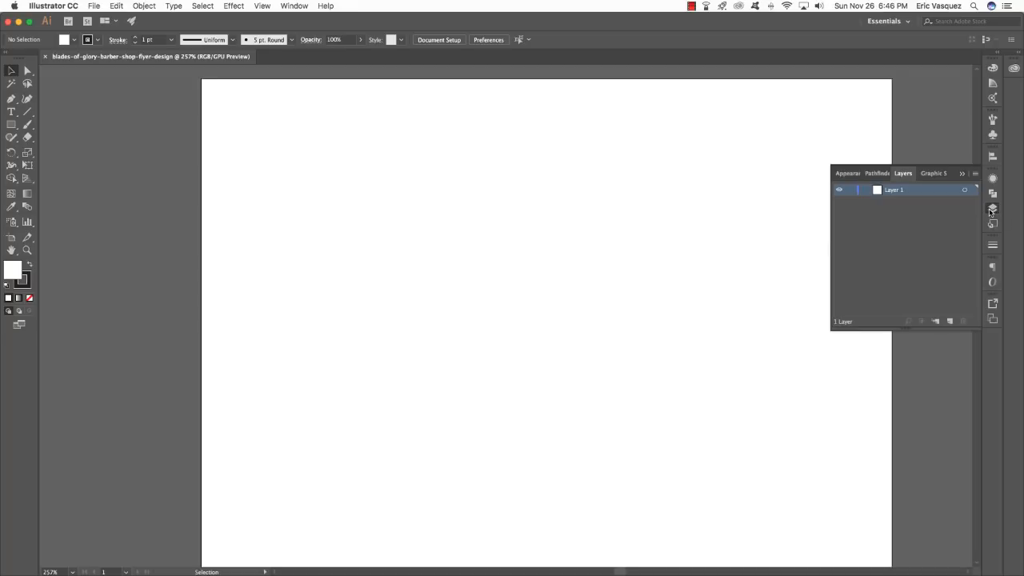
- Collapse the Layers panel and bring it back into view twice
click(909, 174)
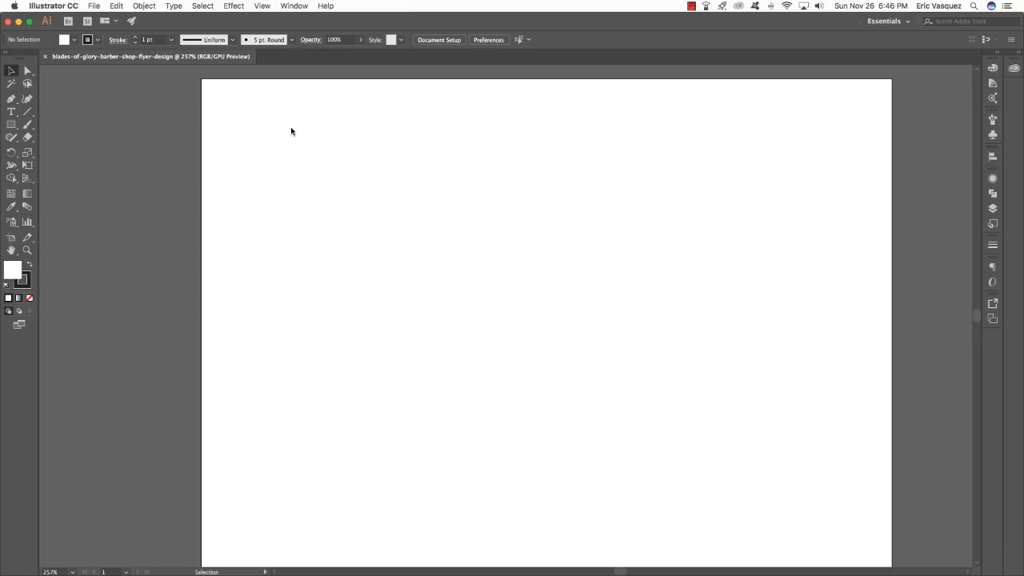
click(295, 5)
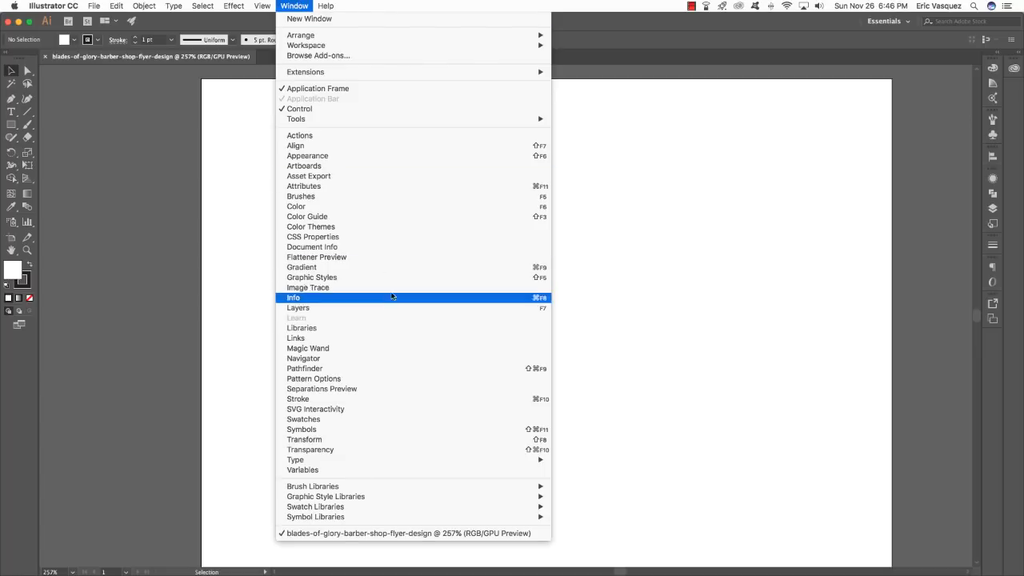
click(318, 311)
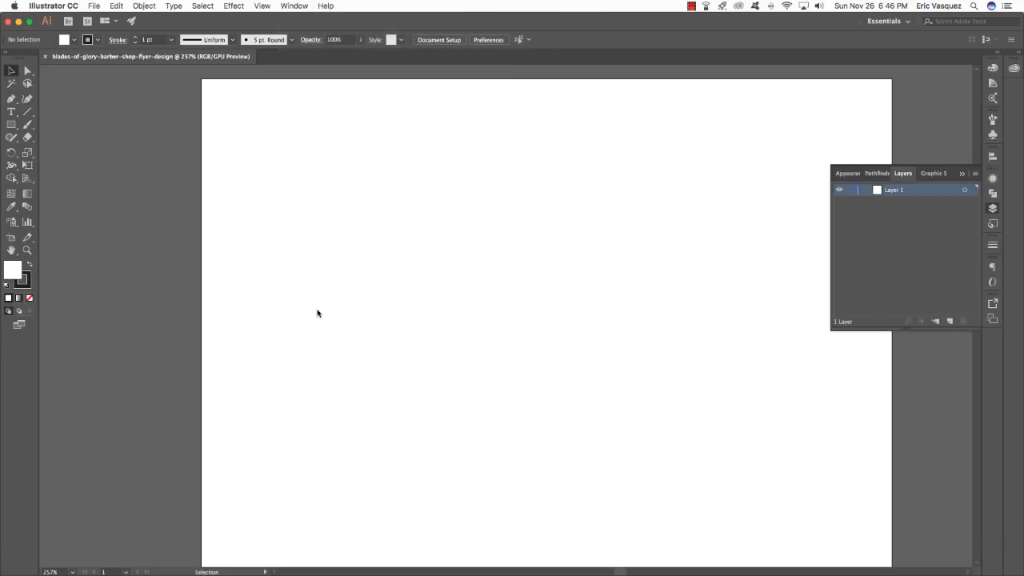
click(903, 173)
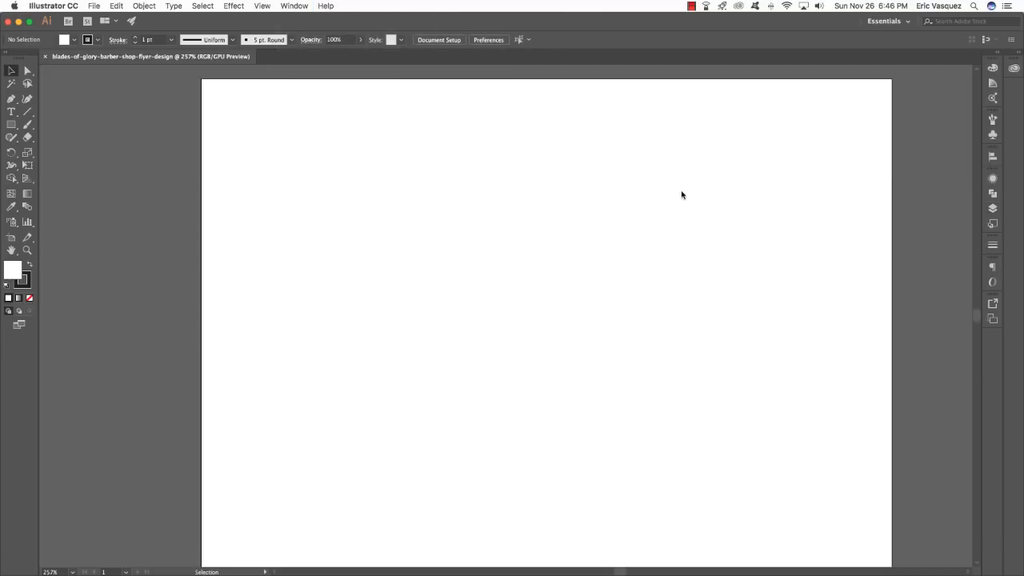
key(F7)
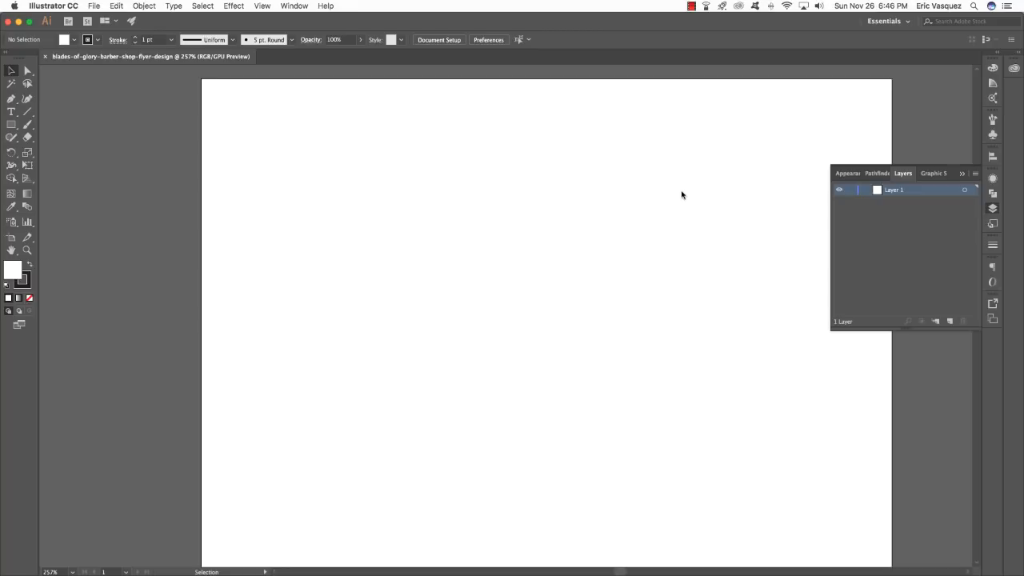
- Rename Layer 1 as BACKGROUND
double_click(894, 191)
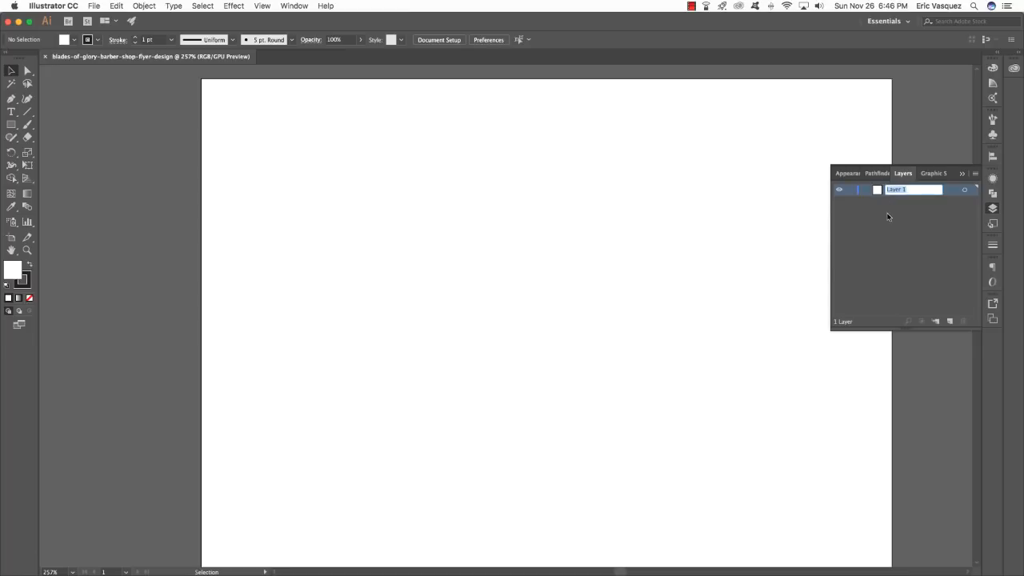
text(BACKGROUND)
key(Return)
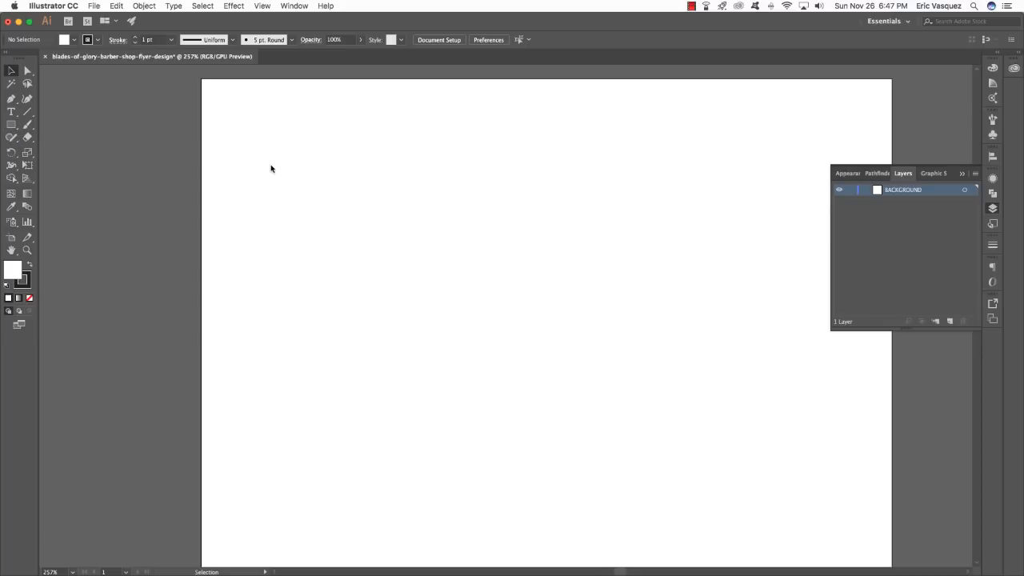
- Create a rectangle 7 in wide and 5 in high on the BACKGROUND layer
key(m)
click(270, 174)
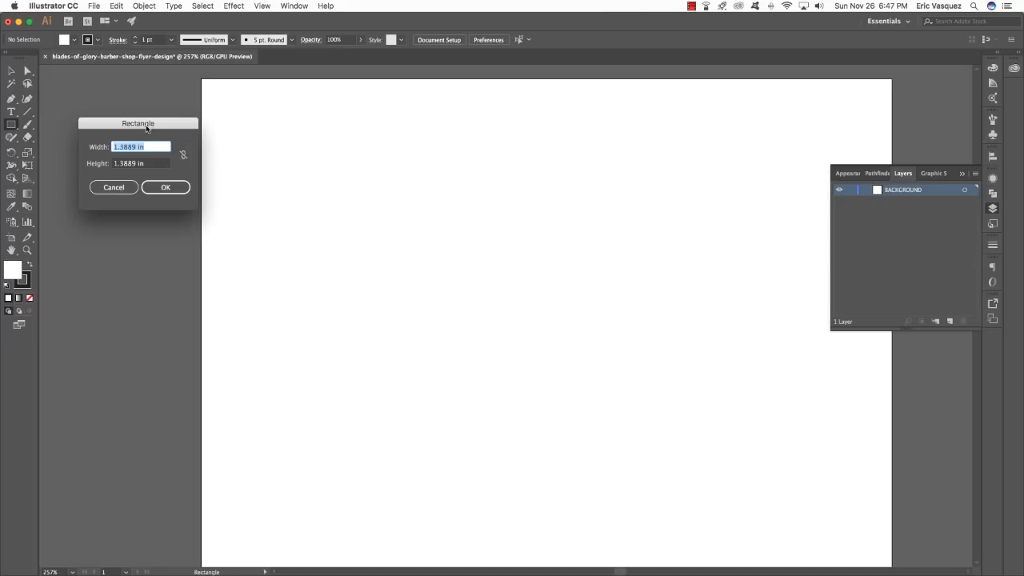
drag(162, 126, 327, 184)
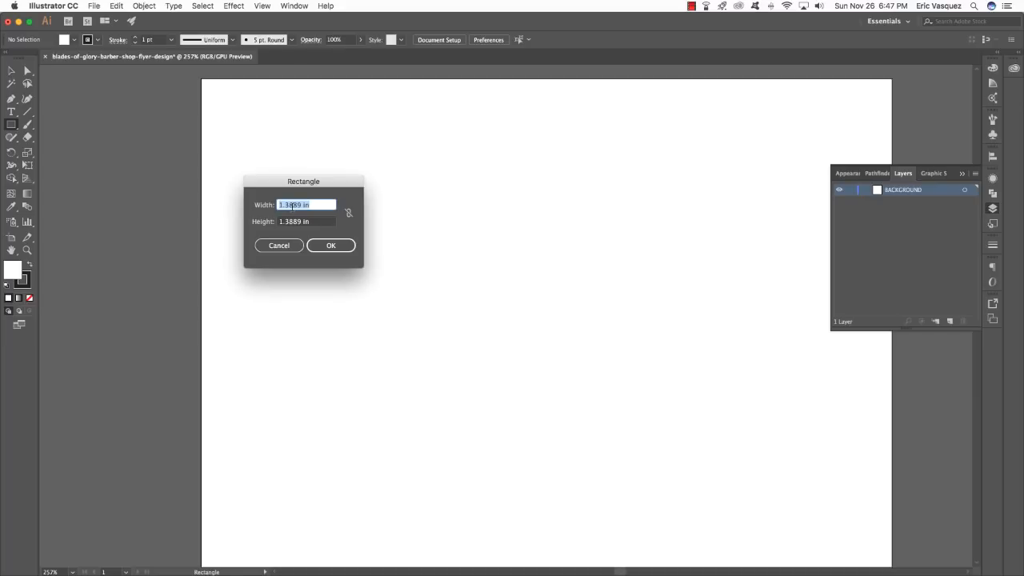
text(7)
key(Tab)
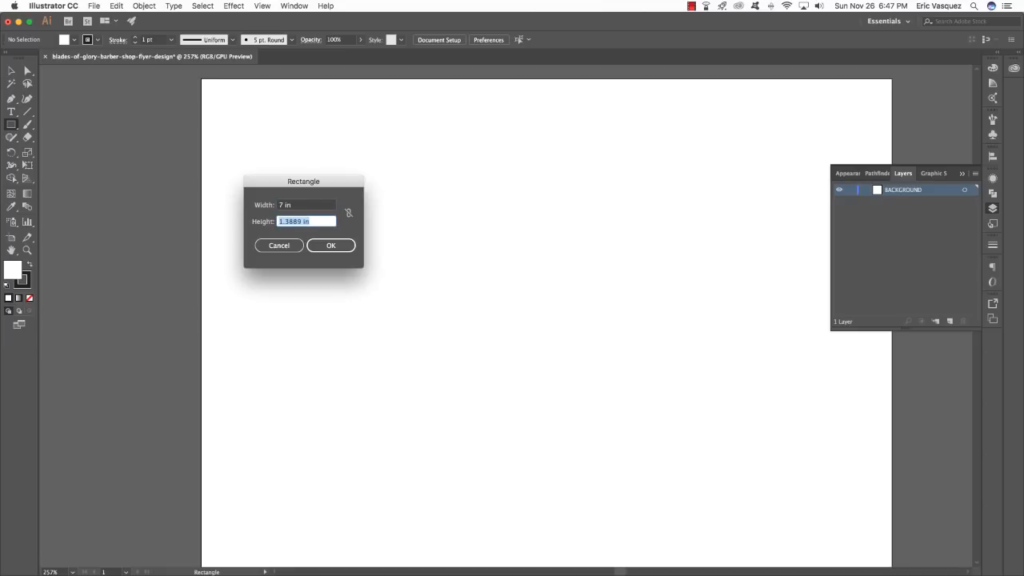
text(5)
click(332, 245)
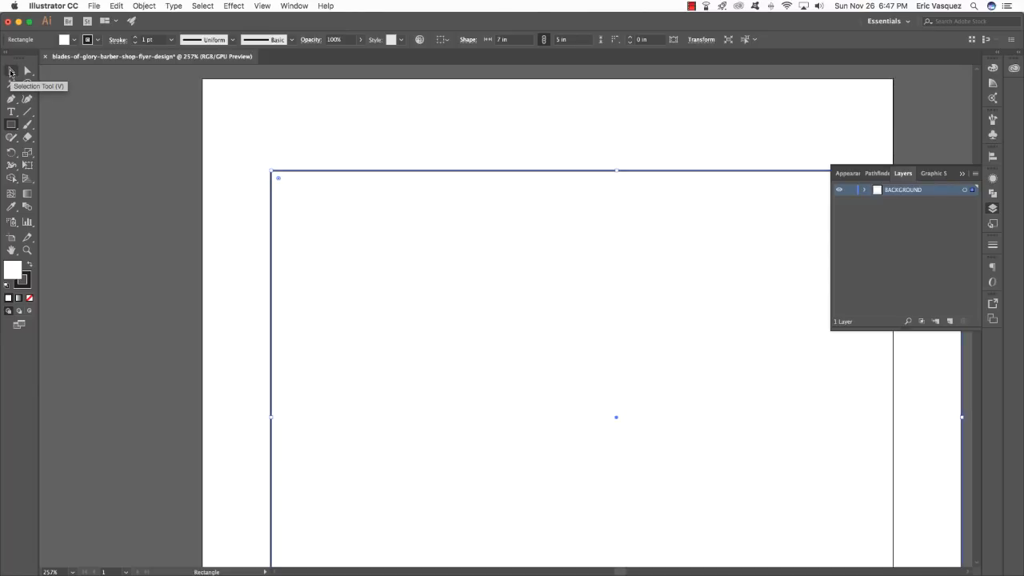
- Move the rectangle so that it covers the artboard exactly, and deselect it
click(10, 72)
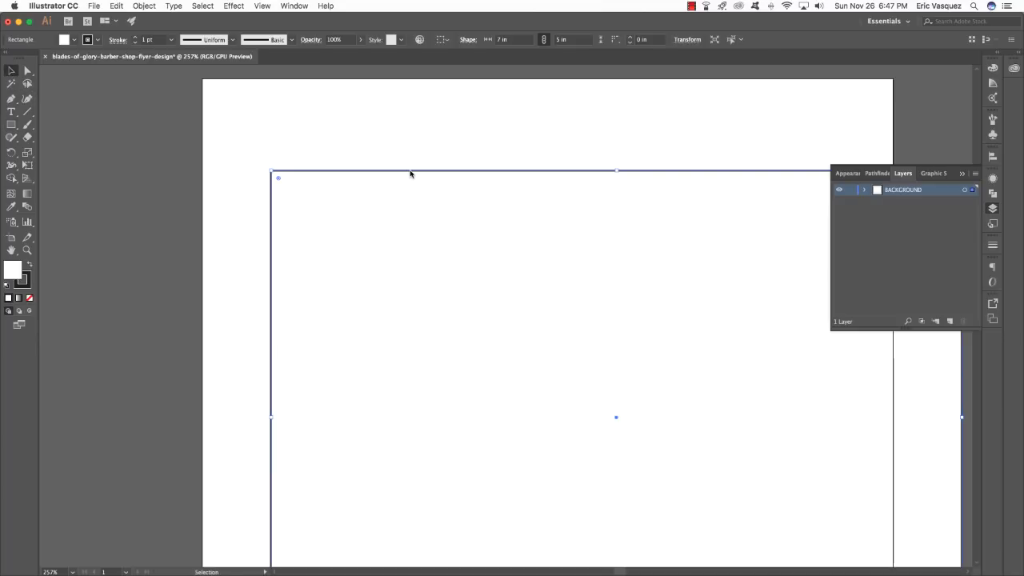
drag(410, 174, 343, 80)
click(183, 252)
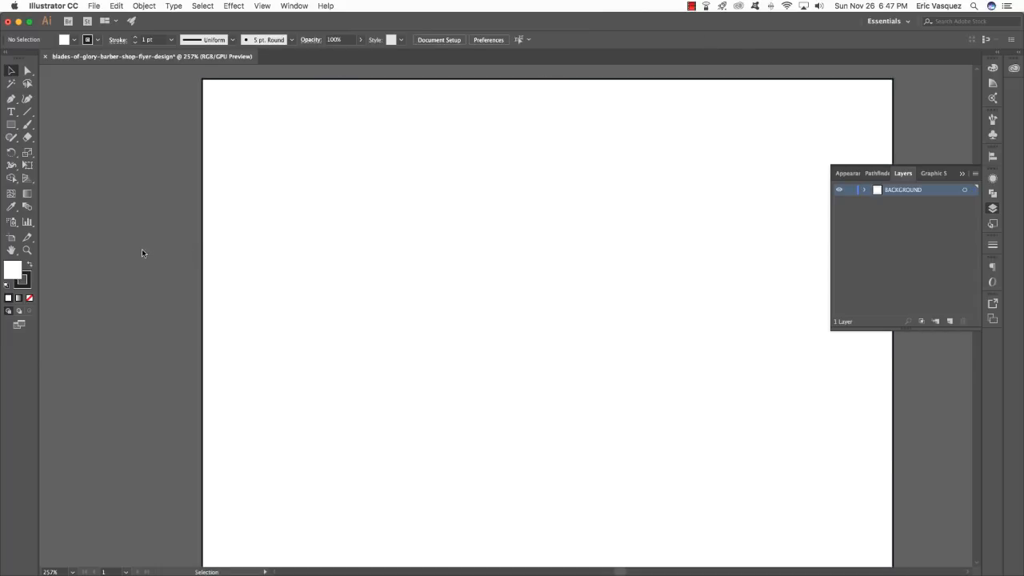
- Set the stroke of the background rectangle to None
click(240, 325)
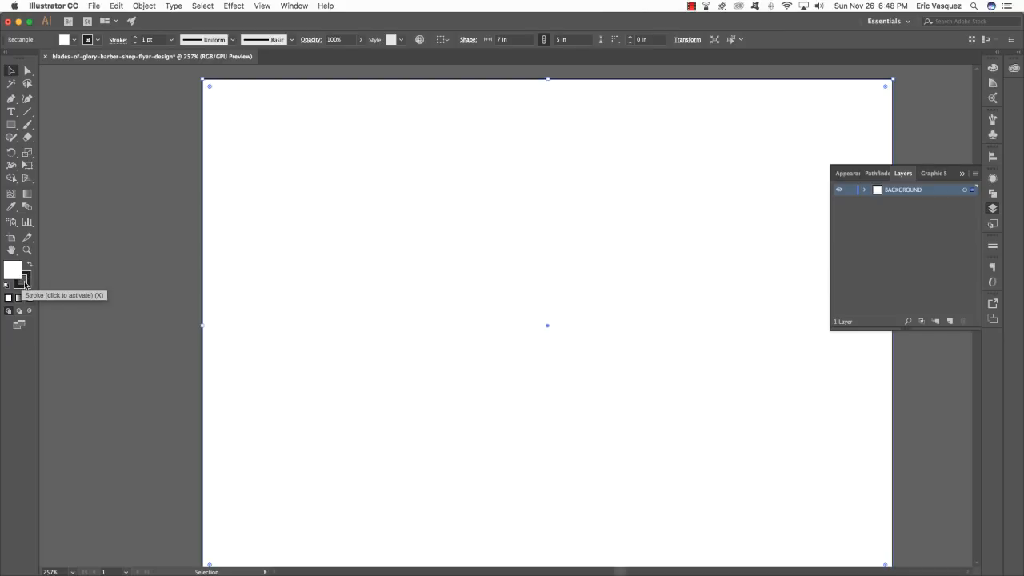
key(x)
key(x)
key(x)
key(x)
key(x)
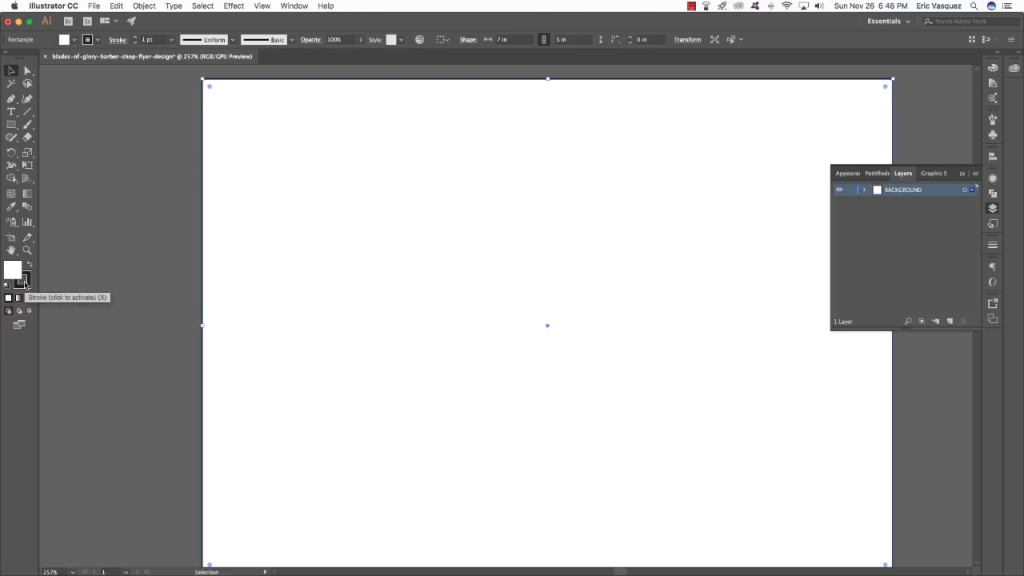
key(x)
key(x)
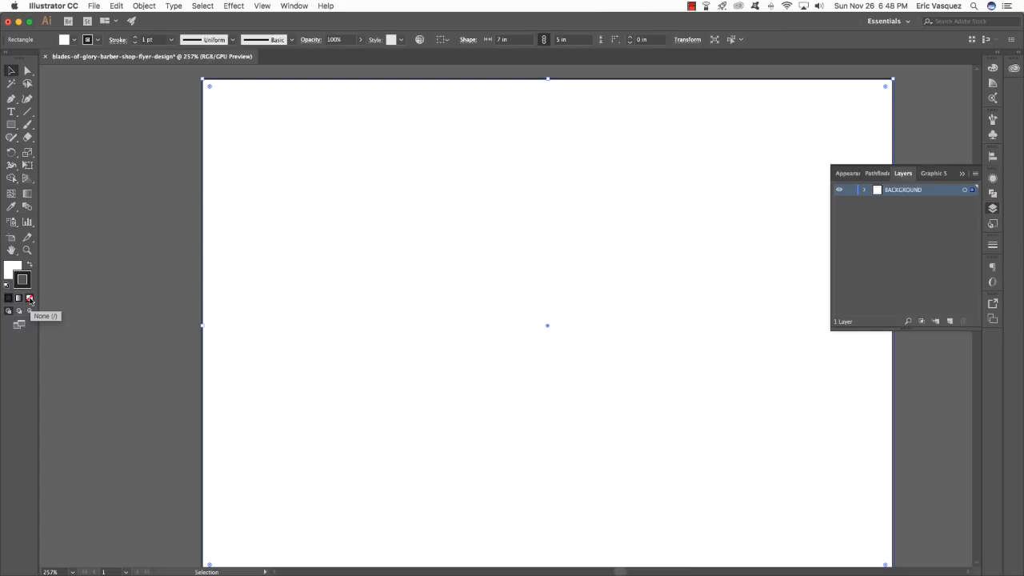
click(30, 298)
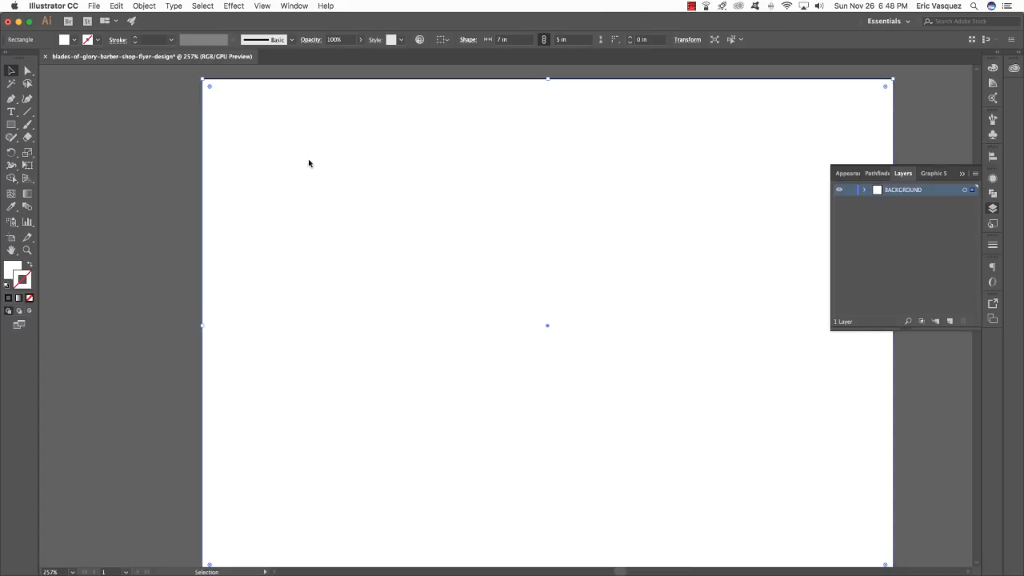
- Fill the background rectangle with hex color 243347, deselect it and fit the artboard in the window
click(15, 275)
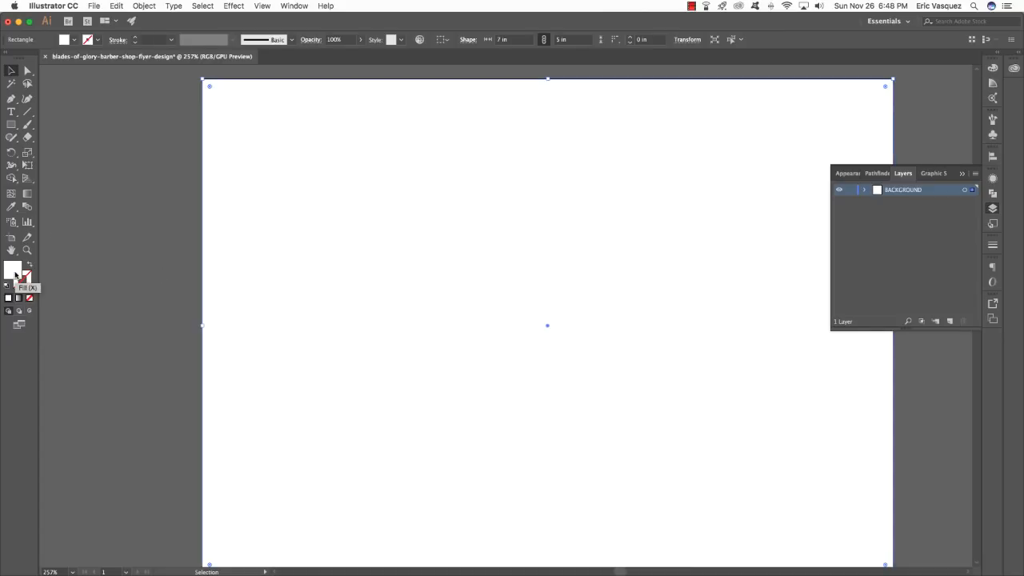
double_click(15, 275)
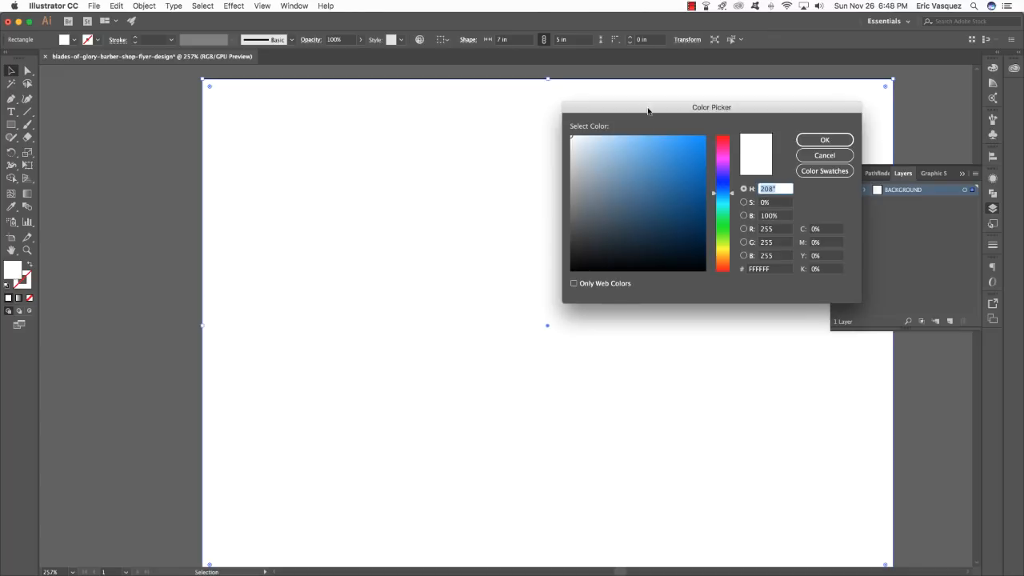
drag(647, 110, 395, 172)
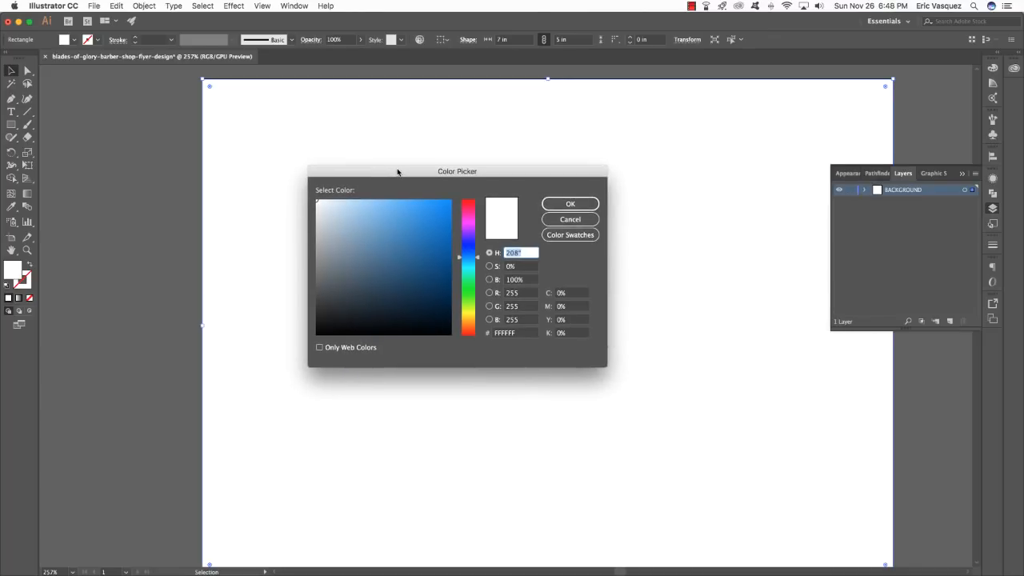
click(501, 336)
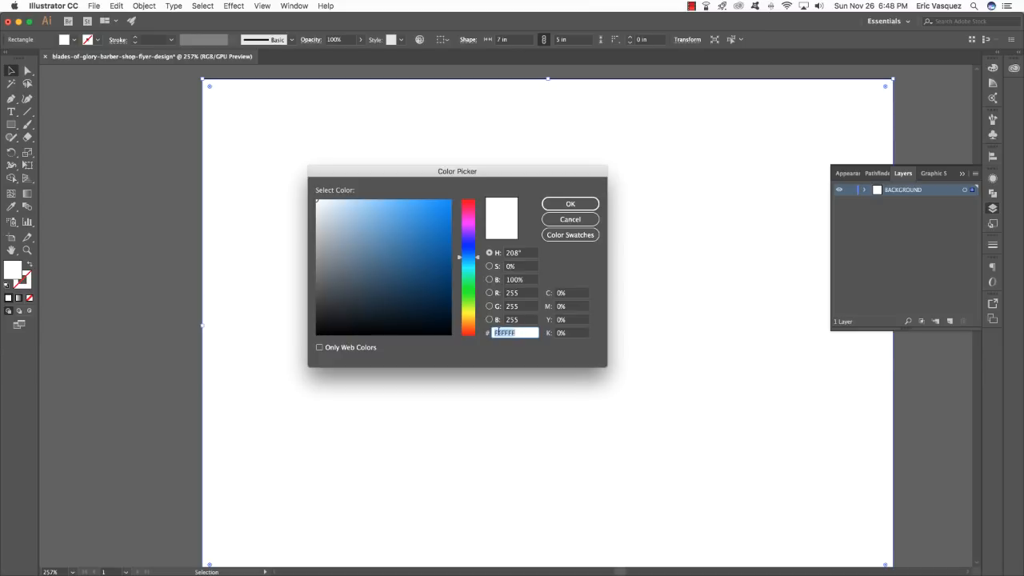
text(24)
text(3347)
click(569, 204)
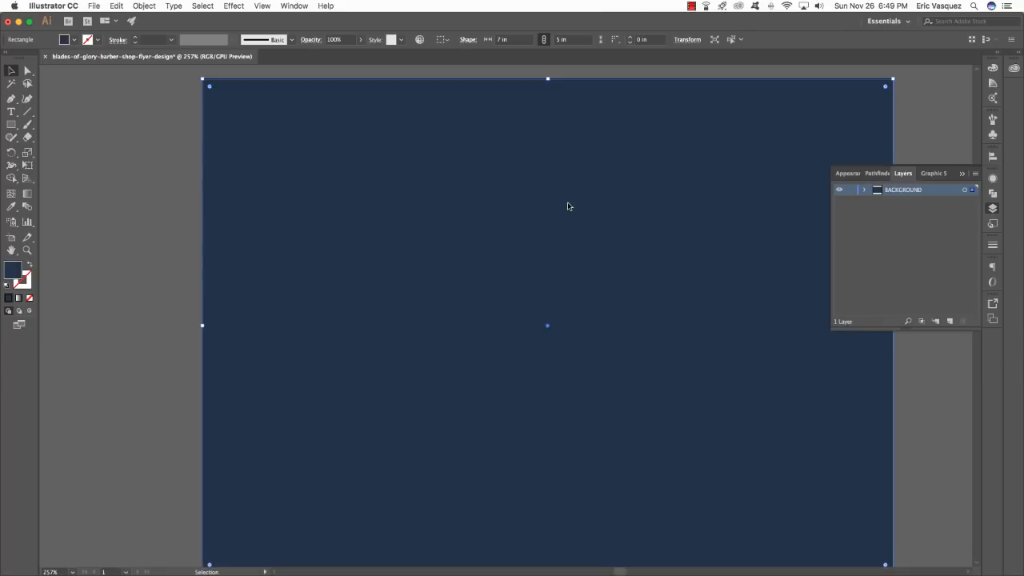
click(952, 107)
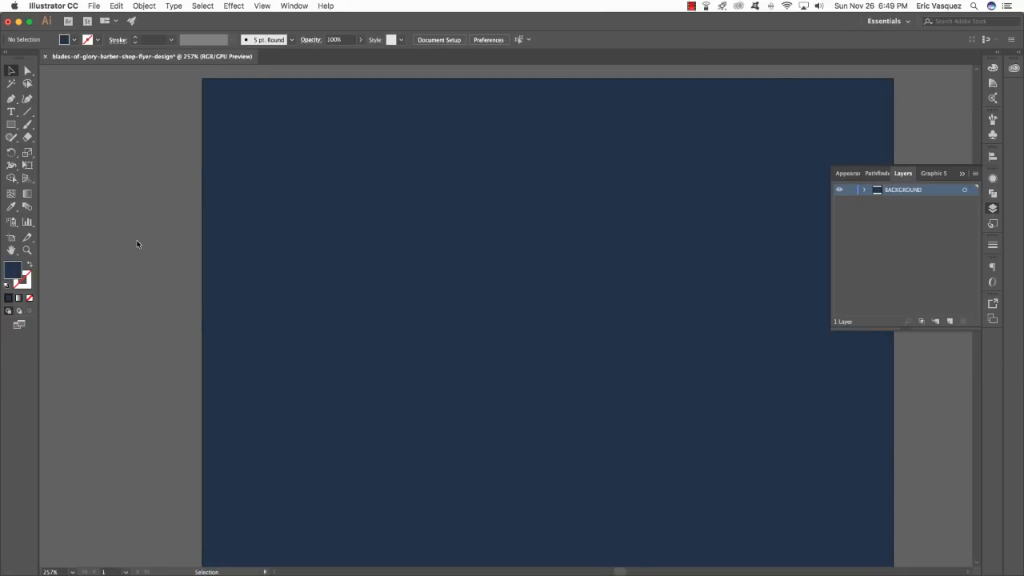
key(super+0)
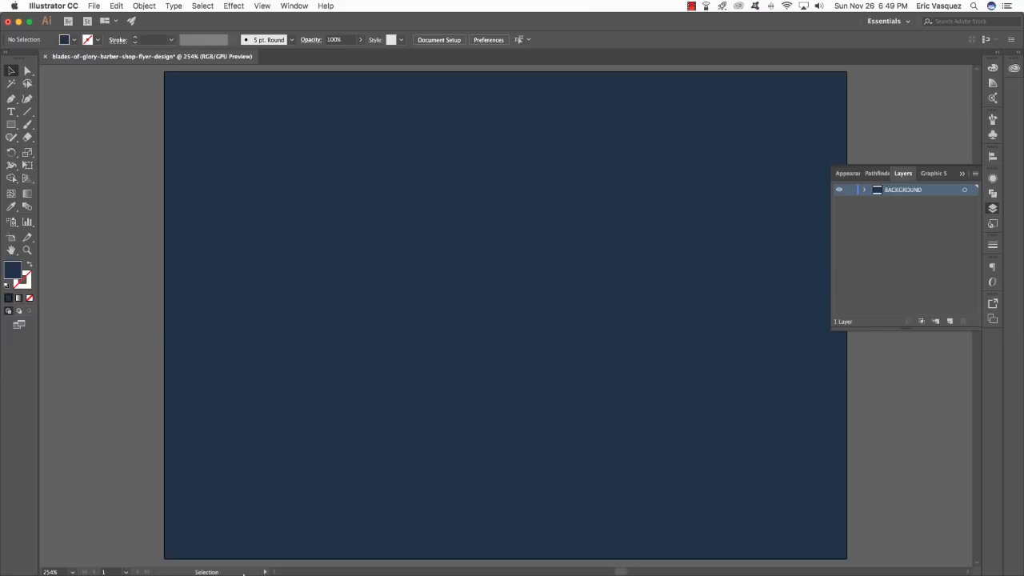
- Switch to Finder and open the Darumo folder, found in freebies inside the barber shop flyer folder on the Desktop
mouse_move(244, 573)
click(45, 550)
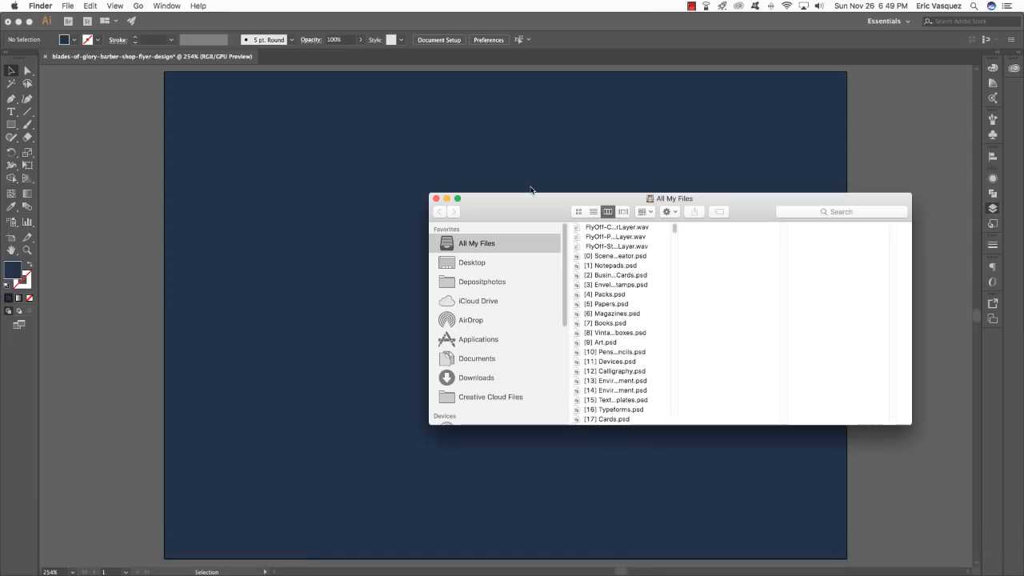
drag(517, 200, 252, 149)
click(225, 209)
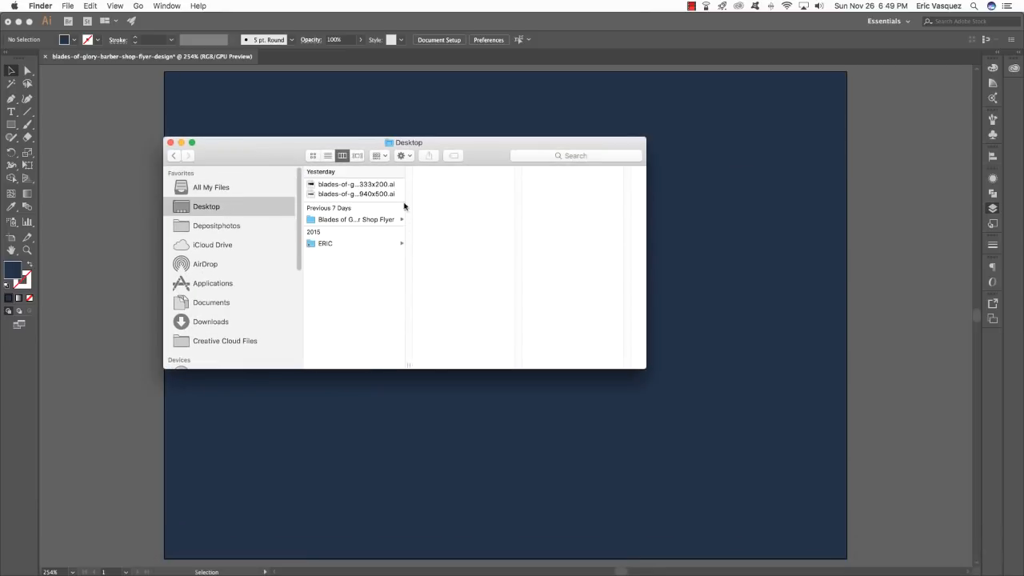
click(344, 220)
click(446, 197)
click(564, 194)
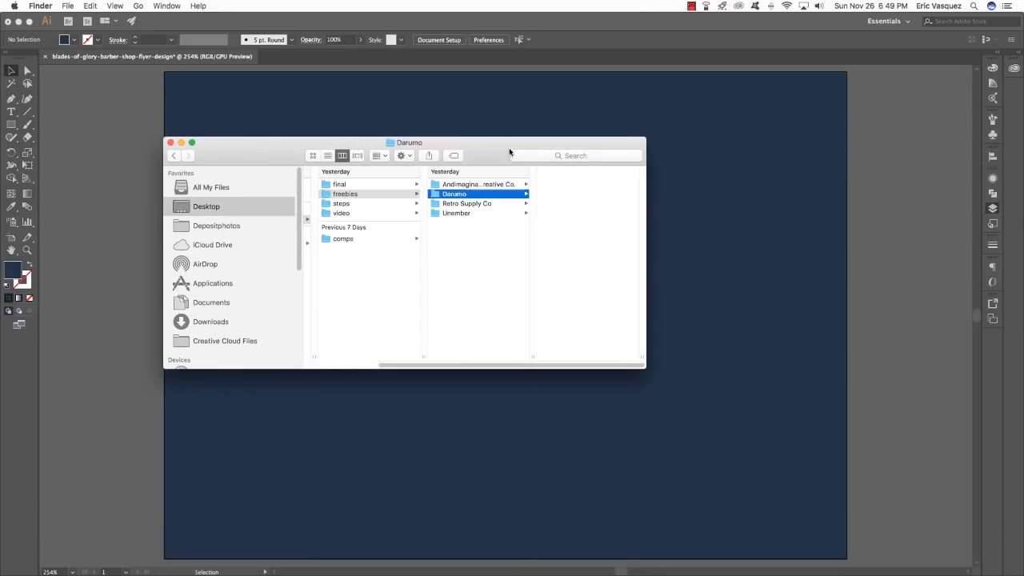
double_click(510, 146)
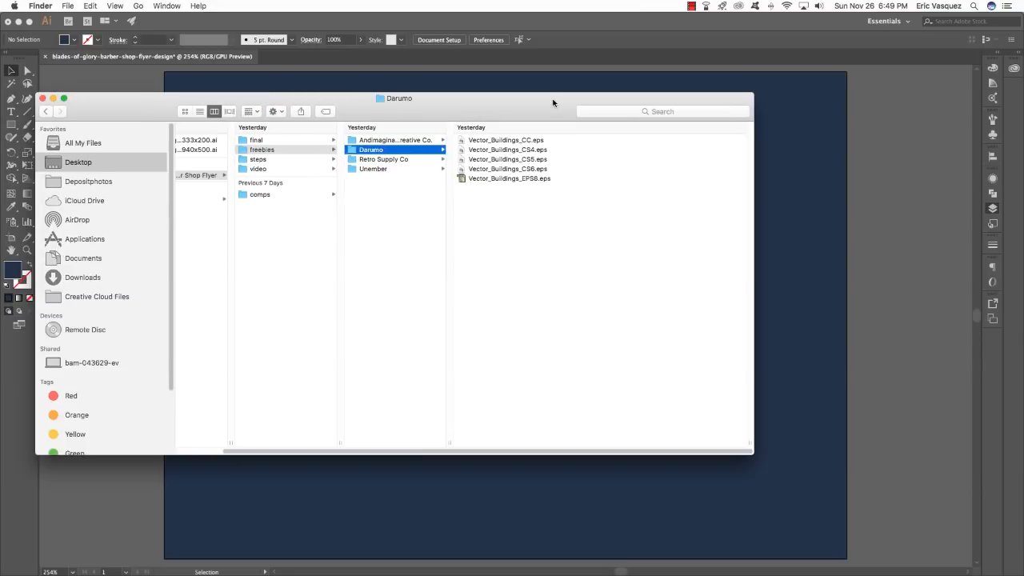
drag(531, 109, 562, 126)
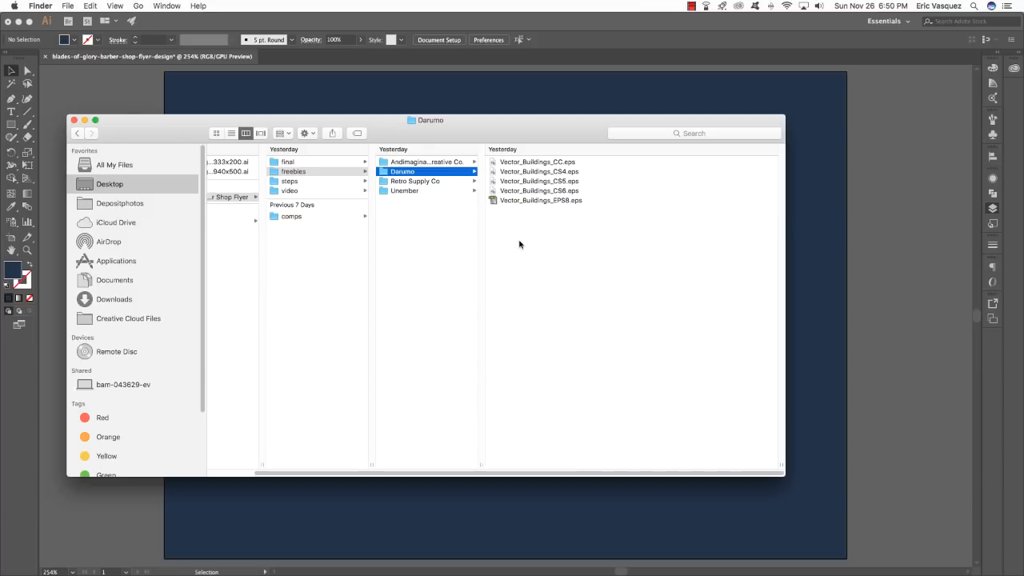
- Open Vector_Buildings_CC.eps from the Darumo folder in Illustrator
click(558, 161)
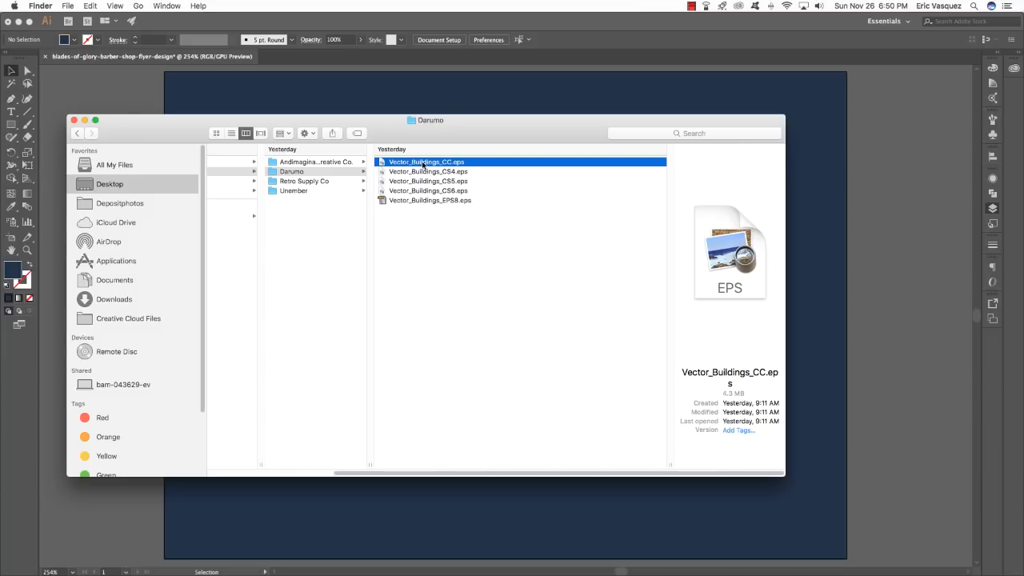
drag(423, 165, 525, 524)
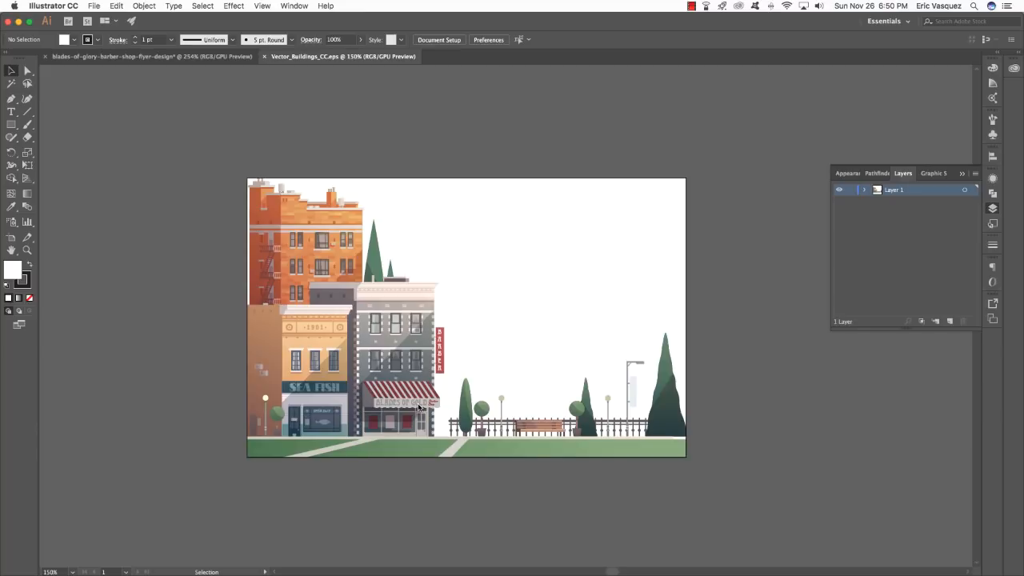
key(super+equal)
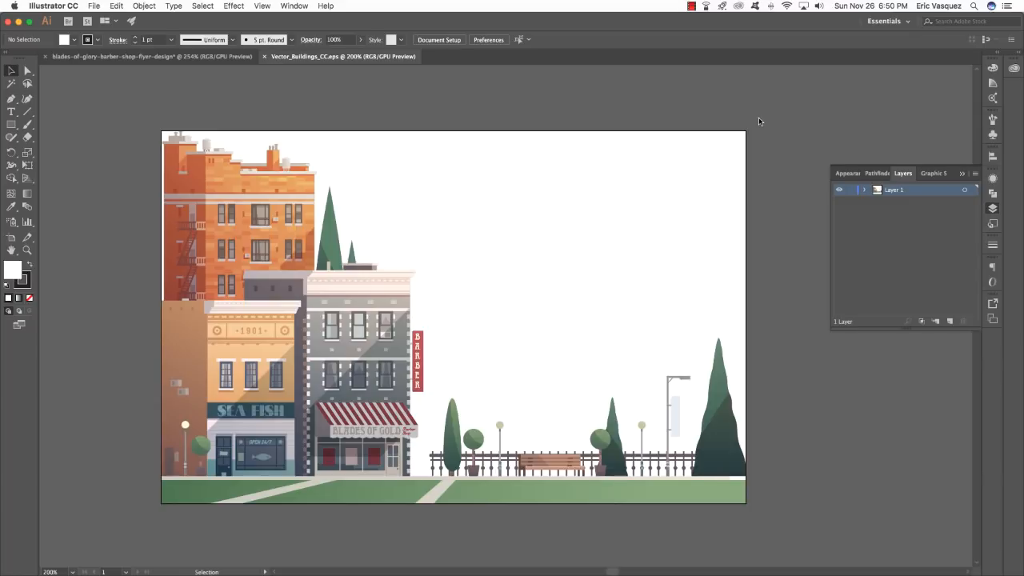
- Copy the complete buildings group and close Vector_Buildings_CC.eps
key(super+a)
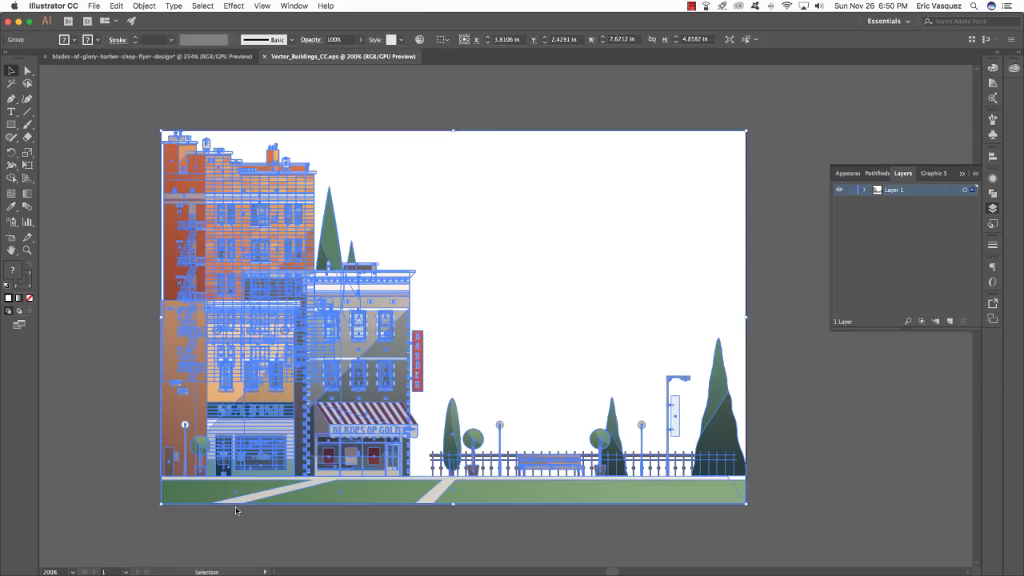
click(109, 388)
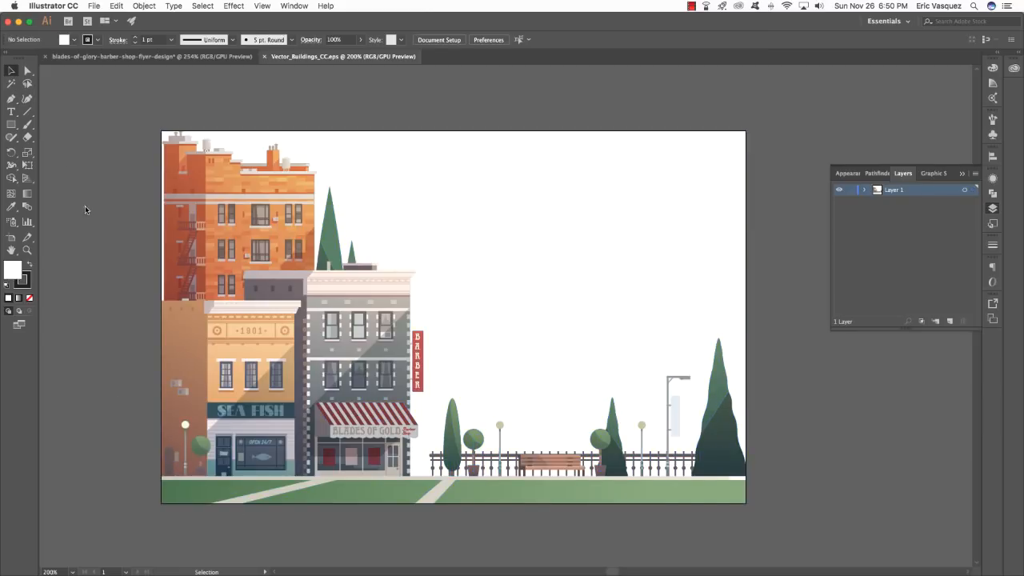
click(222, 260)
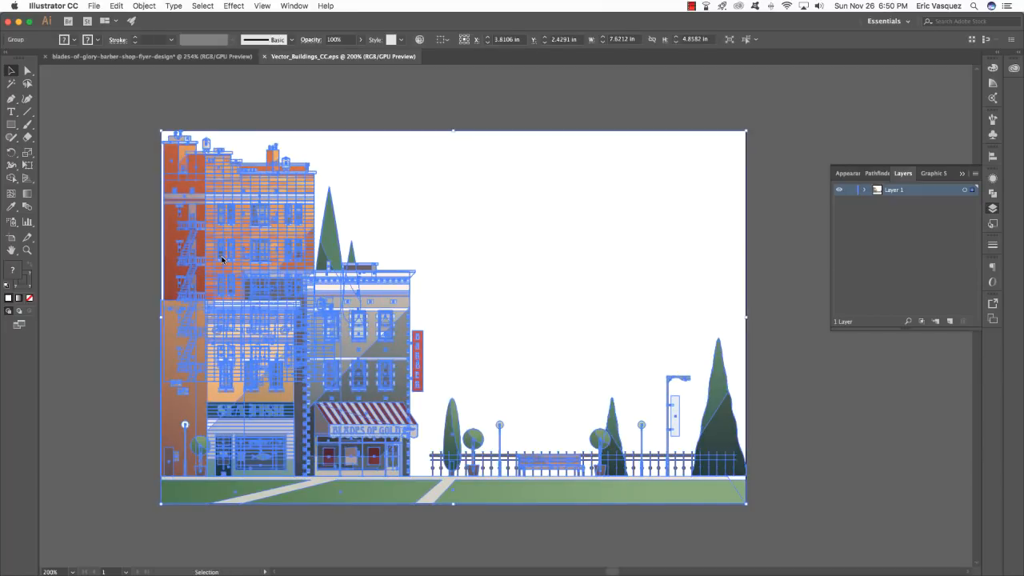
key(super+w)
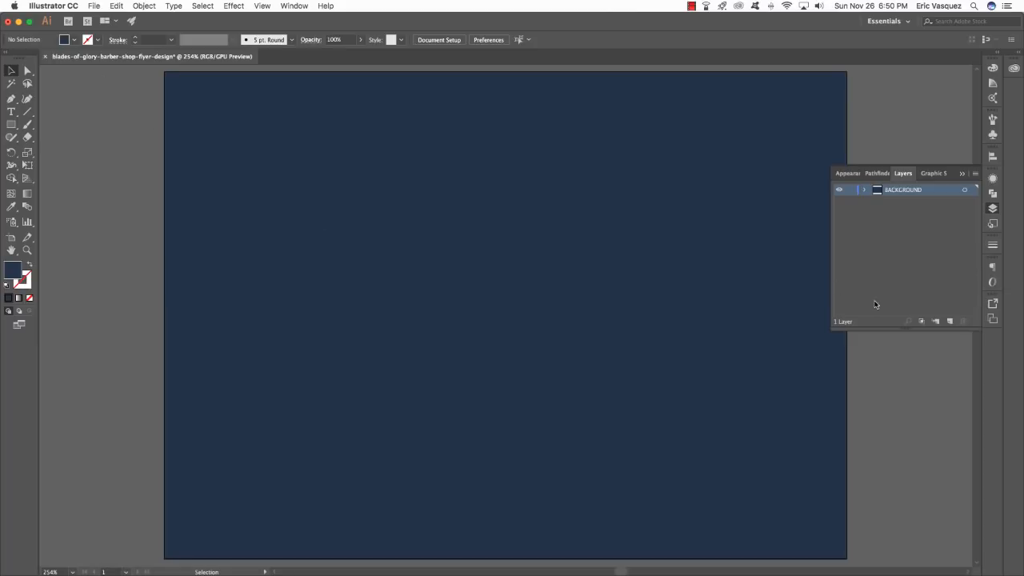
- Paste the buildings artwork onto a new layer above BACKGROUND and name that layer VECTOR BUILDINGS
click(950, 322)
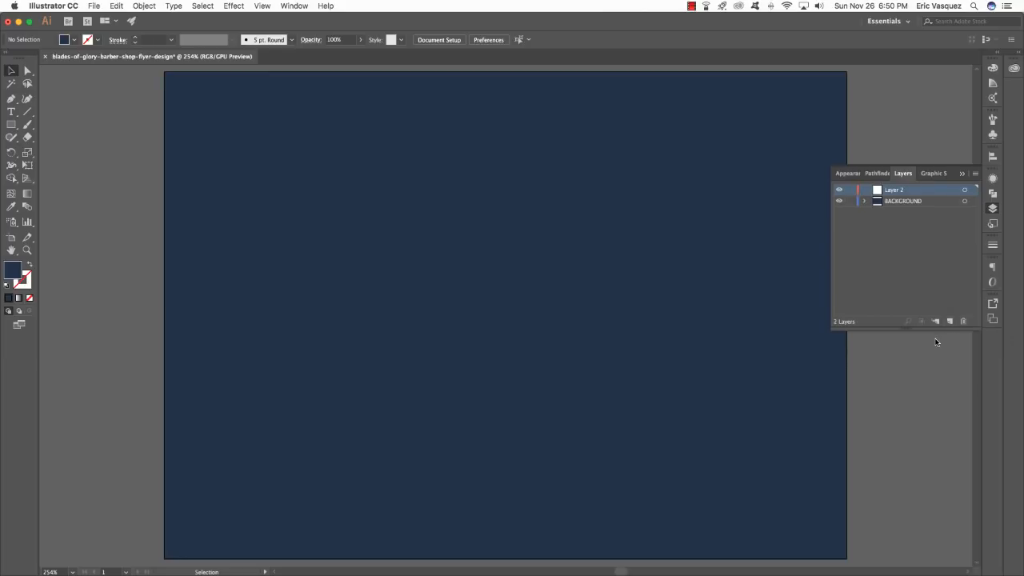
key(super+v)
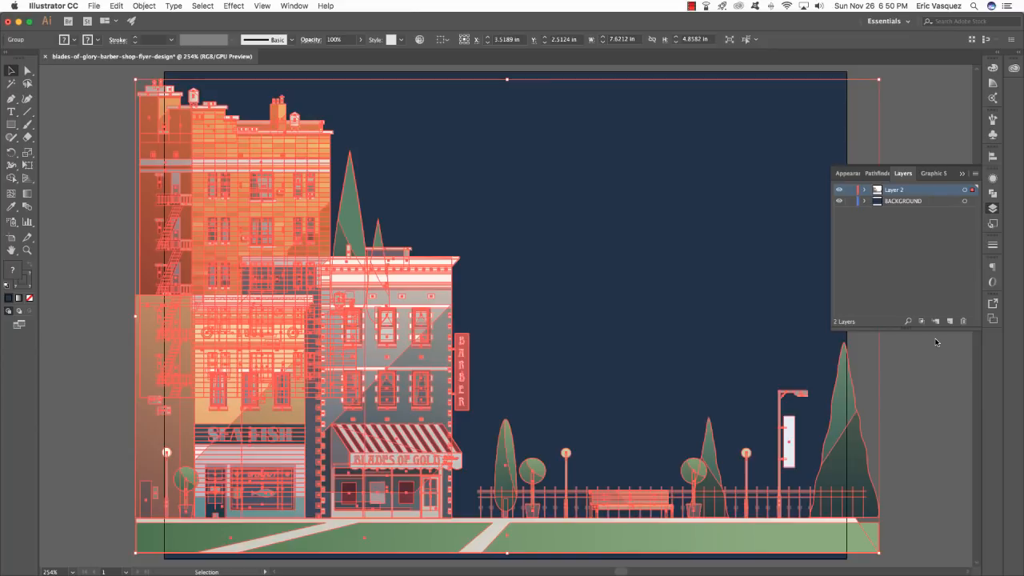
double_click(894, 192)
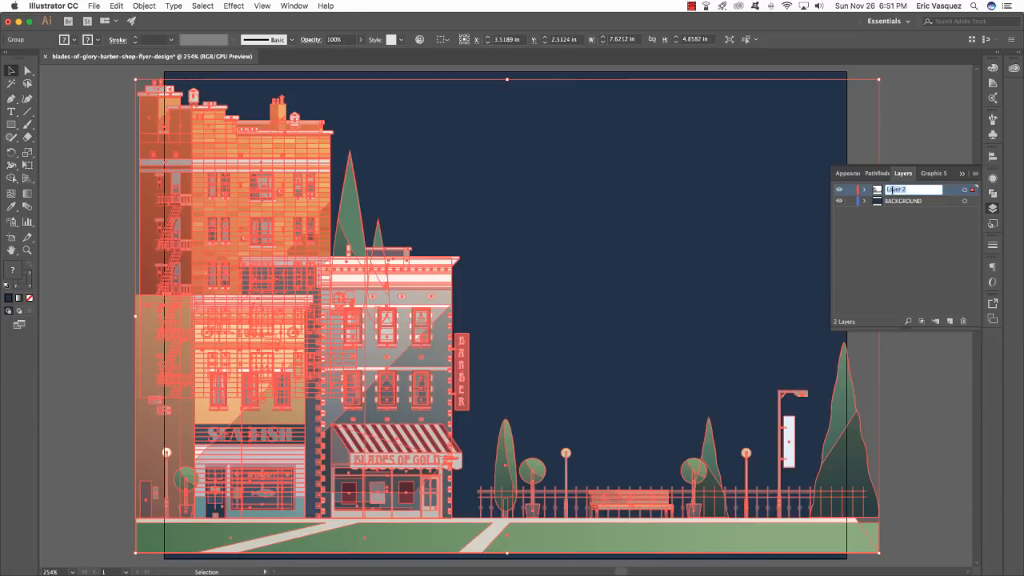
text(MECTOR)
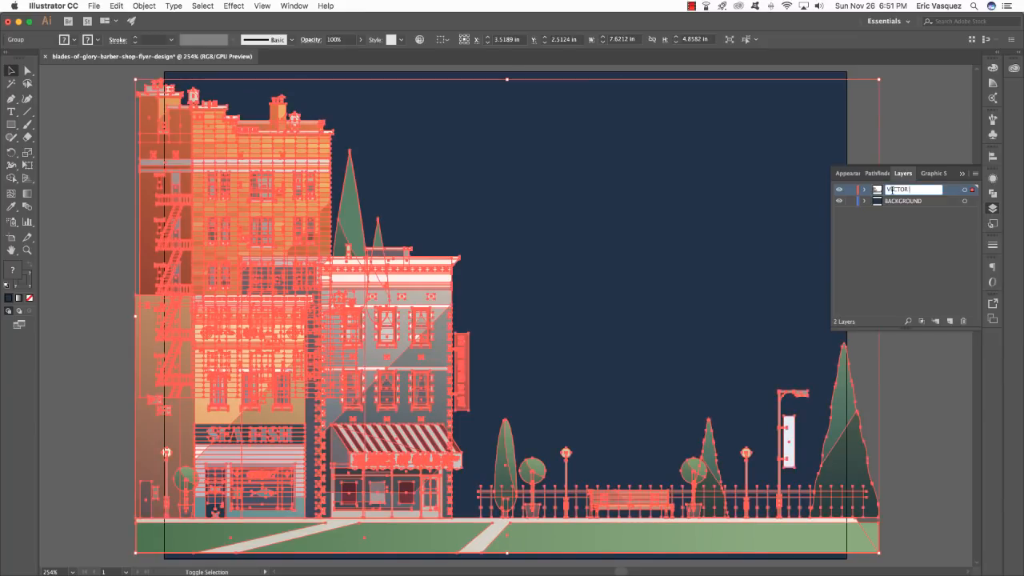
text( BUILDINGS)
key(Return)
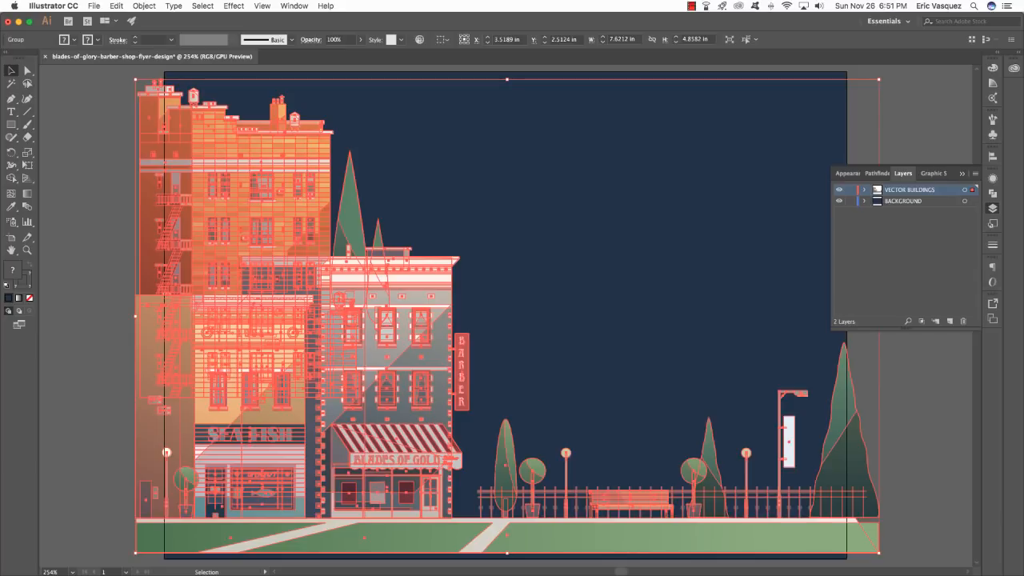
- Nudge the buildings artwork down until its grass strip reaches the artboard's bottom edge, and deselect it
drag(503, 408, 523, 339)
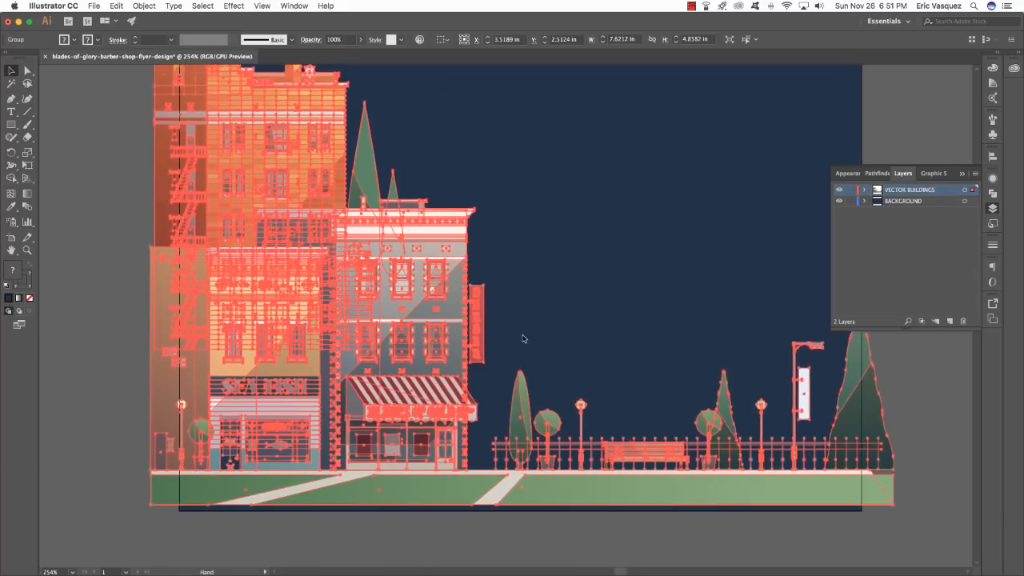
key(Down)
key(Down)
key(Down)
key(Down)
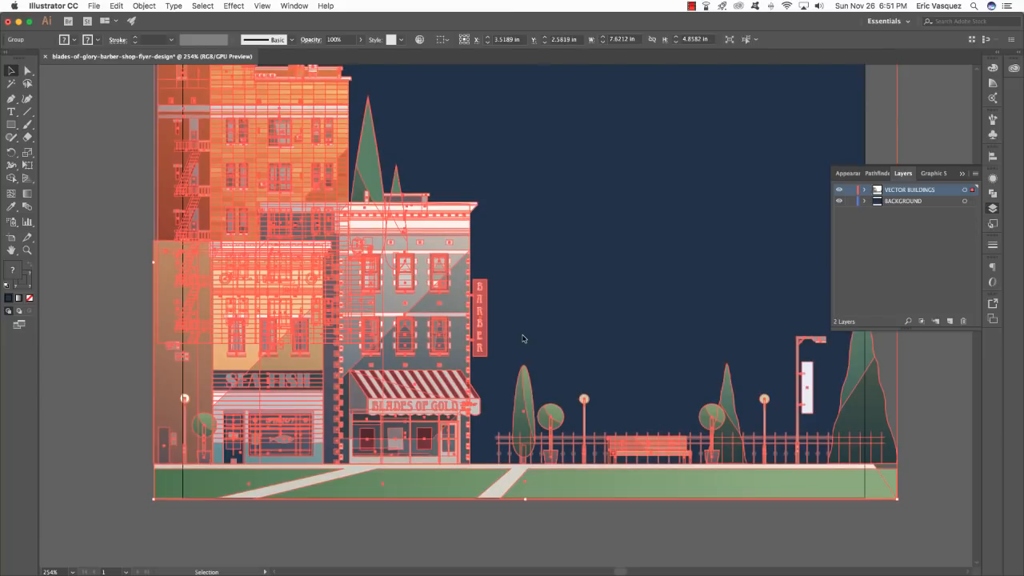
scroll(524, 340, right, 4)
click(690, 516)
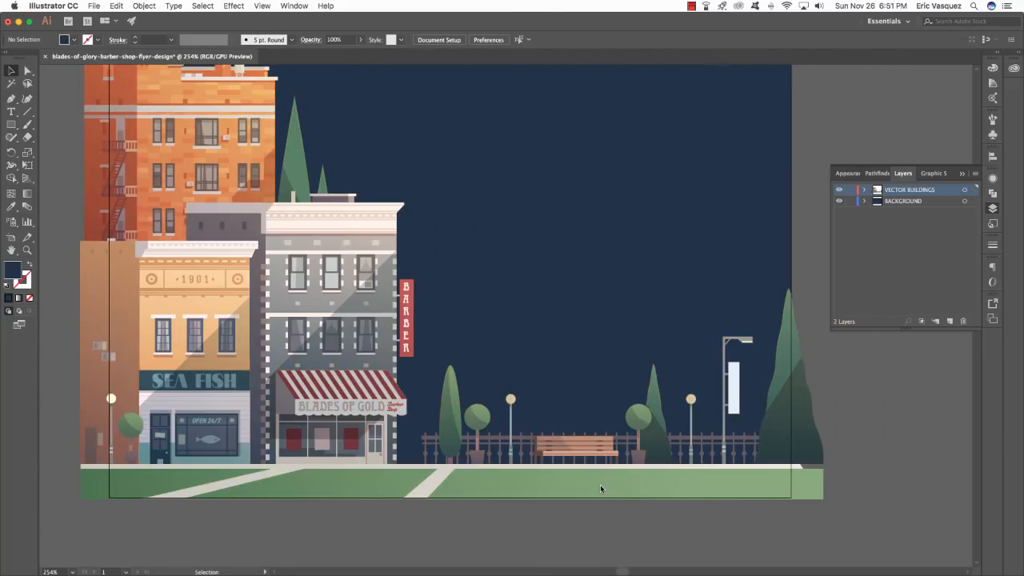
- Nudge the buildings artwork slightly to the right so that its X position is 3.5745 in, and deselect it
click(274, 492)
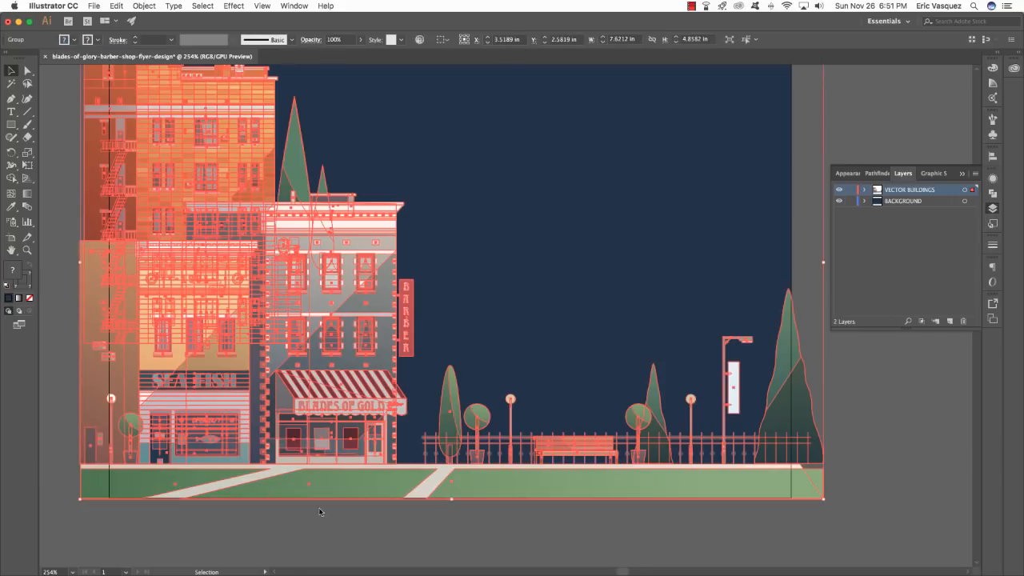
scroll(327, 318, up, 3)
scroll(326, 317, left, 2)
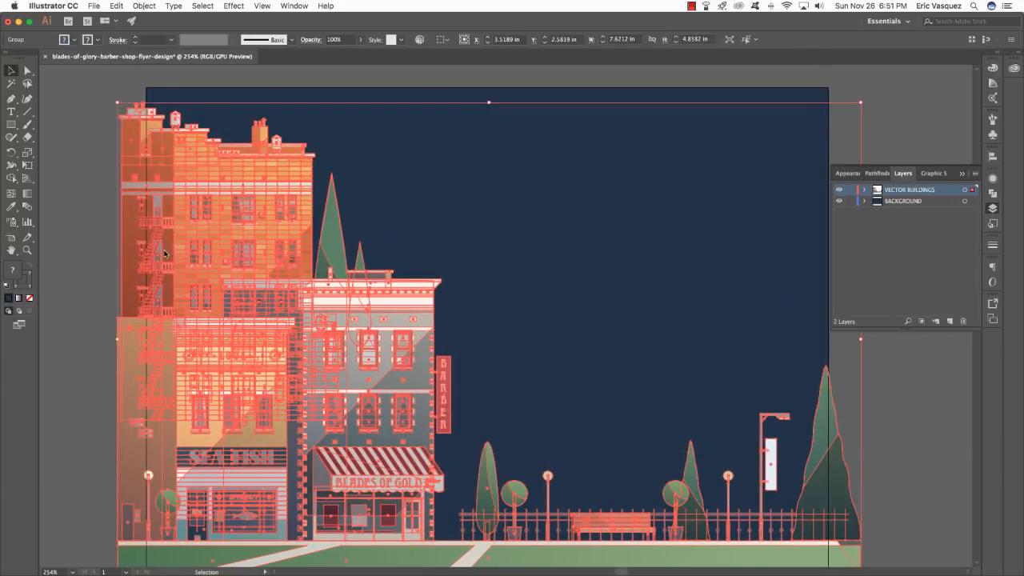
click(69, 216)
scroll(477, 297, right, 1)
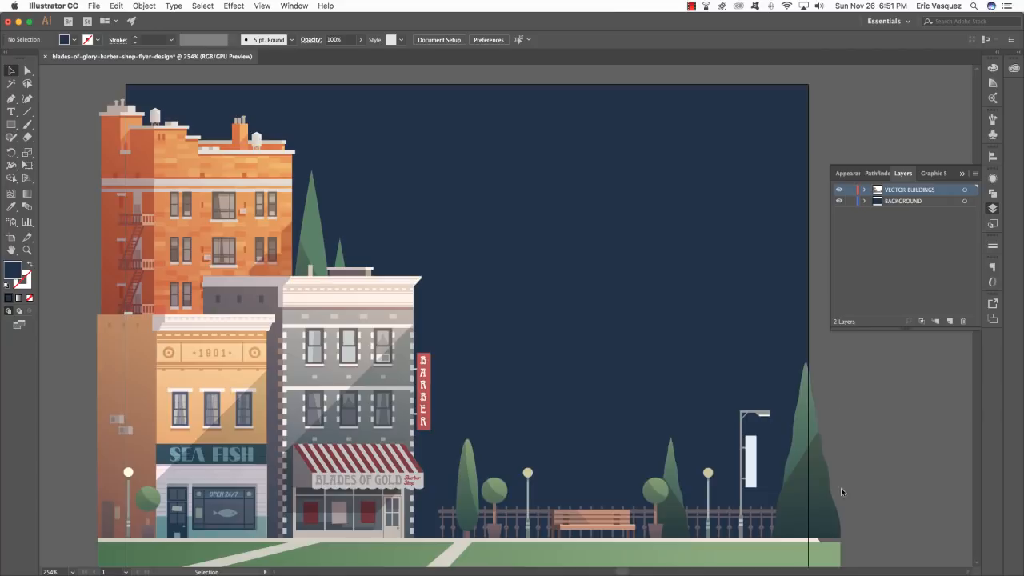
click(212, 275)
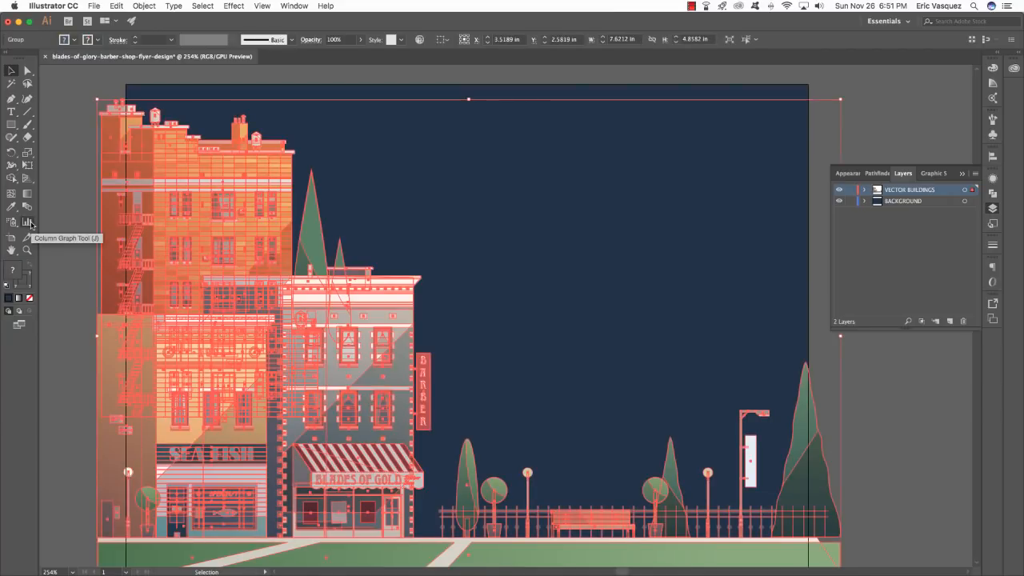
key(Right)
key(Right)
key(Right)
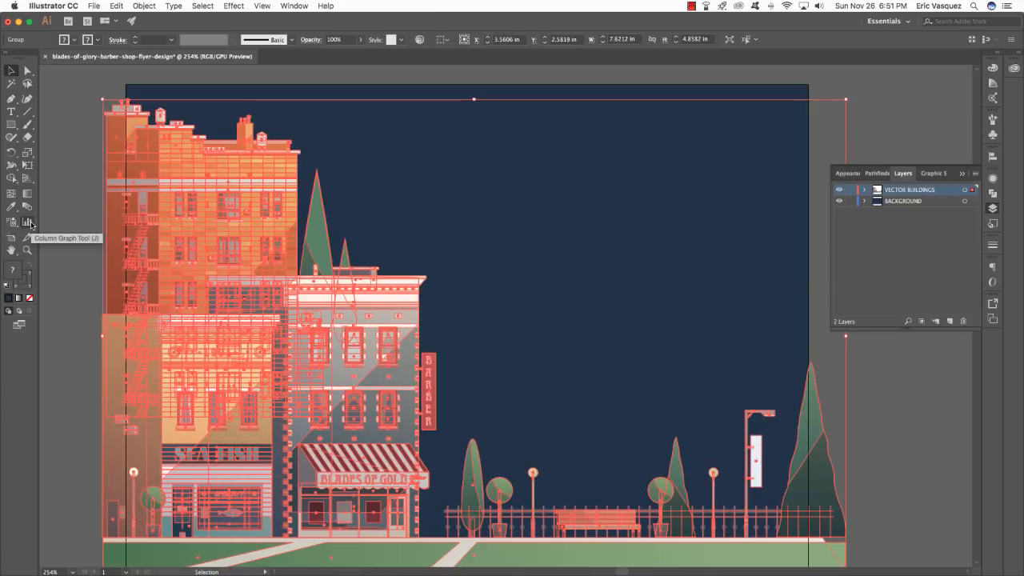
click(74, 203)
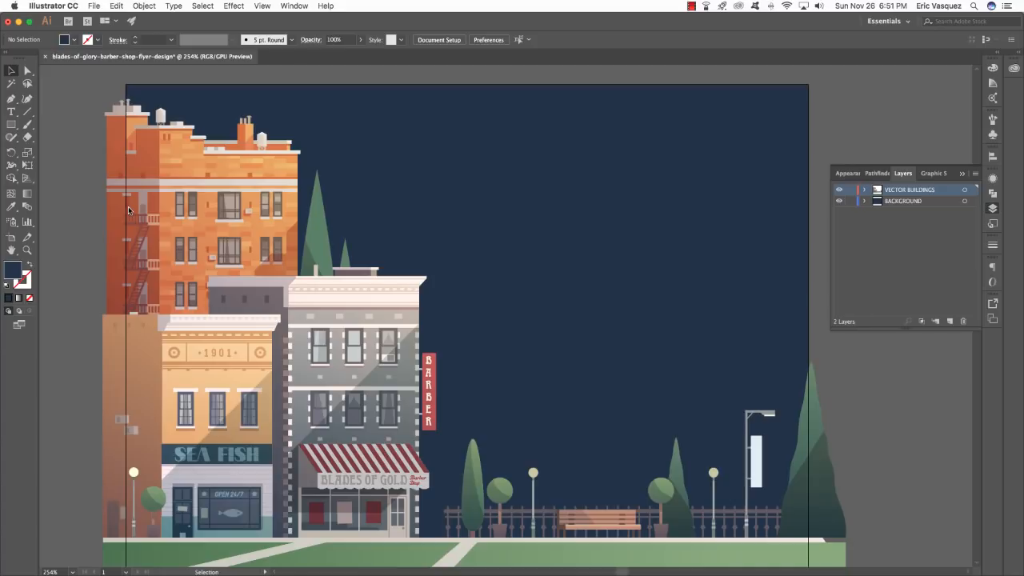
- Examine where the buildings artwork extends past the artboard edges, selecting it all and deselecting it again
scroll(210, 287, down, 2)
scroll(210, 286, right, 2)
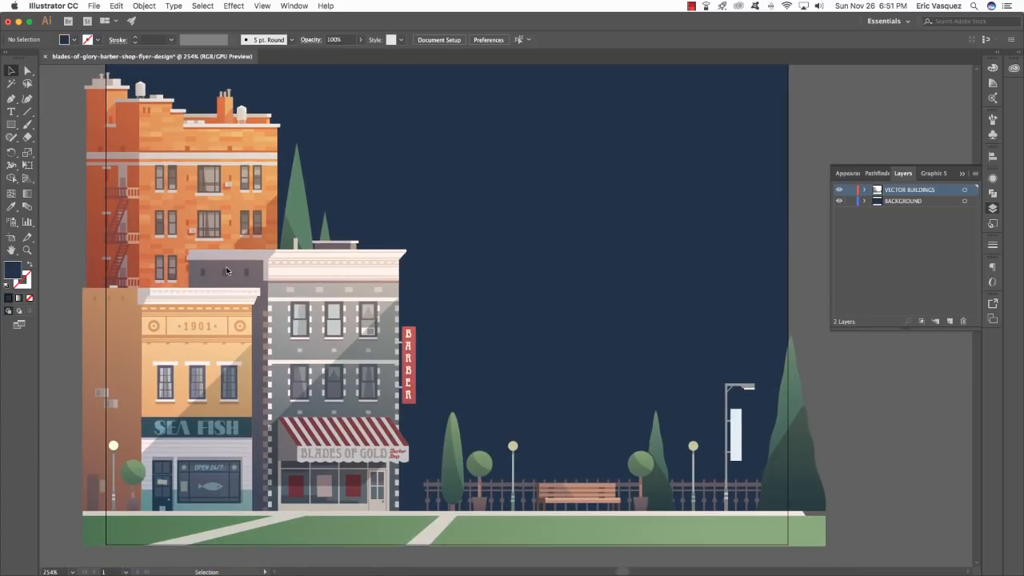
key(super+a)
key(space)
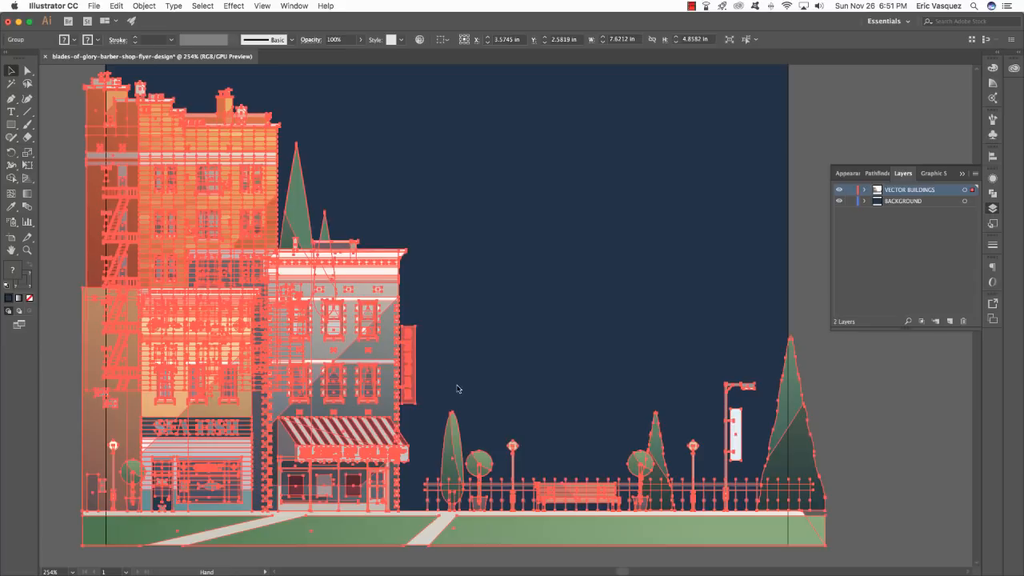
drag(457, 389, 472, 436)
drag(383, 412, 494, 396)
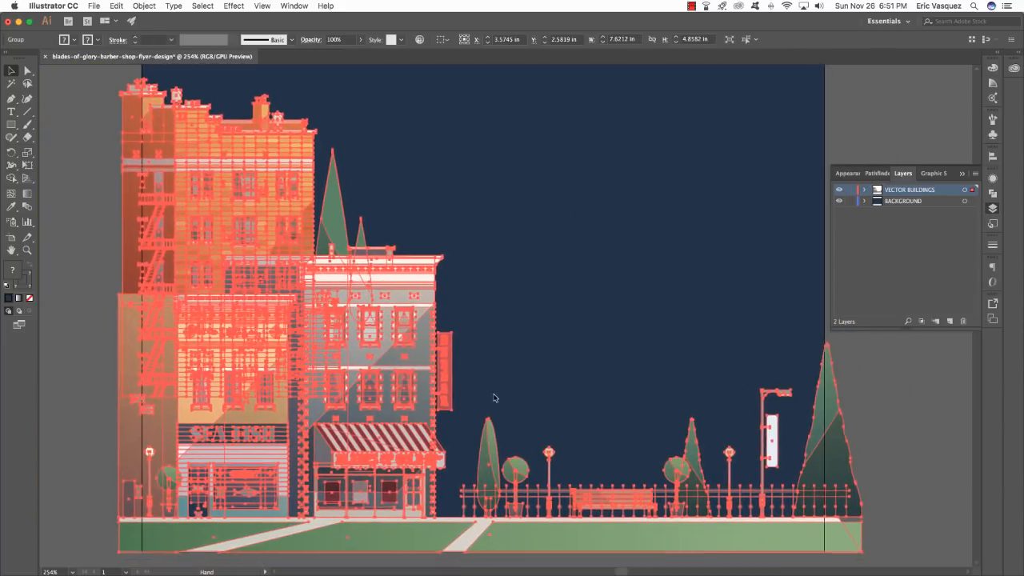
mouse_move(344, 299)
mouse_down()
mouse_move(355, 293)
mouse_move(332, 298)
mouse_up()
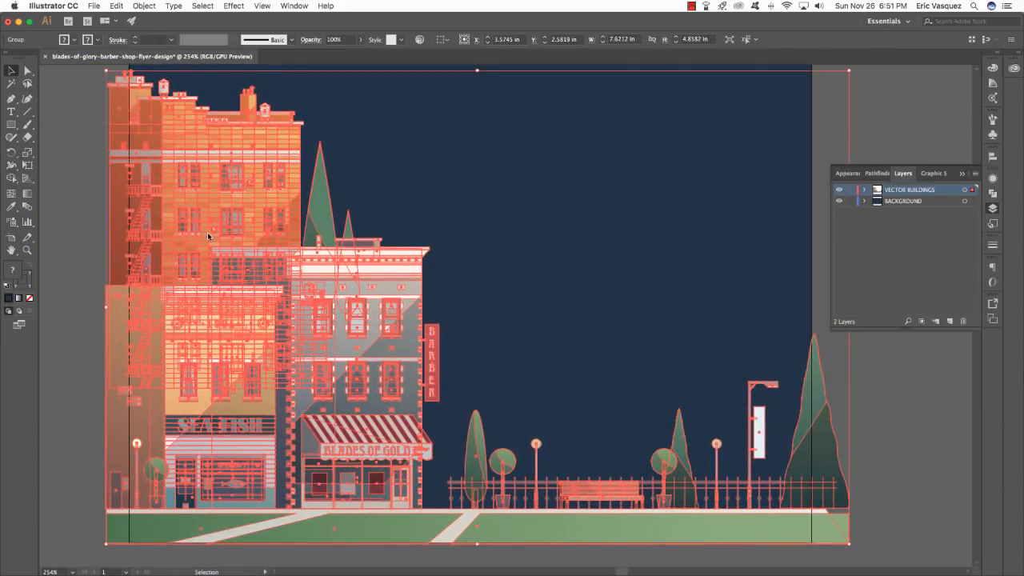
key(space)
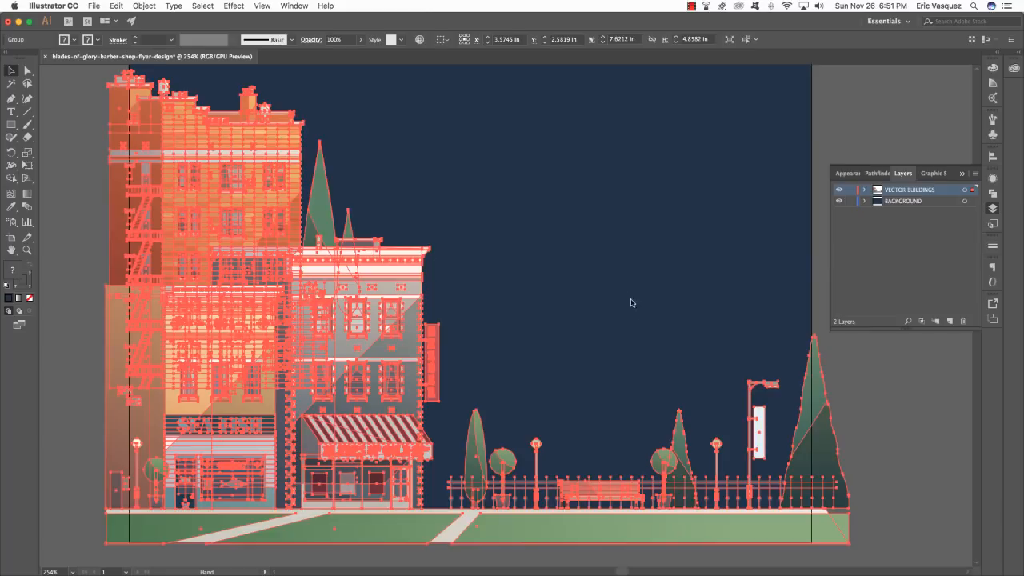
drag(654, 343, 538, 405)
drag(267, 293, 357, 285)
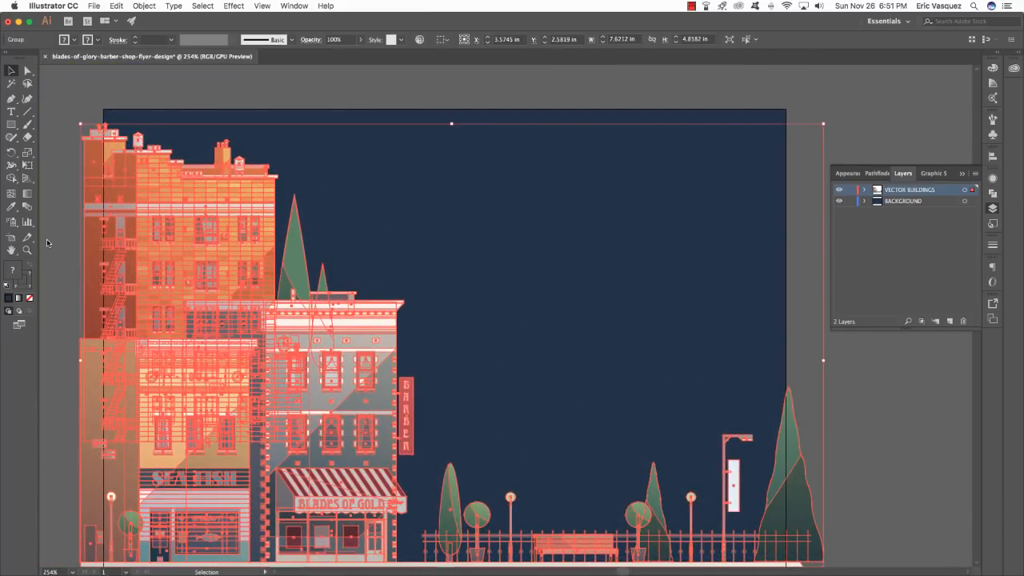
click(46, 242)
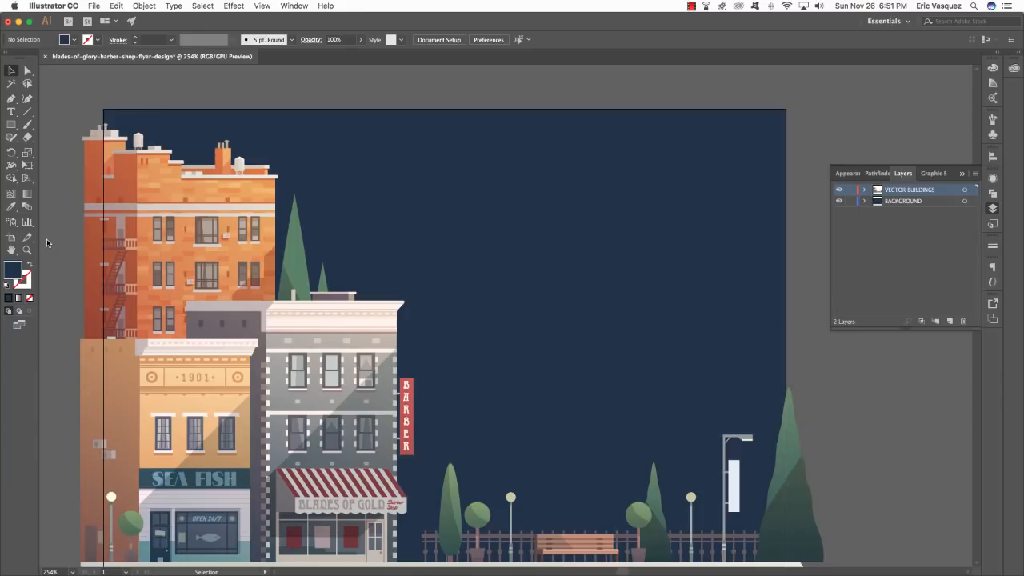
key(super+0)
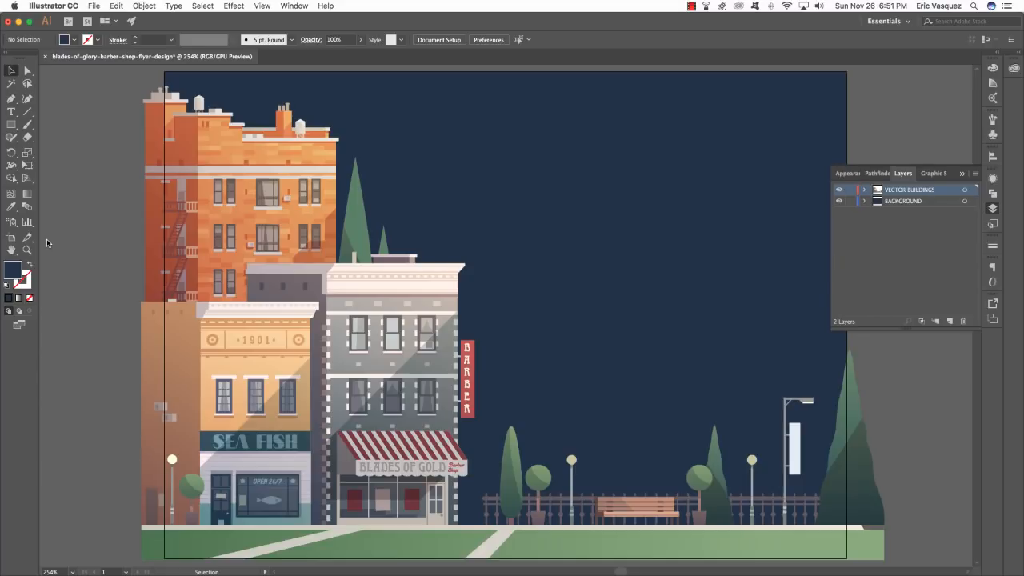
key(super+minus)
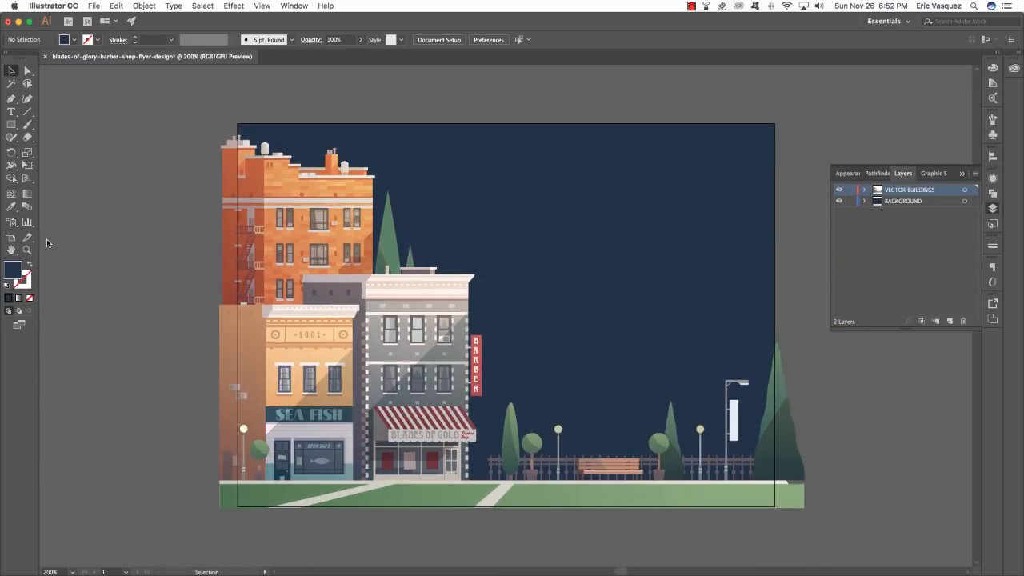
key(super+equal)
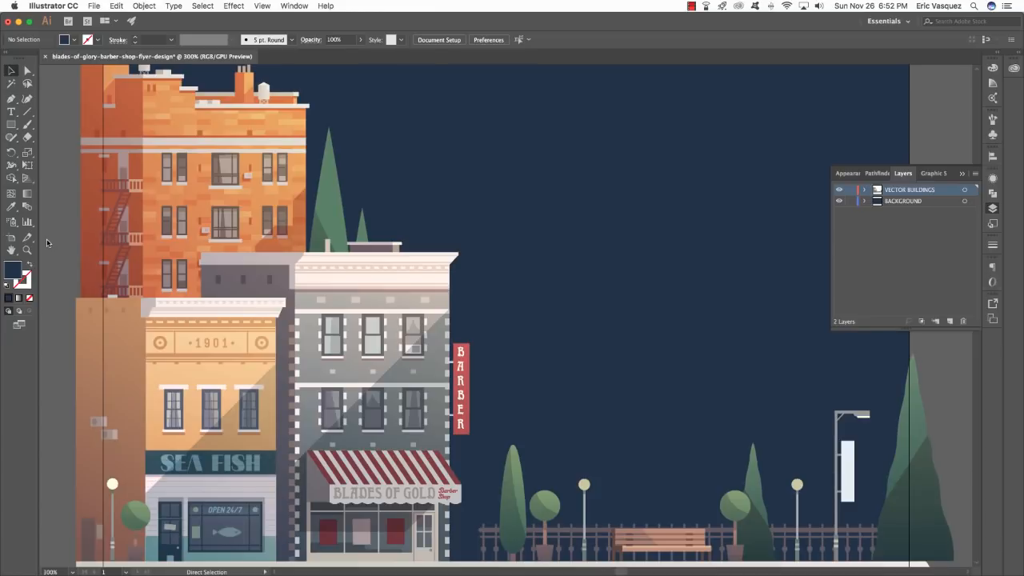
key(super+minus)
drag(462, 206, 373, 198)
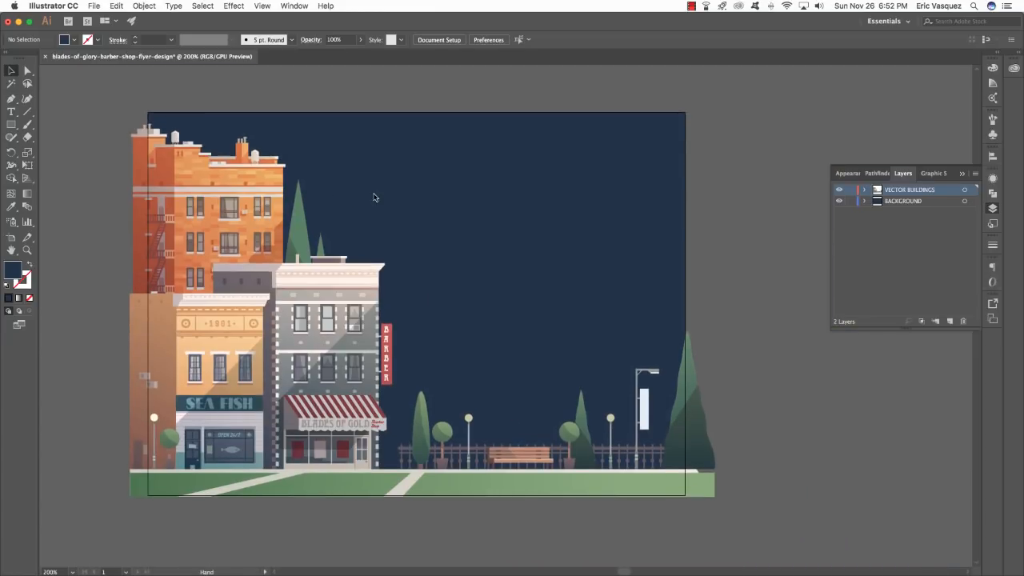
- Copy the navy background rectangle and paste it in front, in place, on the VECTOR BUILDINGS layer
click(537, 217)
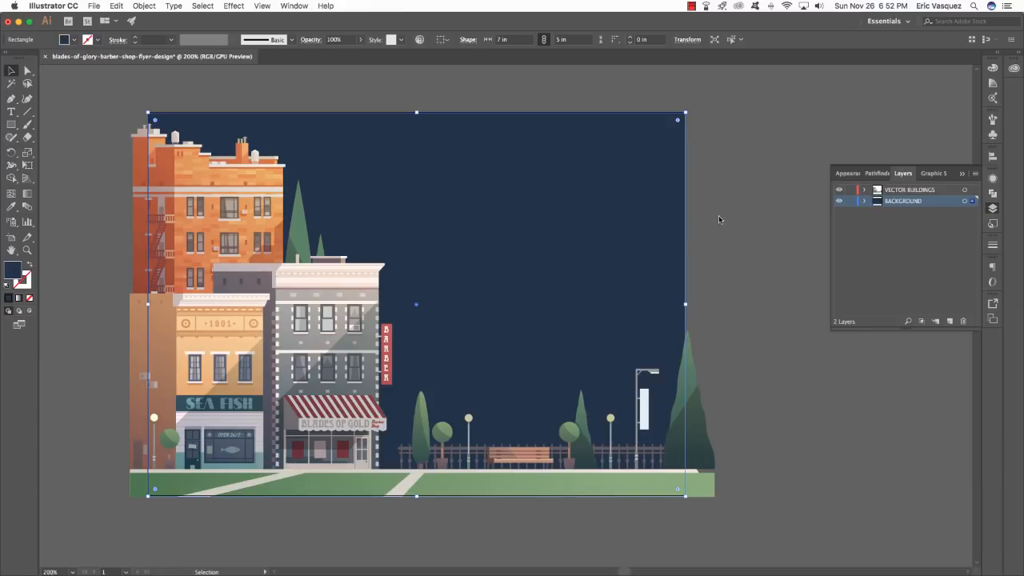
click(781, 130)
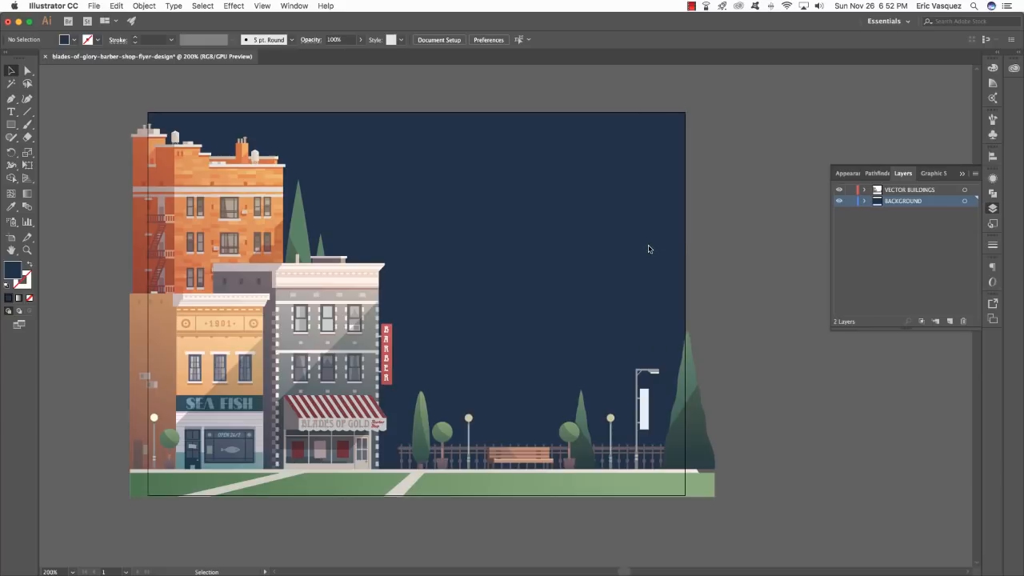
click(906, 190)
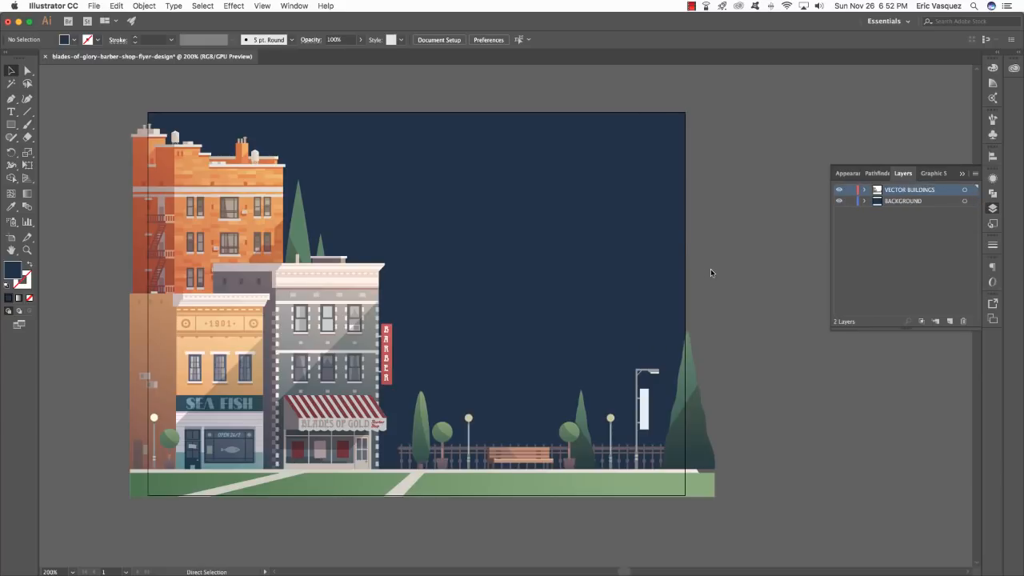
key(super+f)
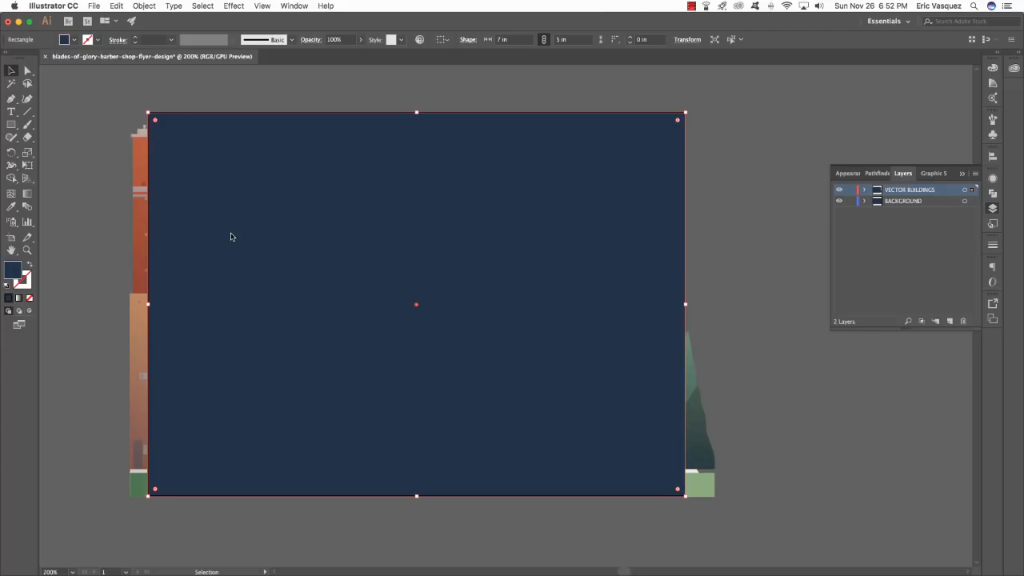
- Add the buildings group to the rectangle selection, make a clipping mask that trims the buildings to the artboard, and deselect
key(Left)
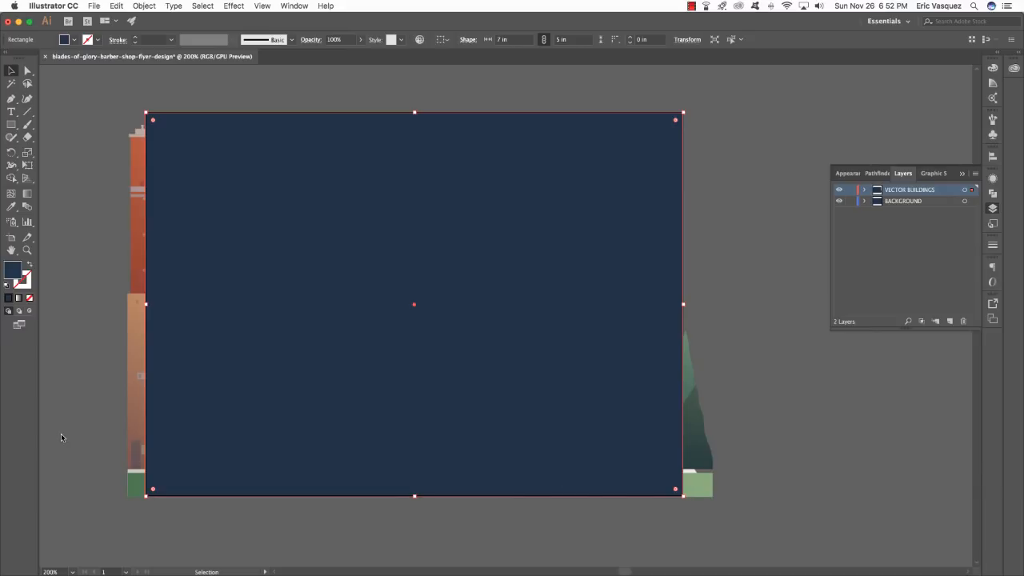
key(Left)
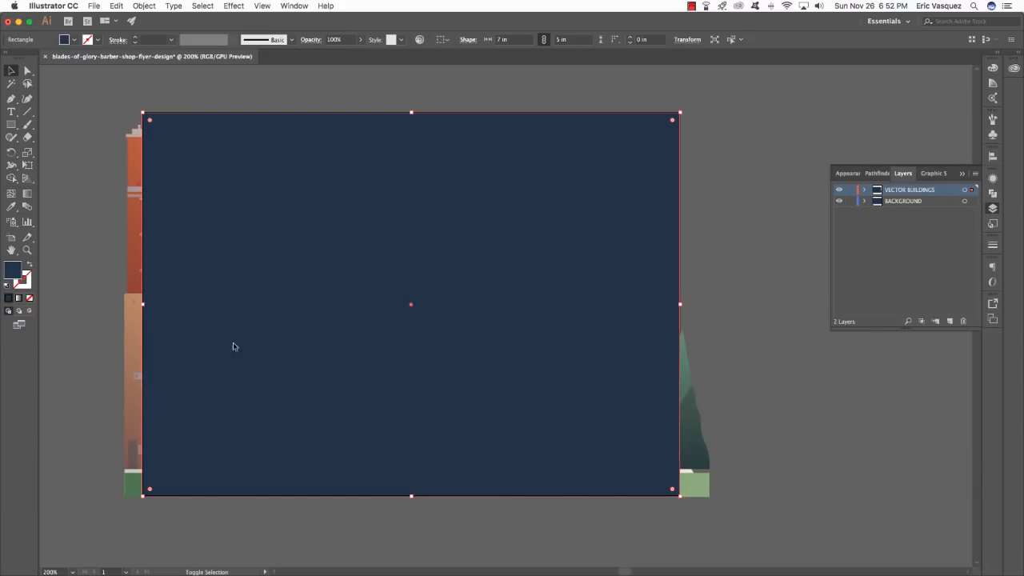
shift+click(130, 315)
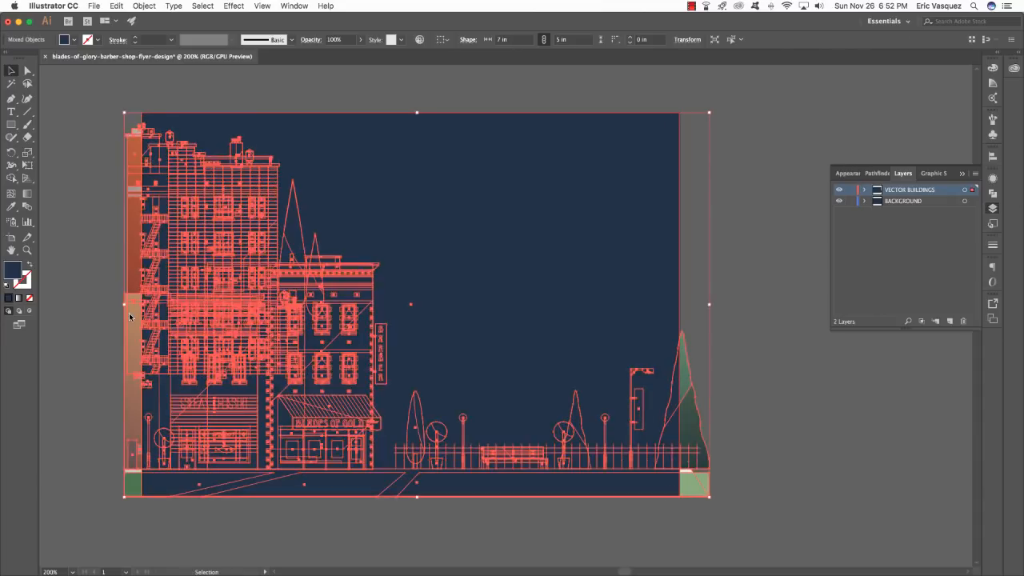
scroll(129, 314, down, 1)
drag(183, 280, 200, 310)
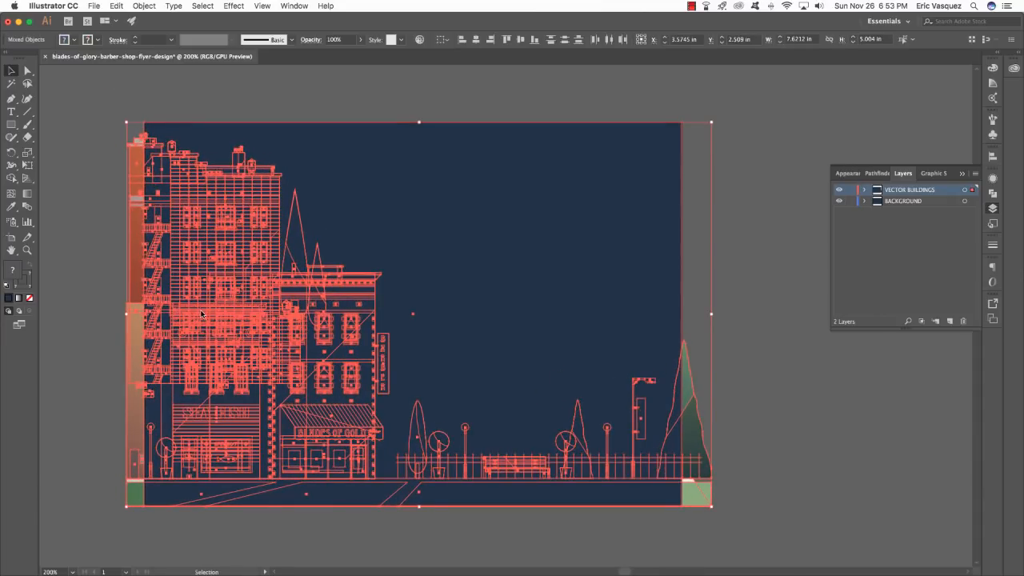
click(145, 5)
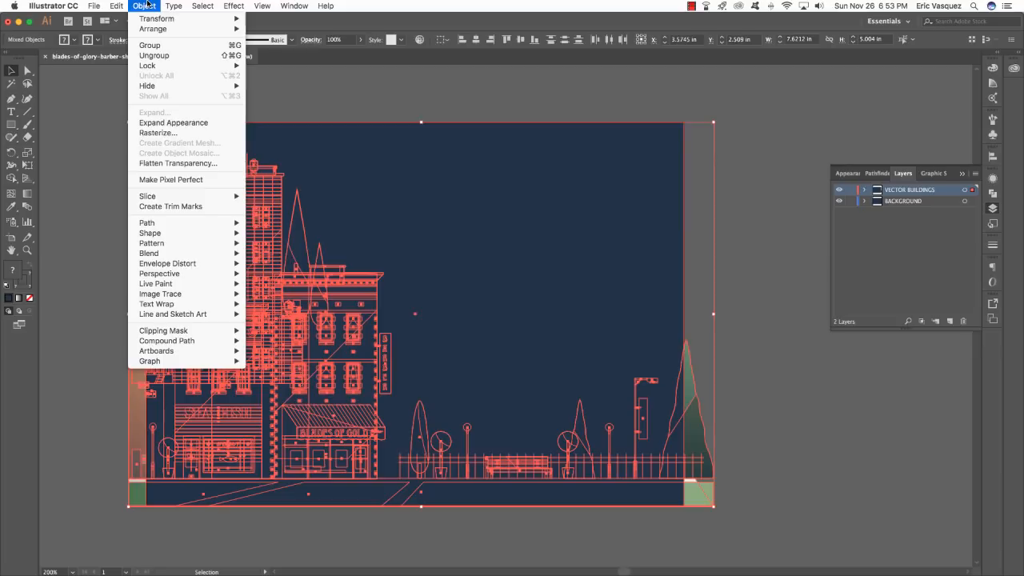
mouse_move(192, 343)
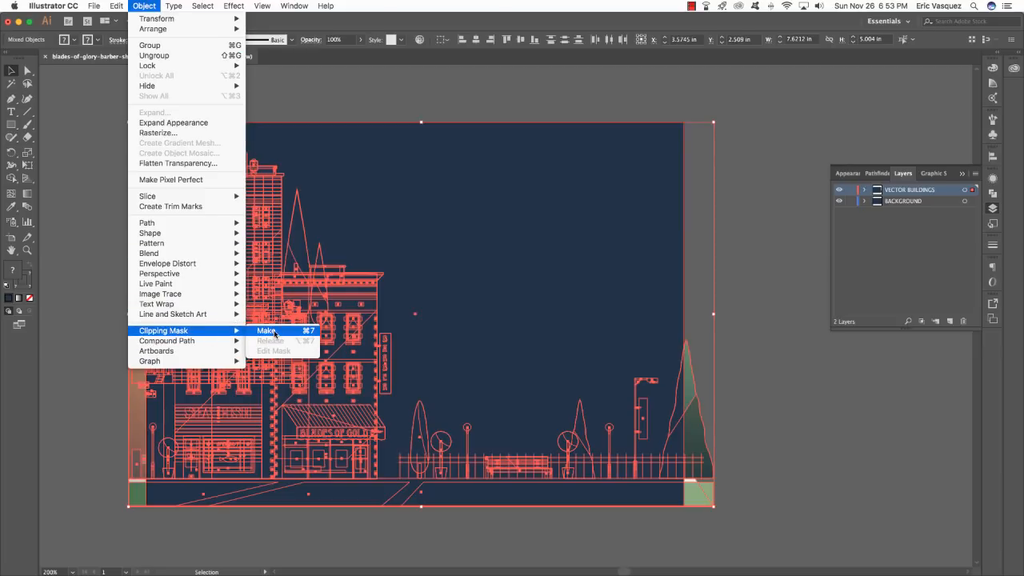
click(266, 331)
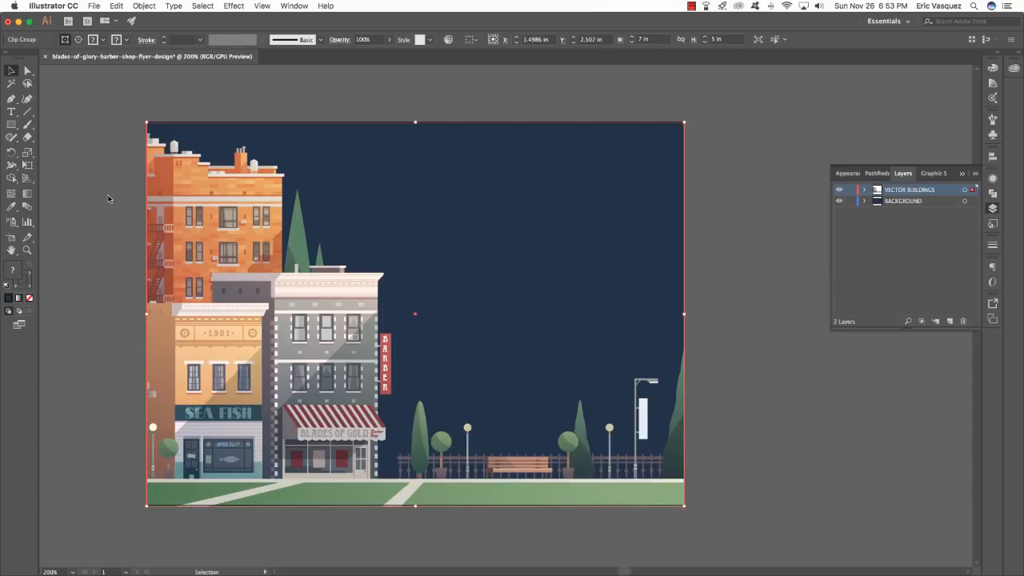
click(109, 199)
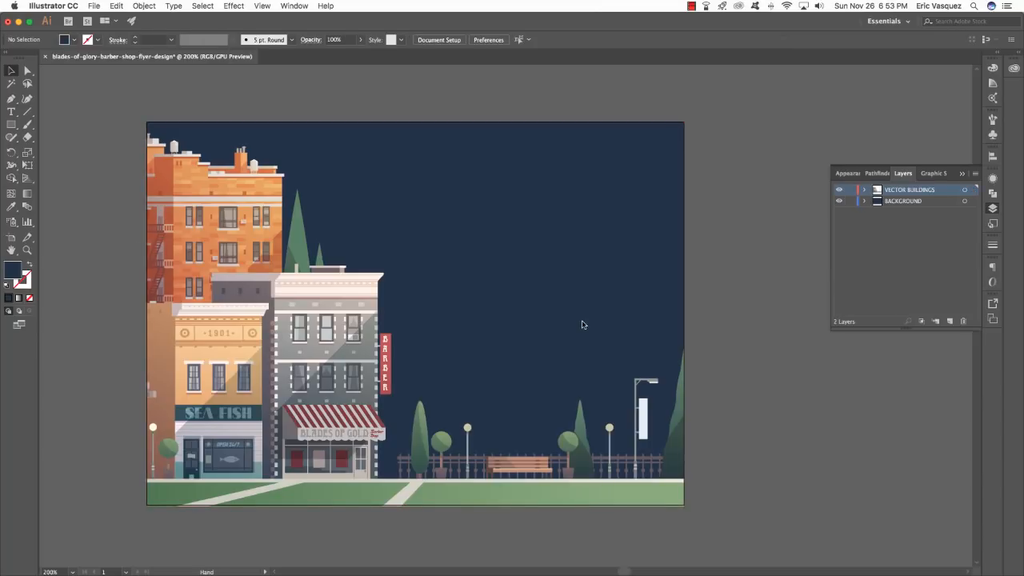
- Create a layer named COLOR above VECTOR BUILDINGS and paste the navy rectangle in place onto it
scroll(581, 323, right, 1)
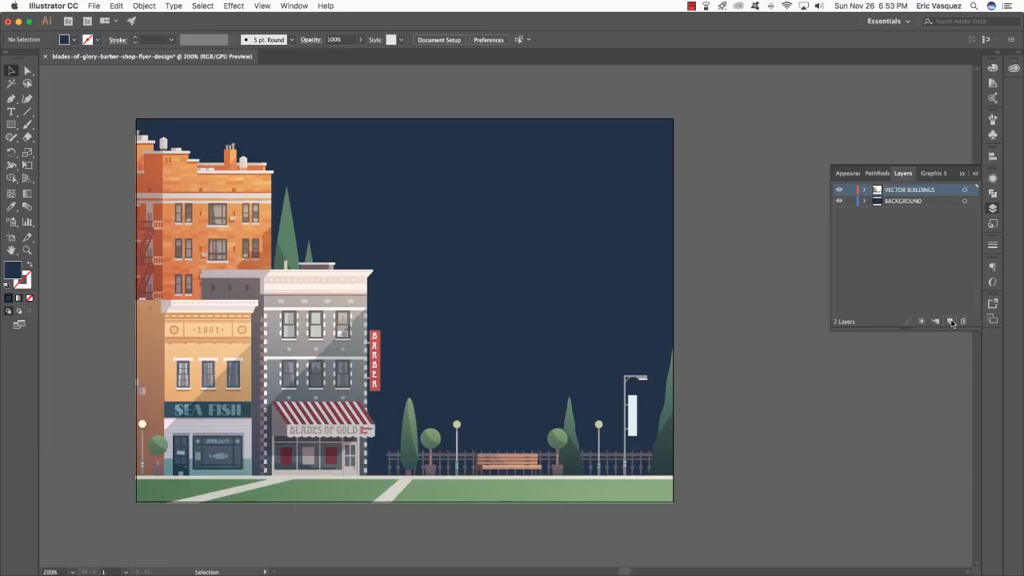
click(951, 321)
double_click(896, 191)
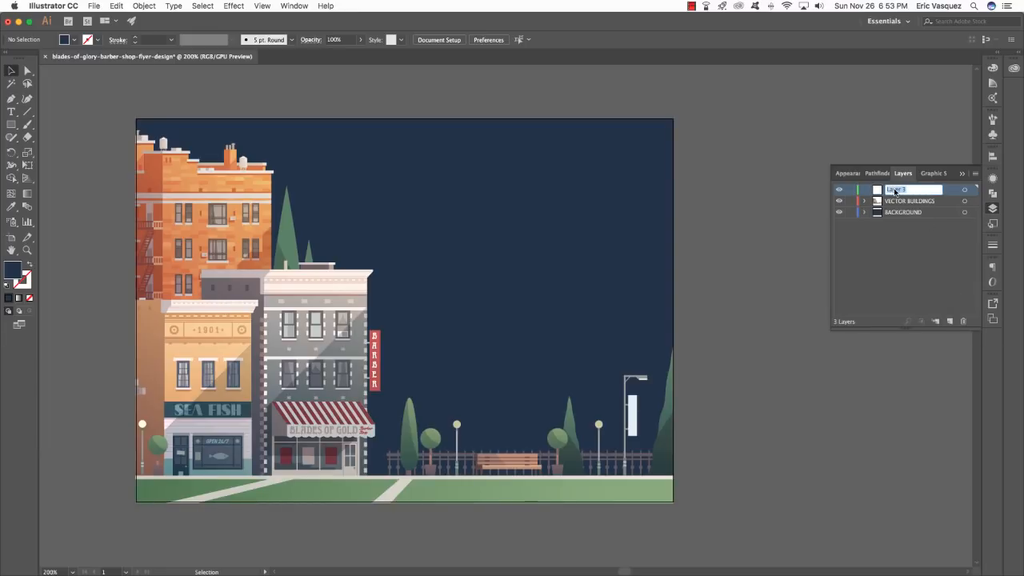
text(COLOR)
key(Return)
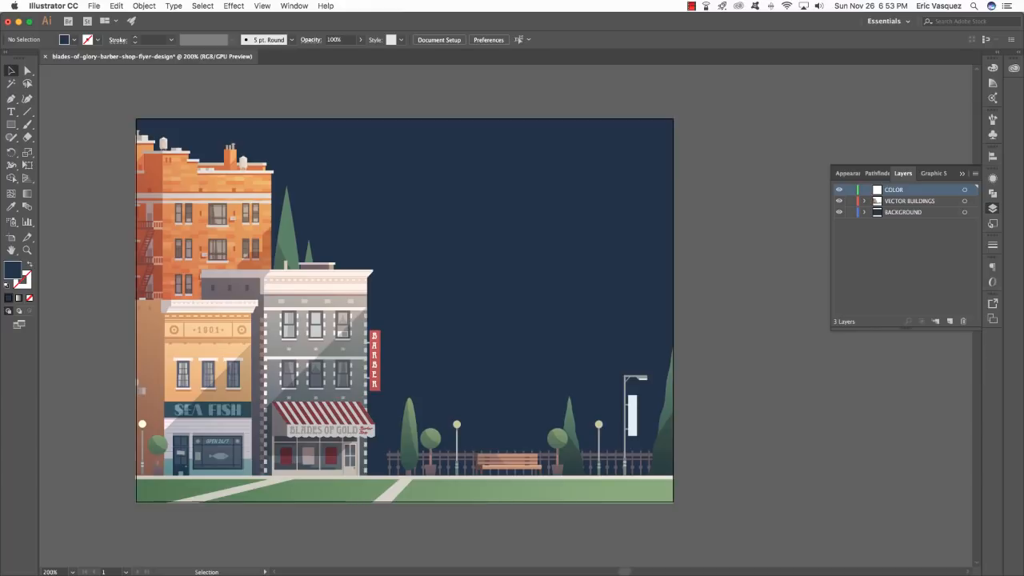
key(super+f)
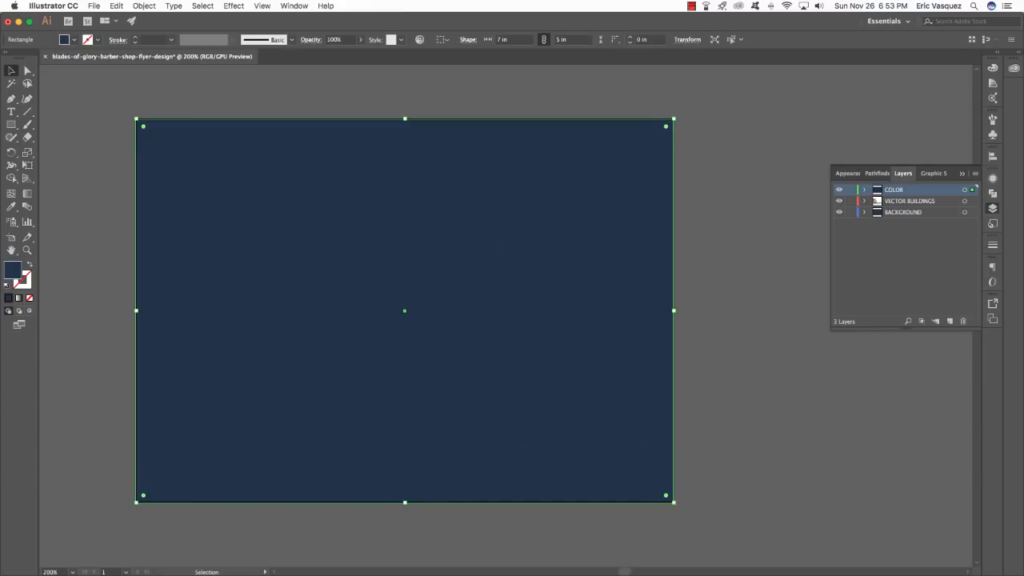
- Show the Transparency settings, set the blend mode of the rectangle on the COLOR layer to Color, and deselect it
click(303, 4)
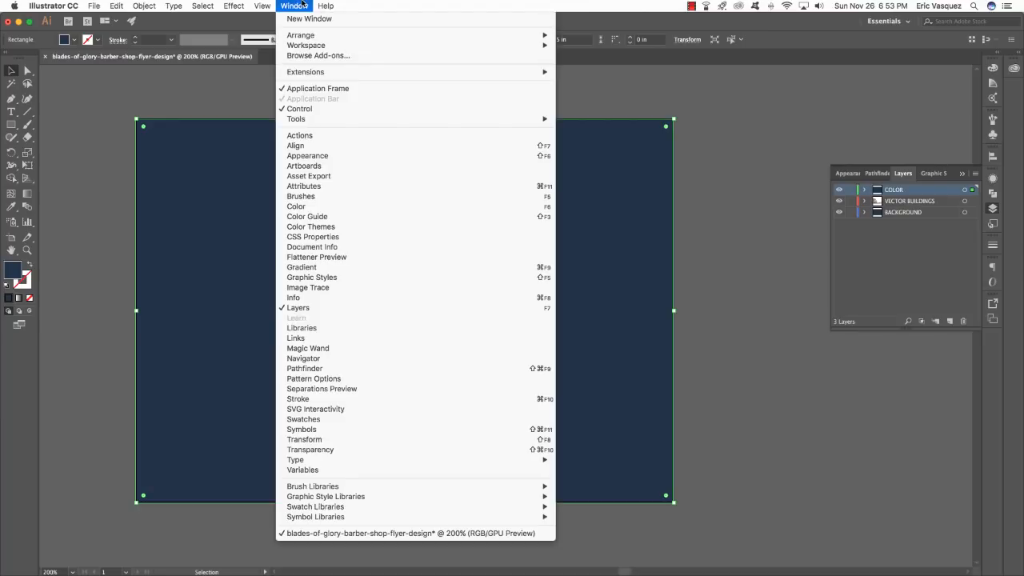
click(345, 452)
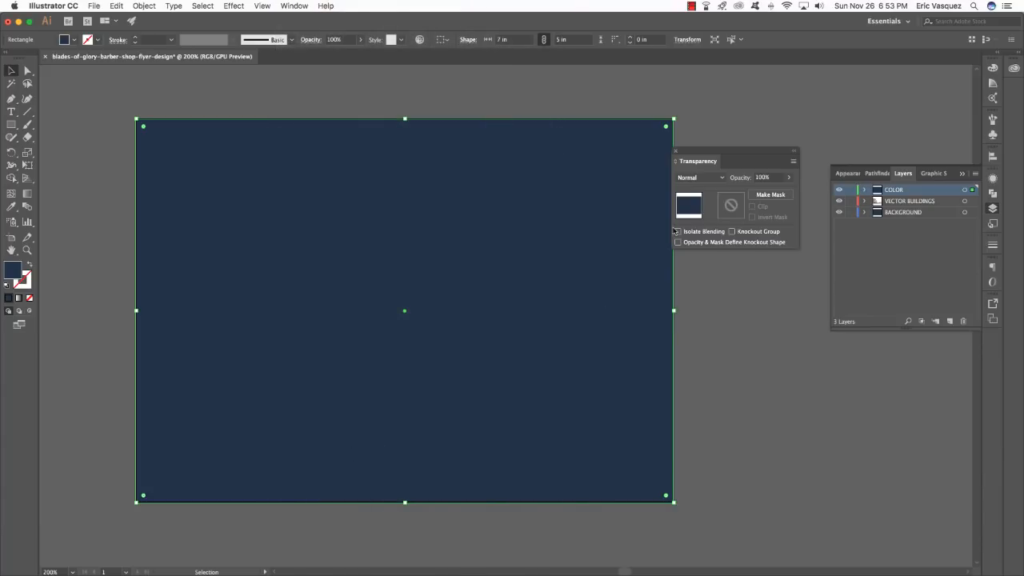
click(710, 179)
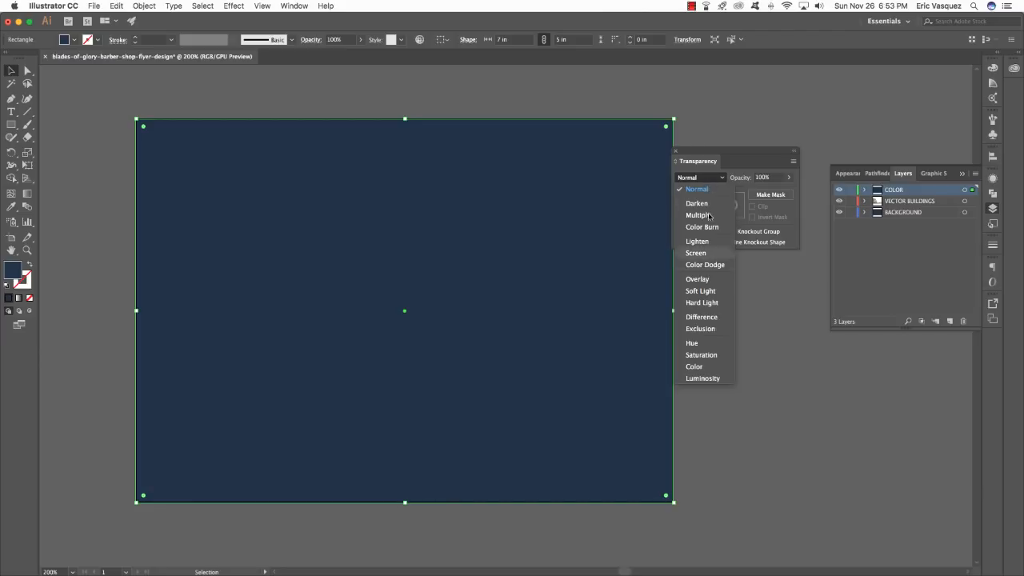
click(694, 366)
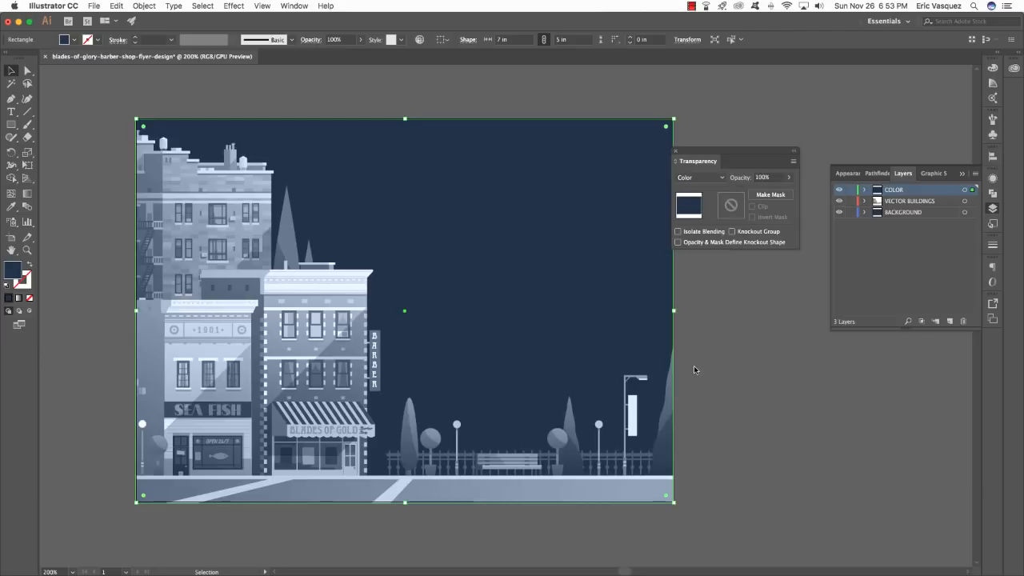
click(700, 382)
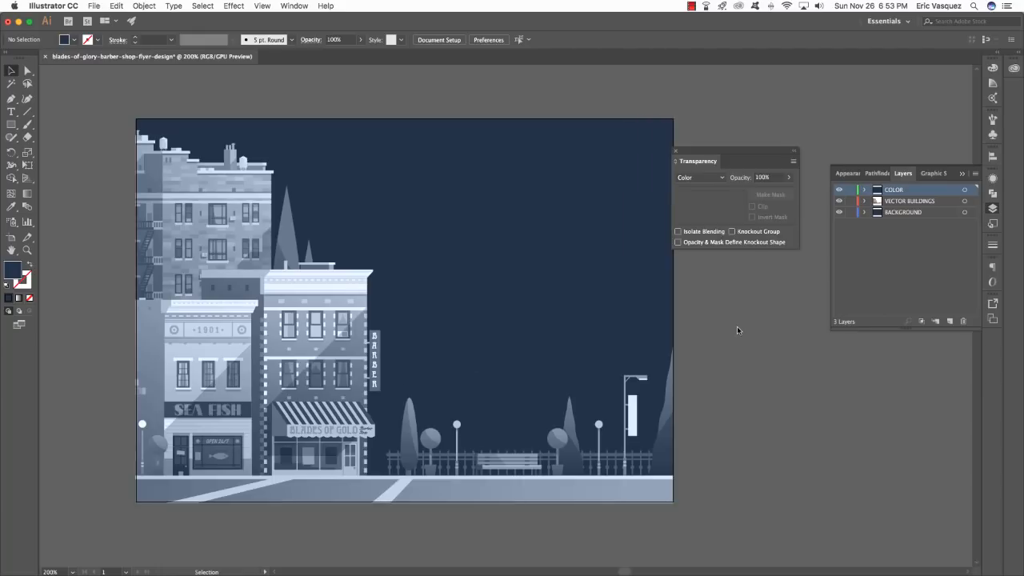
- Paste another copy of the navy rectangle in front on the COLOR layer and set its blend mode to Overlay
key(super+z)
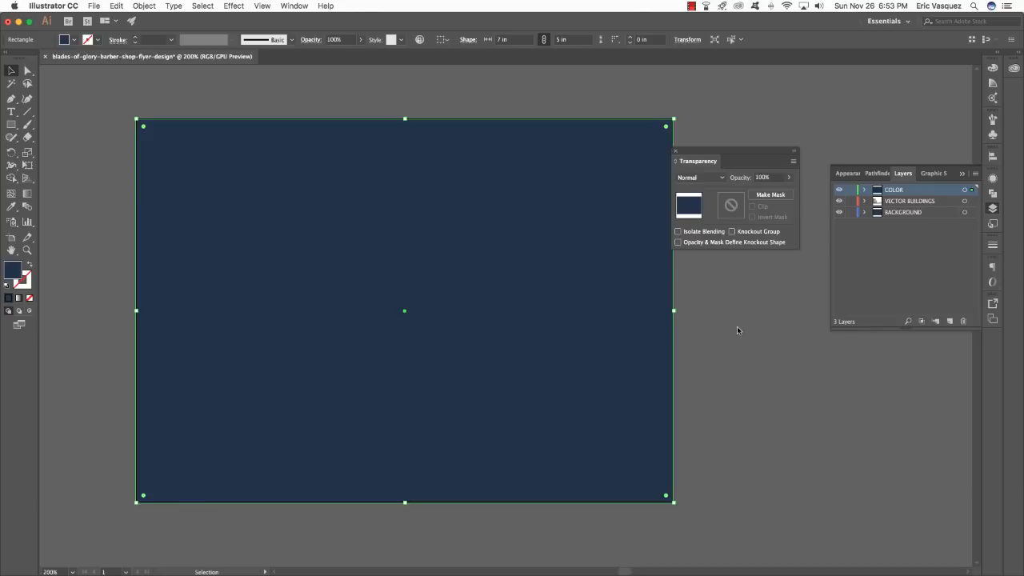
click(701, 179)
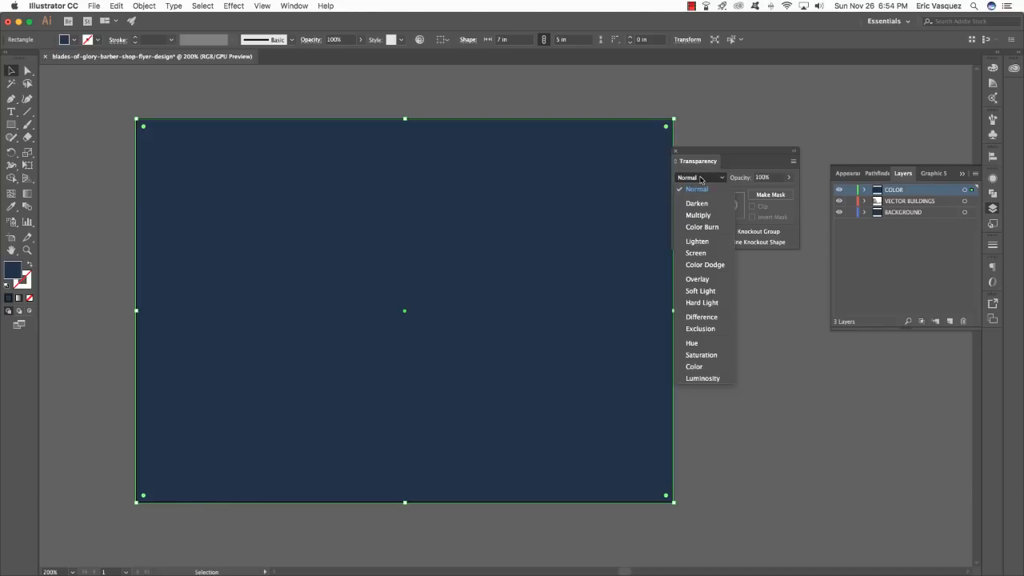
click(697, 279)
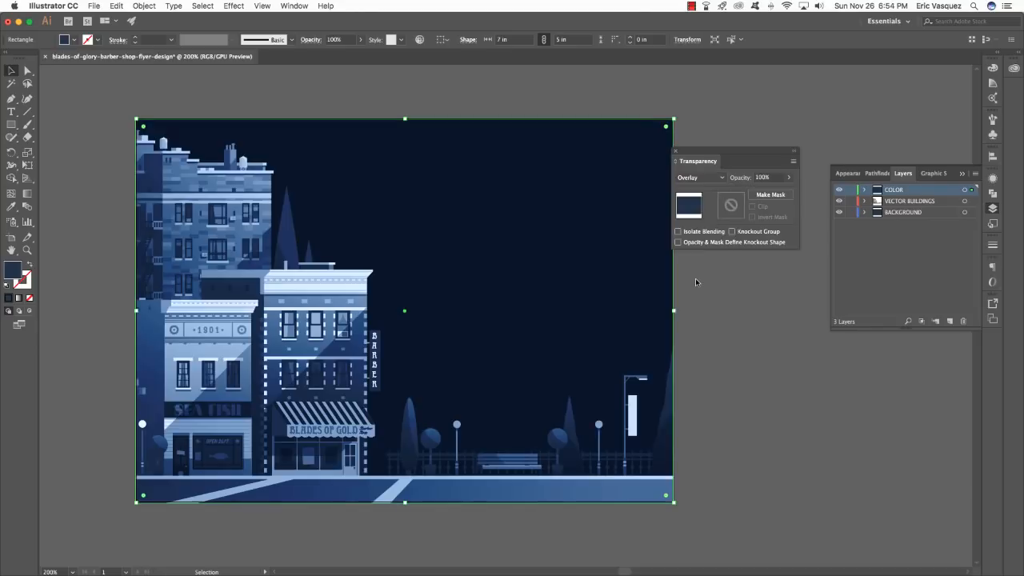
- Set the opacity of the Overlay rectangle on the COLOR layer to 30% and deselect it
click(765, 178)
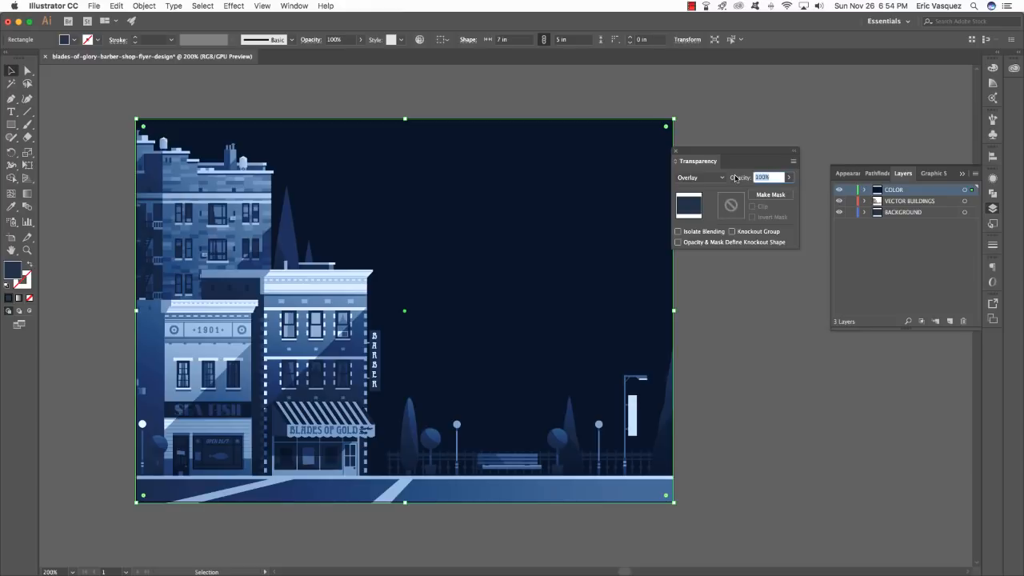
text(30)
key(Return)
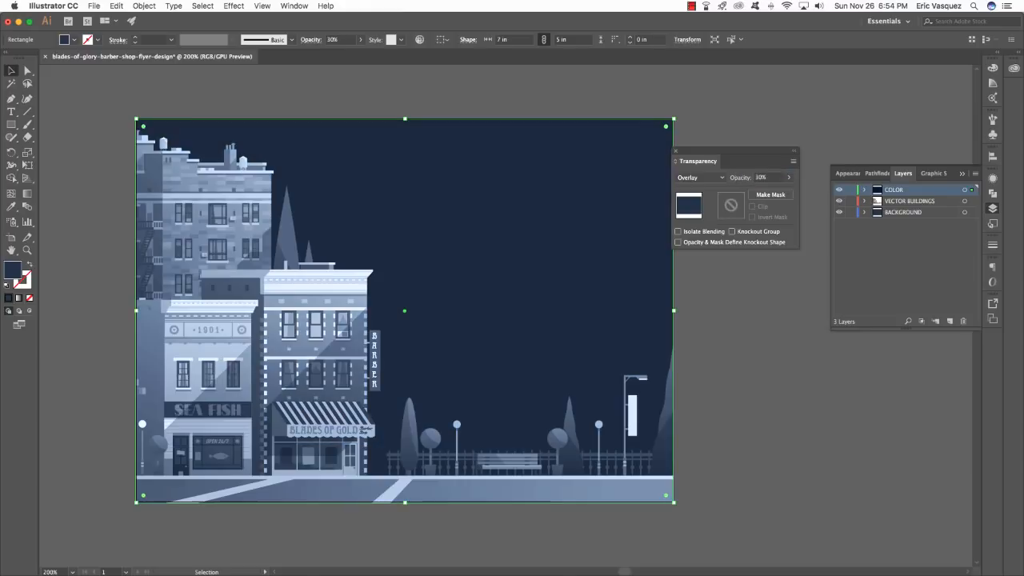
click(765, 320)
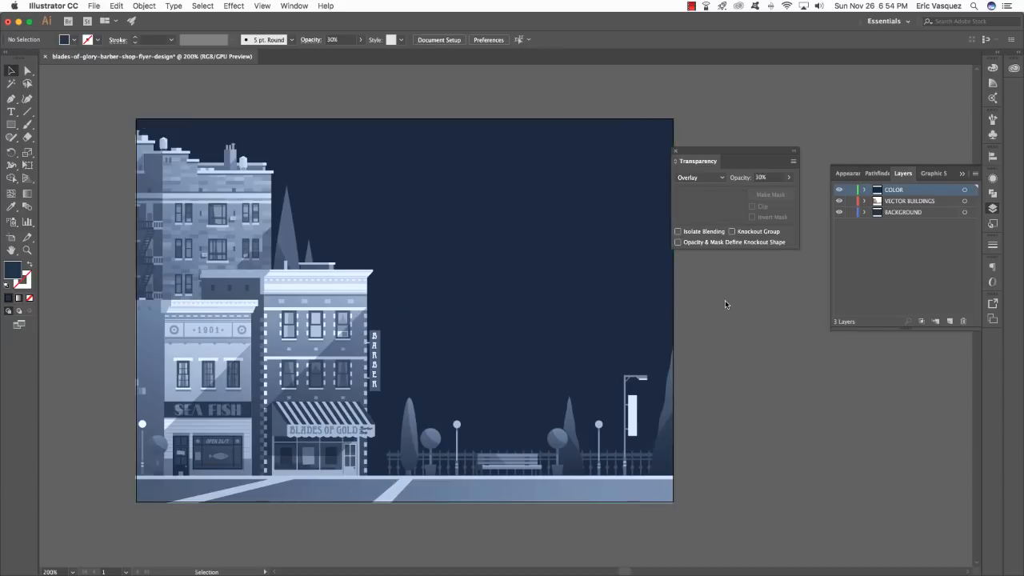
- Paste a third copy of the navy rectangle in front on the COLOR layer and set its blend mode to Multiply
key(super+f)
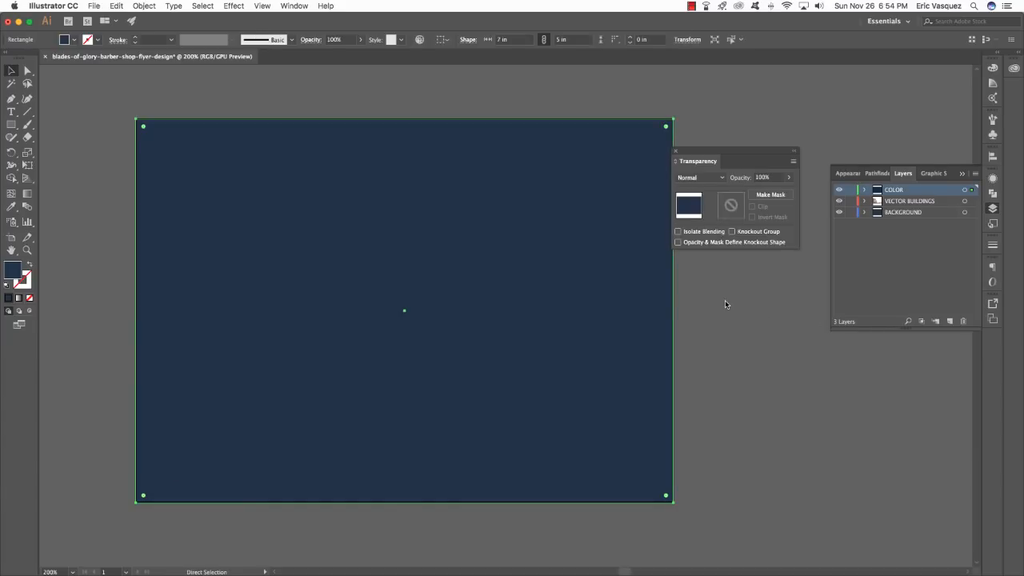
click(696, 177)
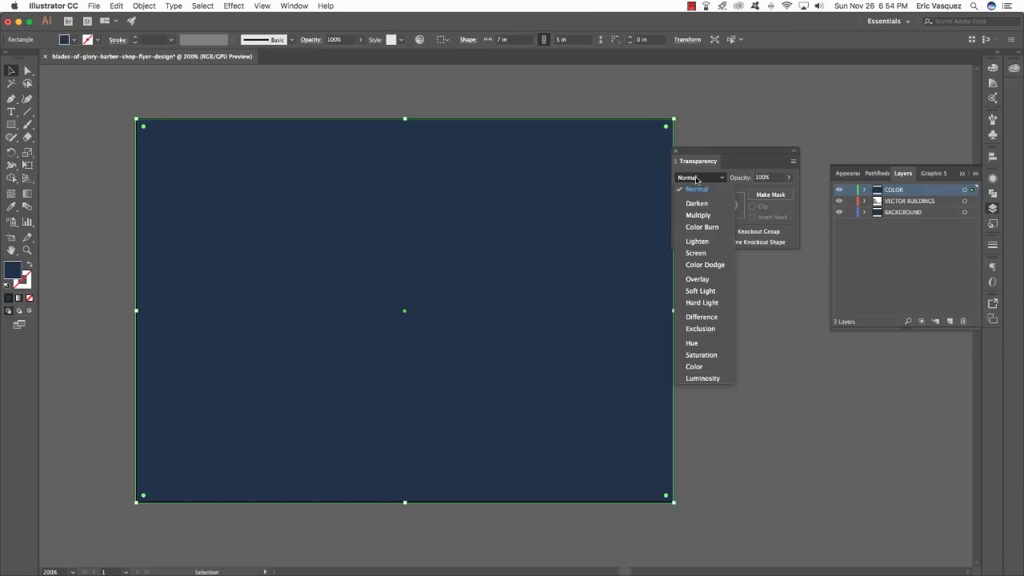
click(701, 223)
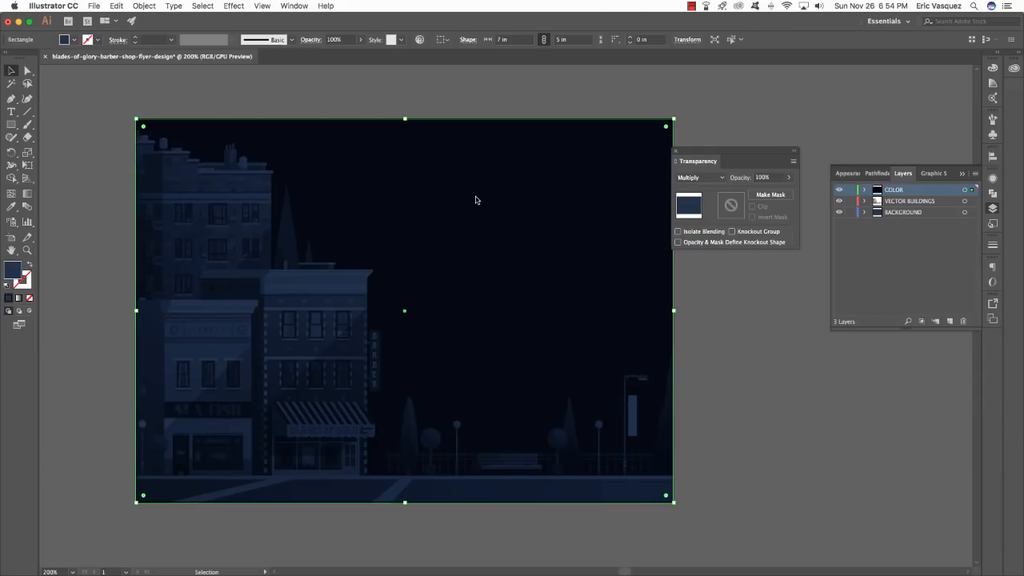
- Set the Multiply rectangle's opacity to 45%, deselect it, and close the Transparency settings
click(776, 177)
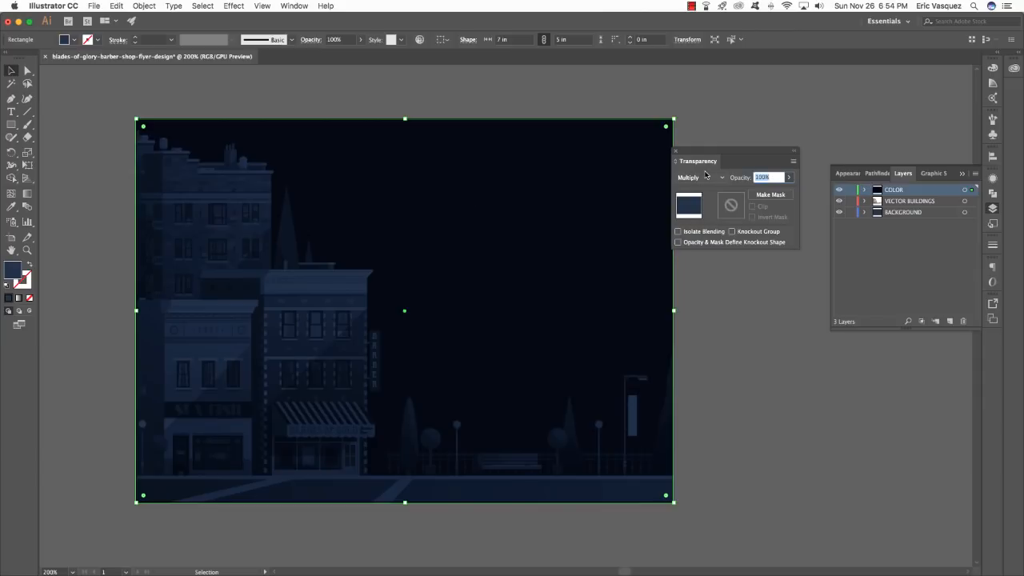
text(45)
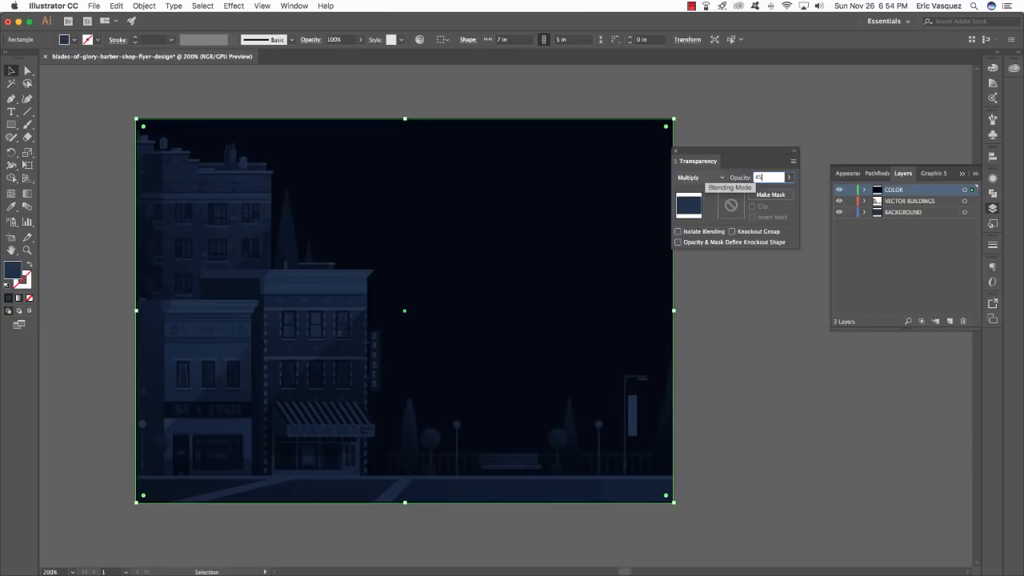
key(Return)
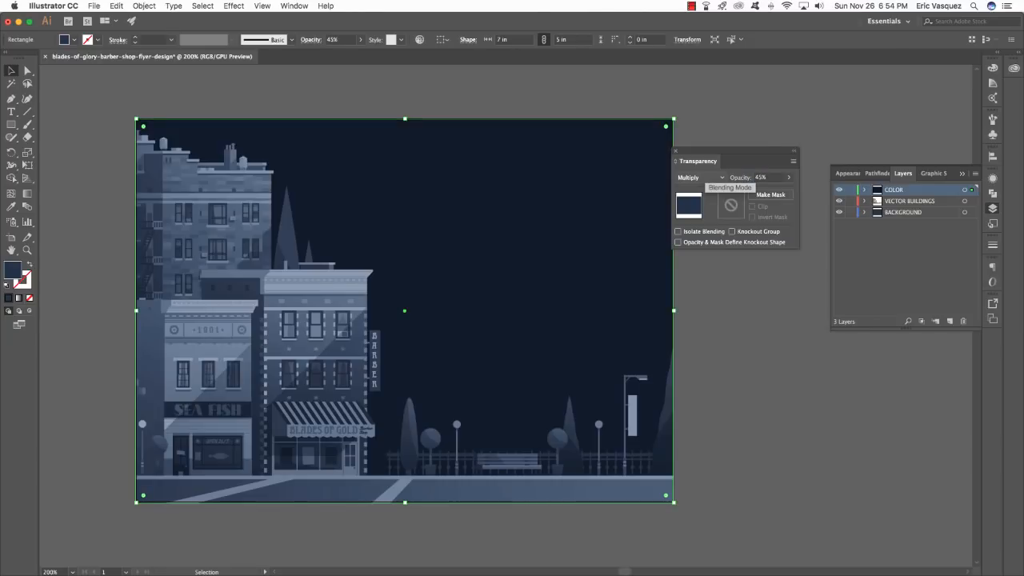
click(762, 368)
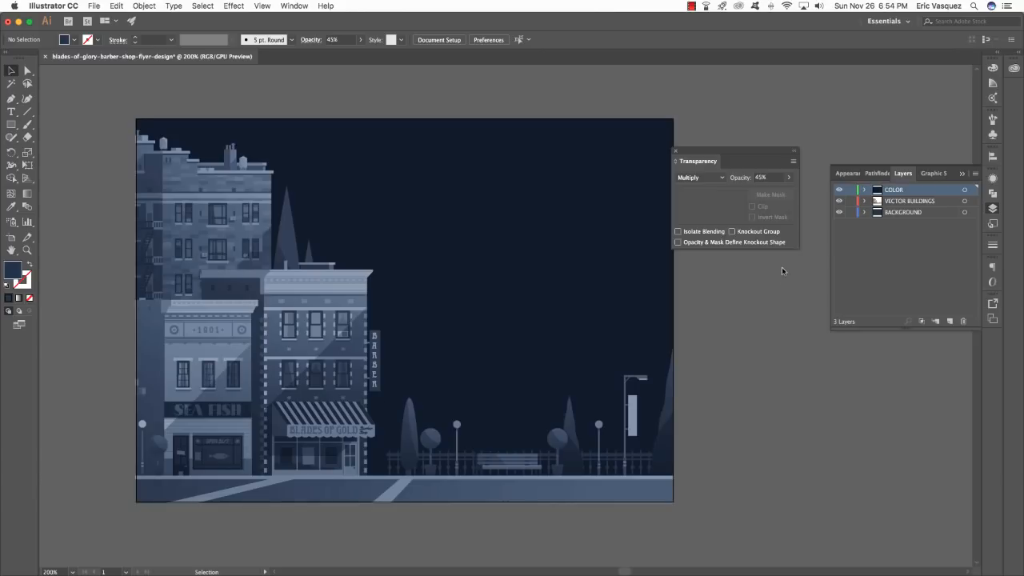
scroll(781, 272, left, 2)
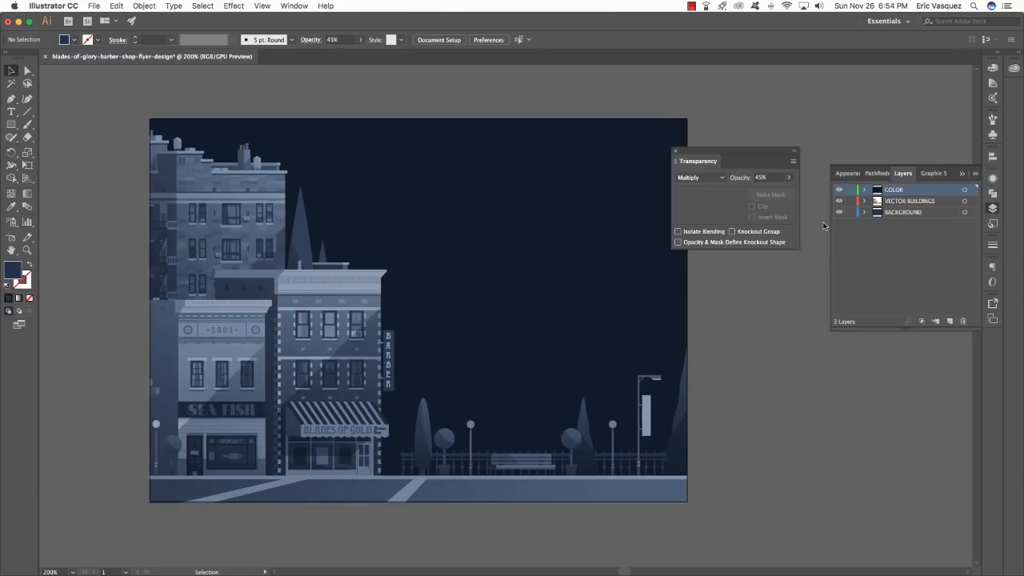
click(675, 150)
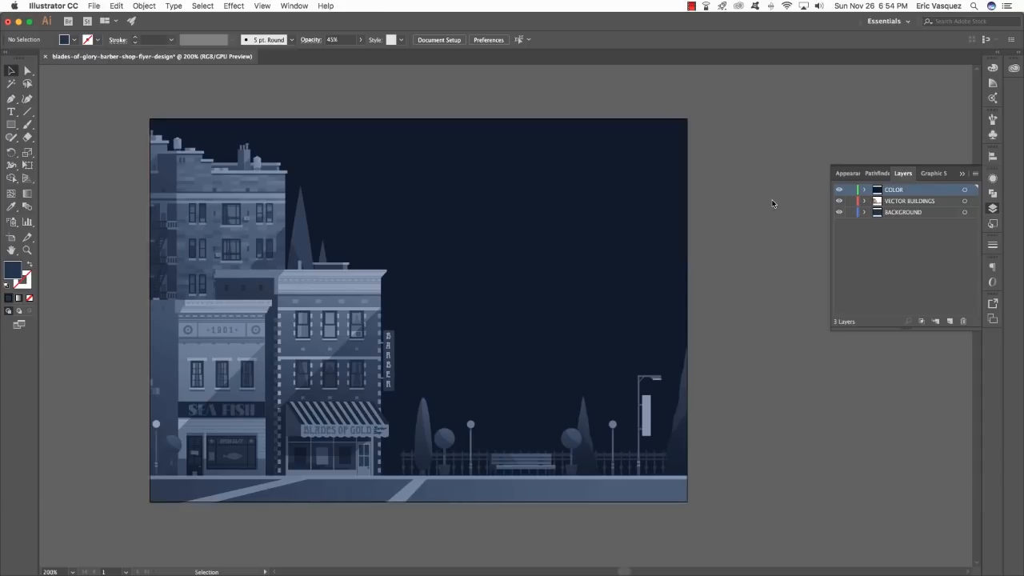
- Switch to Finder and open Rectangle56_CC.eps from the Andimaginary Creative Co. folder in Illustrator, checking its hand-drawn frame group
key(super+Tab)
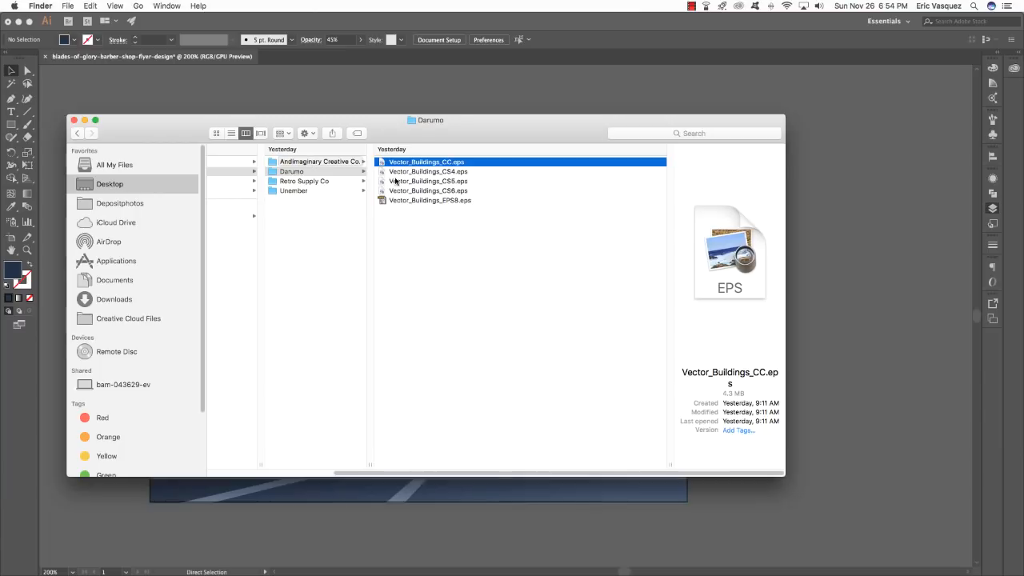
click(327, 163)
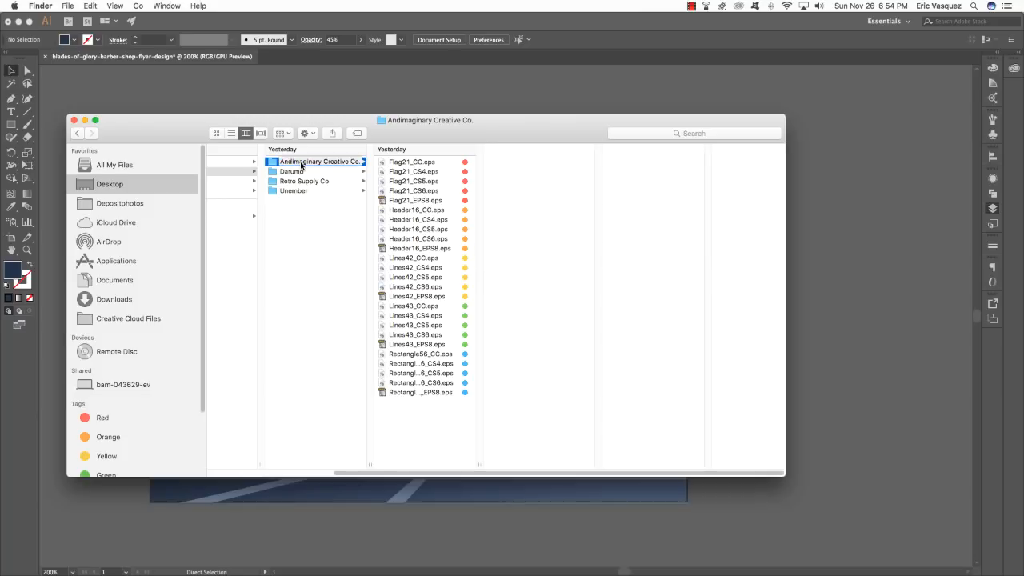
drag(478, 464, 539, 464)
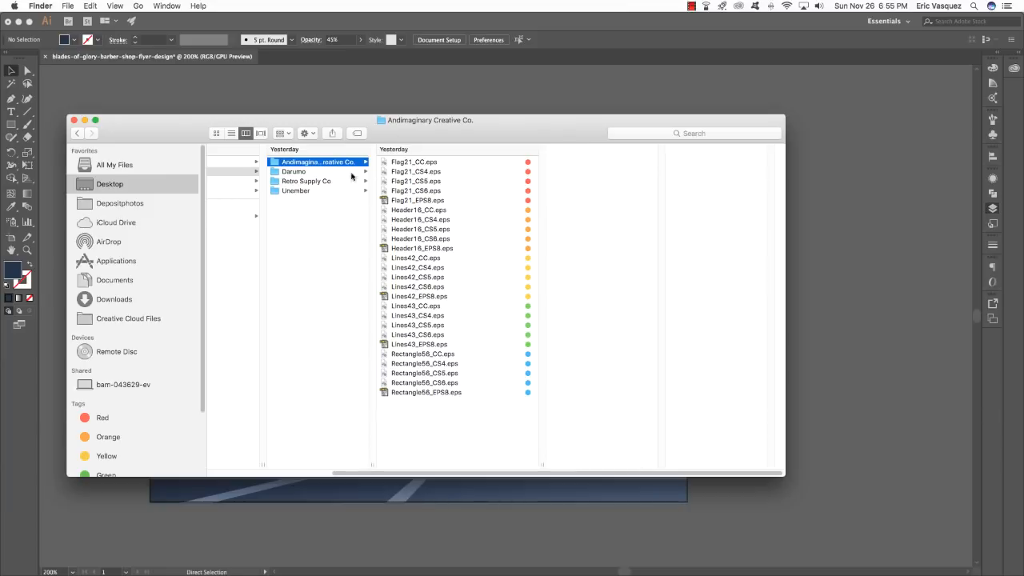
click(301, 163)
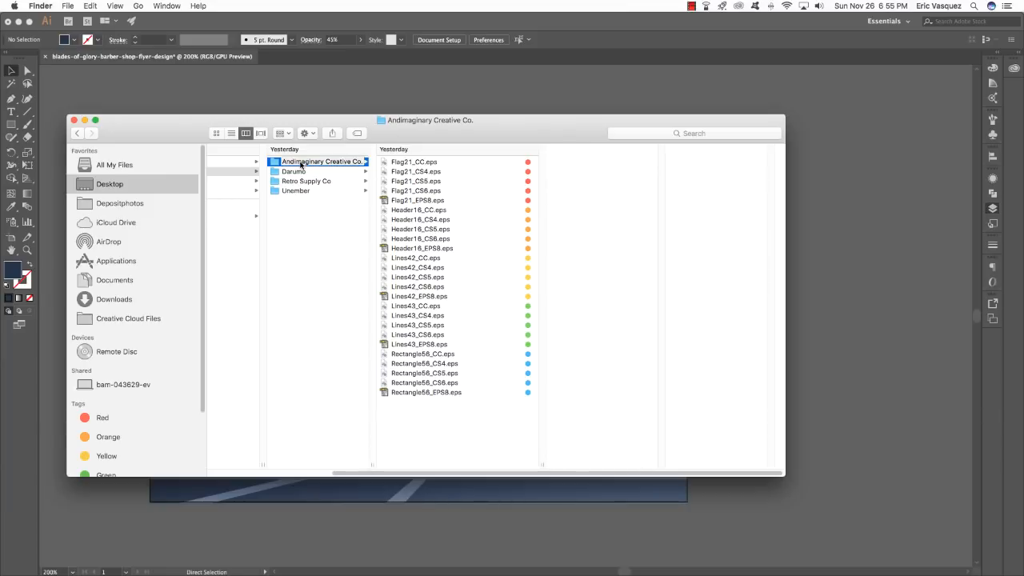
click(469, 433)
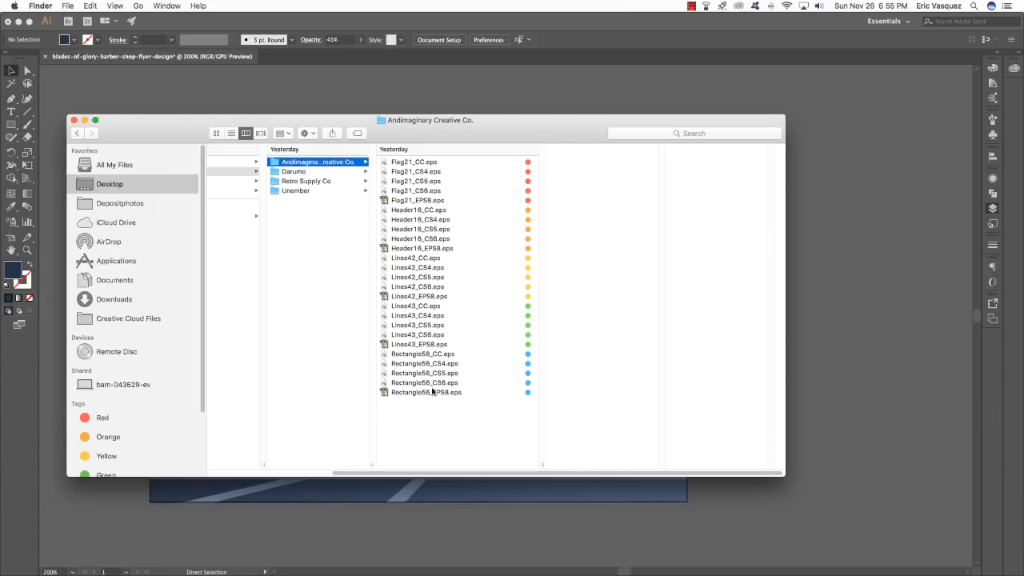
click(424, 355)
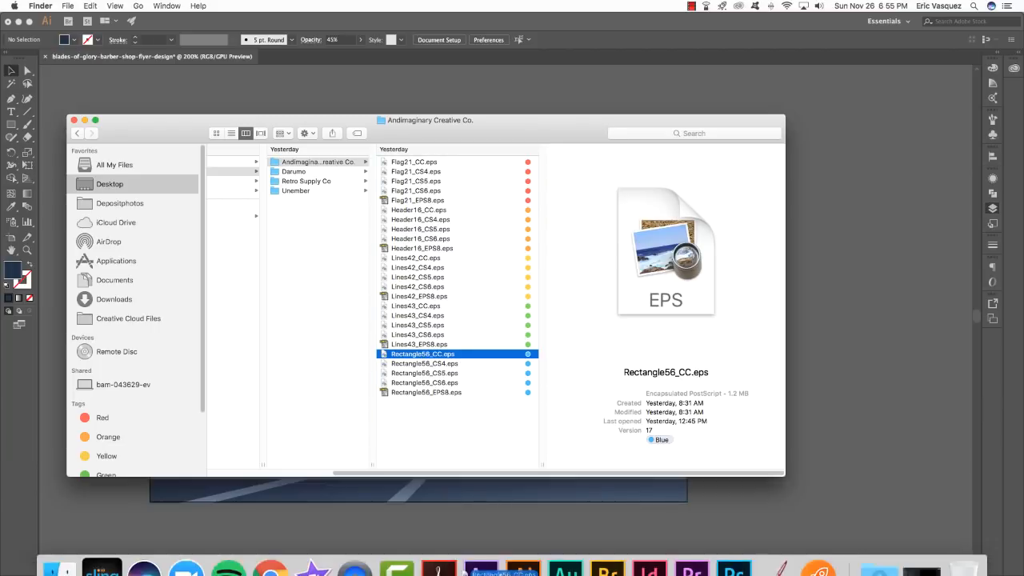
click(524, 561)
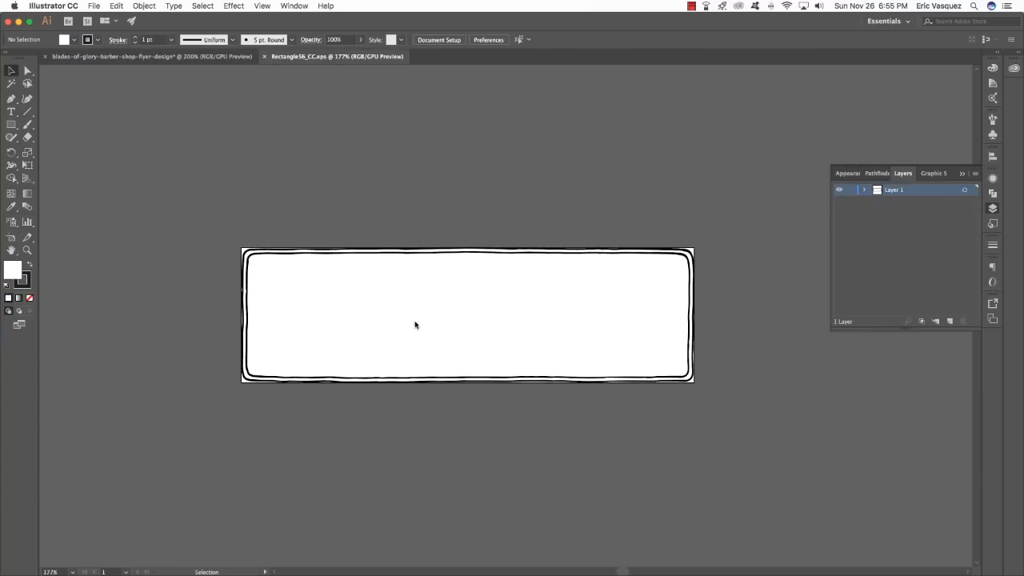
click(341, 326)
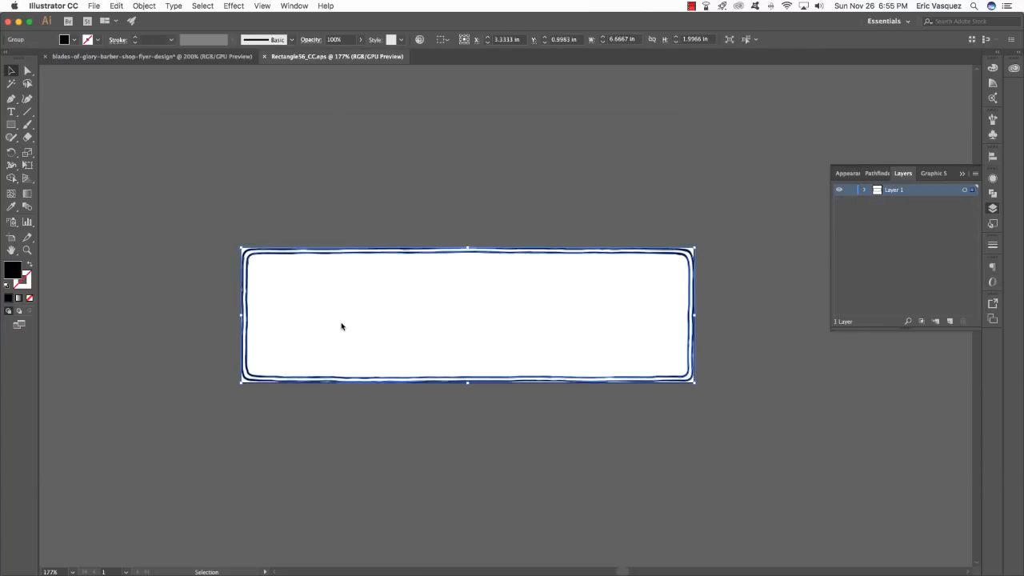
click(251, 231)
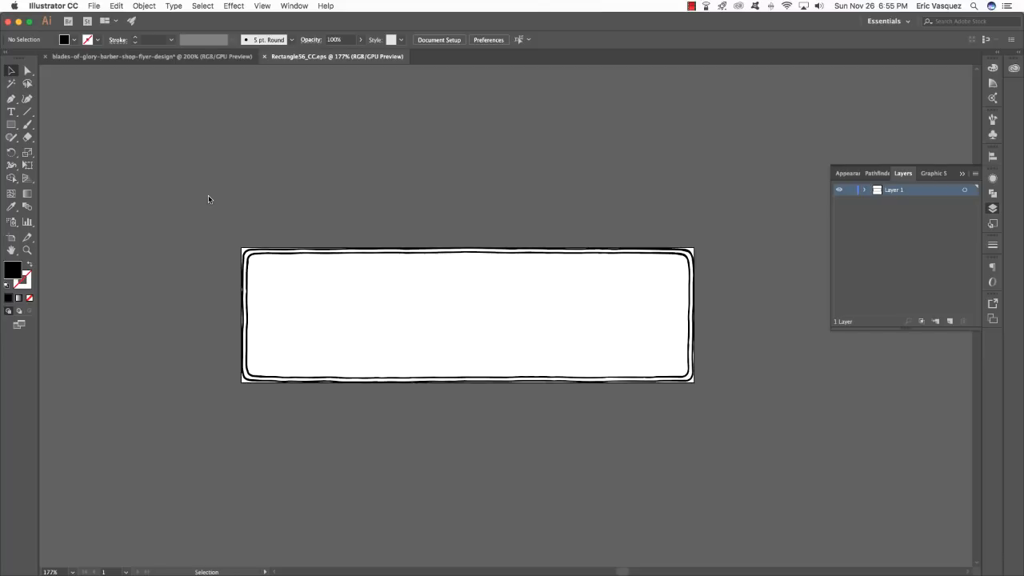
- Switch to Finder and open Blades_of_Gold_CC.eps from the Retro Supply Co folder in Illustrator
key(super+Tab)
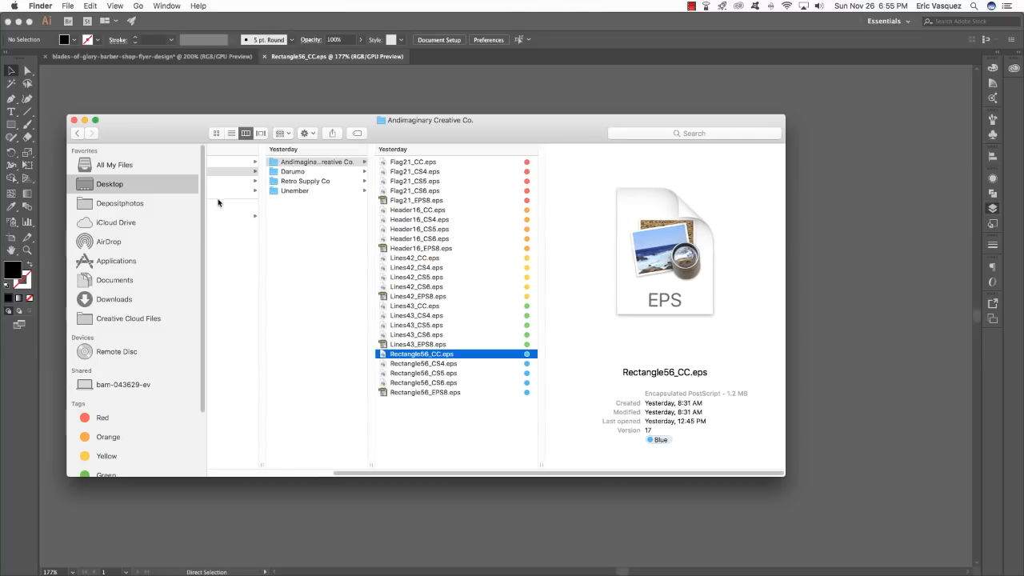
click(308, 182)
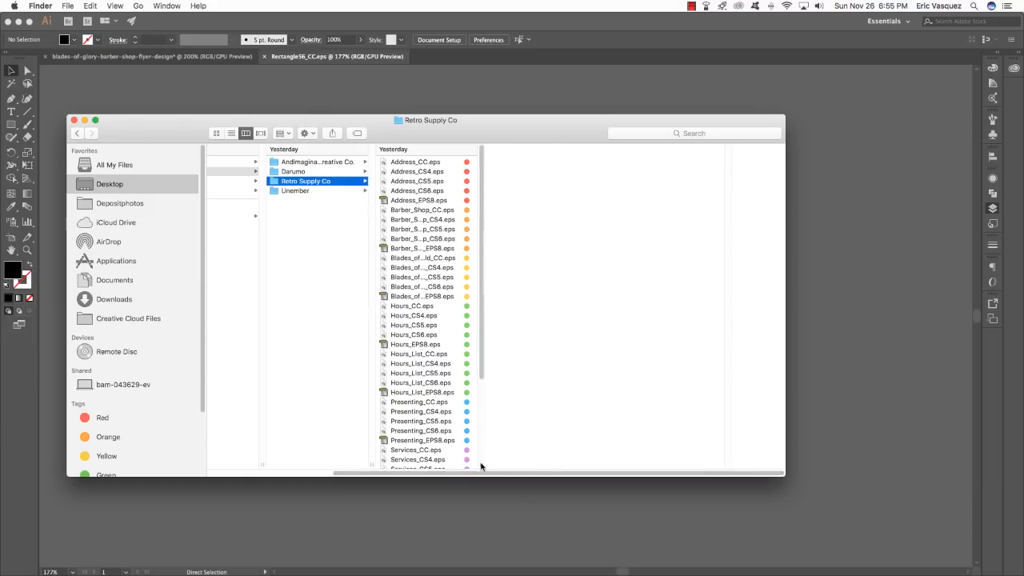
drag(481, 464, 561, 465)
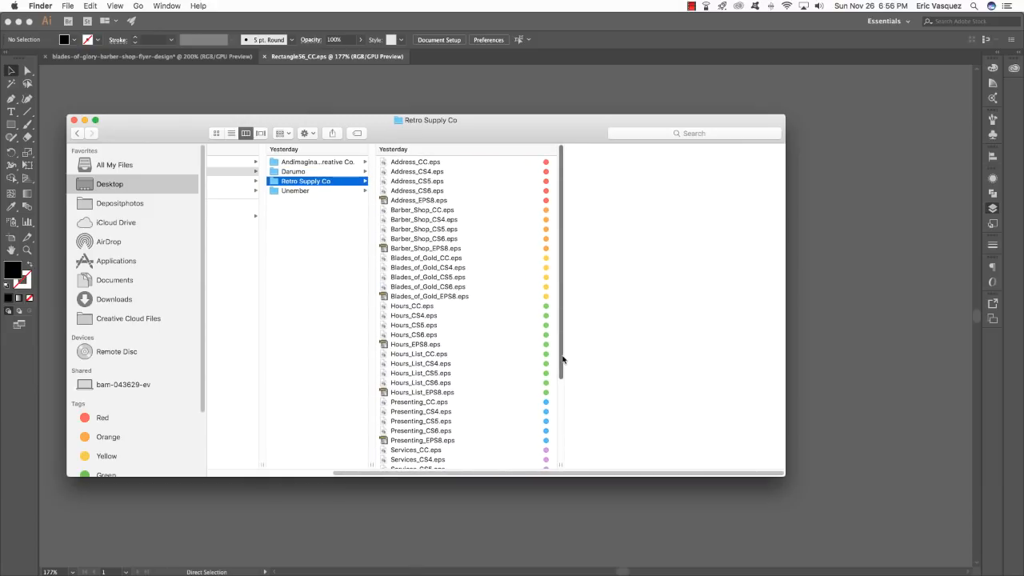
drag(562, 357, 563, 303)
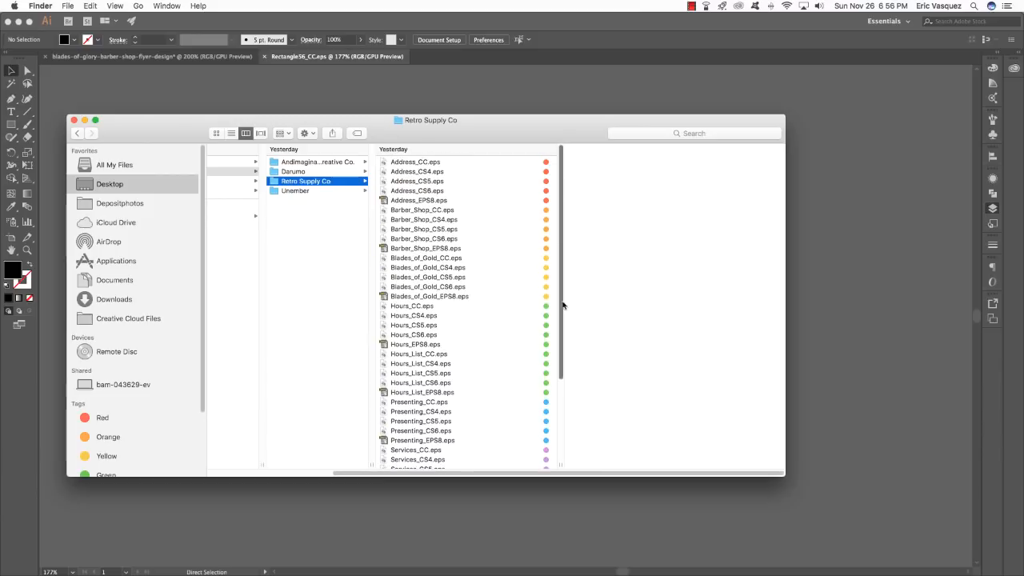
click(422, 260)
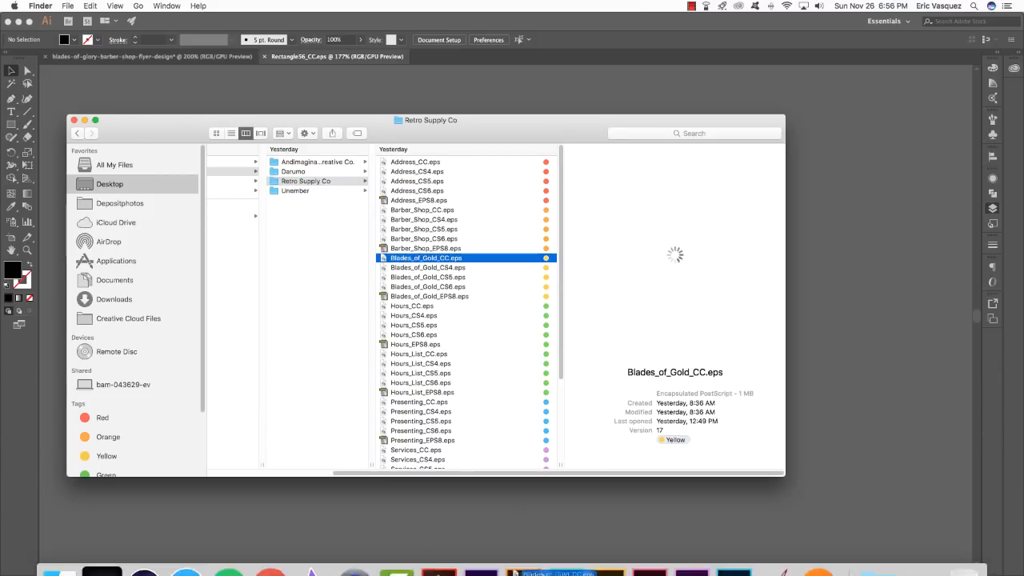
click(532, 550)
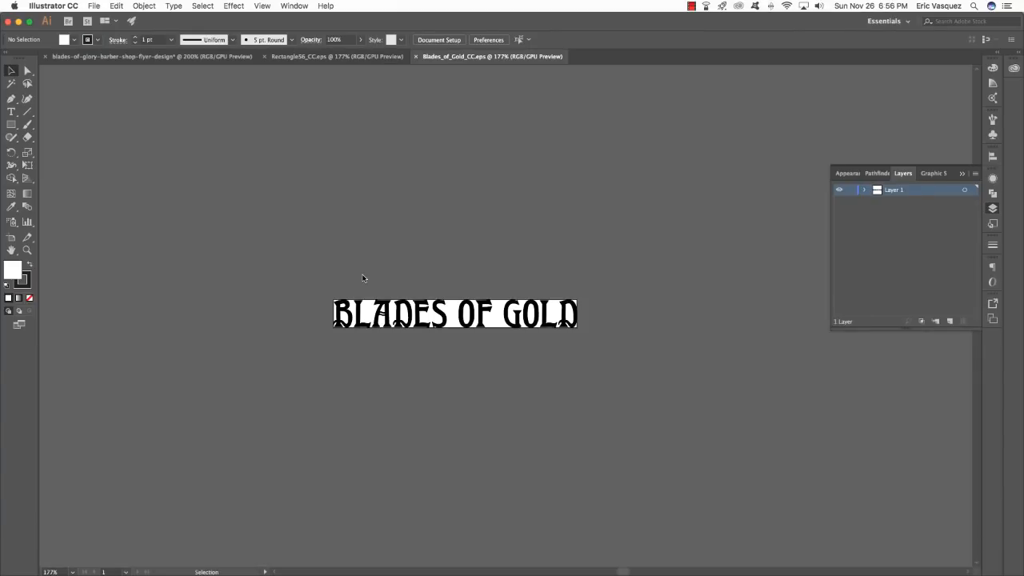
- Copy the whole BLADES OF GOLD lettering from Blades_of_Gold_CC.eps and close that file
key(super+0)
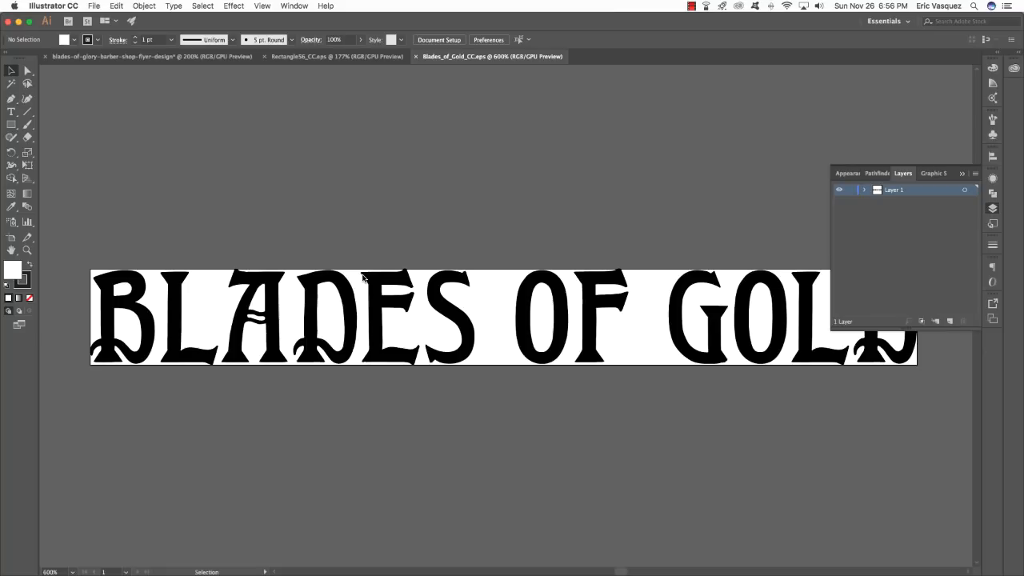
scroll(364, 277, up, 5)
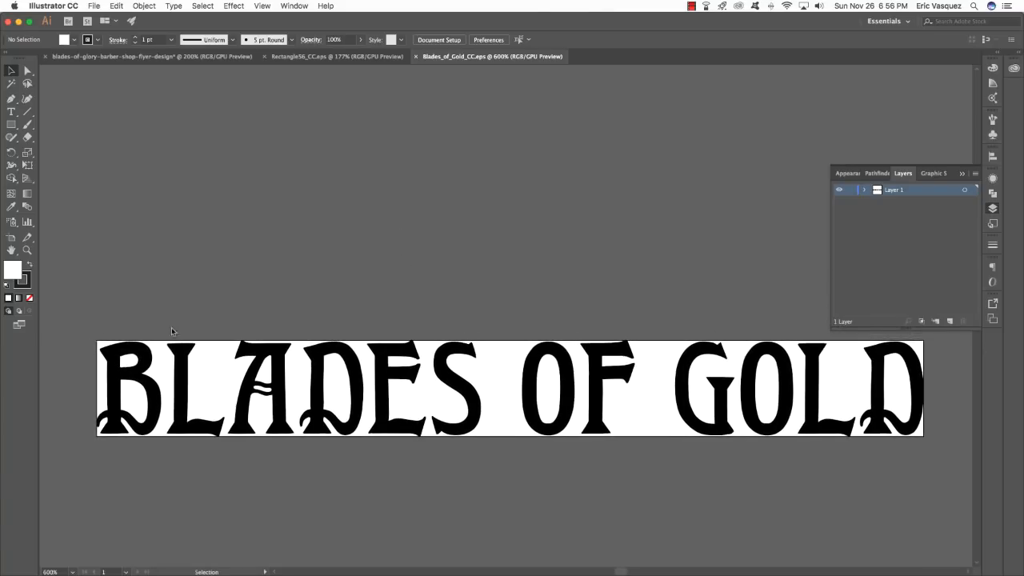
click(280, 371)
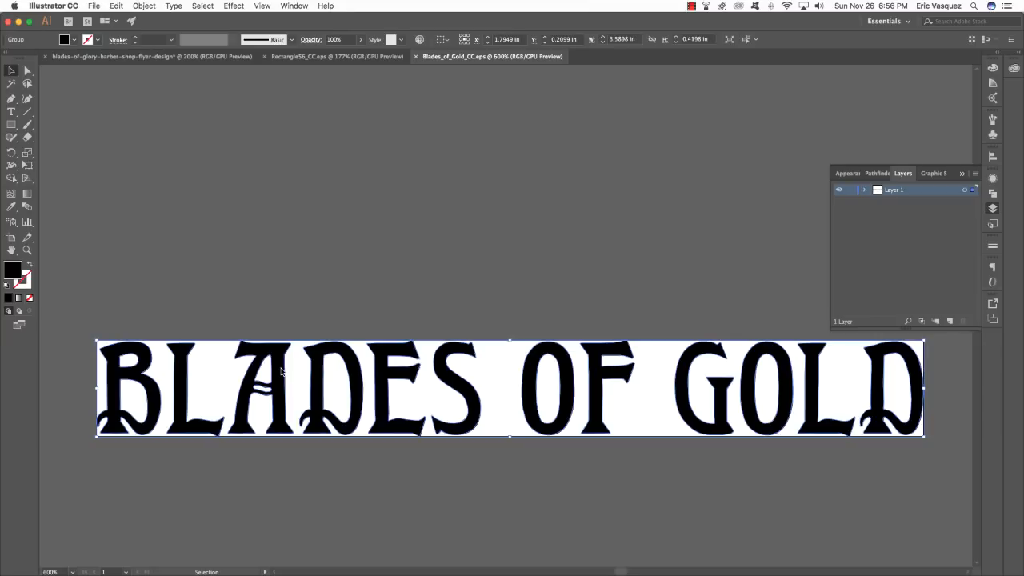
click(291, 270)
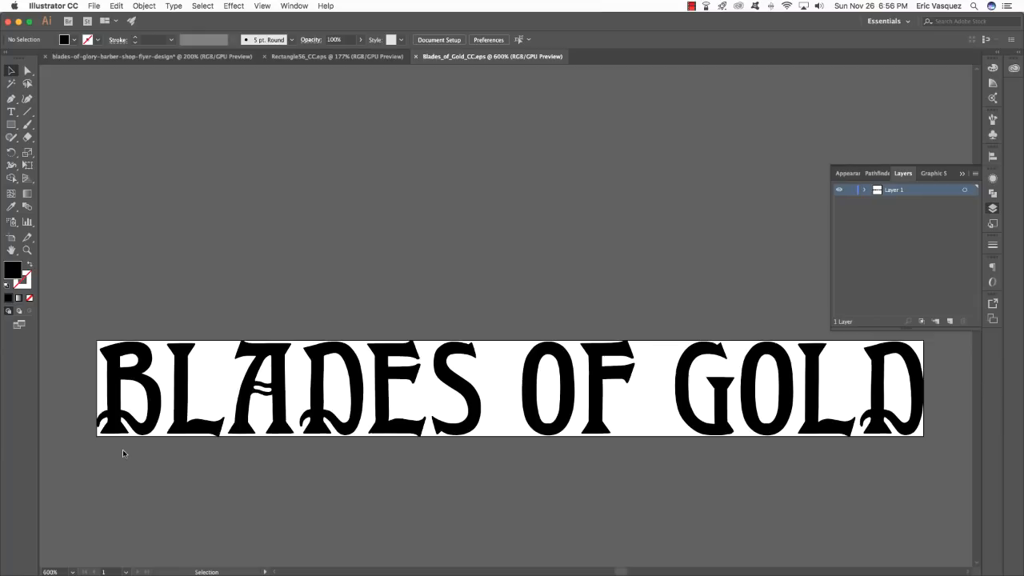
click(347, 433)
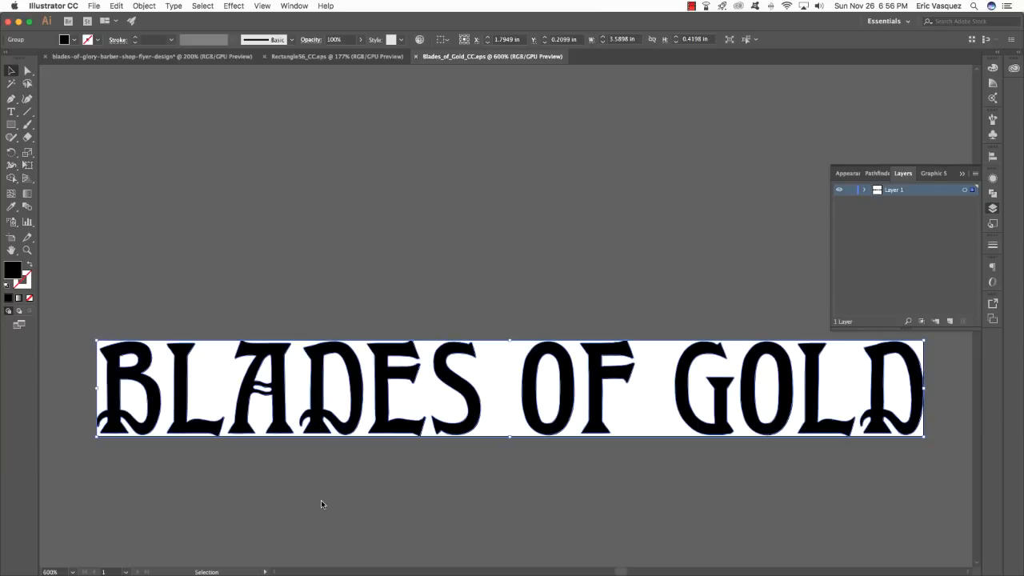
click(321, 503)
key(super+a)
key(super+c)
key(super+w)
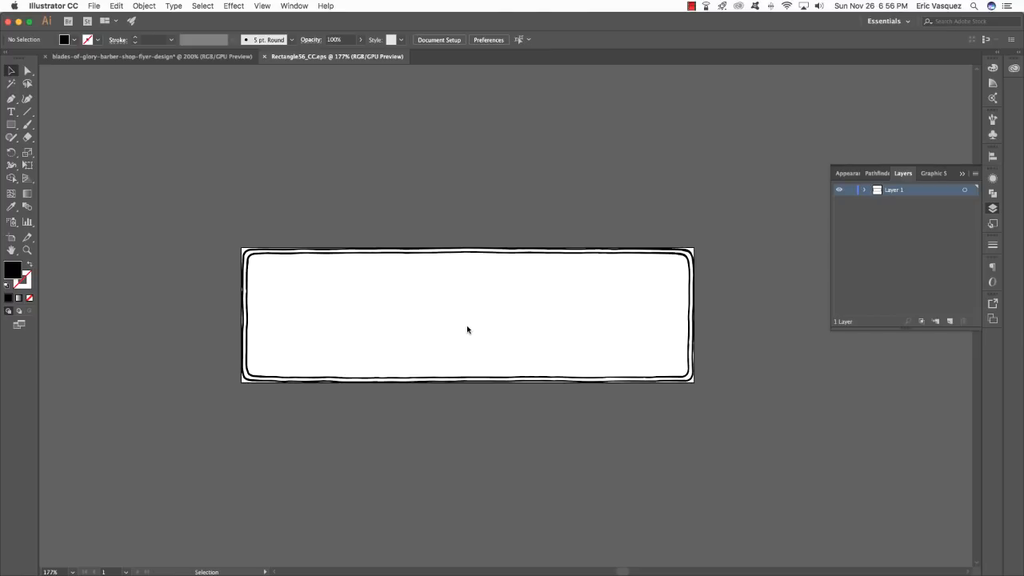
- Paste the BLADES OF GOLD lettering into the Rectangle56 frame, align it near the frame's upper left corner, and enlarge it proportionally to span the inner width
key(super+v)
drag(468, 329, 336, 287)
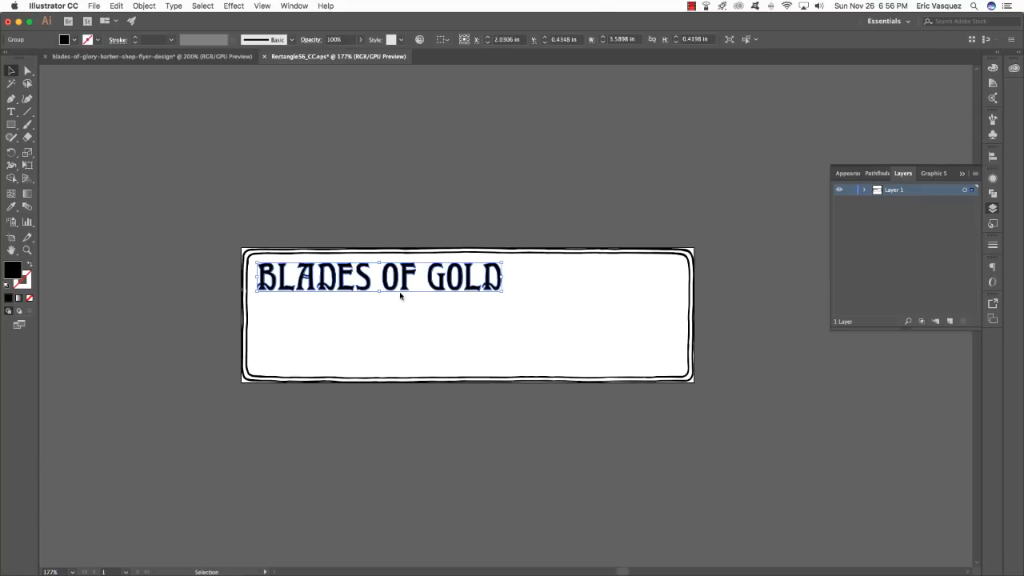
drag(501, 292, 683, 370)
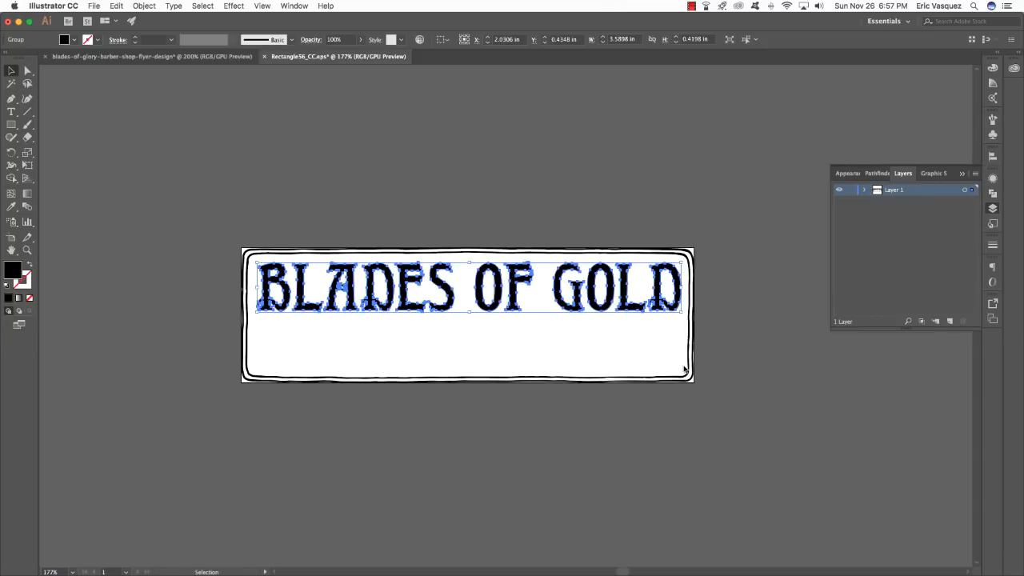
- Nudge the BLADES OF GOLD lettering slightly down inside the frame
click(736, 348)
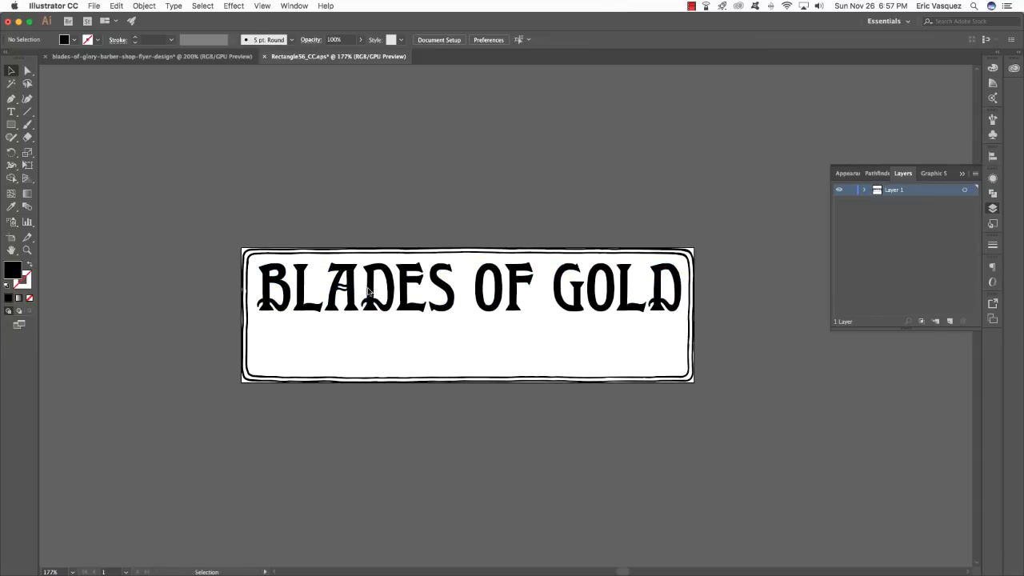
click(407, 311)
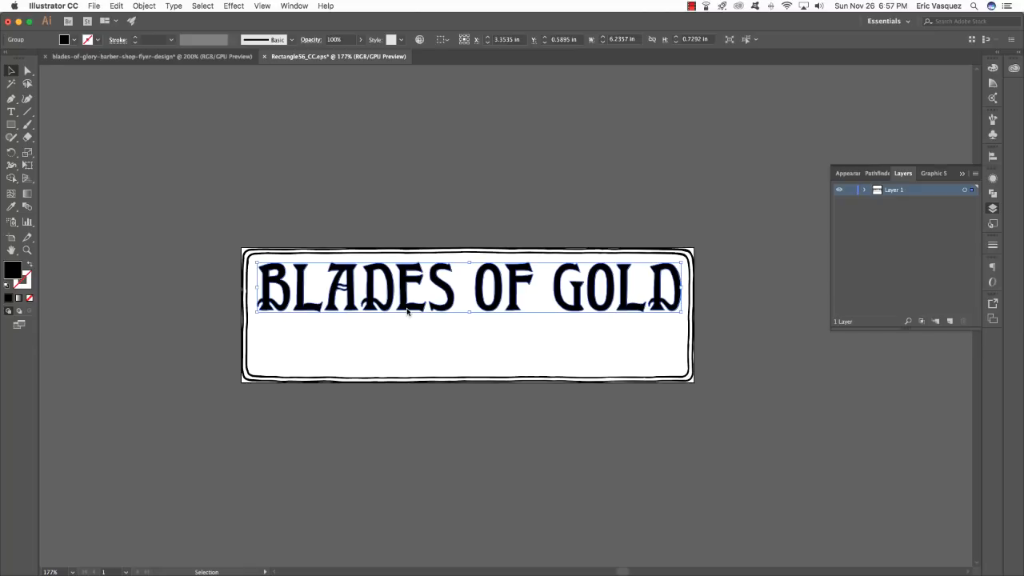
click(376, 122)
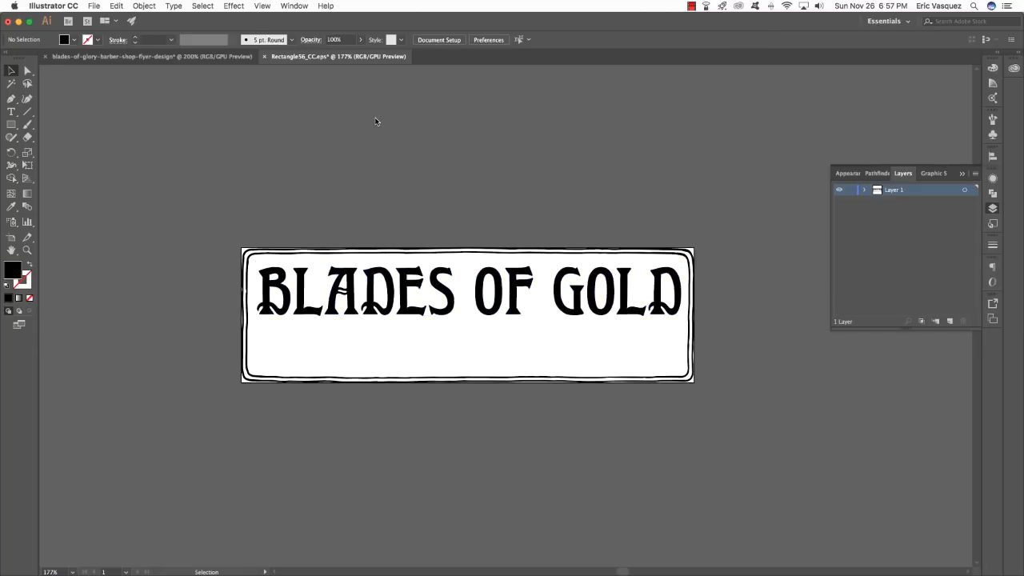
- Switch to Finder and open Barber_Shop_CC.eps from the Retro Supply Co folder in Illustrator
key(super+Tab)
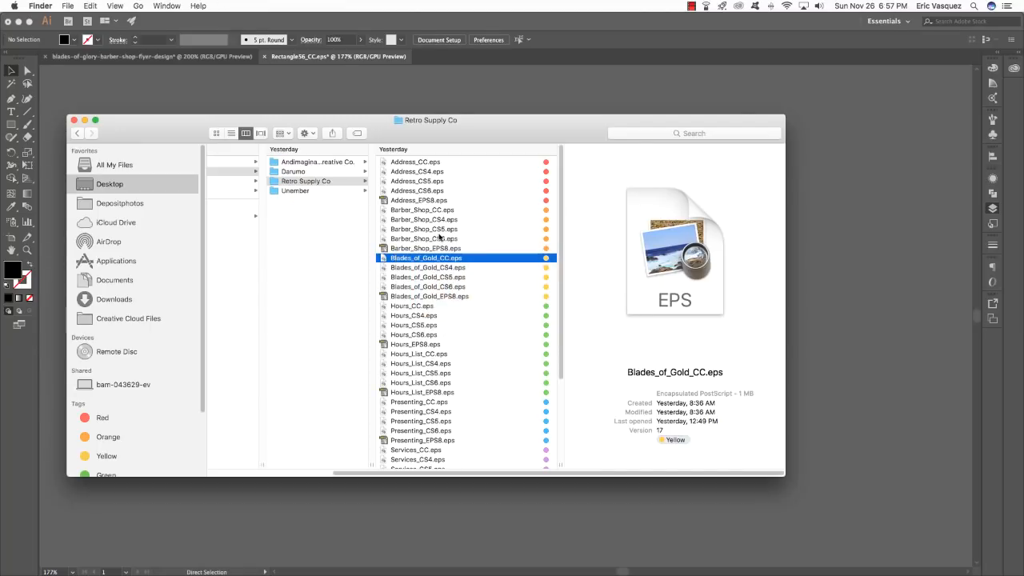
click(403, 210)
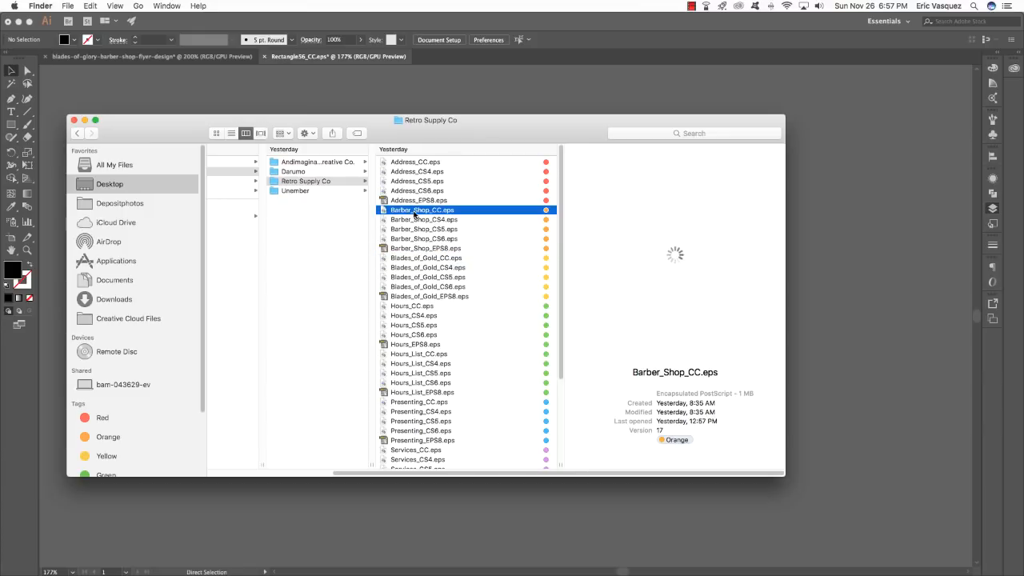
drag(414, 213, 524, 560)
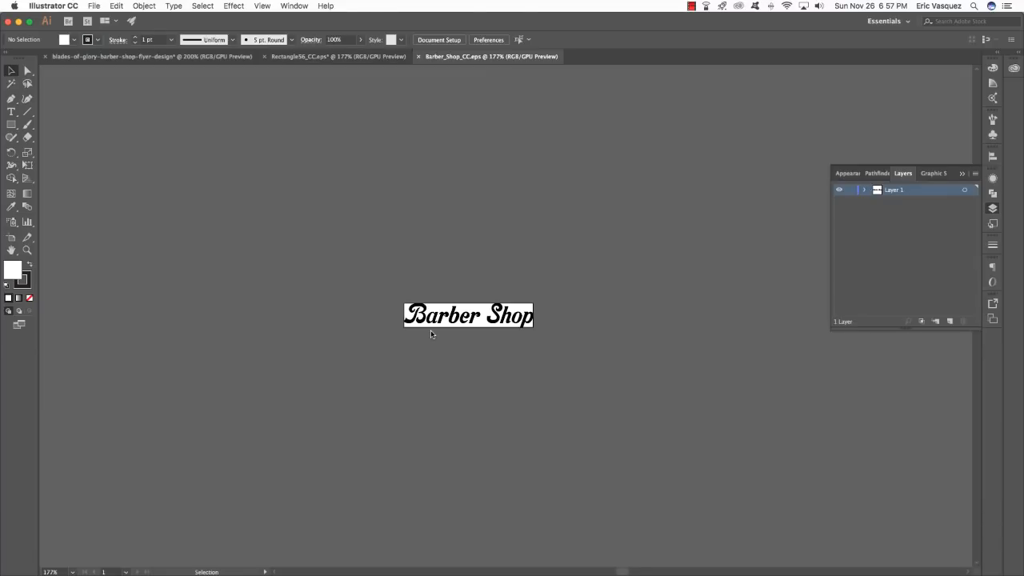
- Copy the whole Barber Shop script lettering from Barber_Shop_CC.eps and close that file
drag(638, 414, 436, 293)
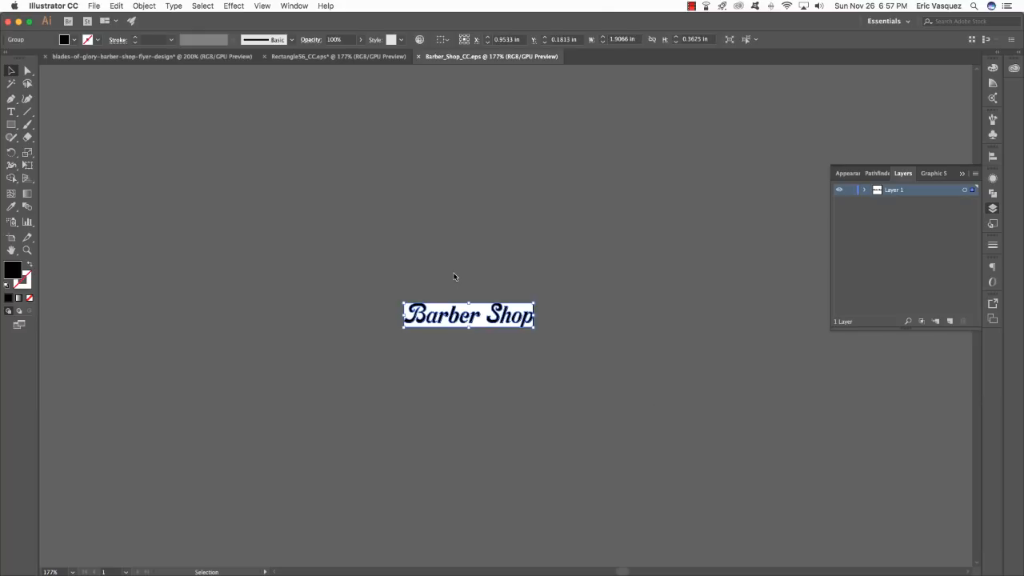
key(a)
key(super+w)
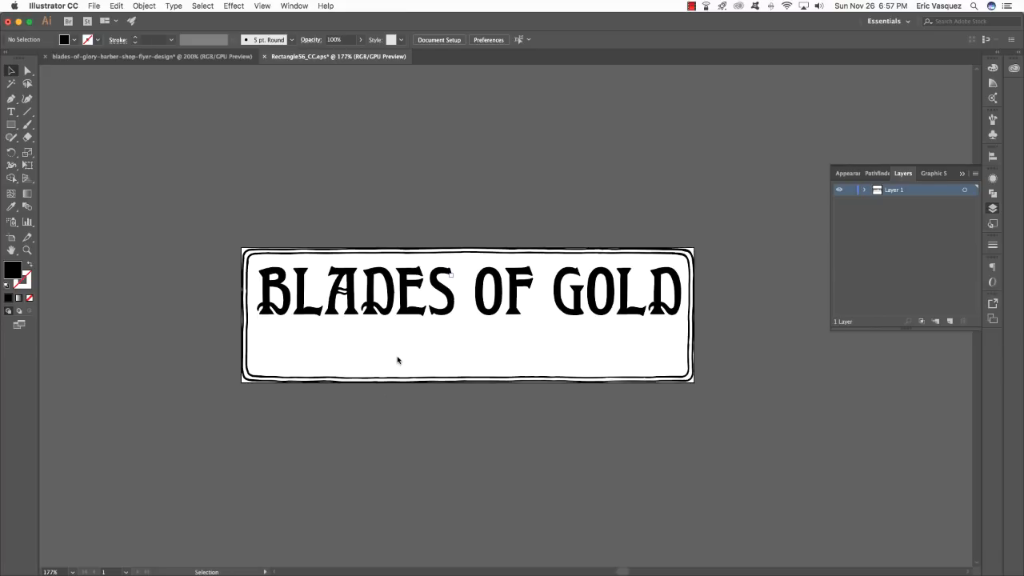
- Paste the Barber Shop lettering centred under BLADES OF GOLD and enlarge it proportionally to about 3.42 in wide
key(super+v)
drag(462, 327, 370, 344)
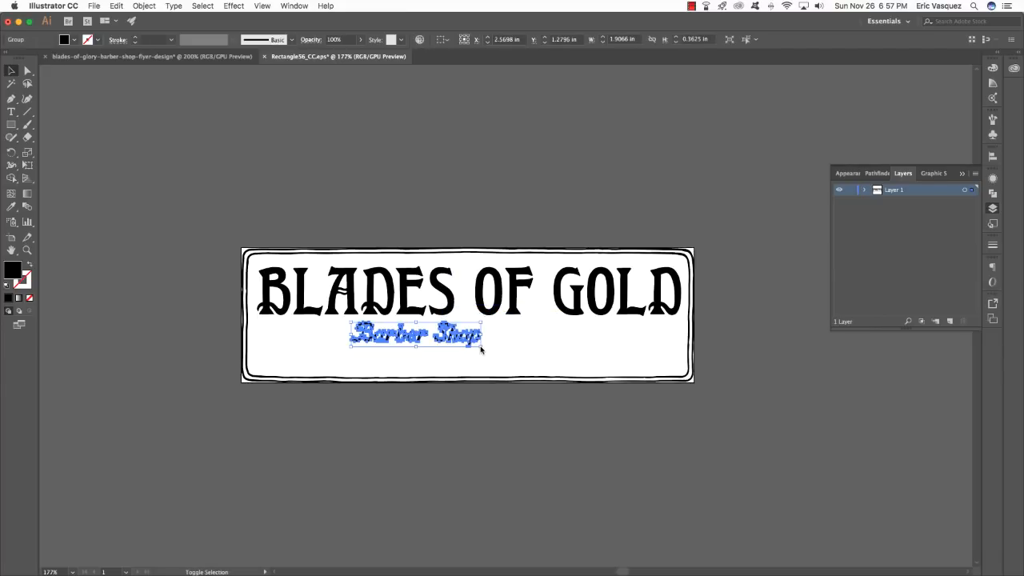
drag(481, 348, 585, 384)
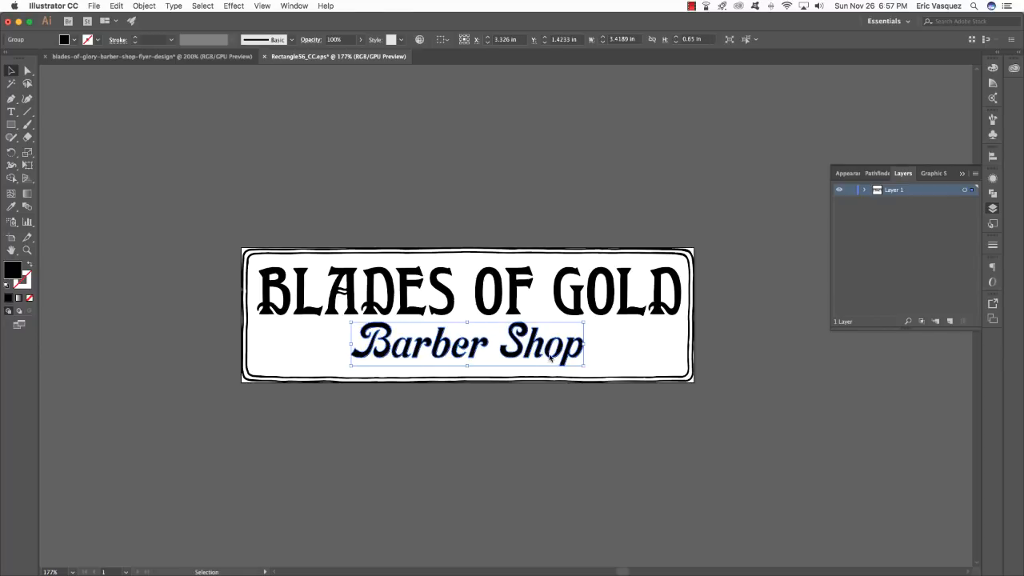
drag(541, 356, 554, 368)
click(541, 397)
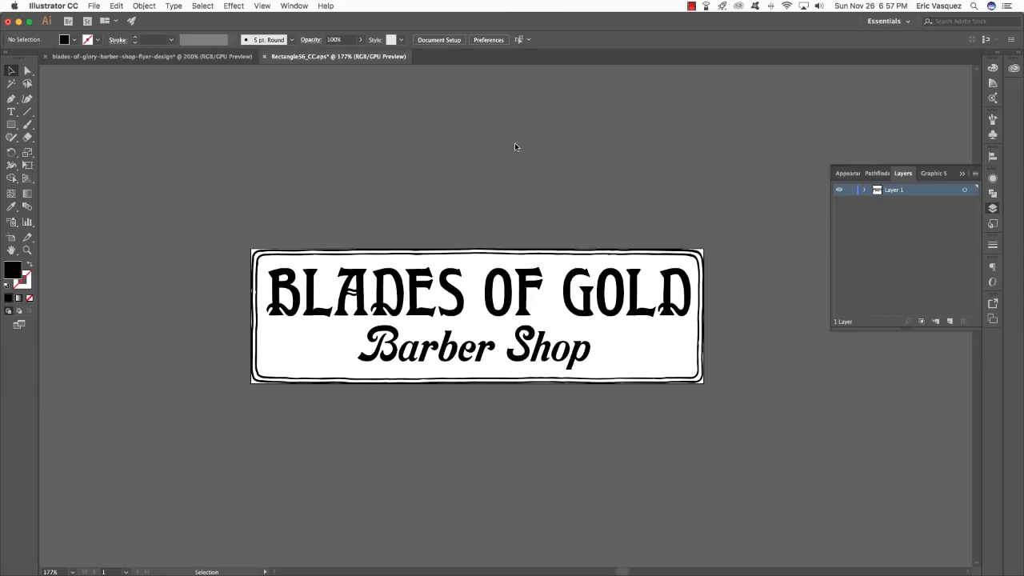
- Switch to Finder and open Lines43_CC.eps from the Andimaginary Creative Co. folder in Illustrator
key(super+Tab)
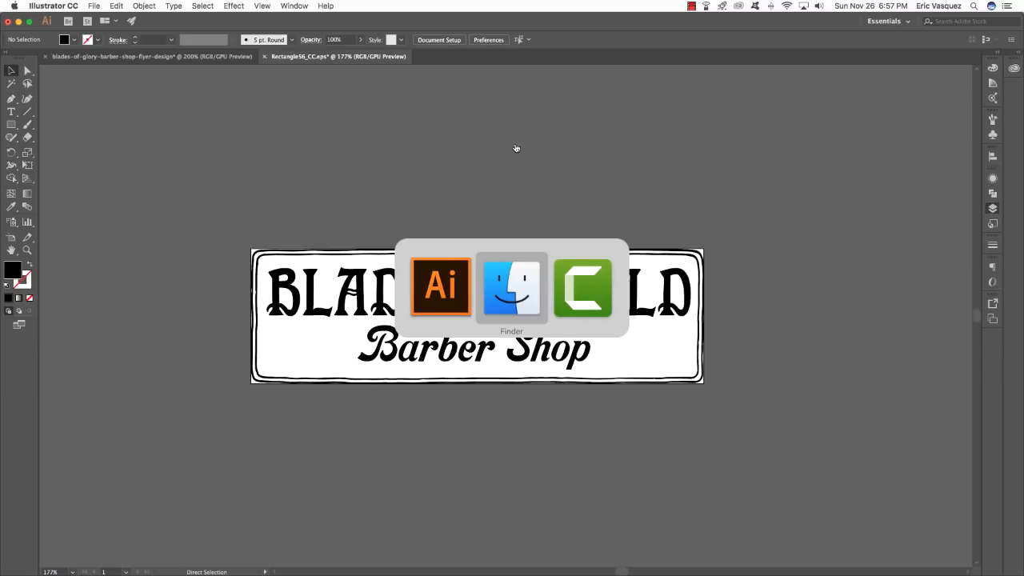
drag(561, 187, 562, 220)
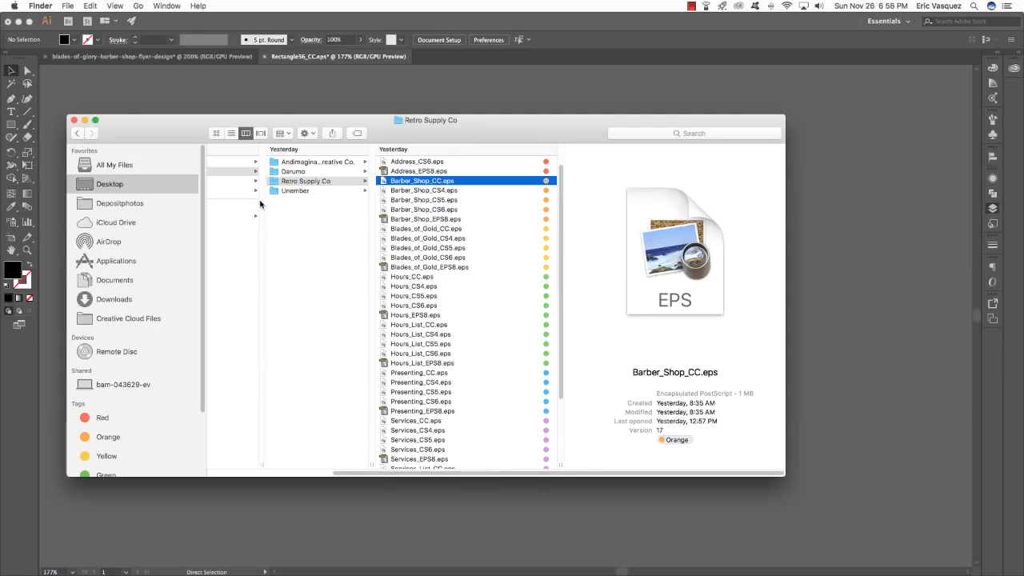
click(323, 164)
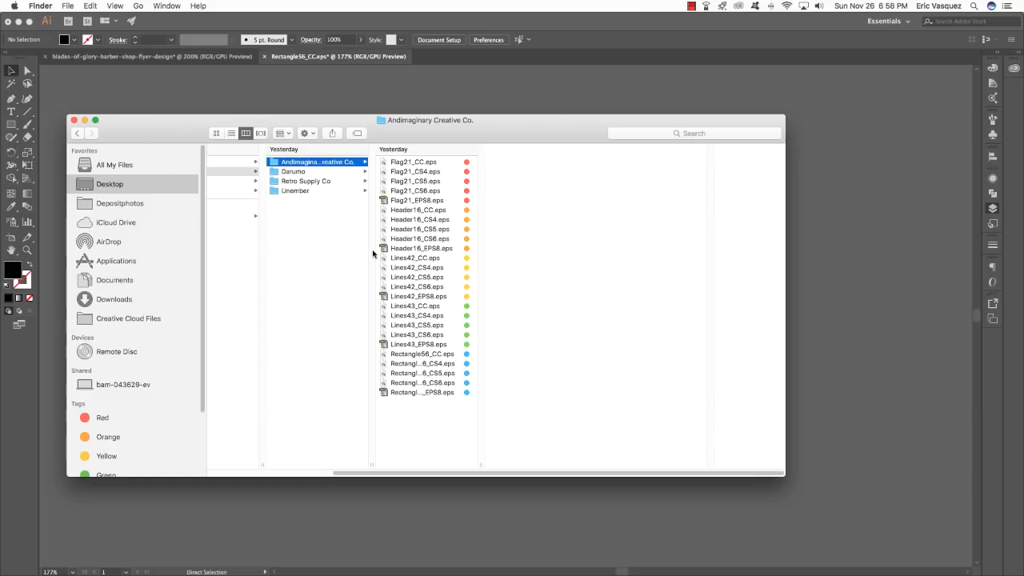
click(386, 307)
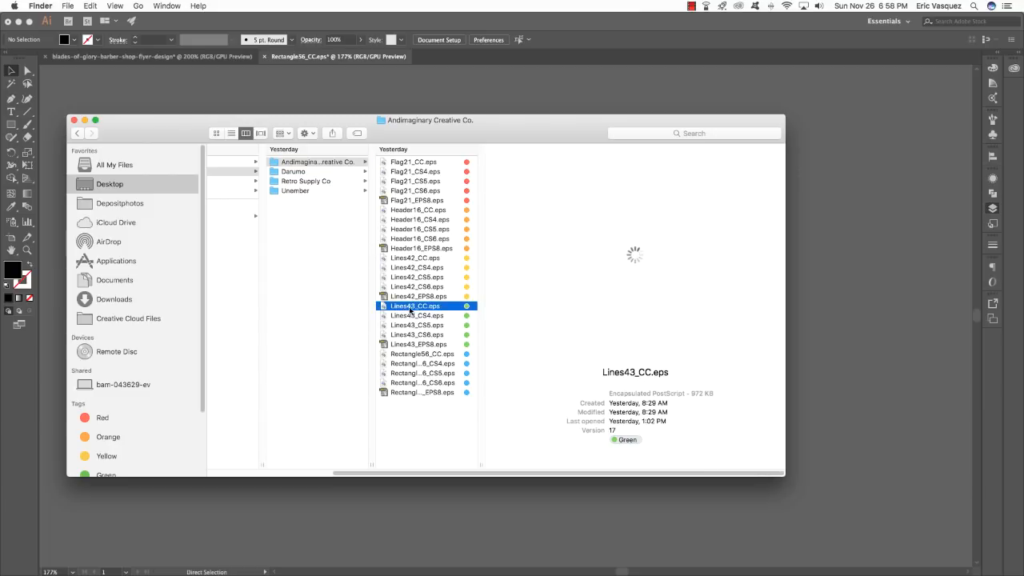
click(525, 552)
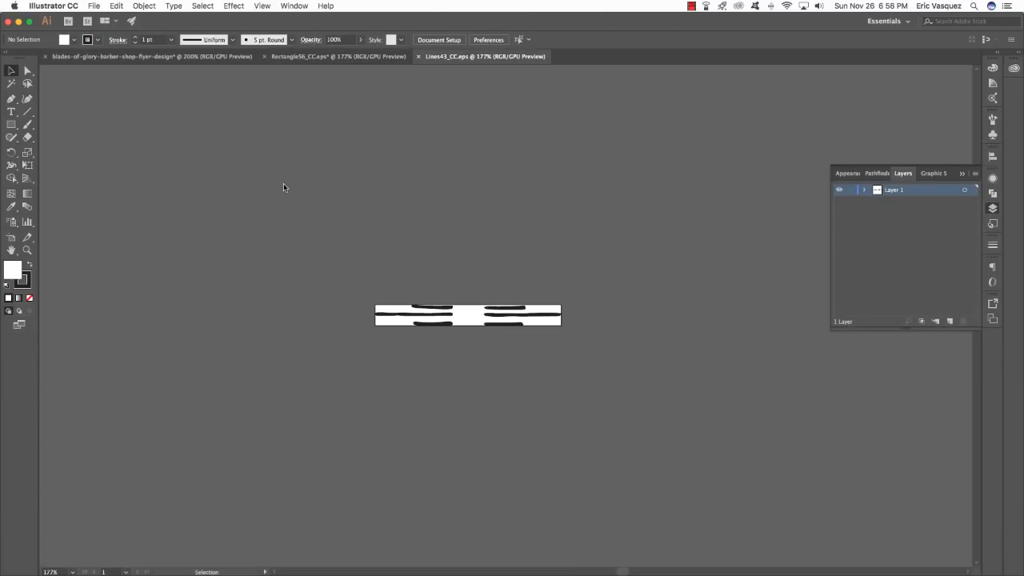
- Copy the whole line ornament from Lines43_CC.eps into the Rectangle56 sign file, placing it just below the frame
key(super+a)
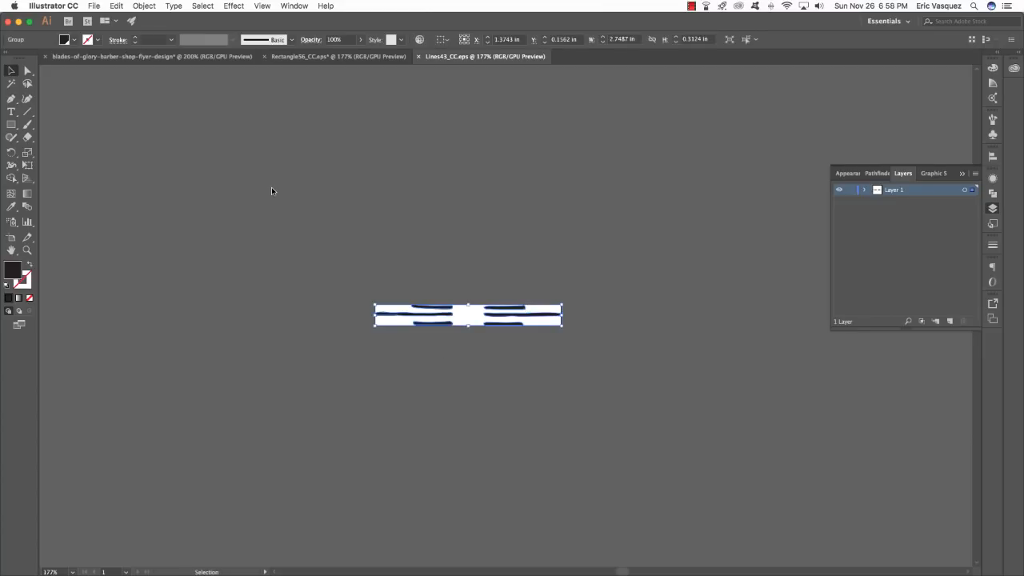
key(super+w)
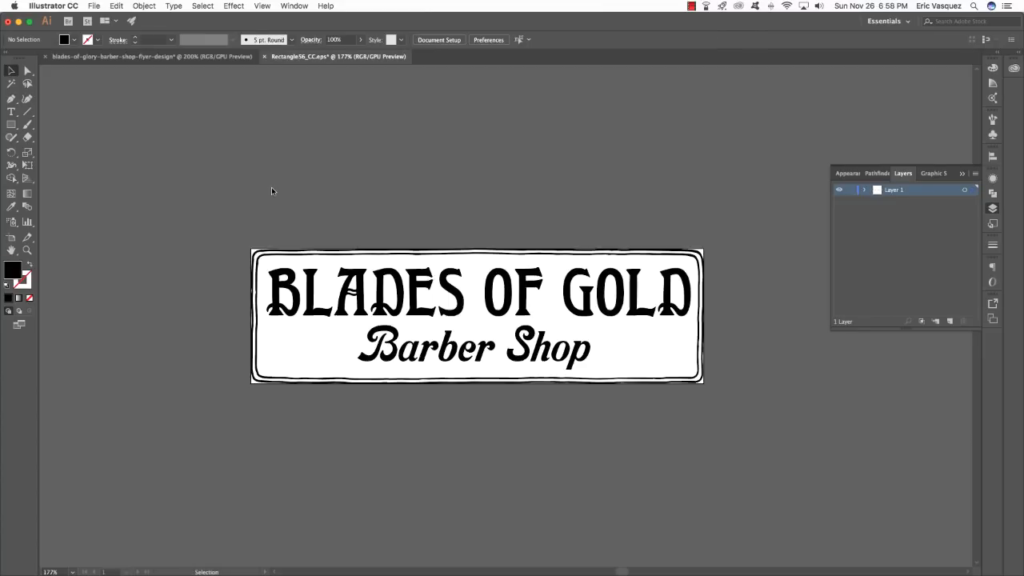
key(super+v)
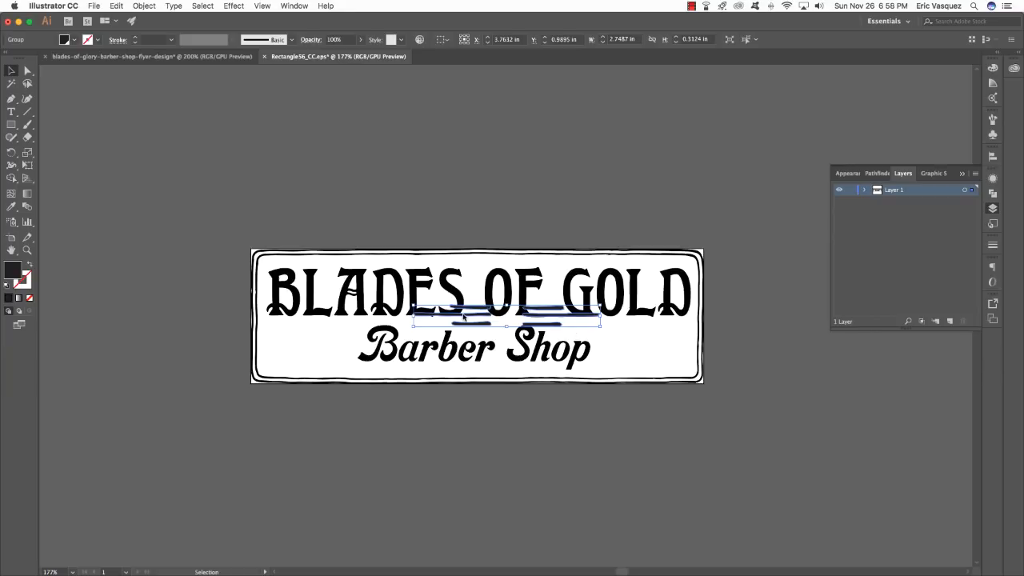
drag(468, 326, 394, 419)
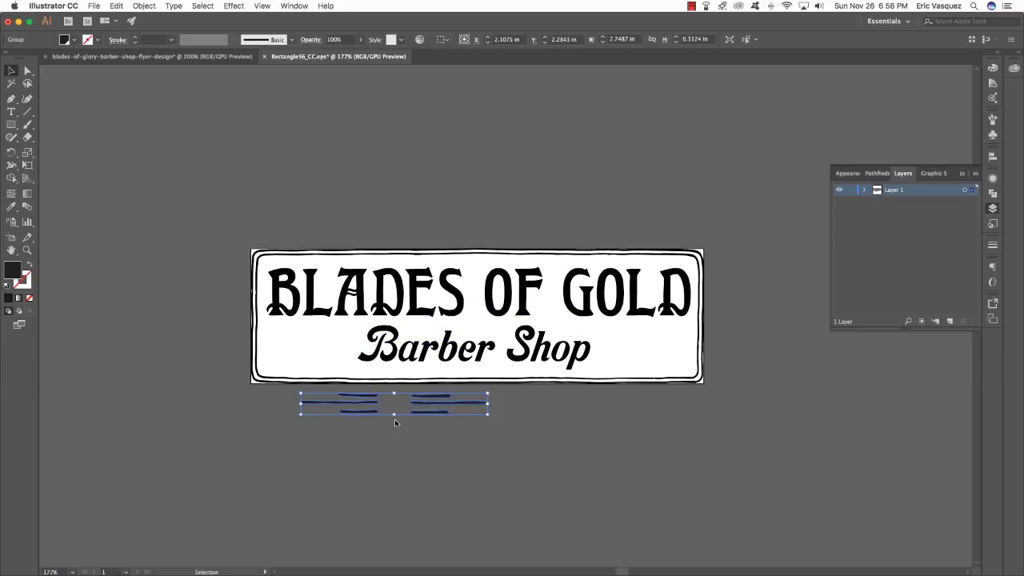
scroll(425, 414, left, 1)
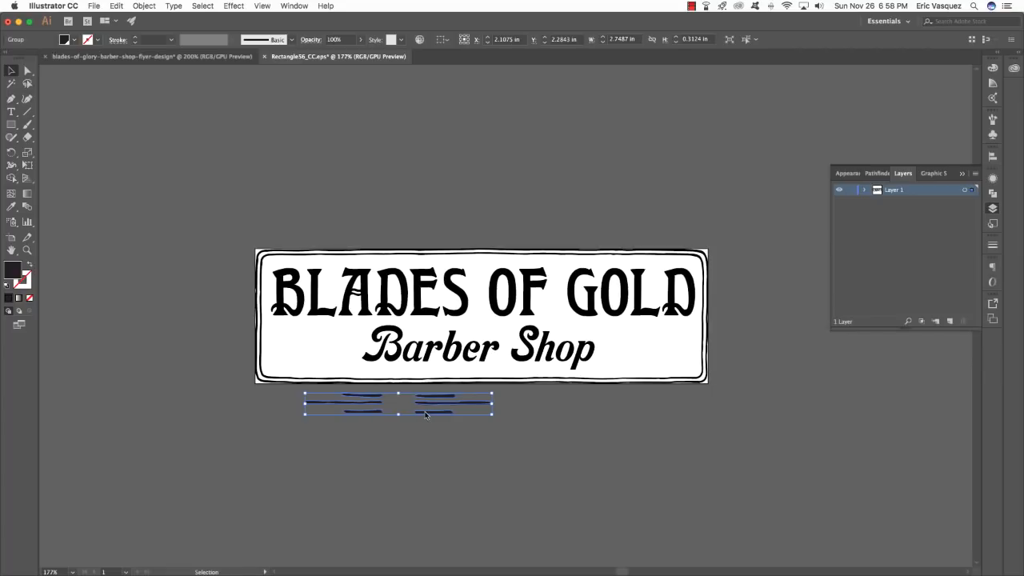
- Ungroup the pasted line ornament below the frame into individual lines
click(139, 6)
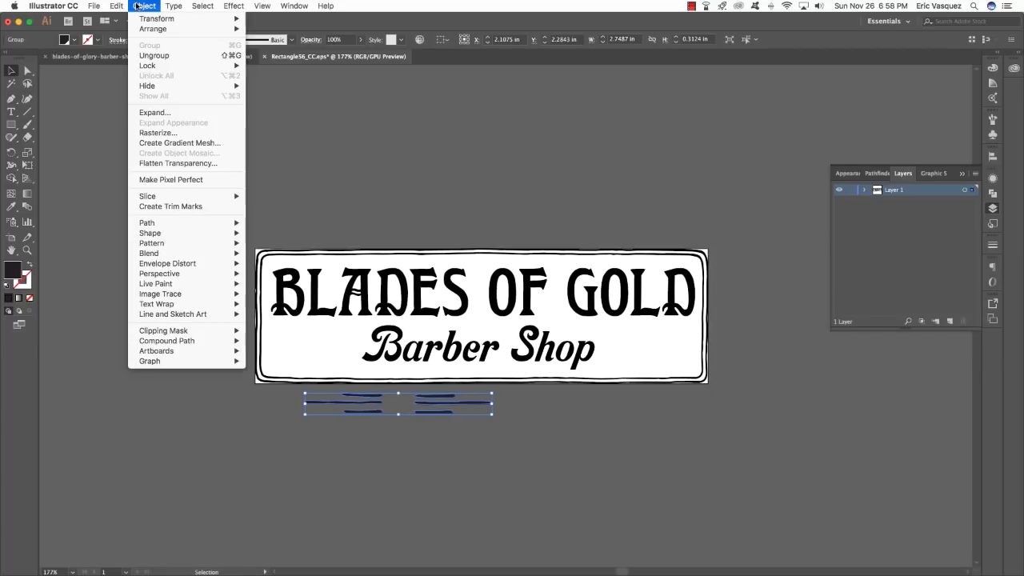
click(154, 55)
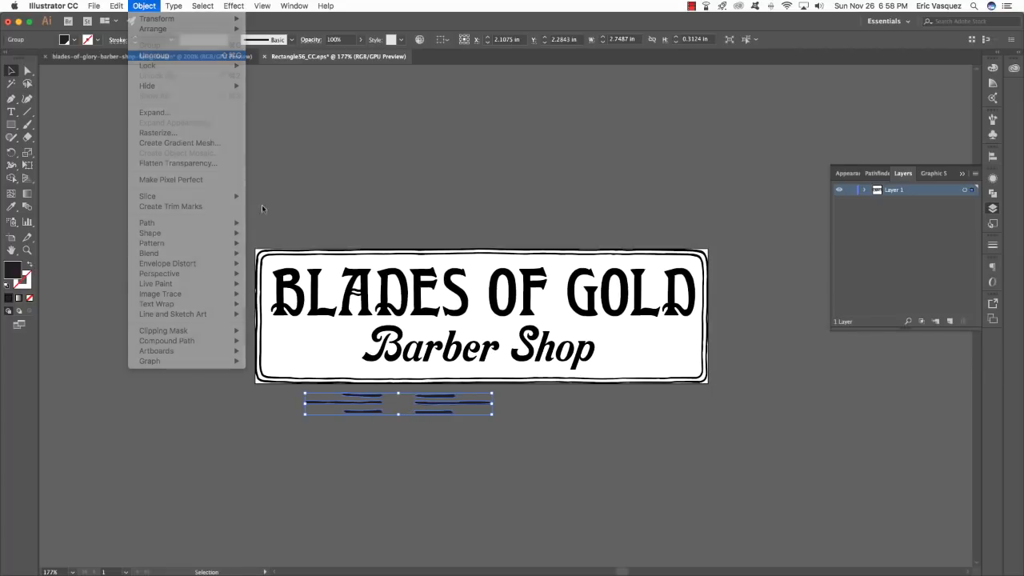
click(445, 450)
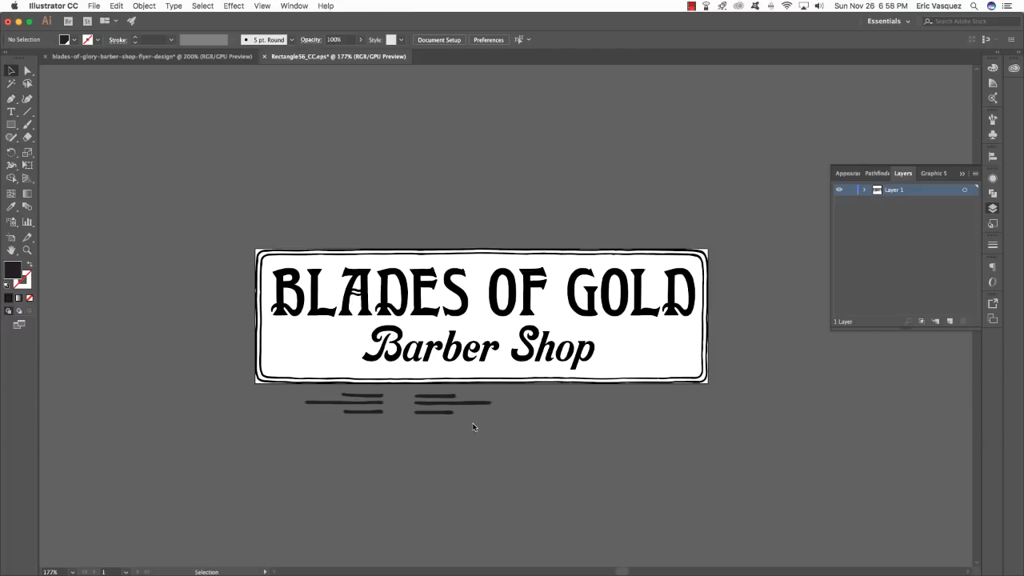
click(447, 413)
click(435, 396)
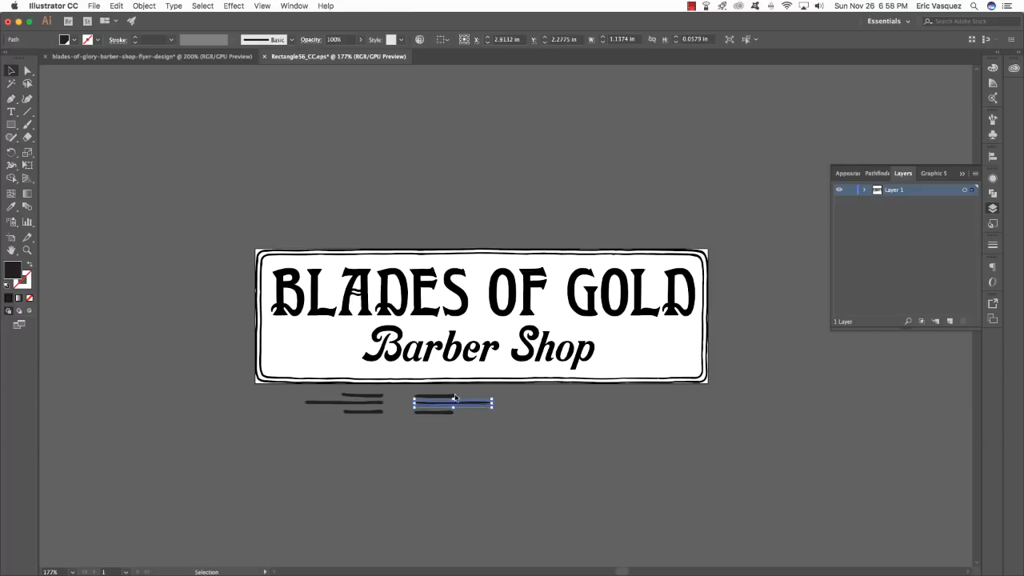
click(441, 432)
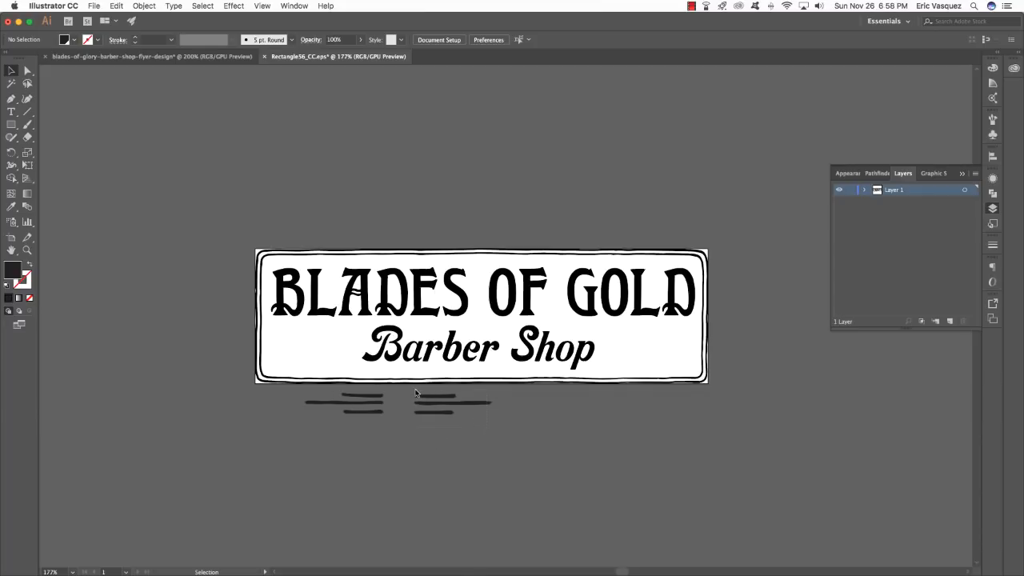
- Group the three right-hand lines together and the three left-hand lines together as two separate groups
drag(416, 393, 447, 434)
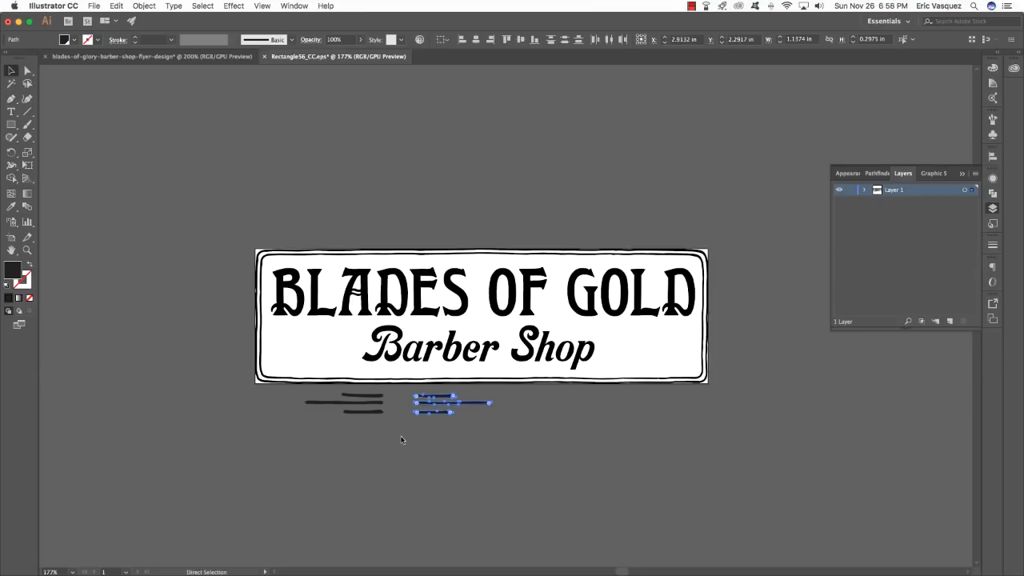
key(super+g)
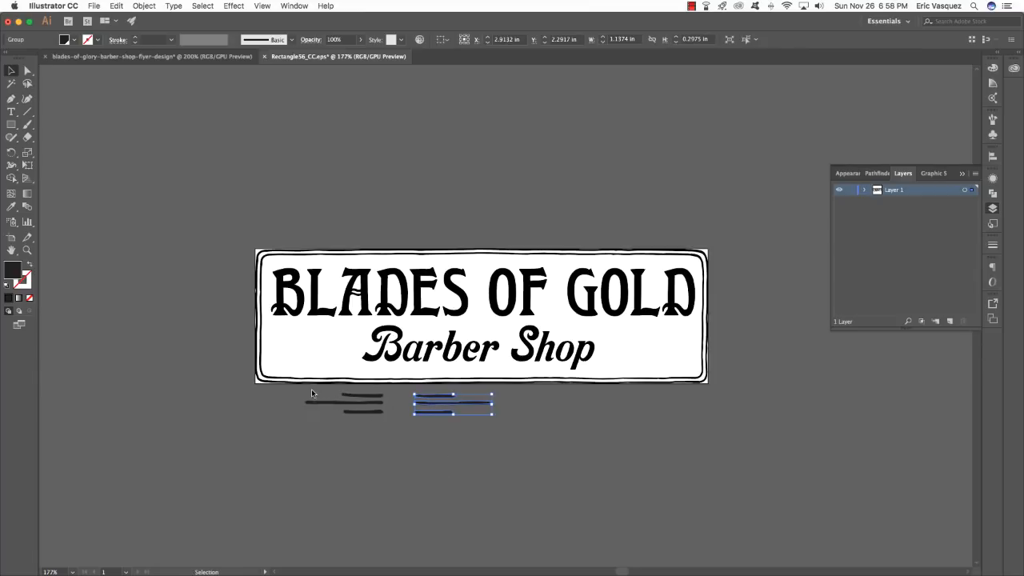
drag(305, 389, 389, 448)
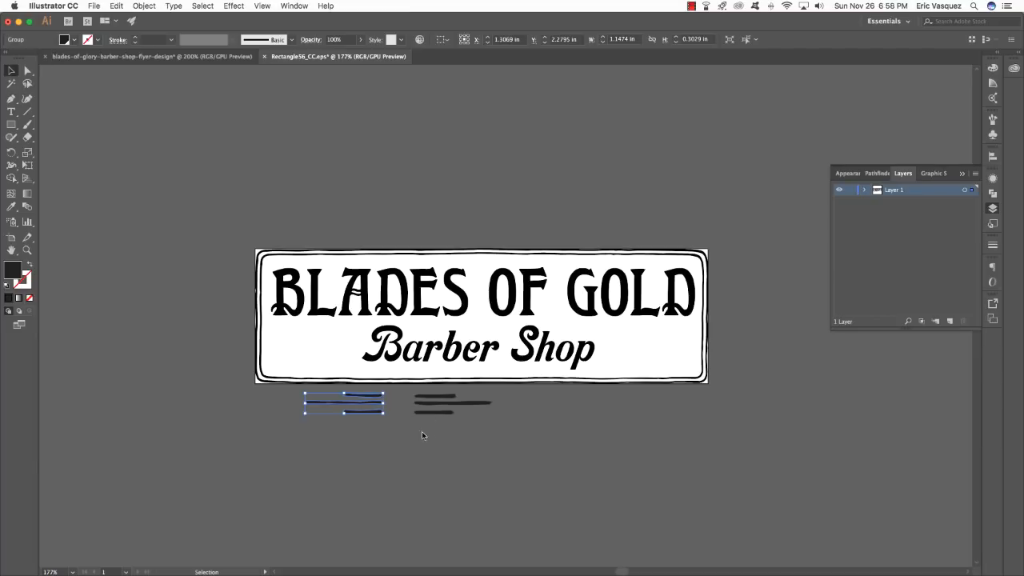
click(423, 435)
click(432, 412)
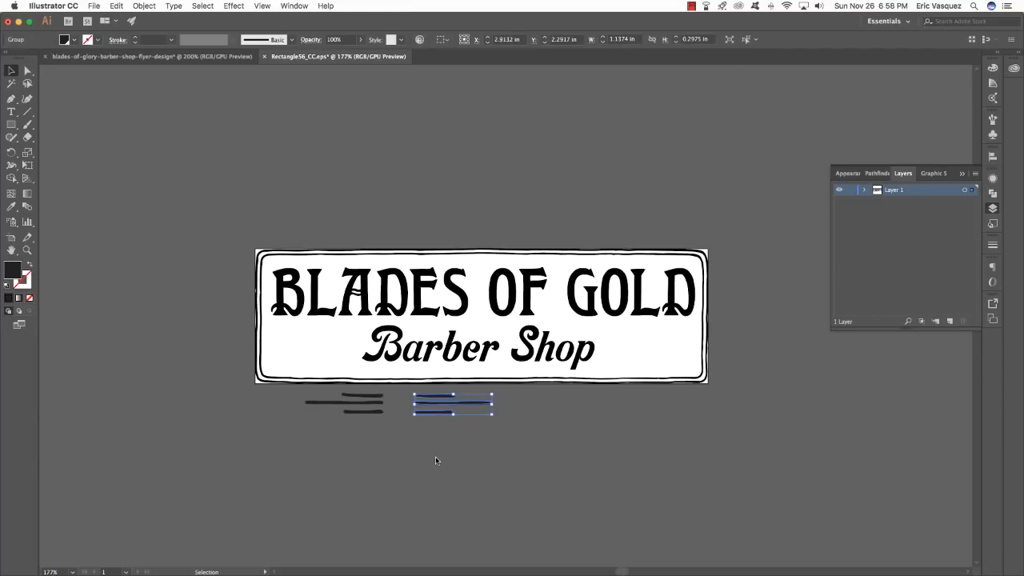
click(435, 460)
click(454, 403)
click(418, 437)
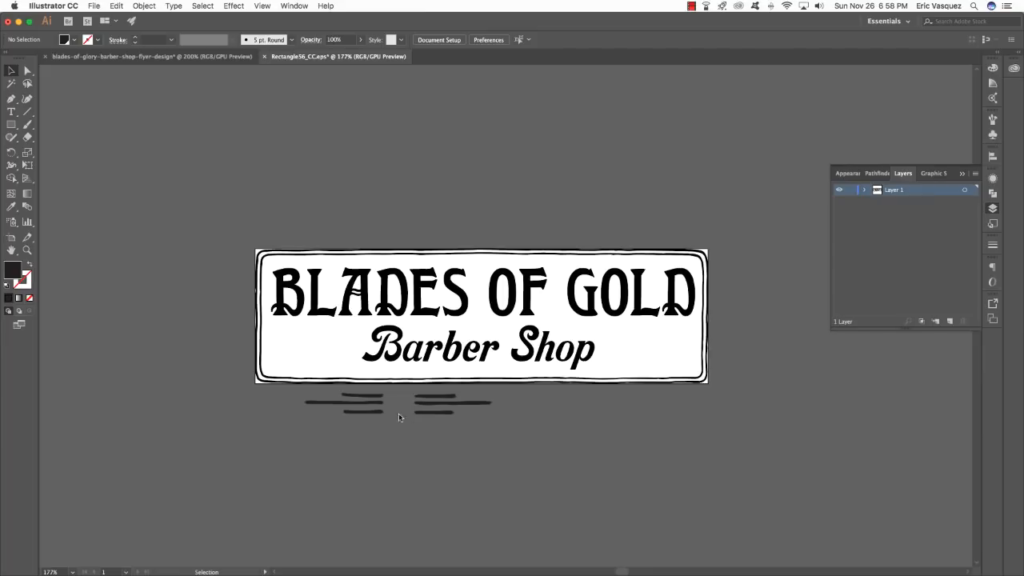
click(379, 404)
- Move both line groups into the frame, scale them down and place the left-hand one just before "Barber Shop"
click(429, 415)
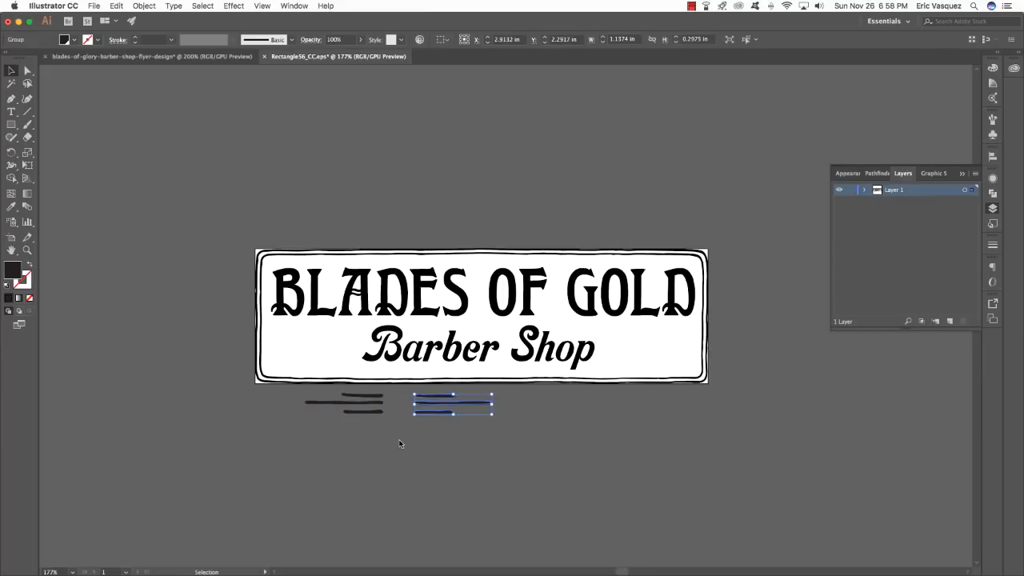
shift+click(363, 411)
drag(364, 411, 342, 355)
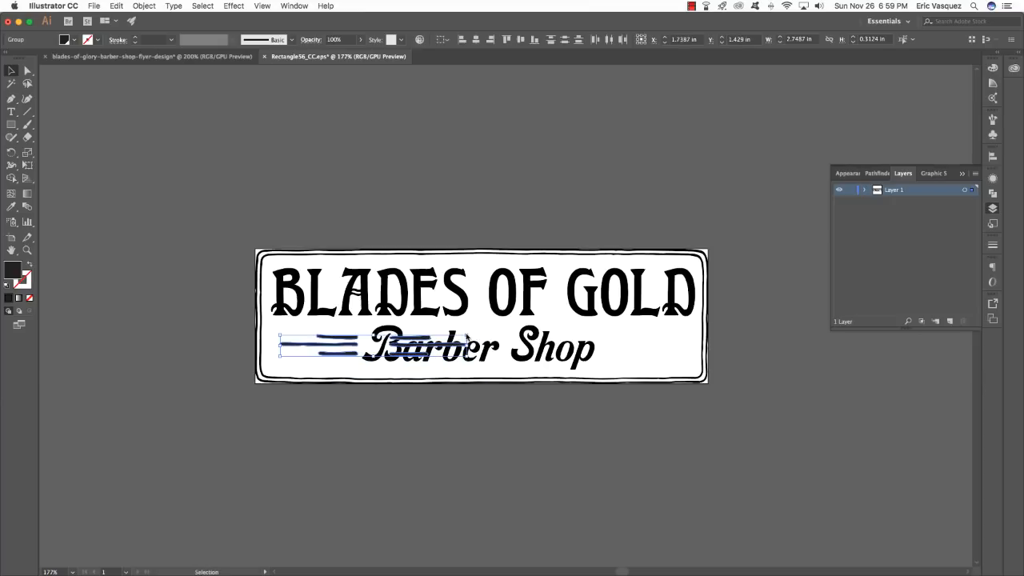
drag(466, 336, 427, 340)
drag(325, 347, 340, 345)
click(341, 331)
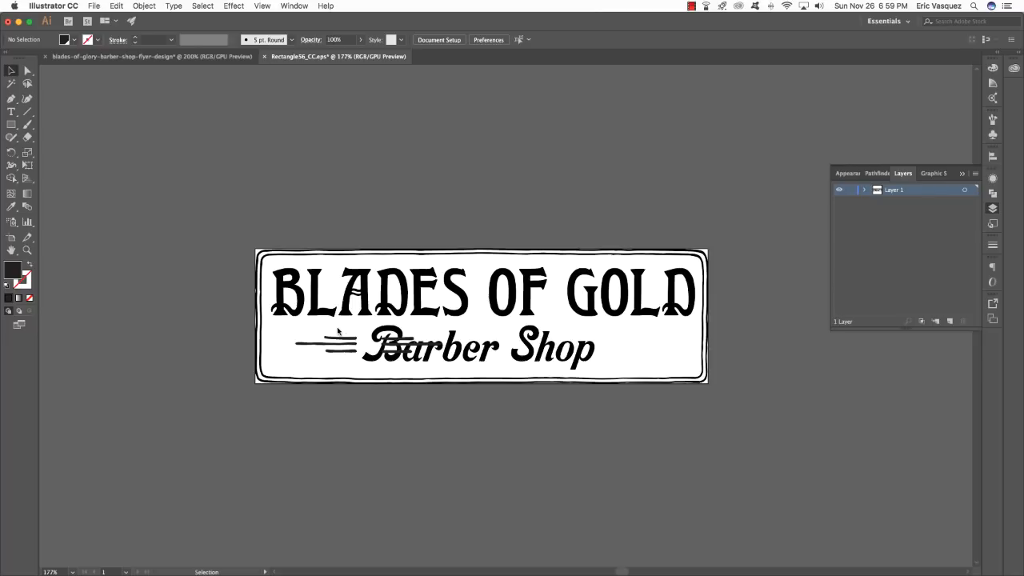
- Move the right-hand line group to just after "Barber Shop", level with the left-hand lines
click(405, 347)
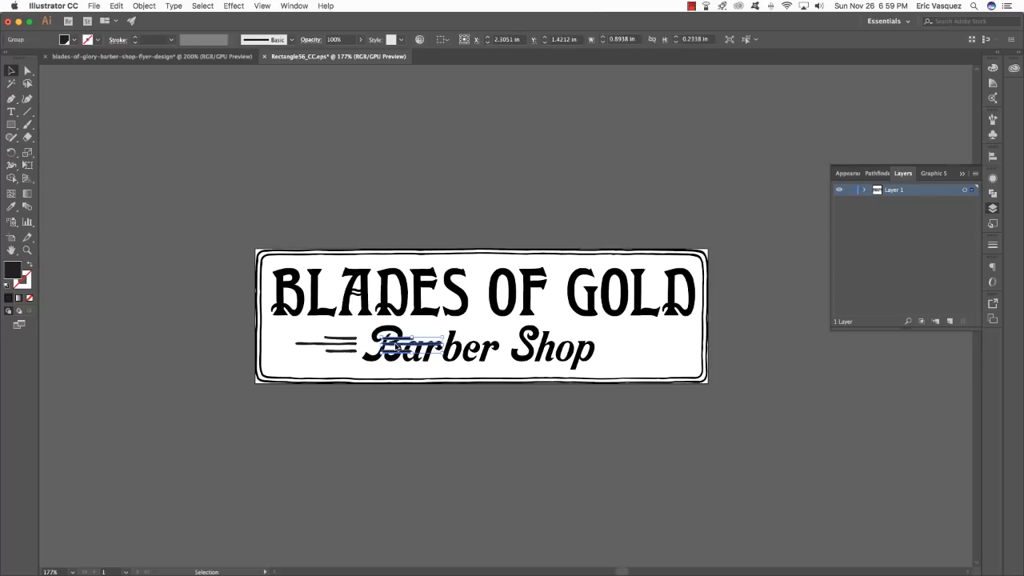
drag(397, 348, 614, 353)
click(613, 372)
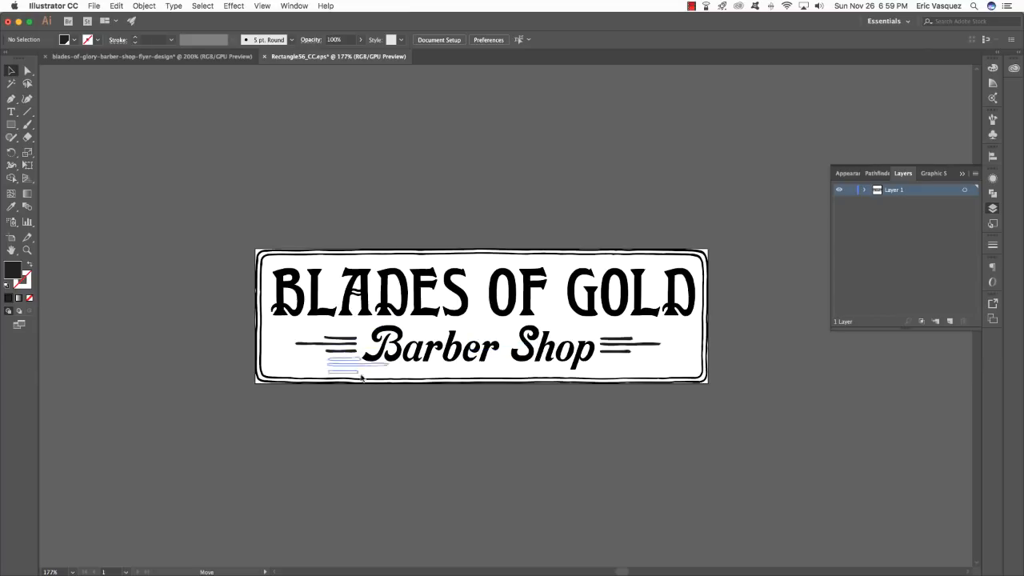
drag(340, 352, 383, 347)
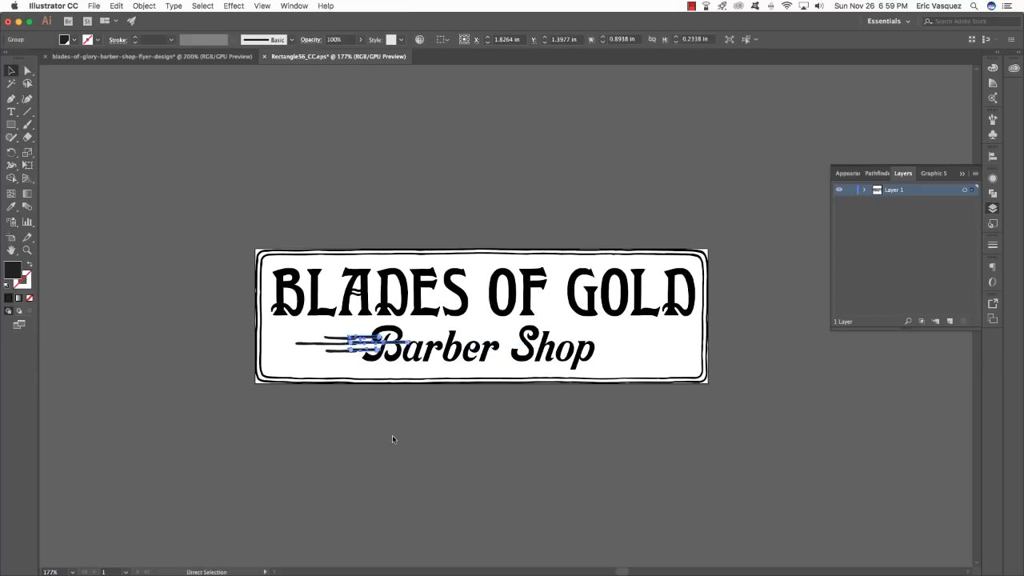
key(super+z)
click(473, 469)
- Nudge the left-hand line group slightly to the right, closer to the word "Barber"
key(space)
drag(619, 389, 628, 392)
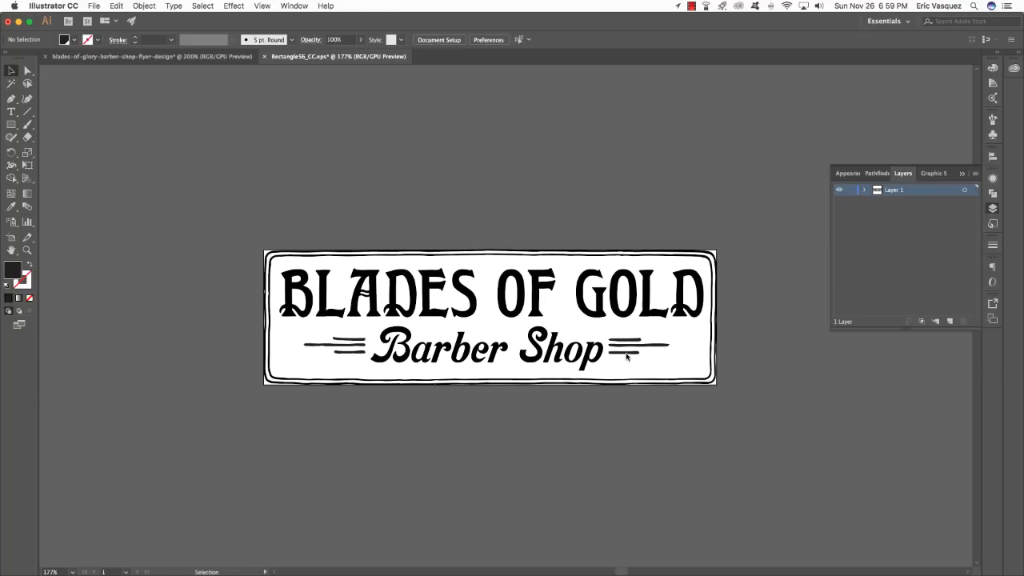
click(346, 354)
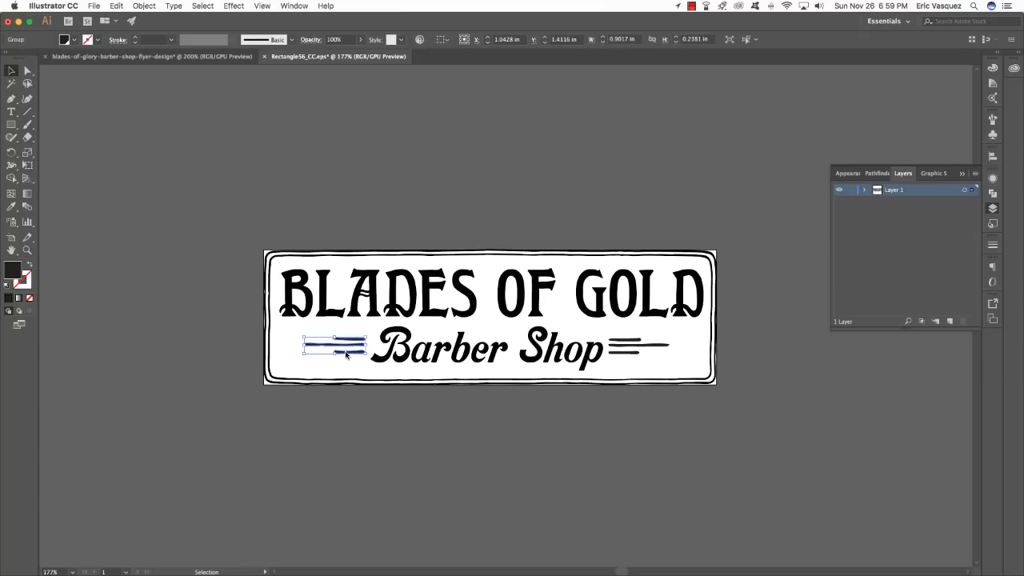
key(Right)
key(Right)
key(Right)
key(Right)
click(515, 420)
scroll(515, 420, right, 2)
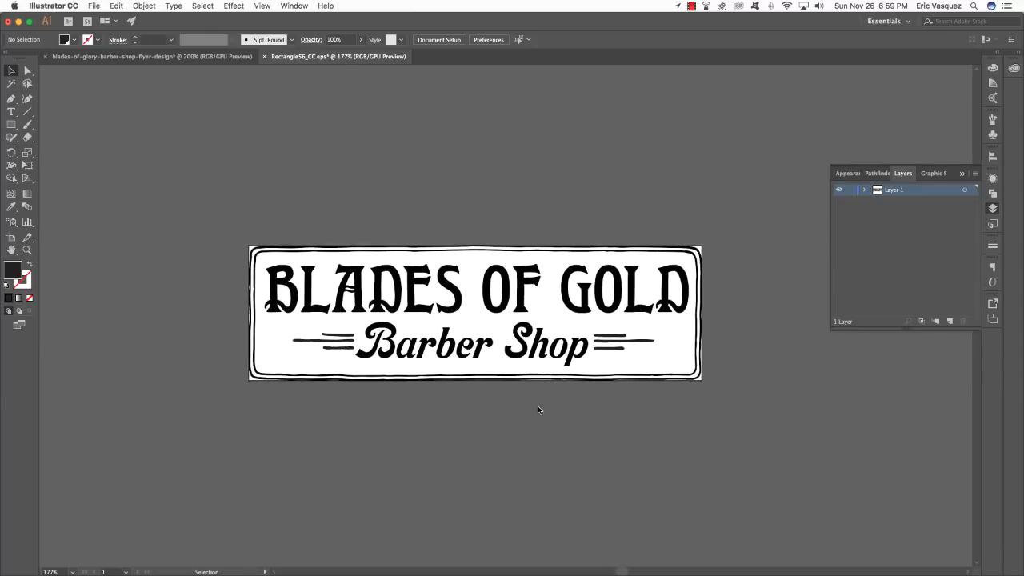
- Group the "Barber Shop" lettering together with the line ornaments on both sides
click(617, 350)
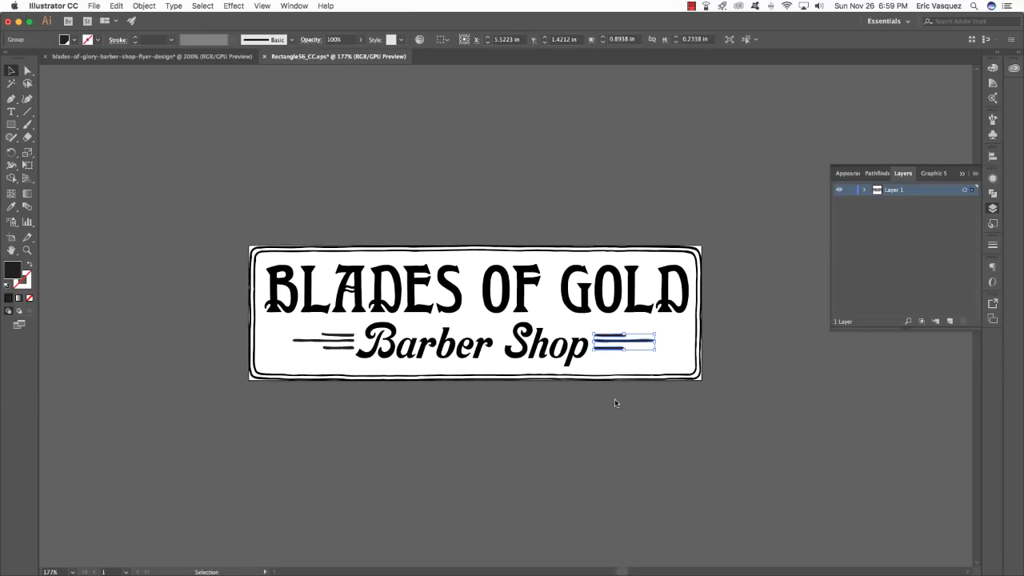
click(614, 398)
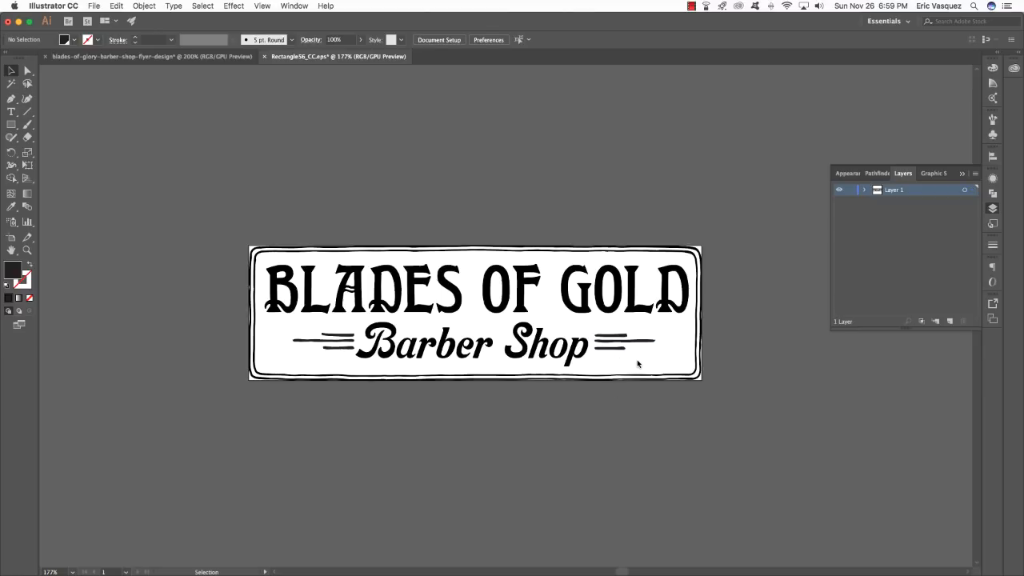
drag(637, 361, 318, 329)
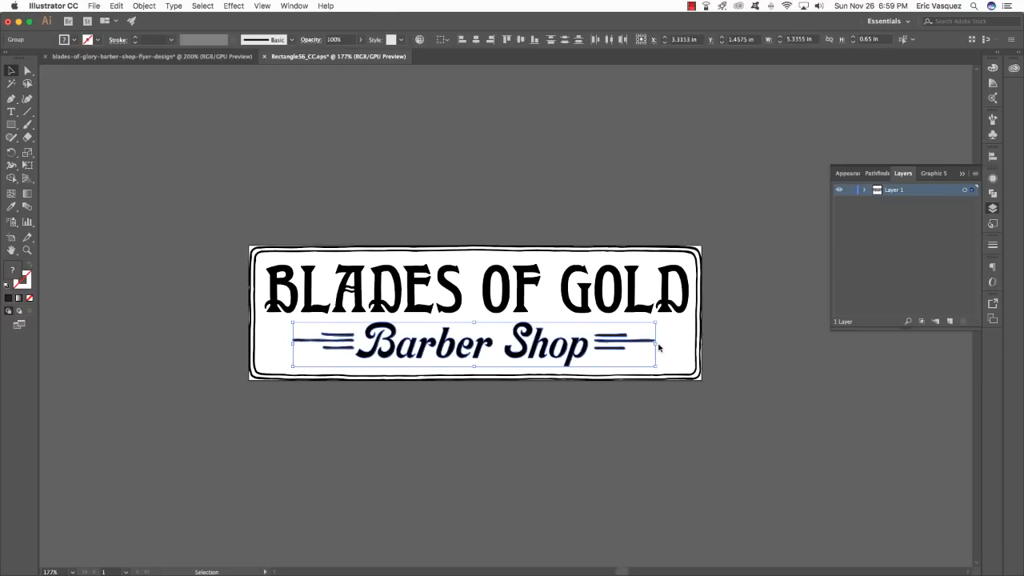
scroll(480, 211, right, 2)
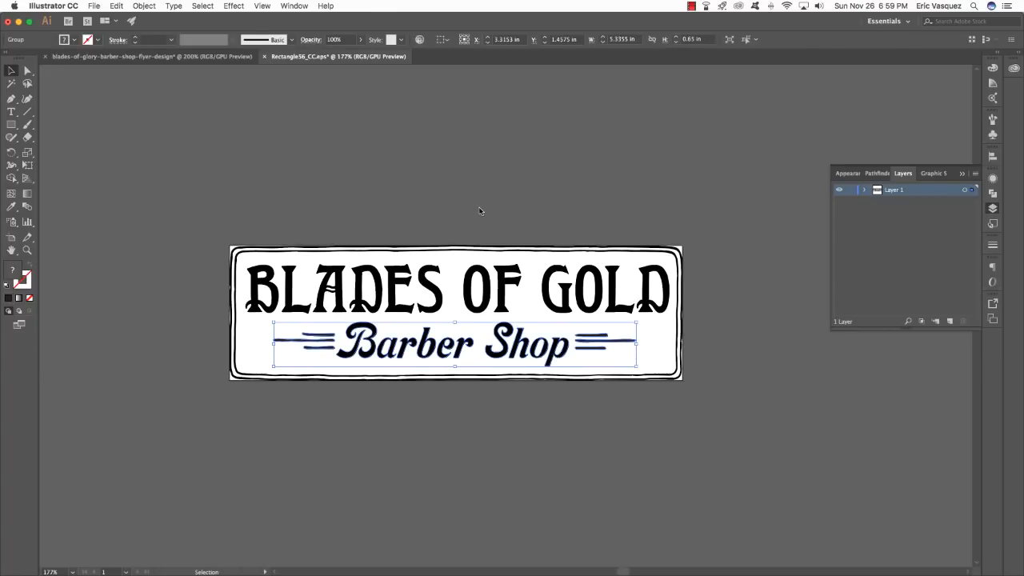
click(583, 210)
click(468, 342)
click(560, 416)
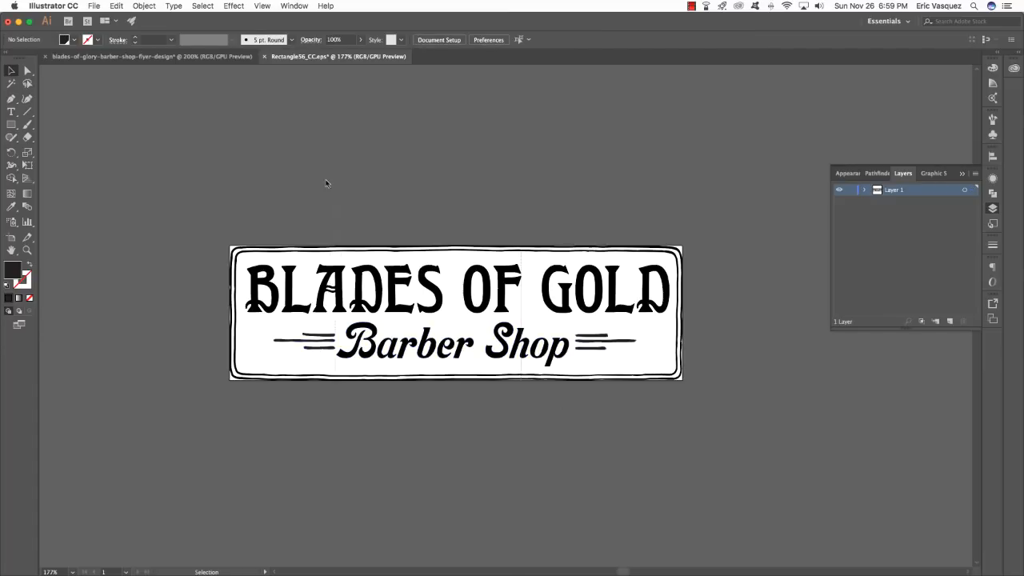
- Align all sign elements on their horizontal centers and group the whole sign
key(super+a)
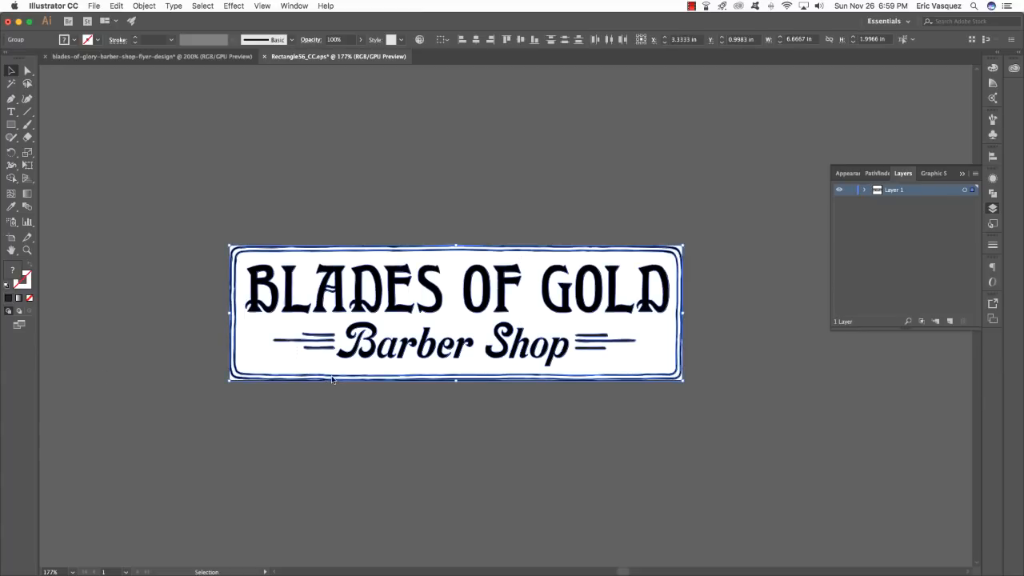
click(477, 42)
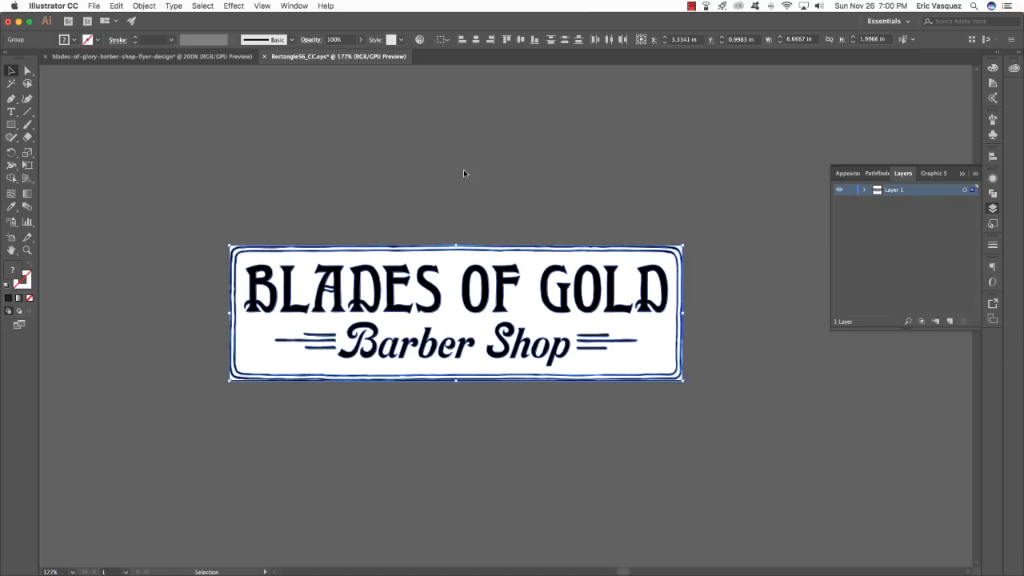
key(super+g)
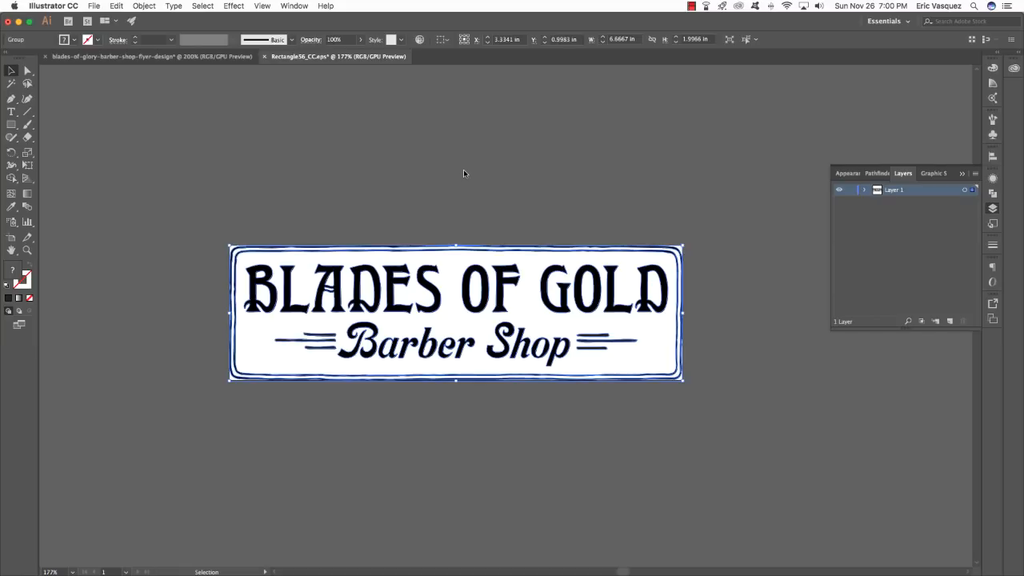
key(super+shift+a)
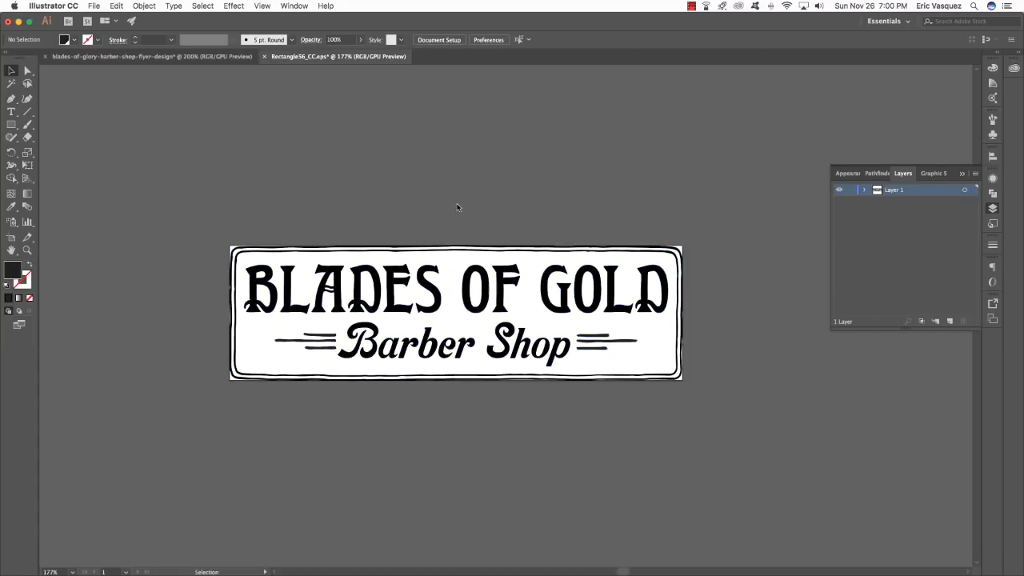
- Copy the grouped sign and switch to the blades-of-glory-barber-shop-flyer-design document
drag(380, 224, 592, 491)
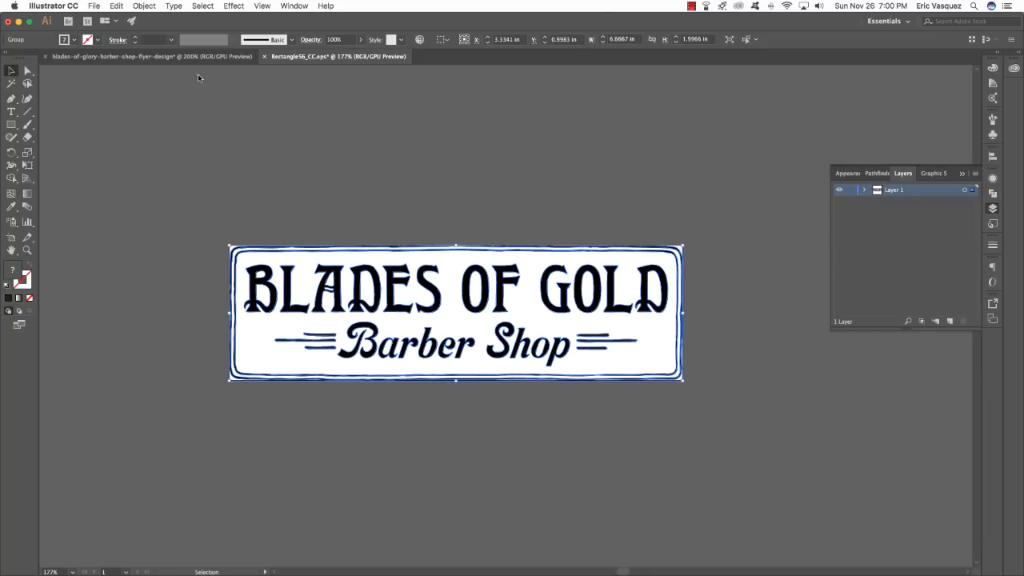
click(173, 56)
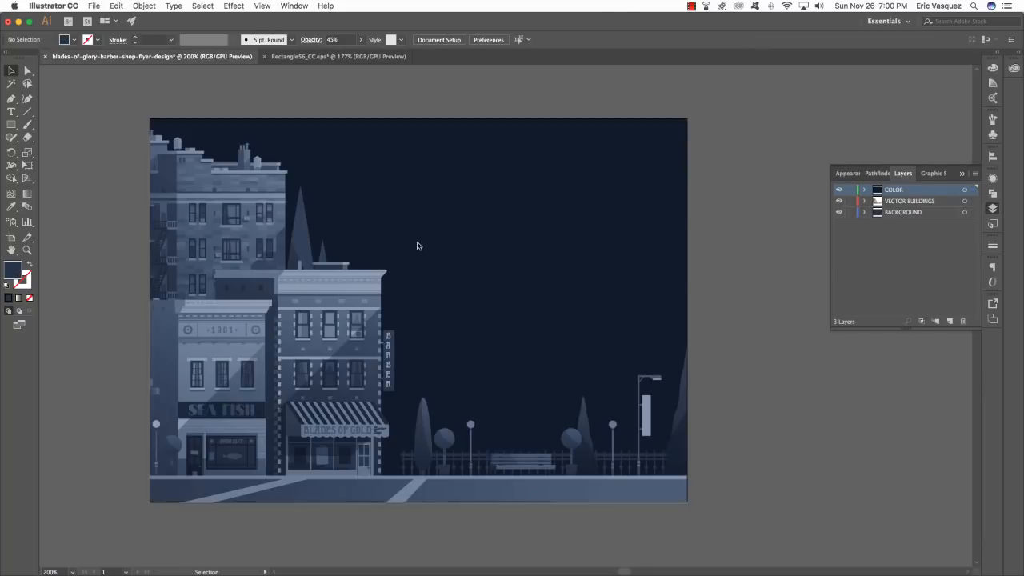
- Add a new layer above COLOR and name it LOGO
click(950, 321)
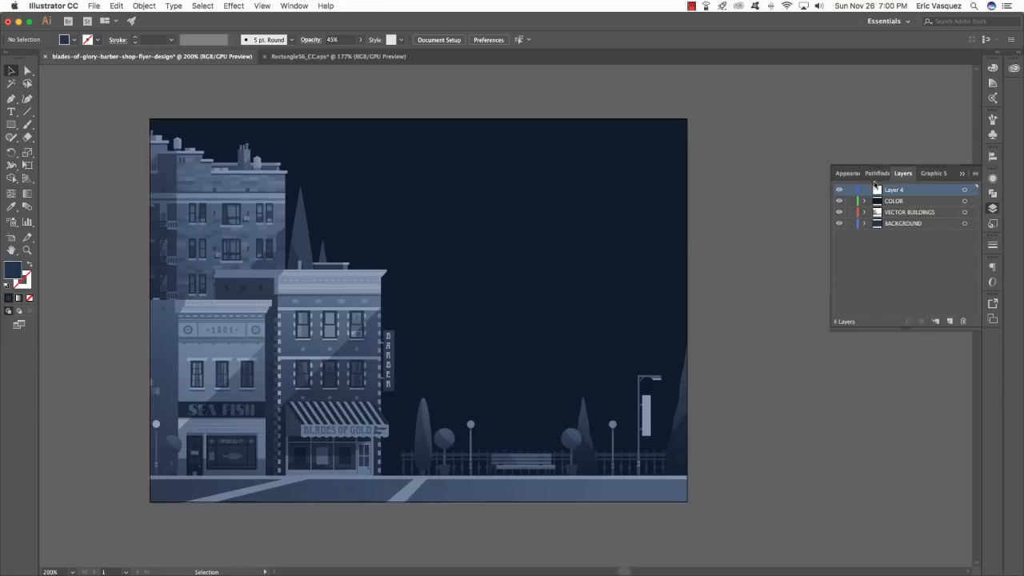
double_click(896, 191)
text(LOGO)
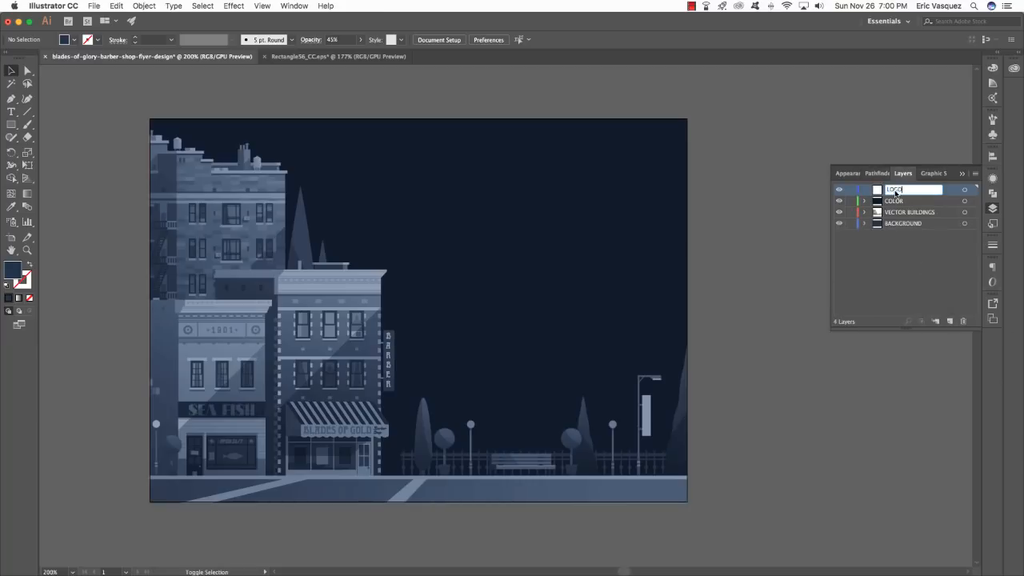
key(Return)
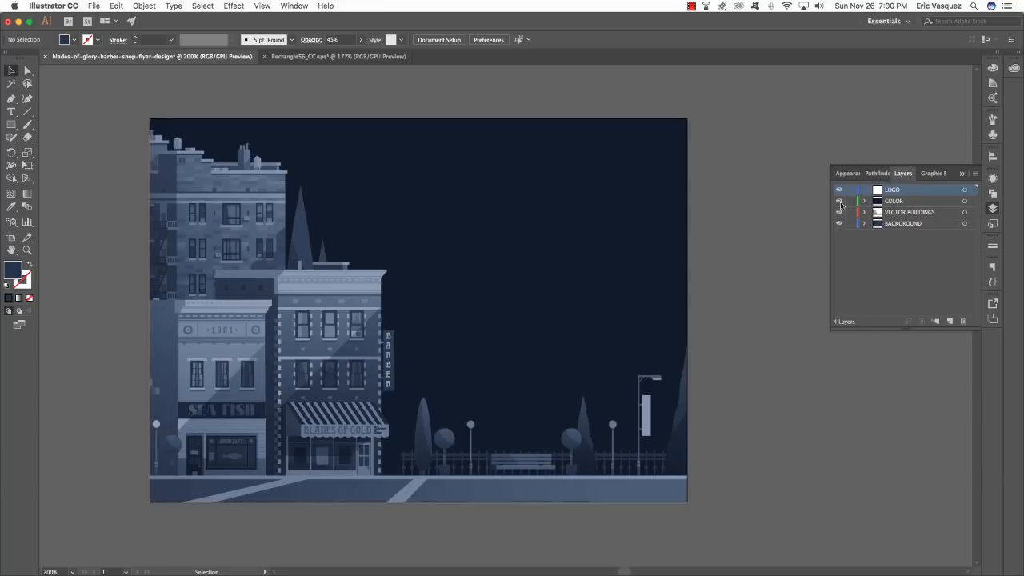
- Paste the sign onto the LOGO layer and scale it down proportionally to about 3.99 by 1.19 in
key(super+v)
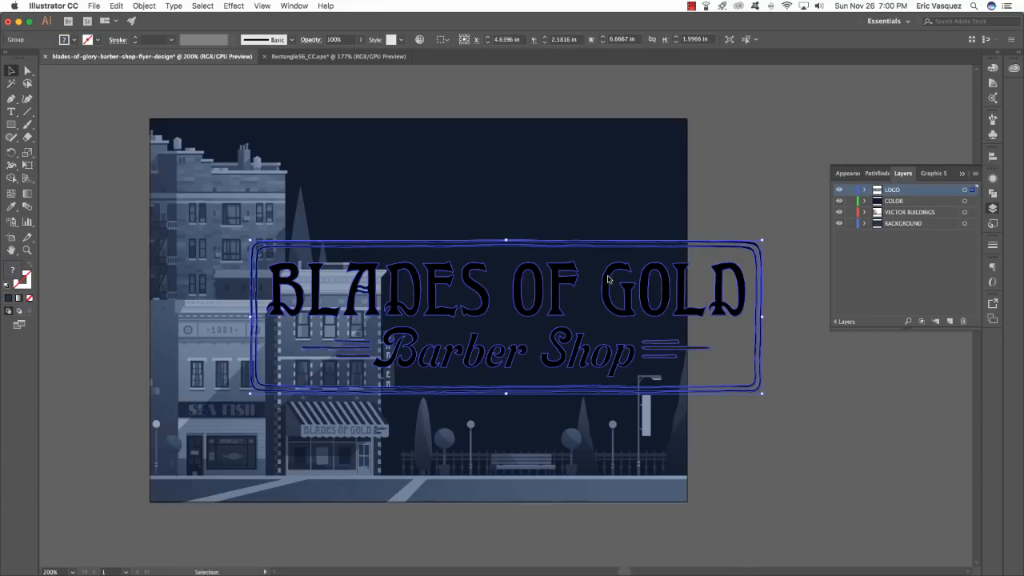
drag(609, 278, 521, 182)
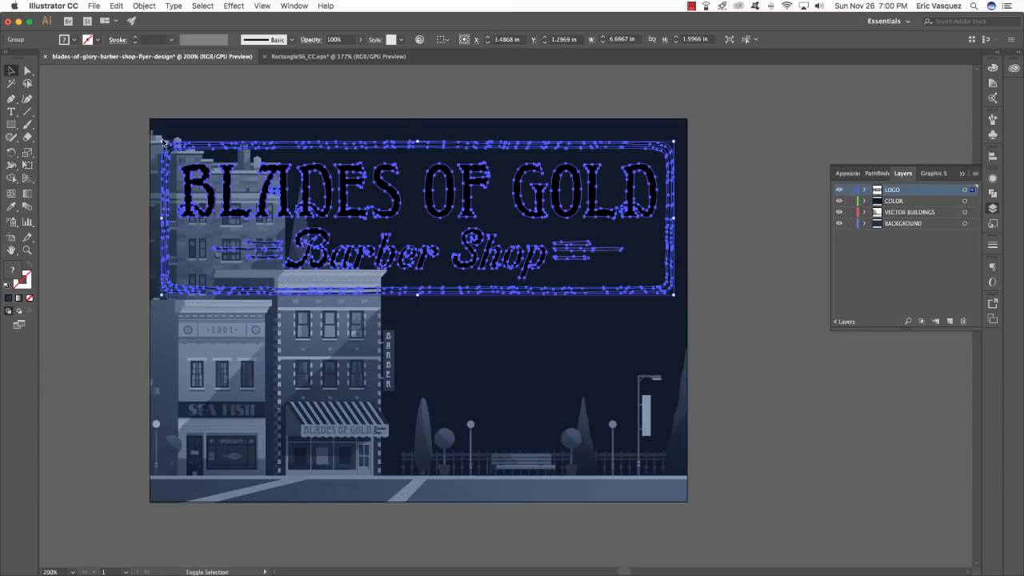
drag(164, 142, 372, 200)
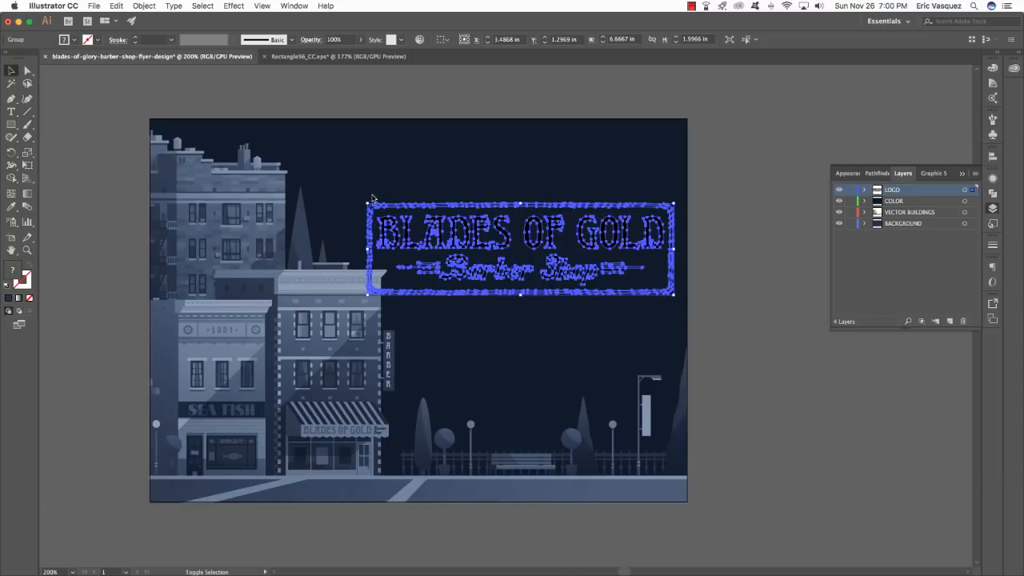
- Position the sign in the upper-right sky of the flyer, centered at about X 4.83 in, Y 1.07 in
scroll(607, 248, down, 1)
drag(606, 246, 597, 152)
scroll(604, 208, down, 1)
key(shift+Down)
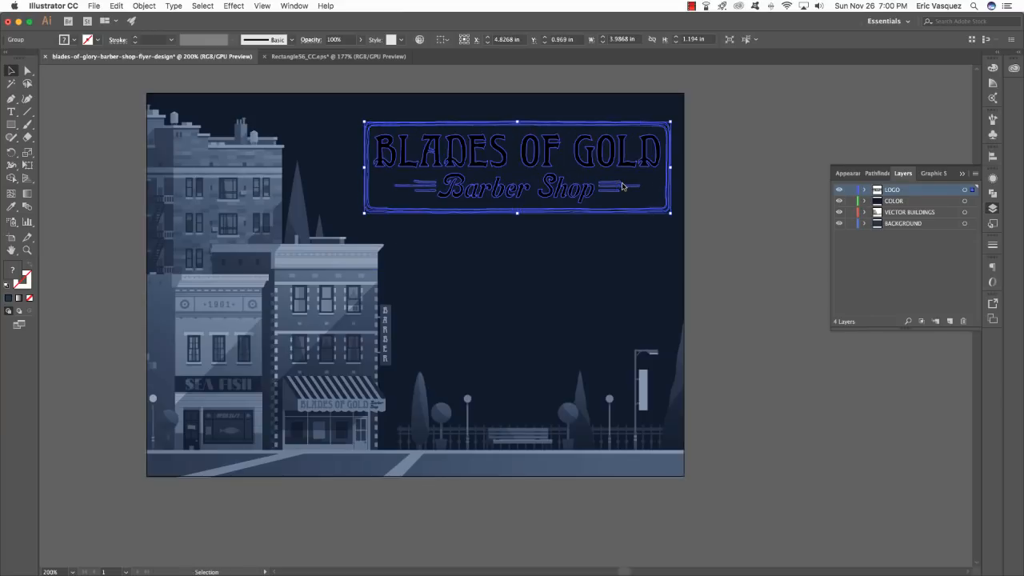
key(Down)
key(Down)
key(Down)
key(Down)
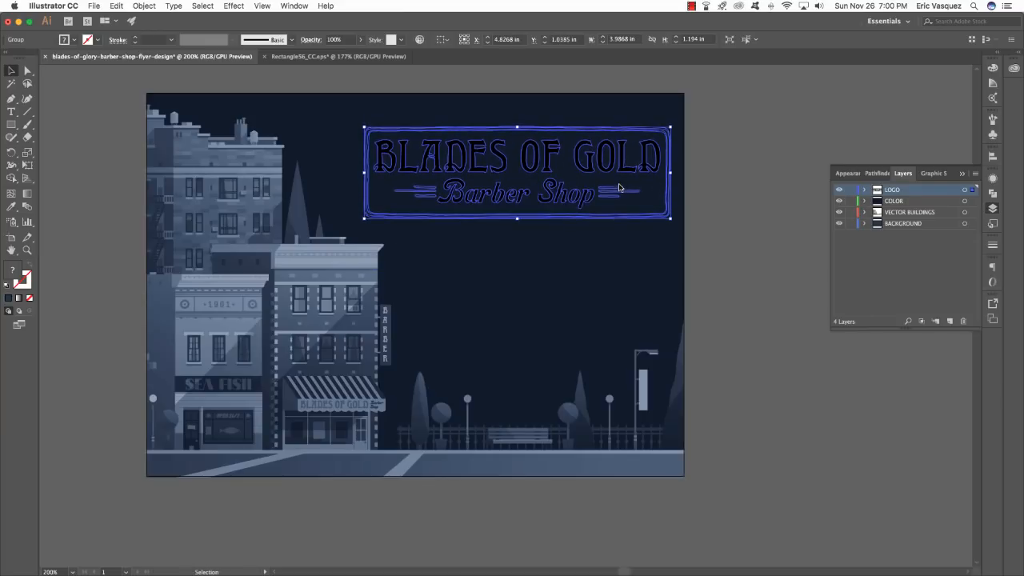
scroll(613, 191, left, 2)
key(Down)
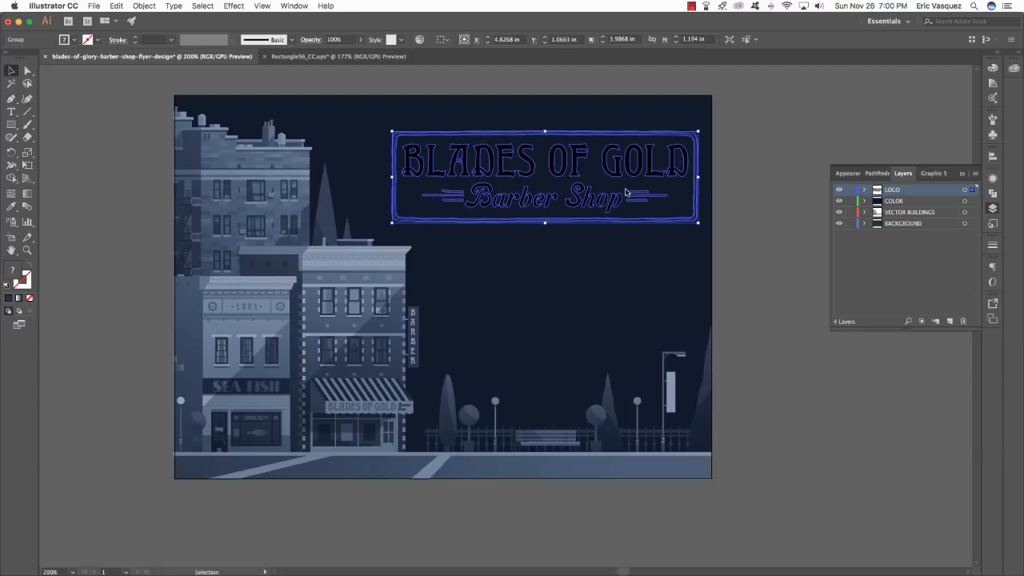
click(711, 186)
click(729, 186)
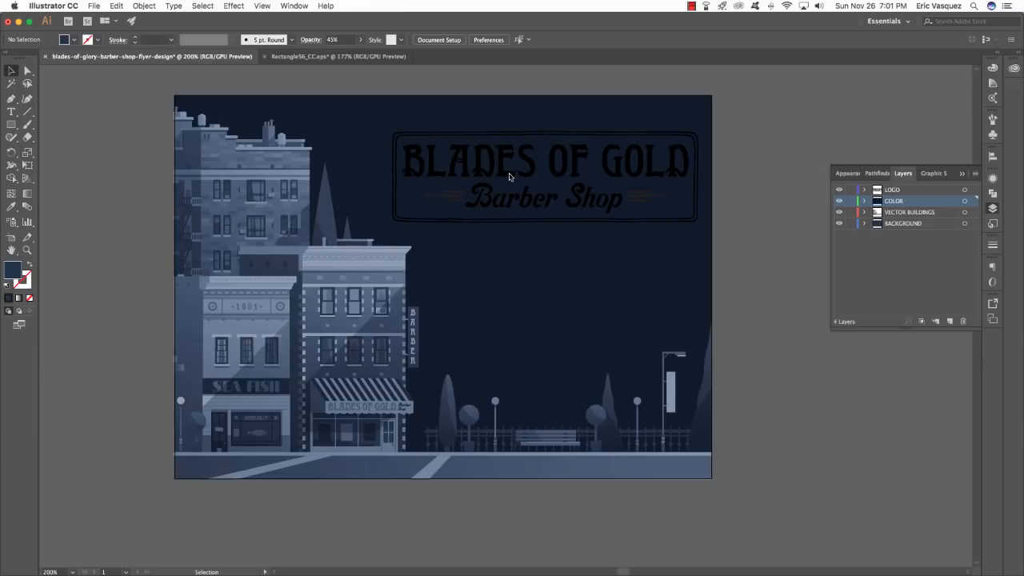
click(509, 176)
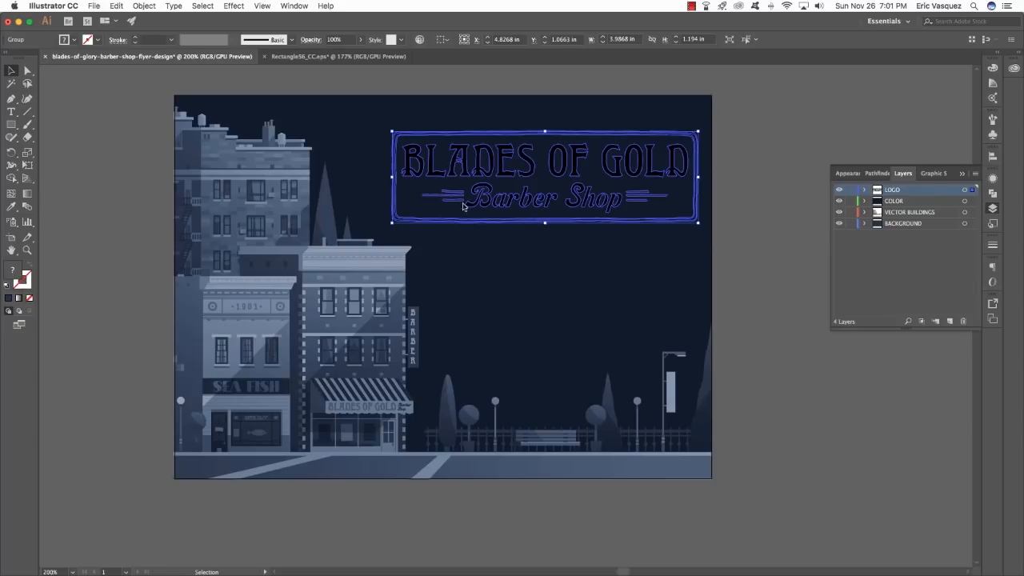
double_click(12, 272)
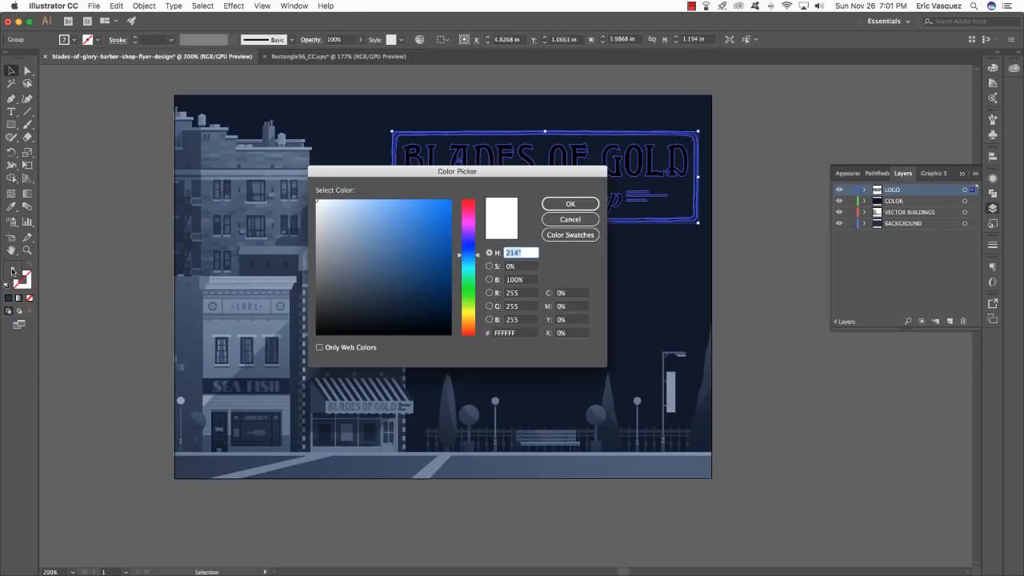
click(516, 333)
key(Escape)
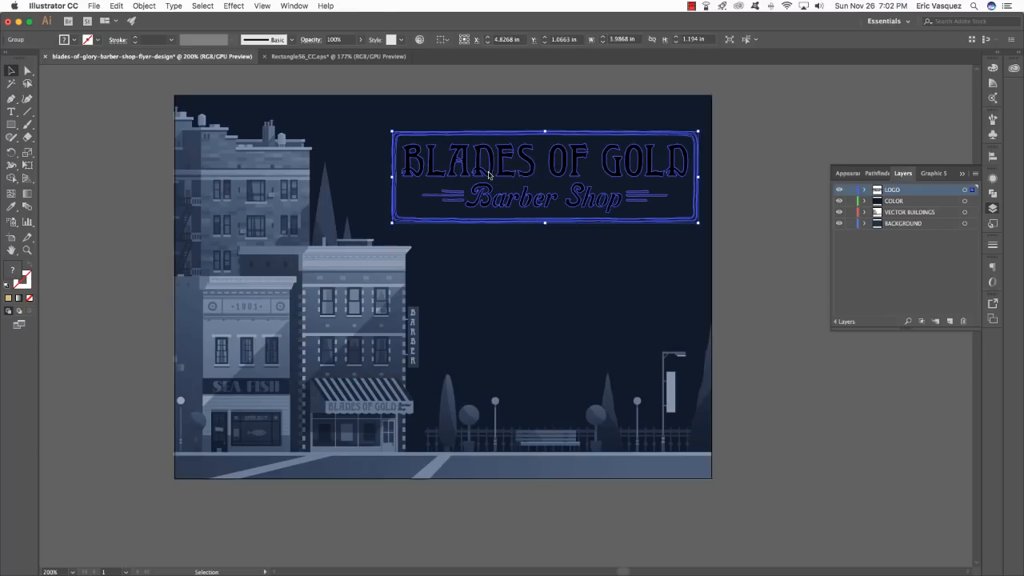
- Fill the BLADES OF GOLD Barber Shop sign with gold #DBC075 and deselect it
double_click(12, 274)
click(516, 333)
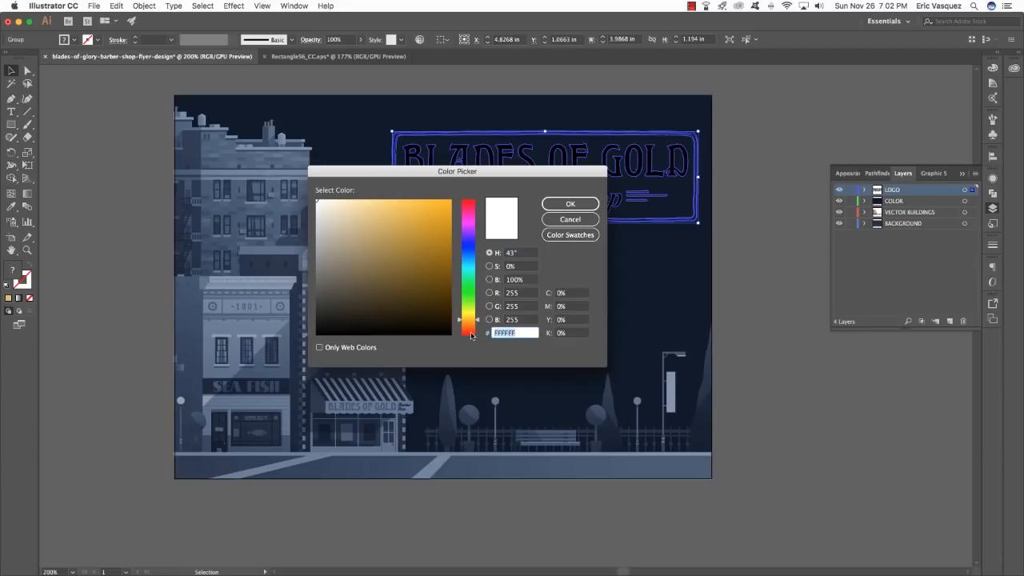
text(D8C075)
key(Tab)
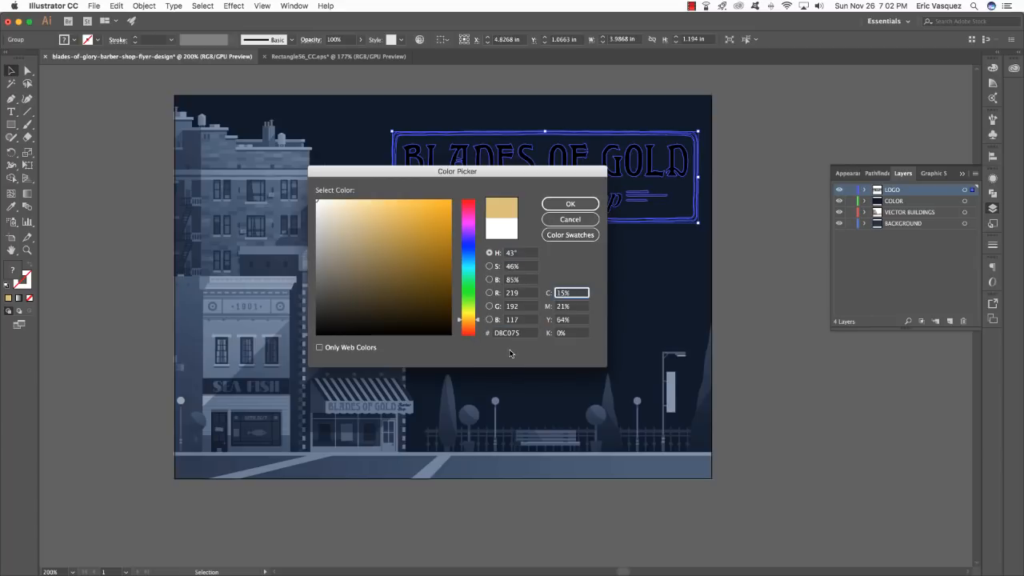
click(554, 206)
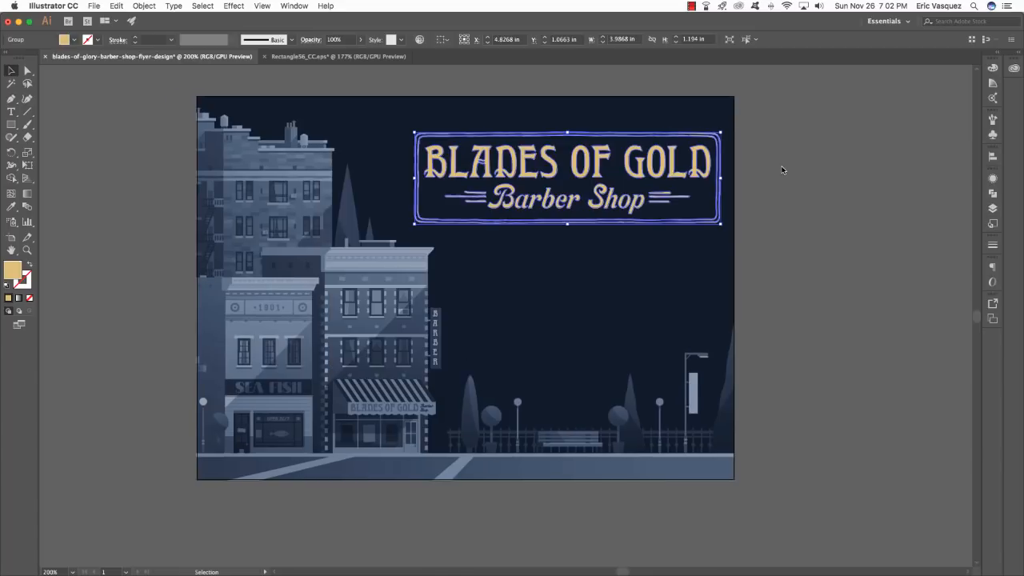
click(783, 170)
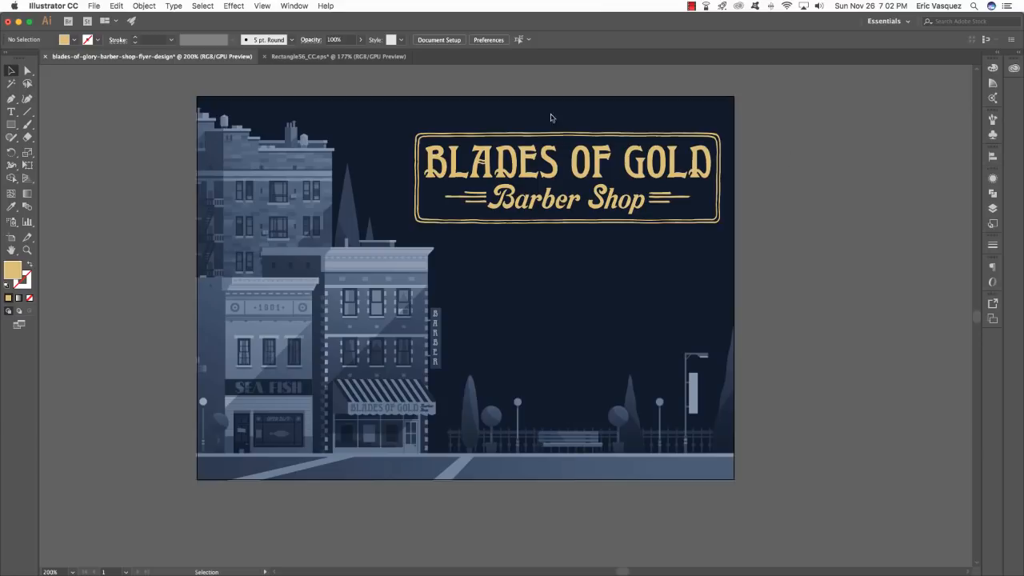
- Switch to Finder, open the Andimaginary Creative Co. folder and widen its file list so the full file names fit
key(super+Tab)
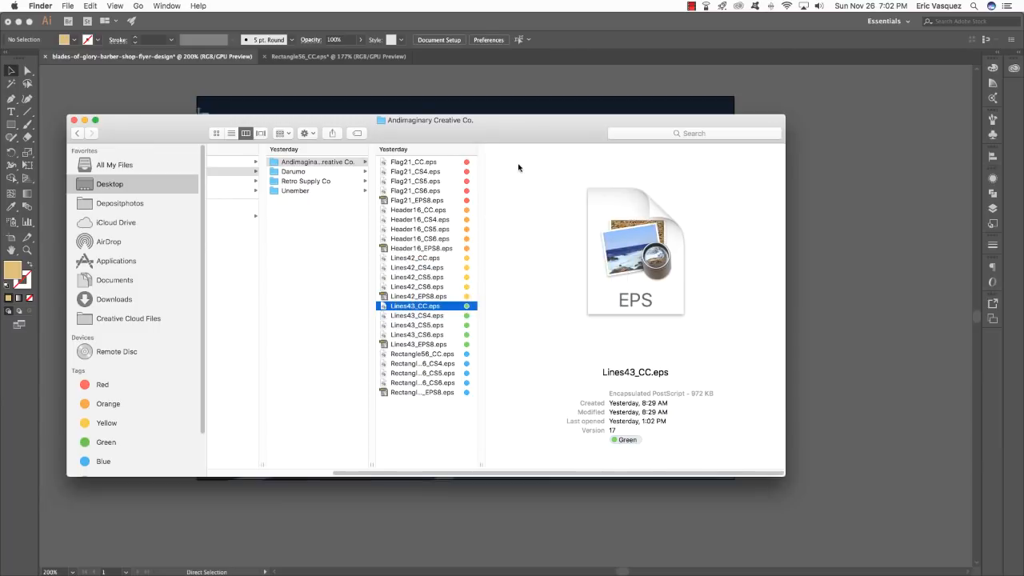
click(302, 182)
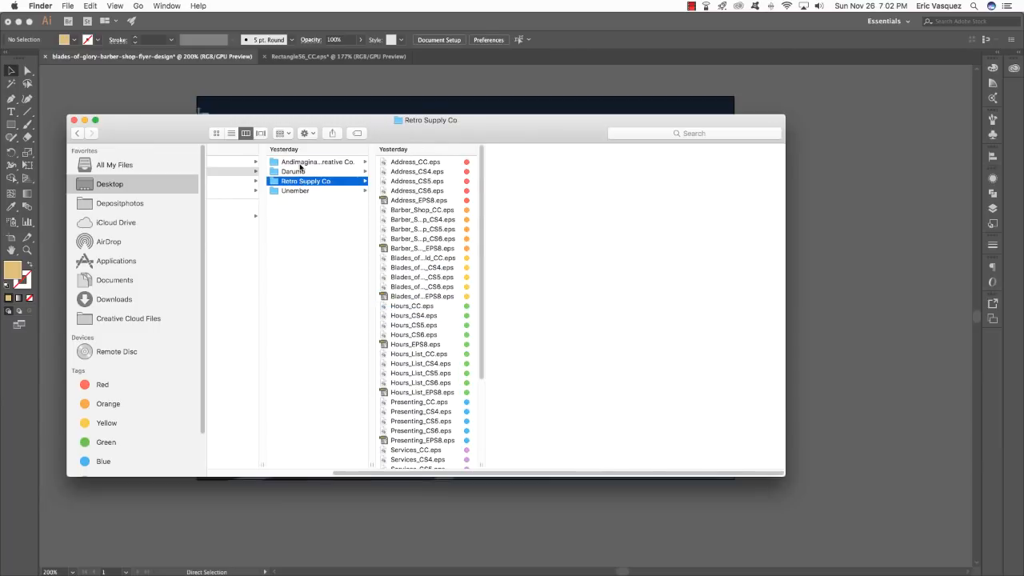
click(300, 163)
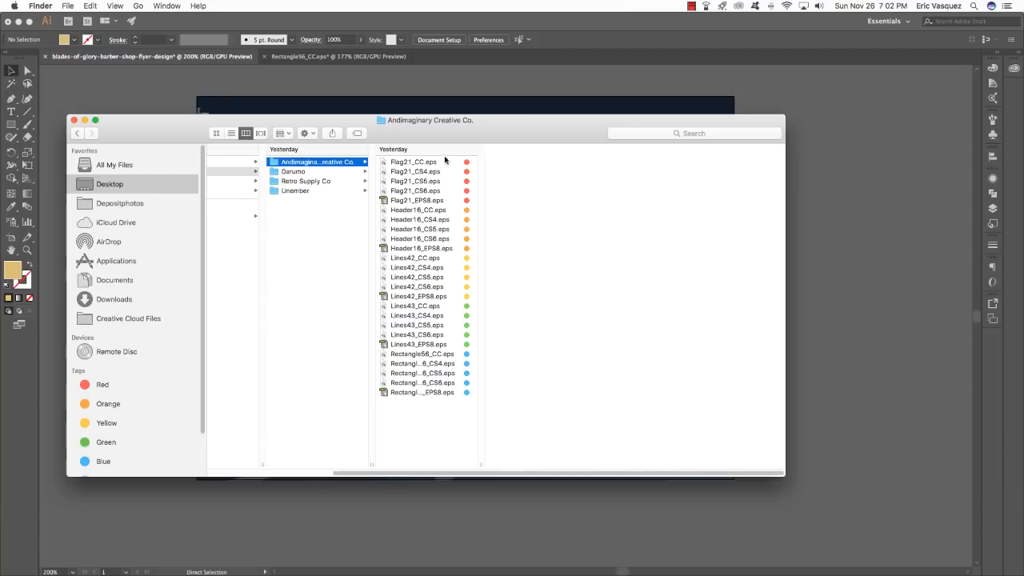
drag(482, 464, 558, 453)
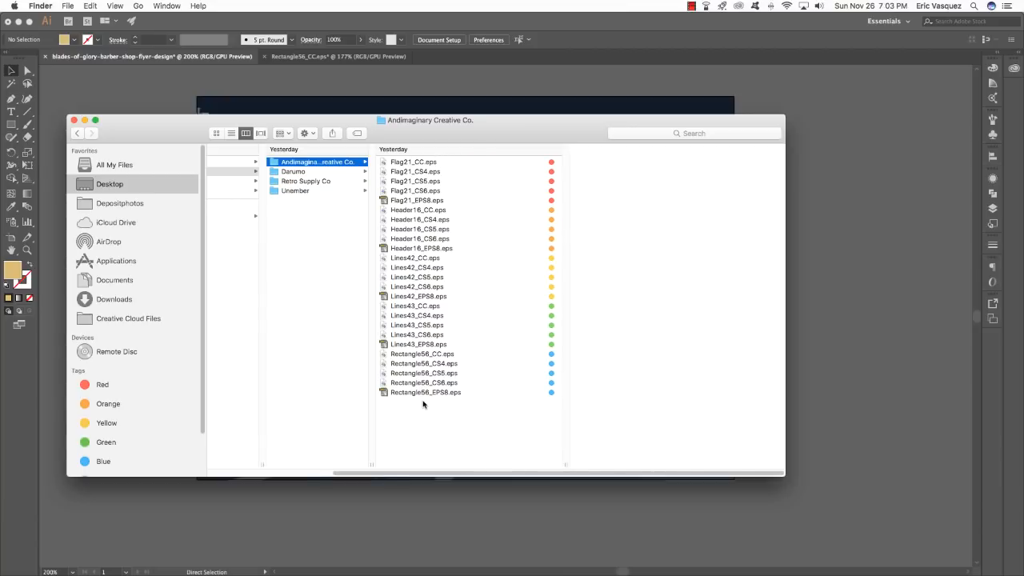
- Open Flag21_CC.eps in Illustrator, copy its black flag shape and close the file
click(414, 165)
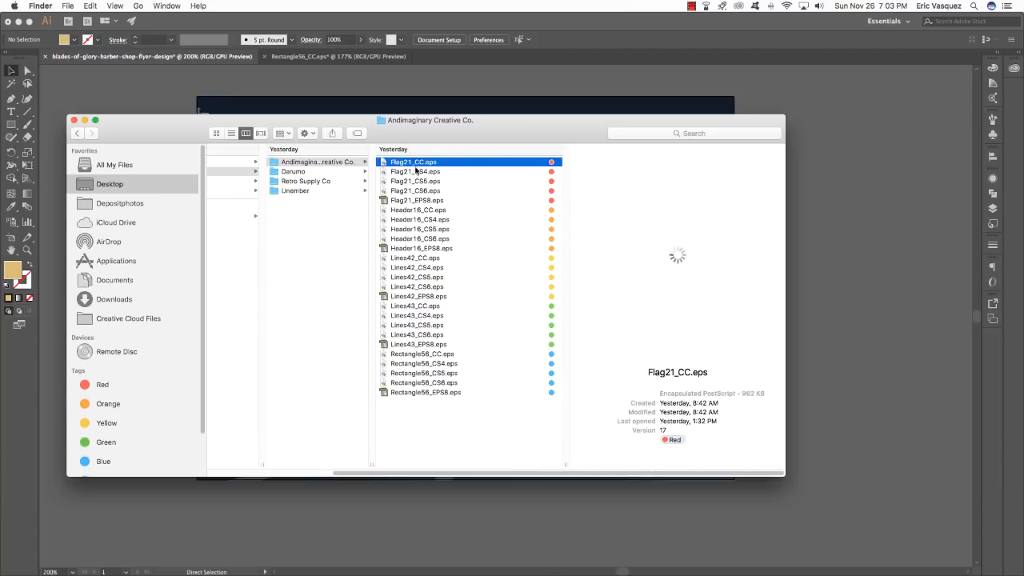
drag(415, 170, 522, 551)
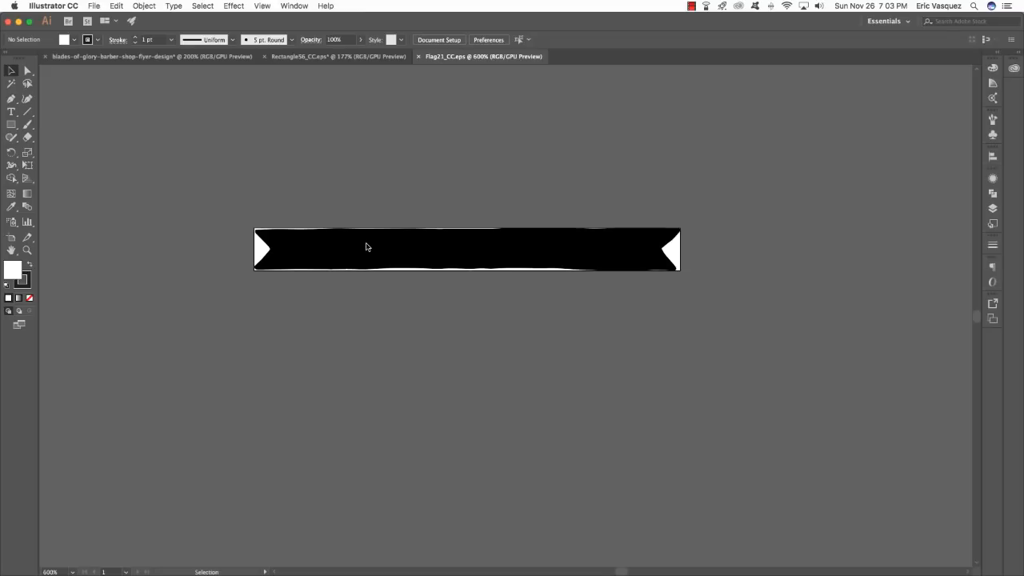
key(super+a)
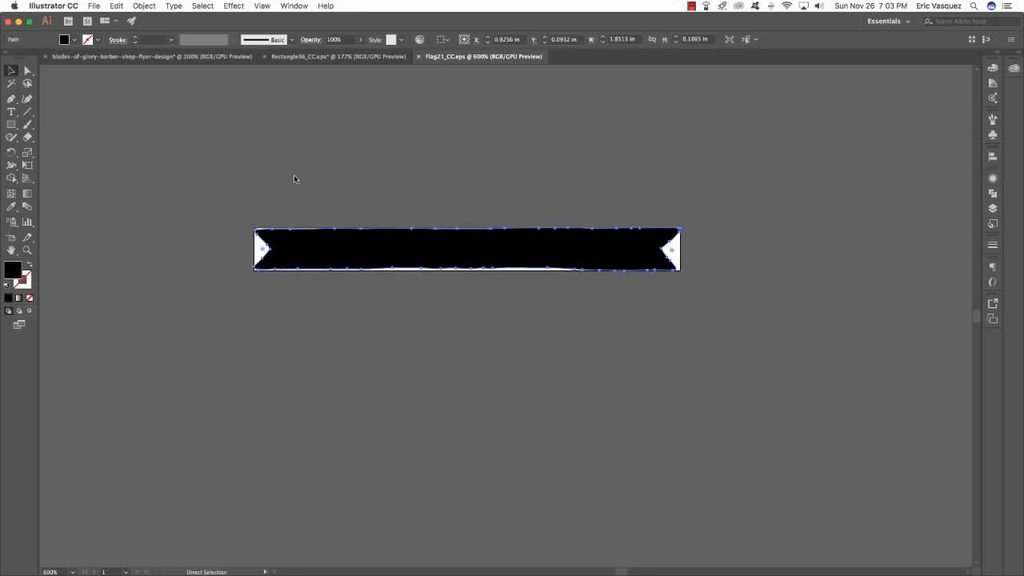
click(293, 177)
key(super+w)
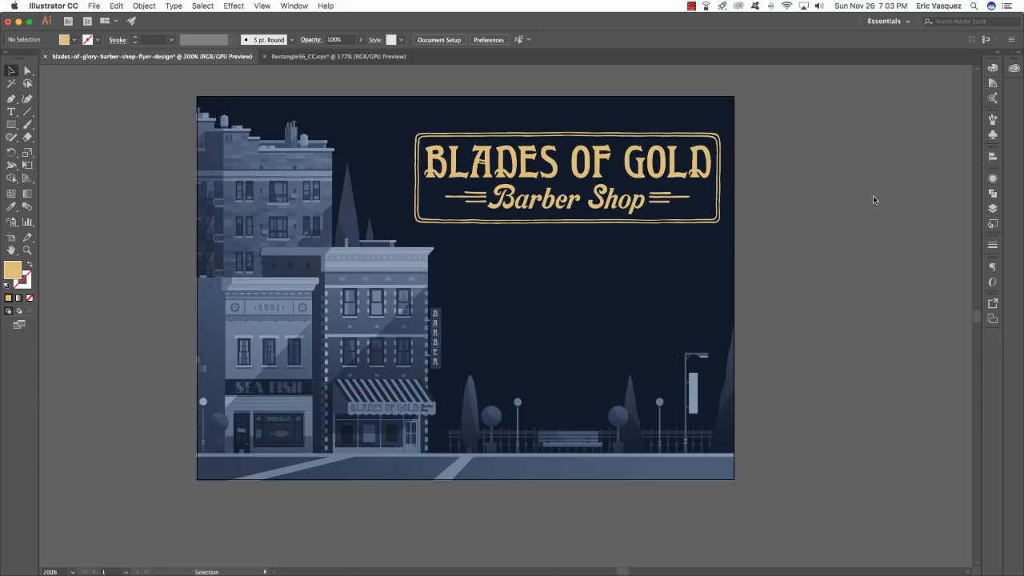
- Add a new layer above LOGO in the flyer document and name it FLAG
key(F7)
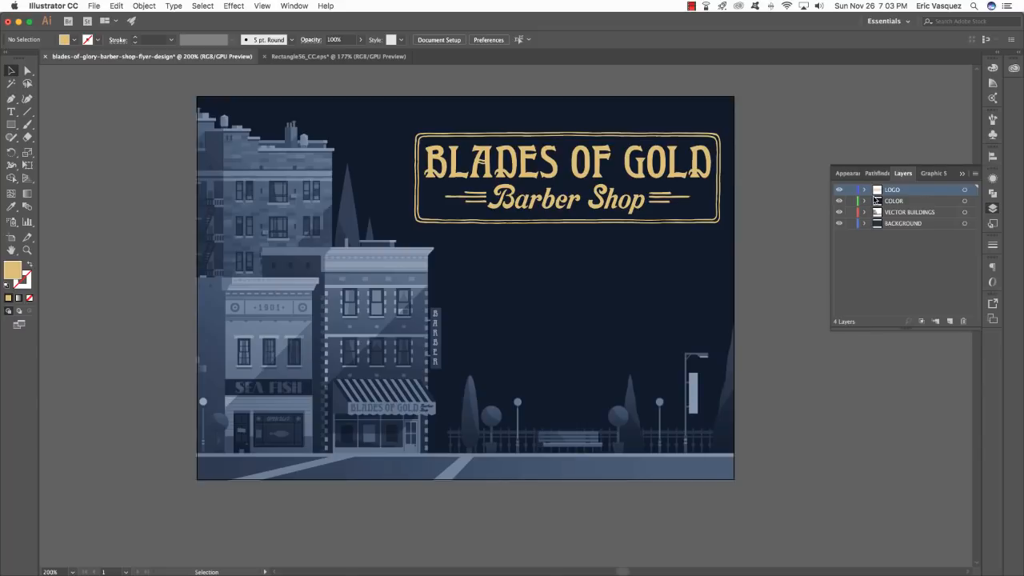
click(950, 321)
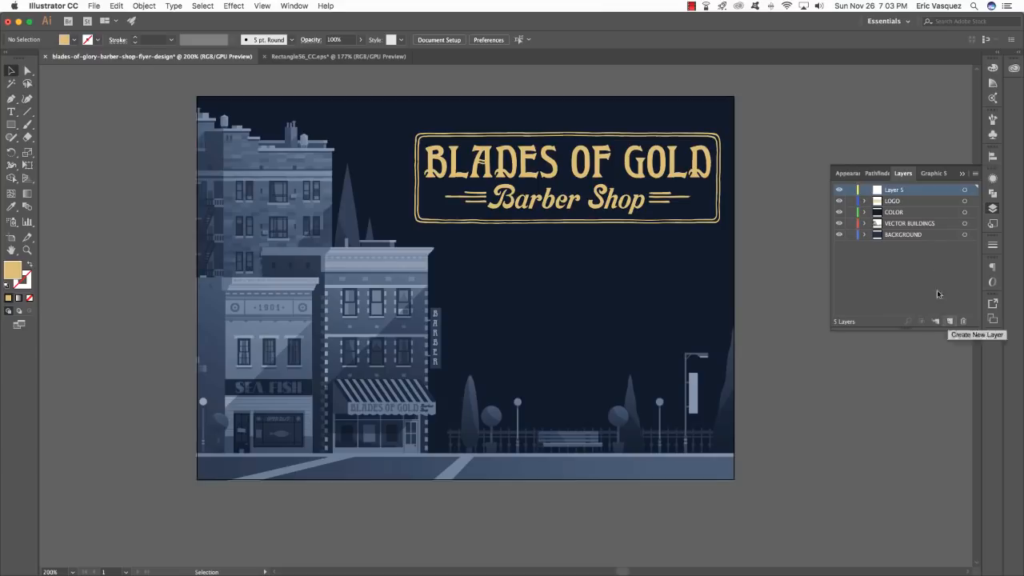
double_click(893, 191)
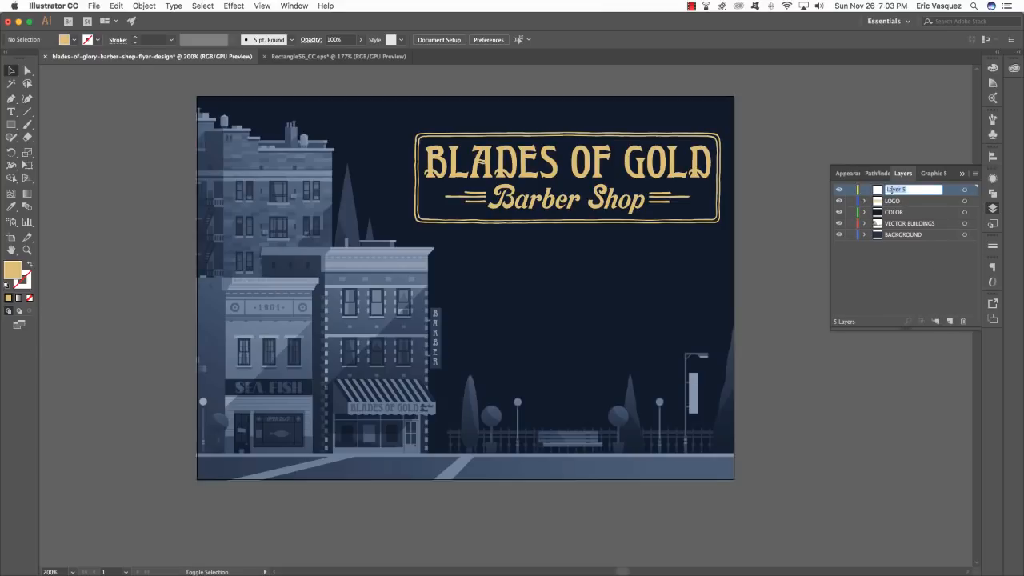
text(FLAG)
key(Return)
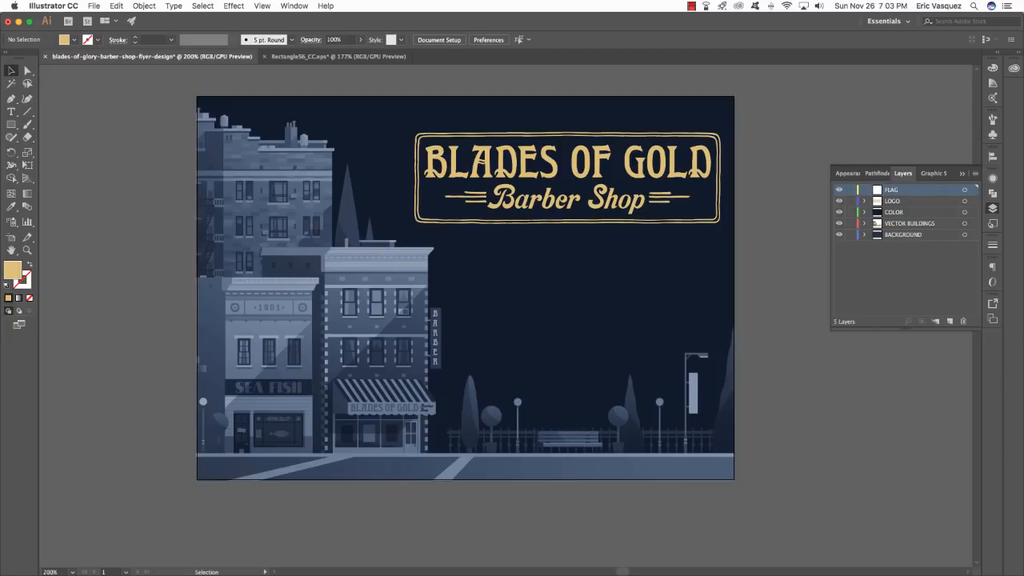
- Paste the flag centred above the logo frame at about X 4.73 in, Y 0.26 in, and fill it with the gold sampled from the logo lettering
key(super+v)
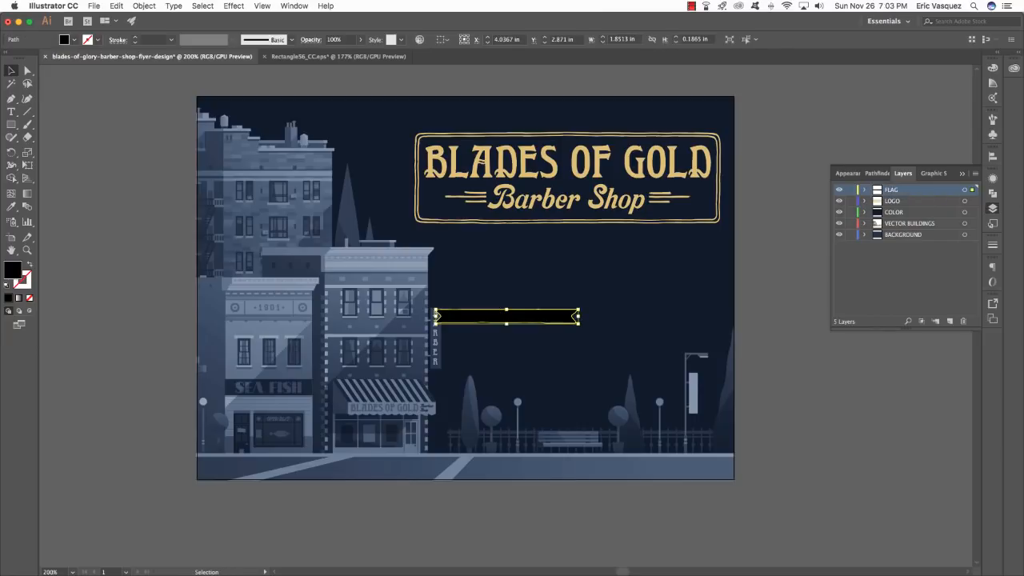
drag(506, 316, 560, 116)
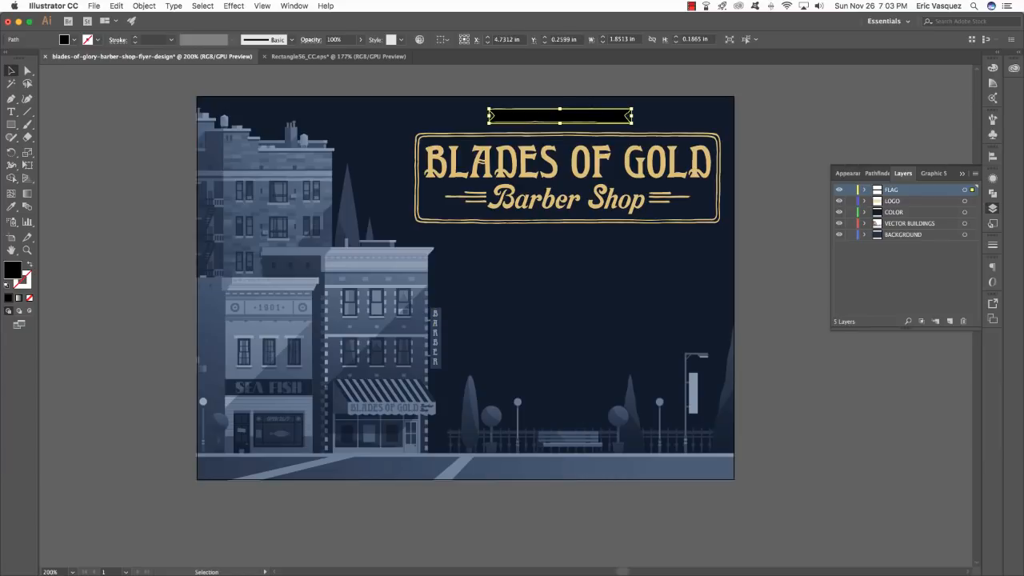
key(i)
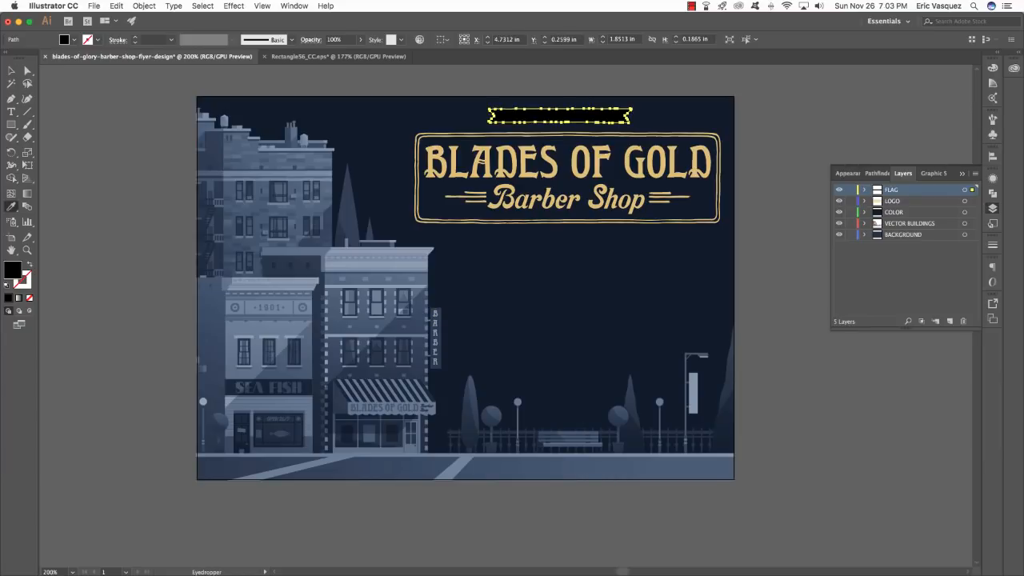
click(480, 163)
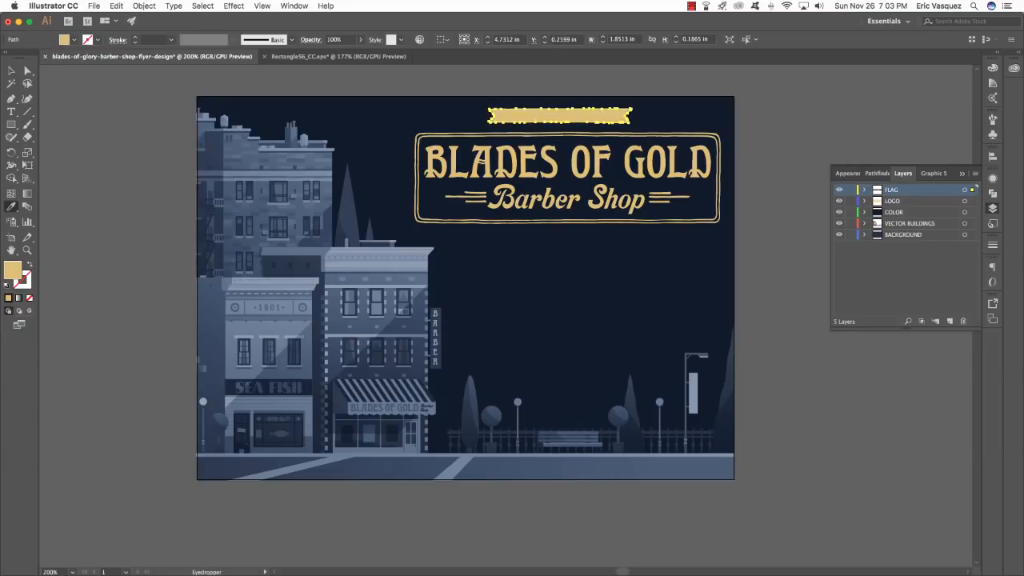
key(super+shift+a)
key(v)
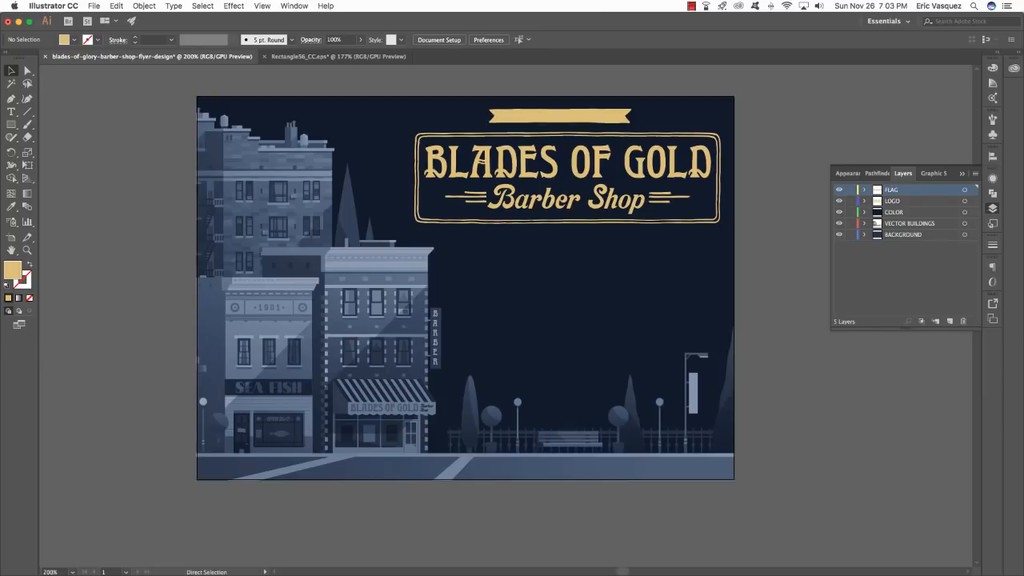
- Switch to Finder and open Presenting_CC.eps from the Retro Supply Co folder in Illustrator
key(super+Tab)
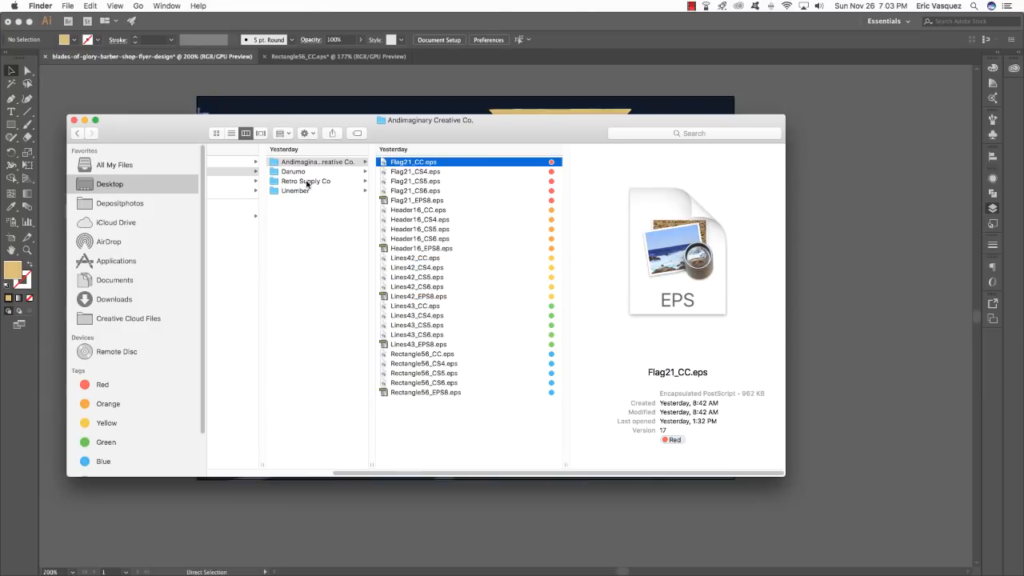
click(308, 183)
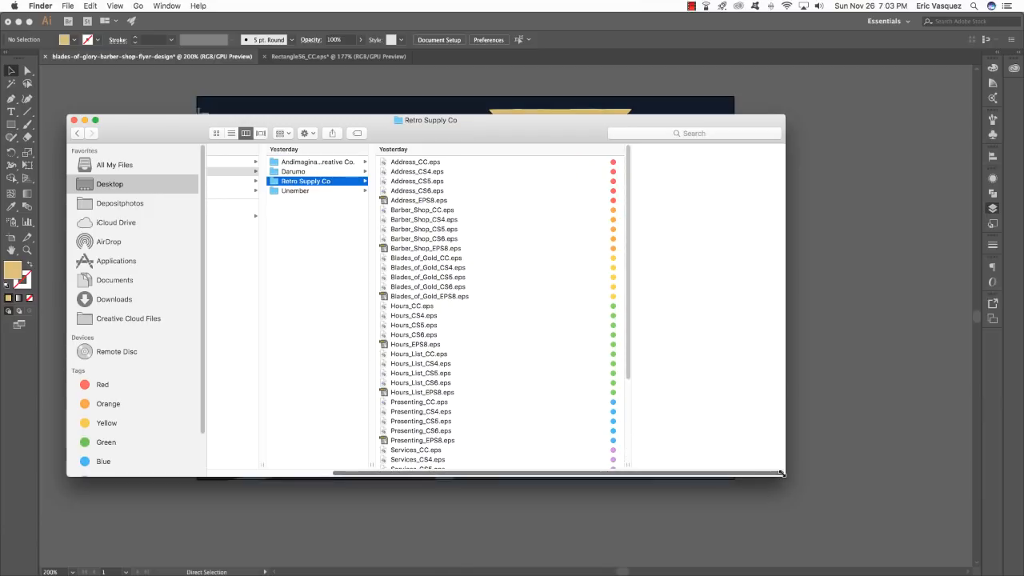
drag(786, 477, 856, 539)
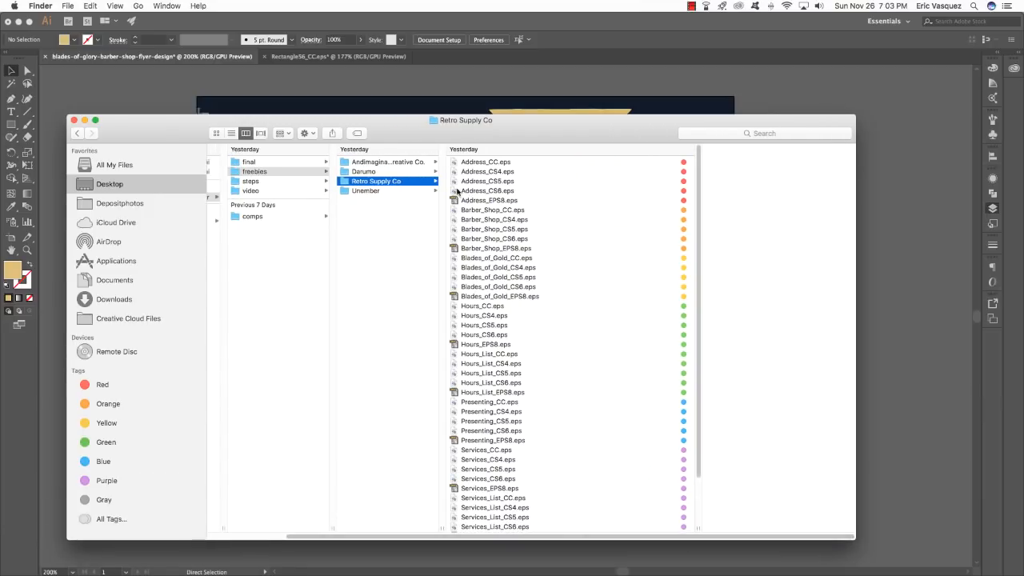
click(482, 402)
drag(480, 406, 532, 550)
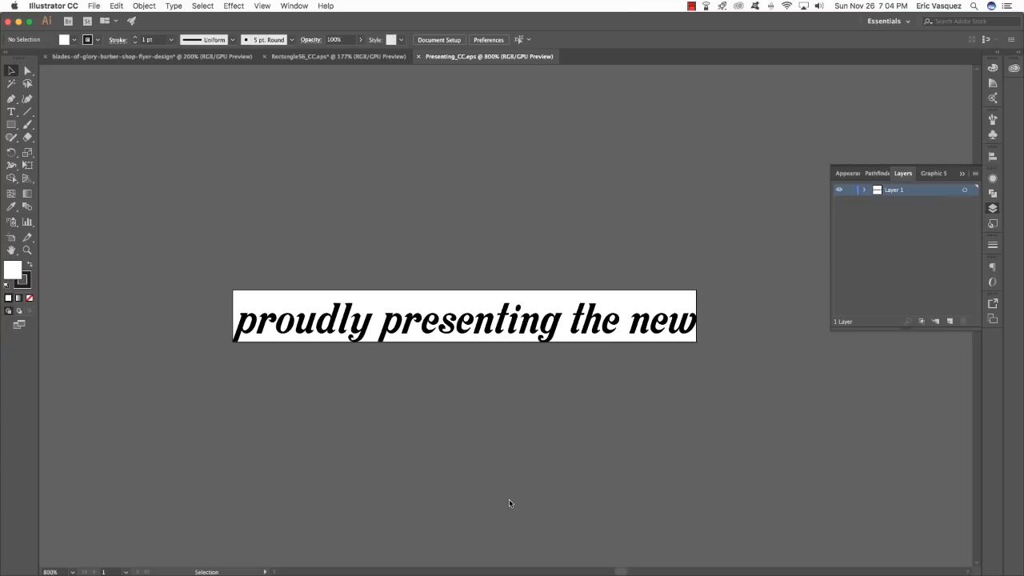
- Copy the "proudly presenting the new" lettering group and close its file
drag(633, 370, 268, 211)
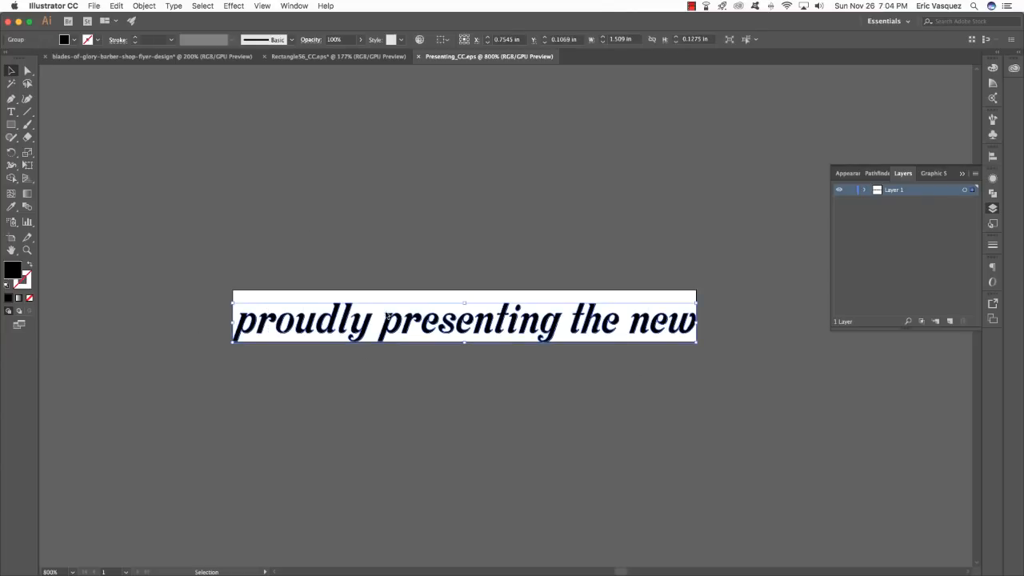
key(a)
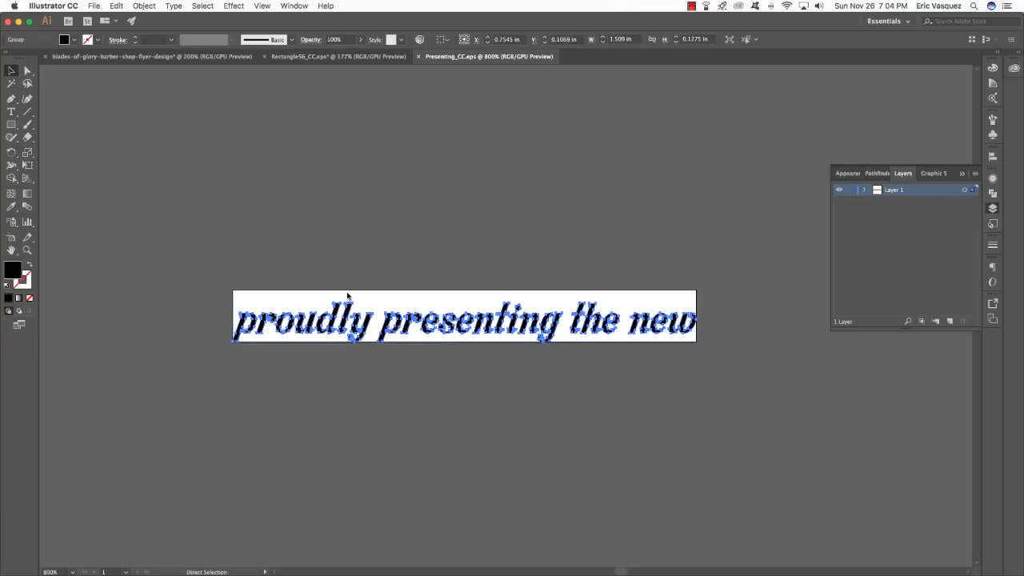
key(super+w)
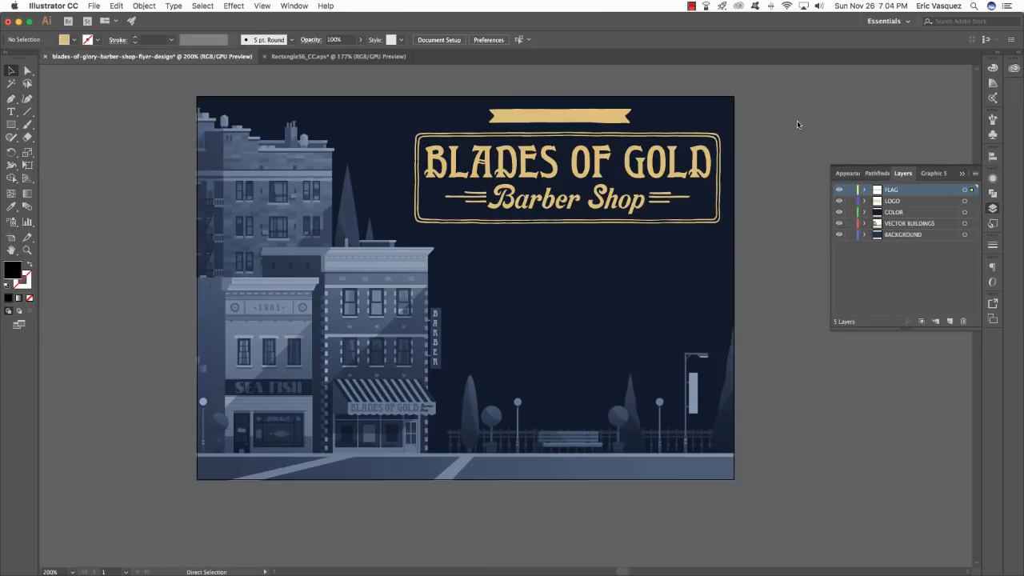
- Paste the "proudly presenting the new" lettering and centre it on the gold flag at about X 4.74 in, Y 0.26 in
key(super+v)
drag(522, 318, 574, 121)
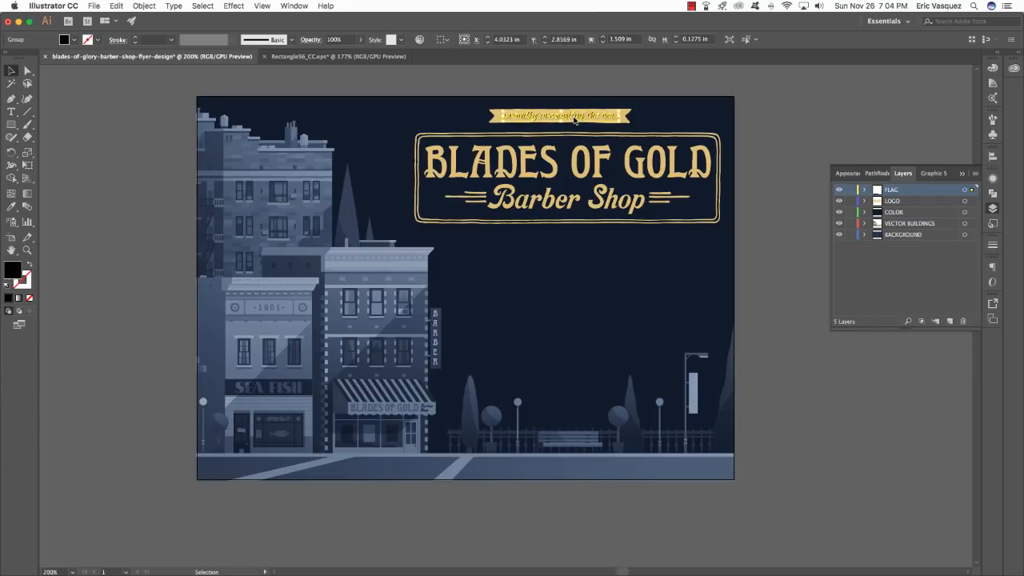
click(771, 129)
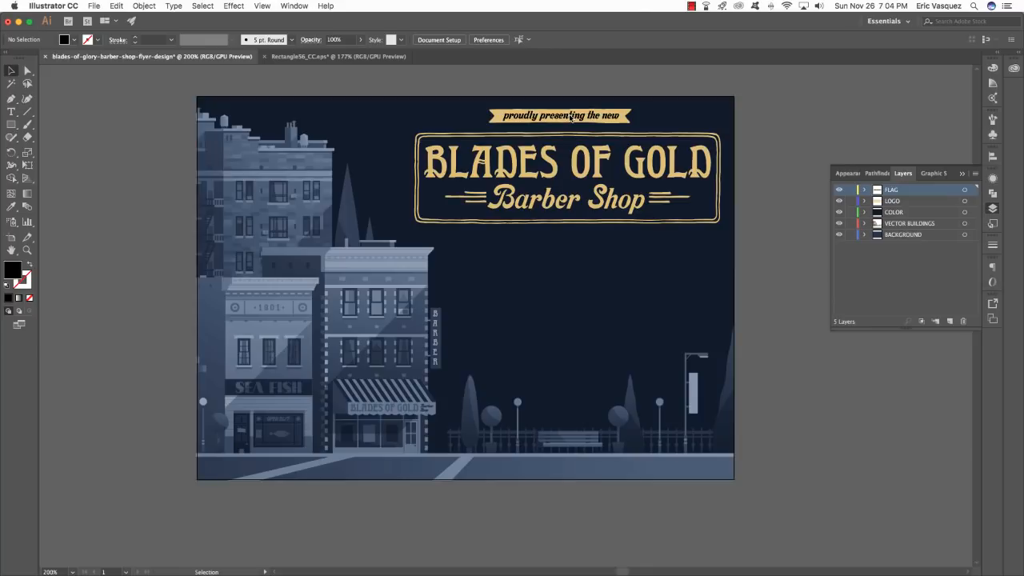
click(570, 117)
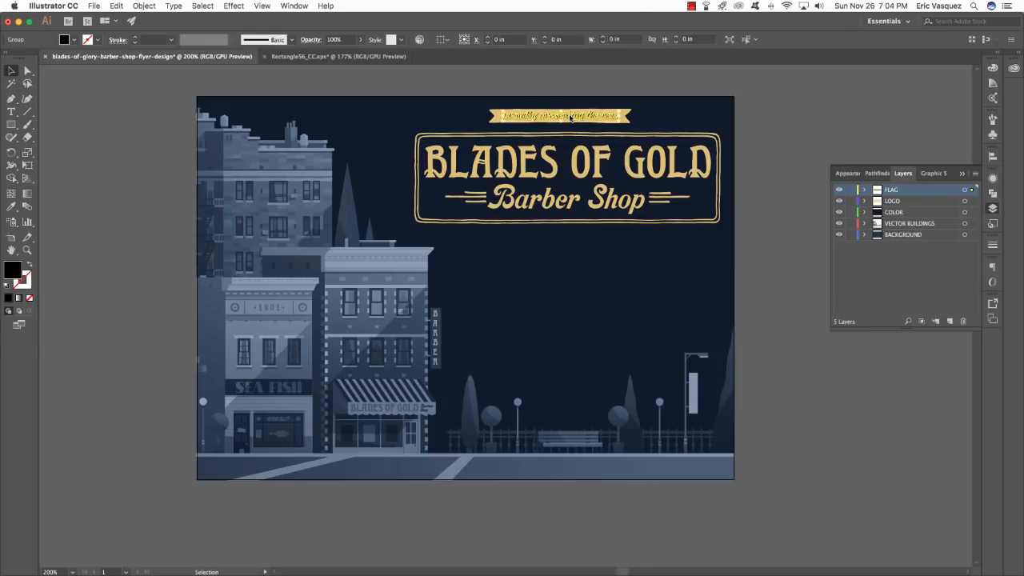
click(465, 83)
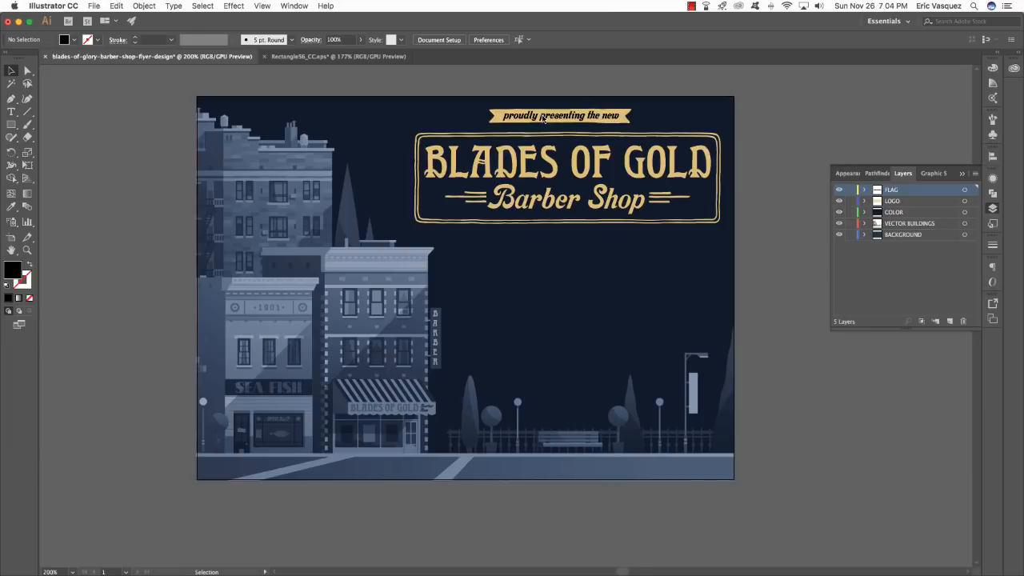
click(542, 117)
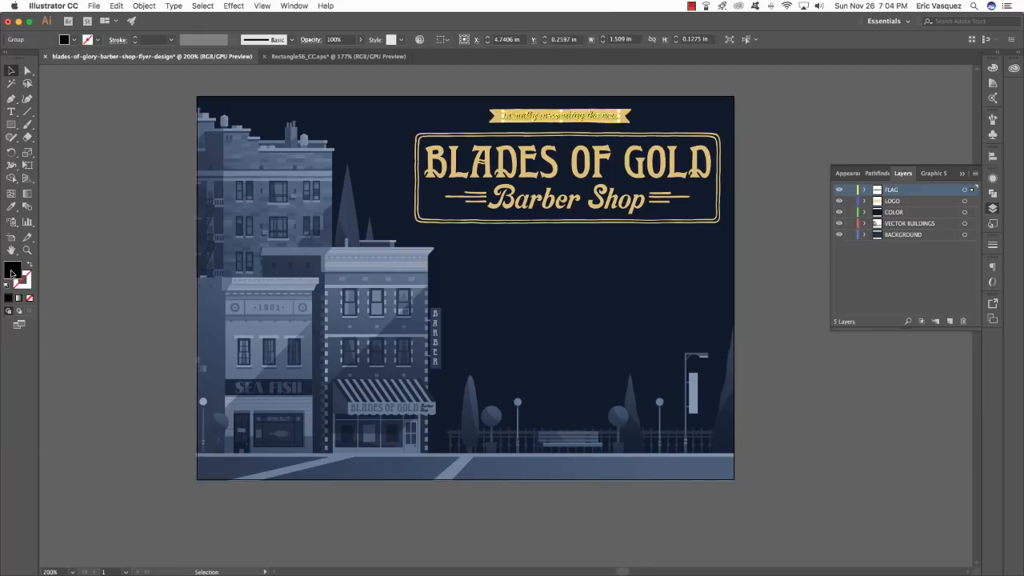
click(589, 78)
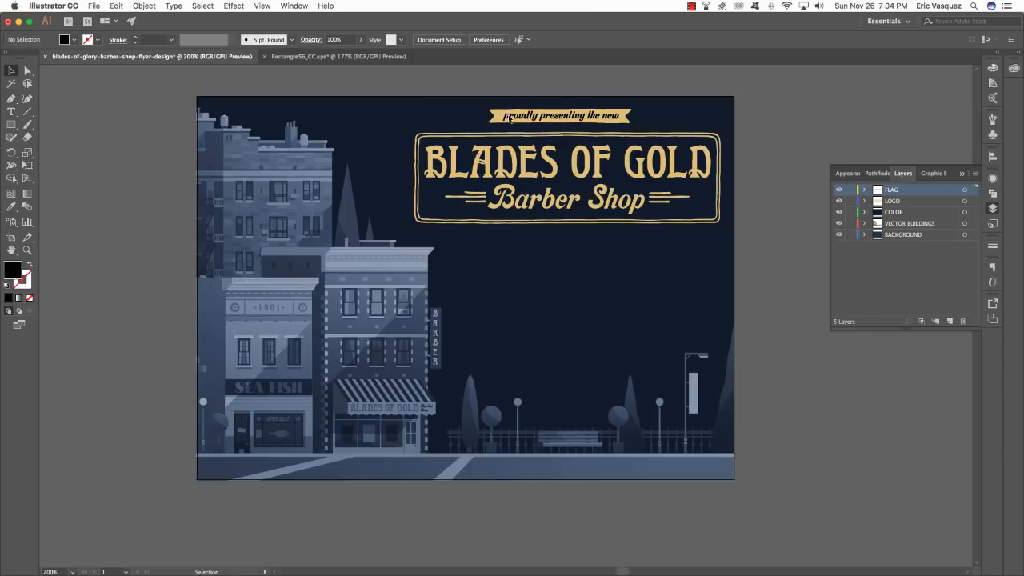
- Set the fill colour of the "proudly presenting the new" lettering to hex 061326 and deselect it
click(510, 116)
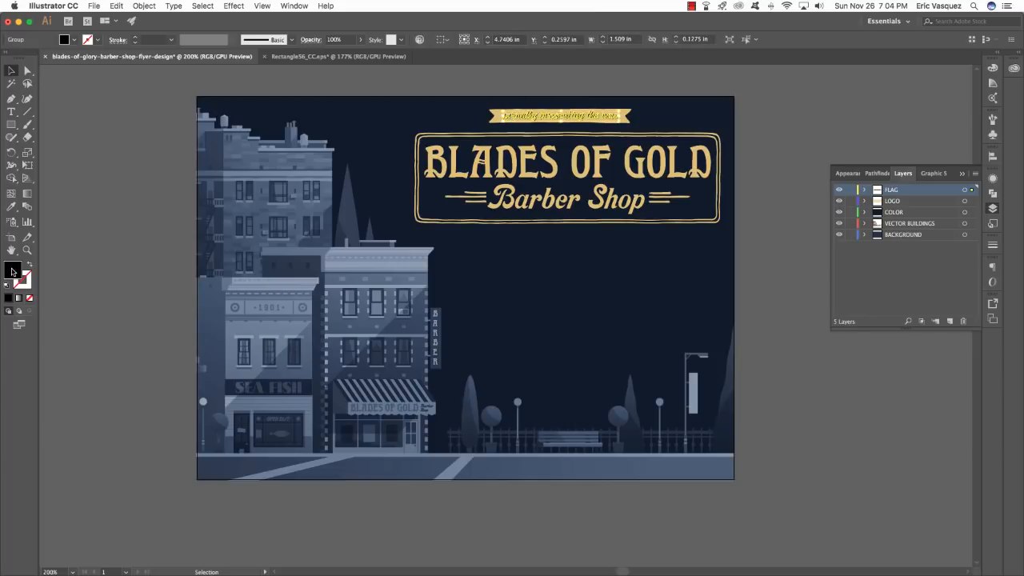
double_click(13, 272)
click(530, 333)
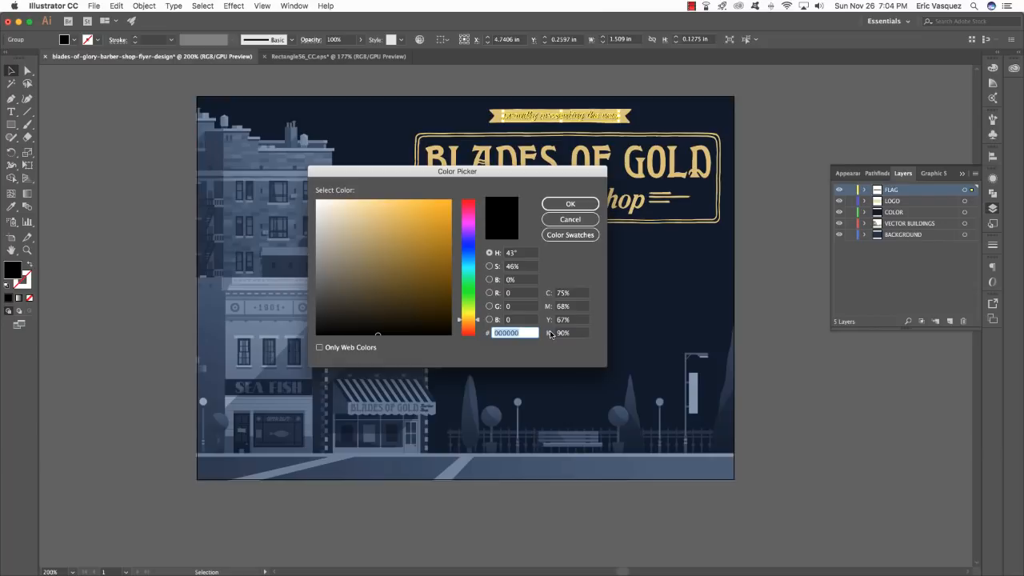
text(061326)
click(570, 203)
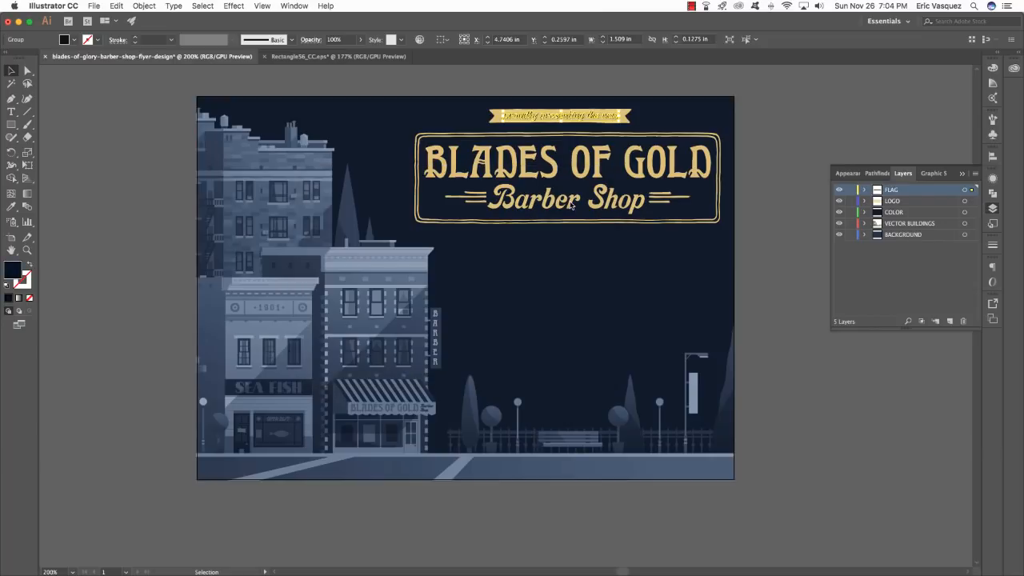
click(800, 243)
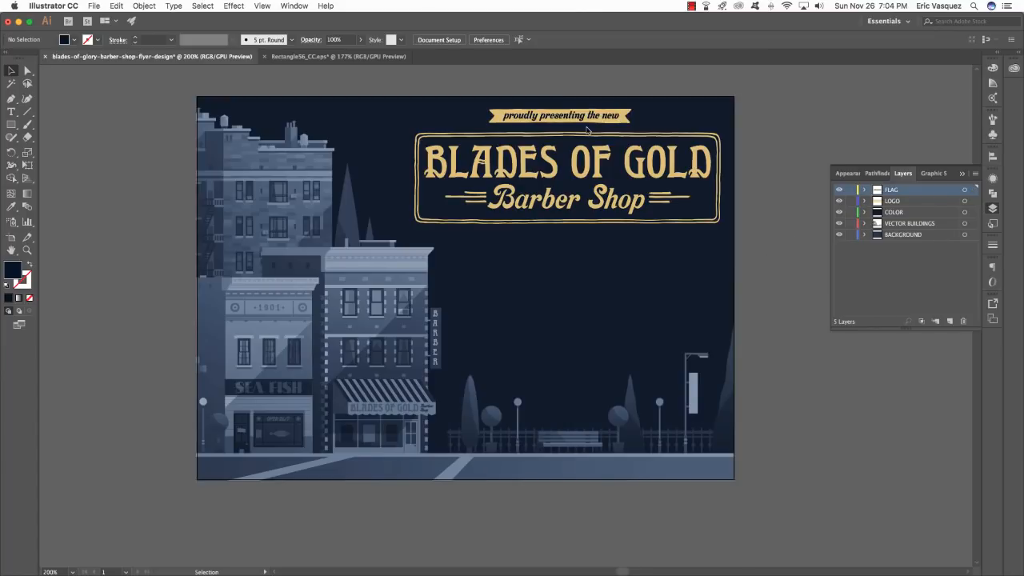
click(586, 119)
click(777, 124)
- Switch to Finder, open Lines42_CC.eps from the Andimaginary Creative Co. folder, then copy its ring shape and close the file
key(super+Tab)
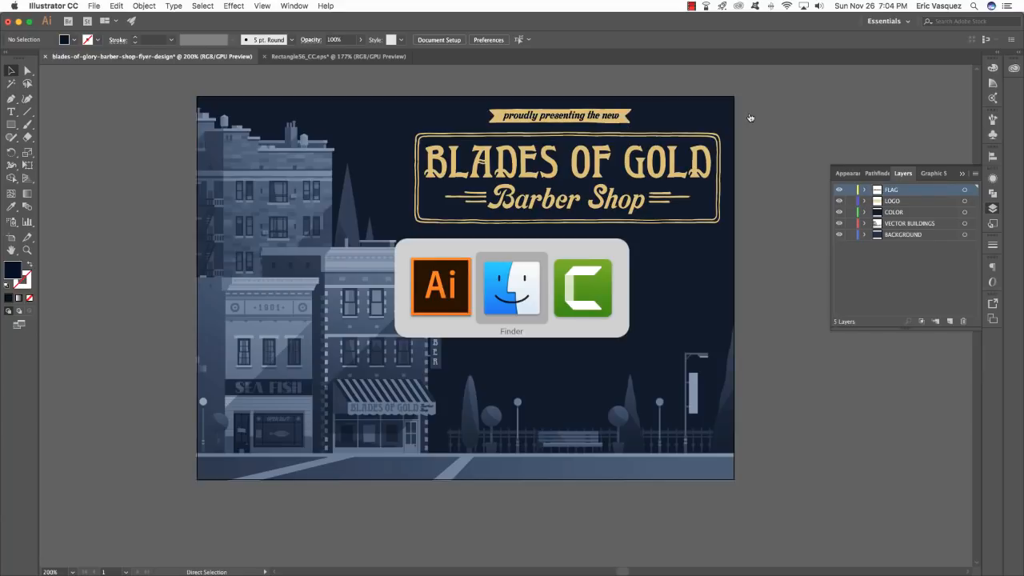
click(400, 163)
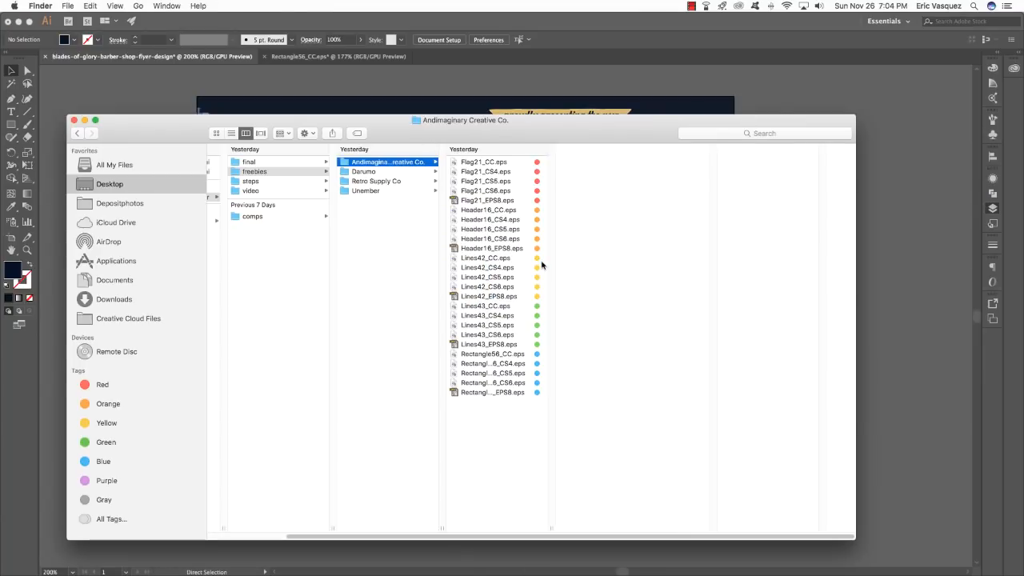
double_click(486, 259)
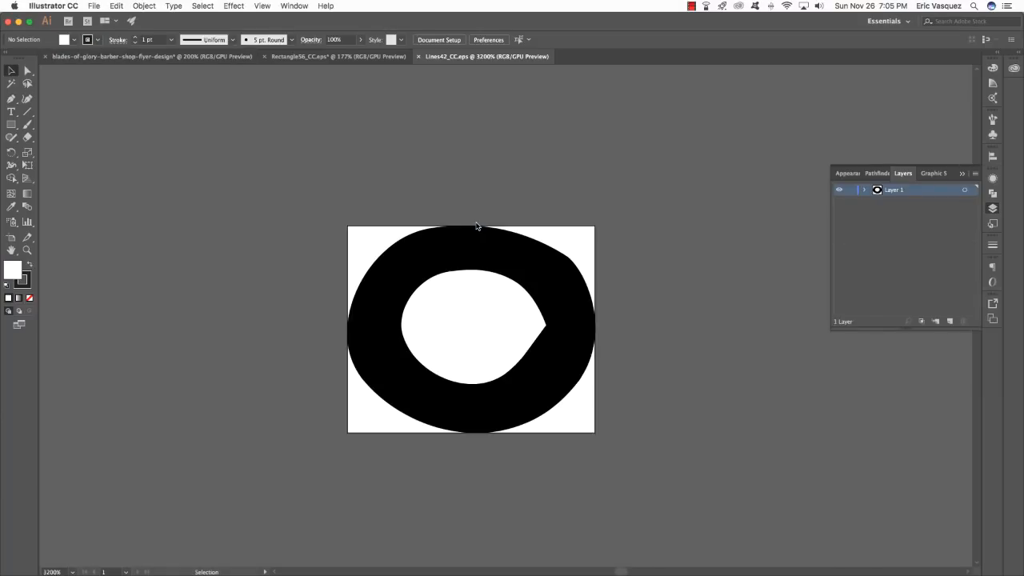
click(521, 272)
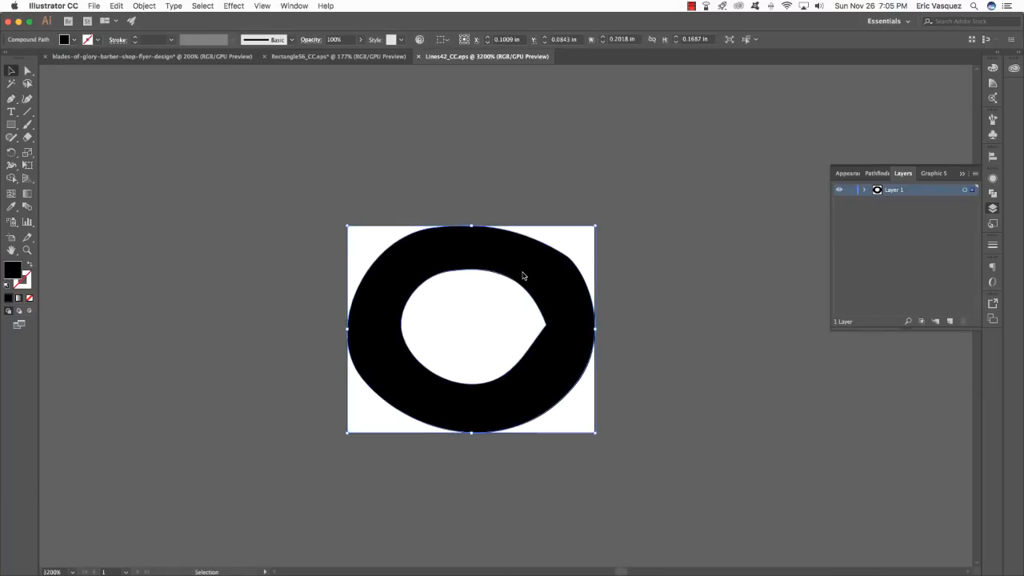
key(super+w)
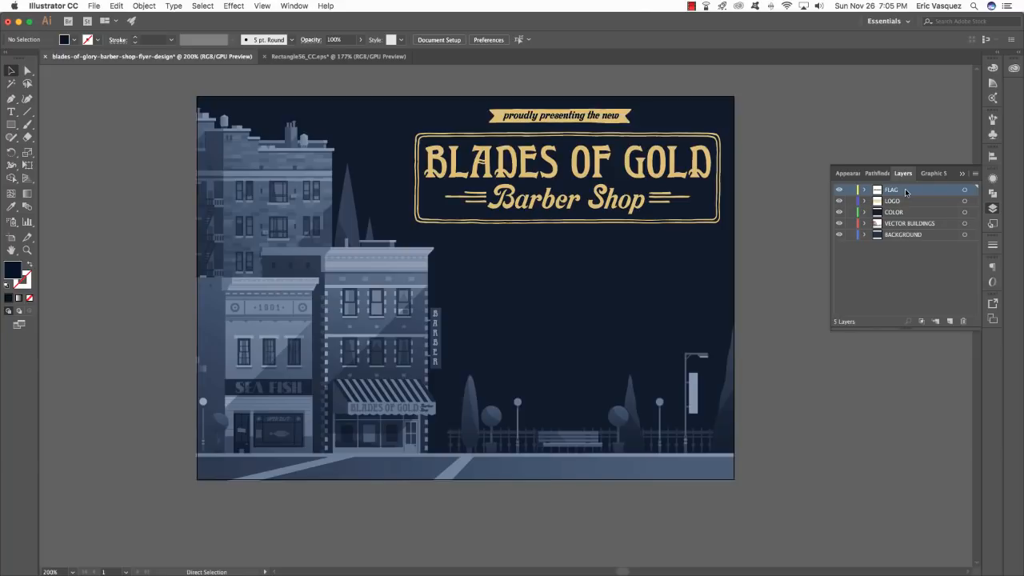
- Paste the copied ring onto the FLAG layer and place it just left of the gold flag, at about X 3.68 in, Y 0.28 in
key(super+v)
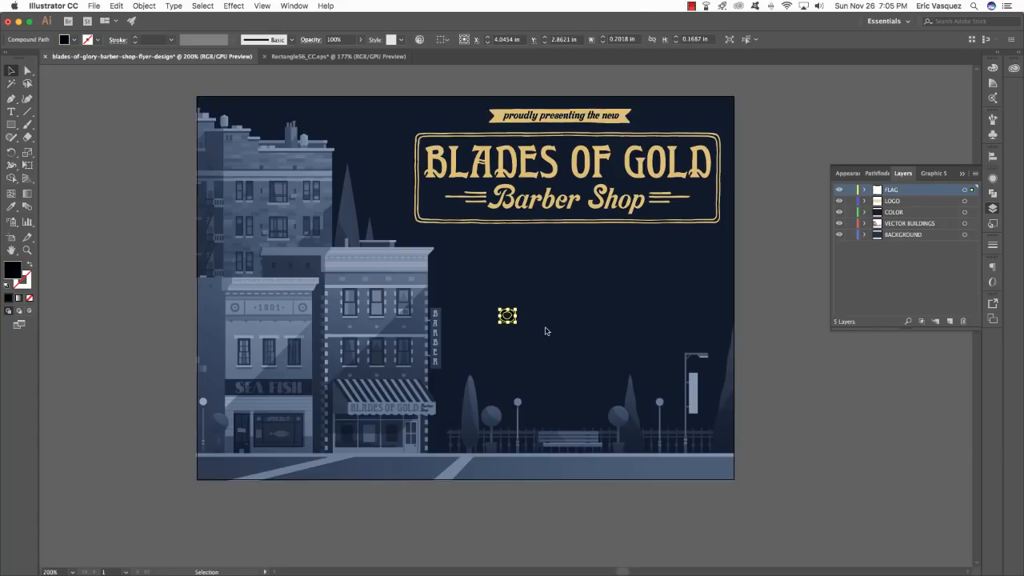
key(super+equal)
key(super+equal)
key(super+equal)
drag(504, 312, 458, 105)
drag(524, 132, 474, 118)
scroll(543, 174, up, 3)
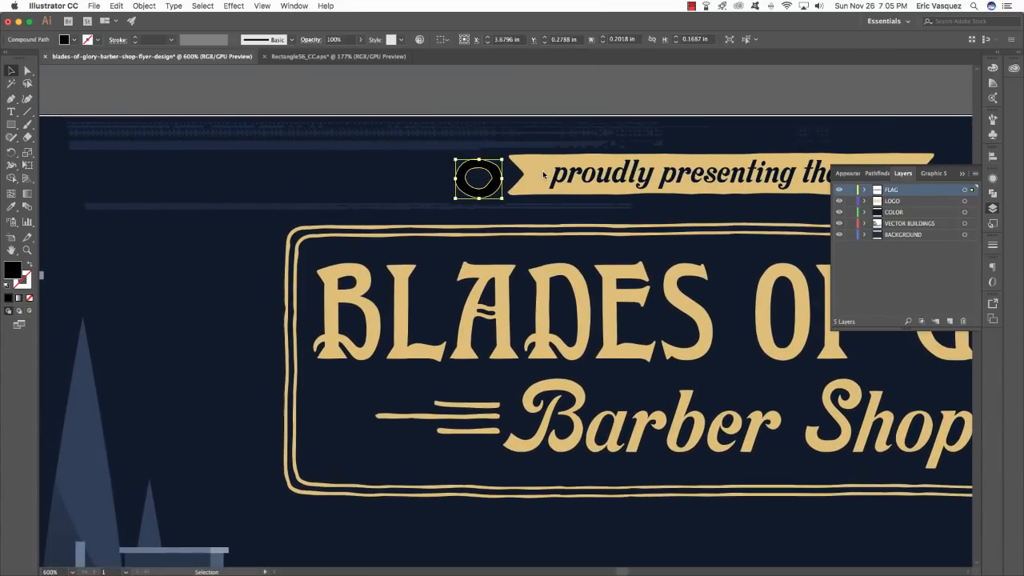
- Fill the pasted ring with the gold sampled from the flag and deselect it
key(i)
click(529, 166)
key(shift+super+a)
key(v)
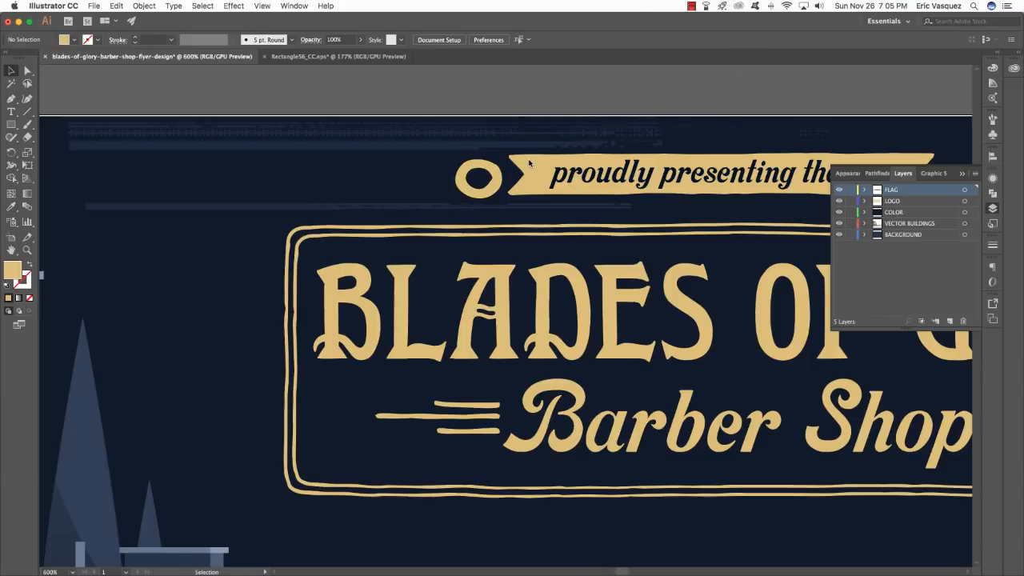
- Scale the gold ring down to about 0.067 in wide, keeping it beside the flag's left end, and deselect it
click(496, 178)
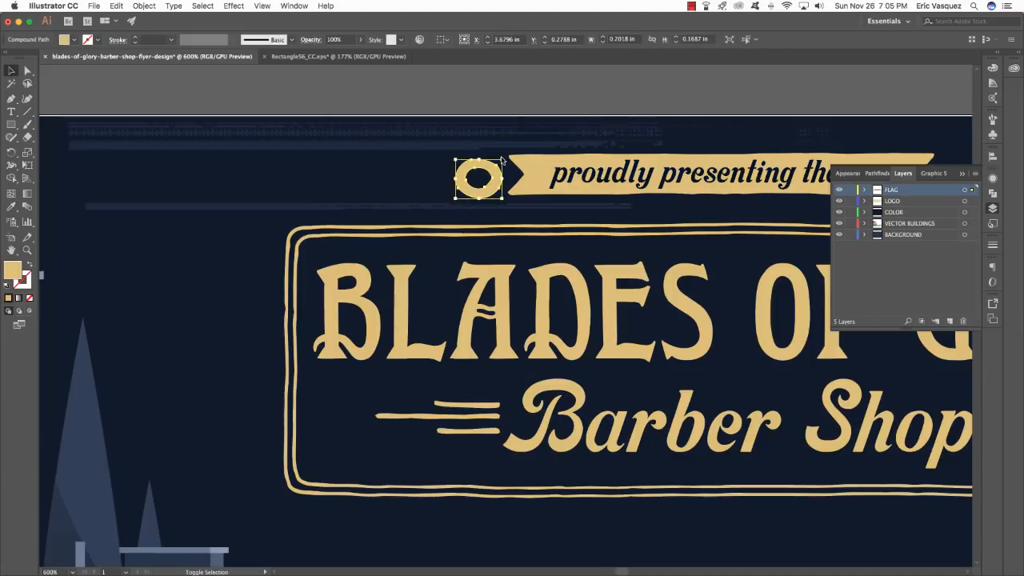
mouse_move(502, 160)
mouse_down()
mouse_move(473, 184)
mouse_move(499, 178)
mouse_move(490, 176)
mouse_up()
click(528, 100)
click(550, 89)
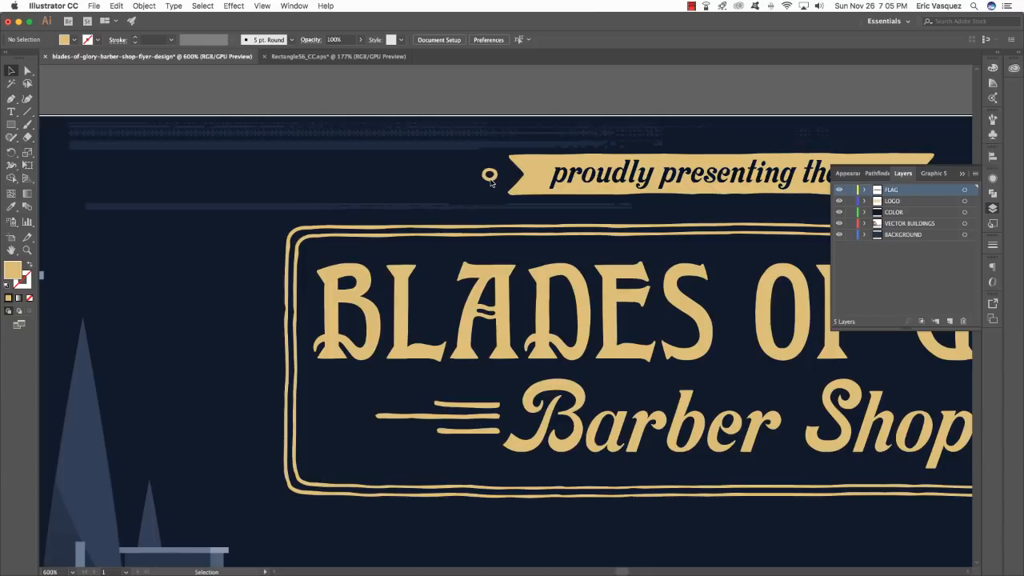
- Duplicate the small ring twice leftward into an evenly spaced row about 0.25 in wide and group the three rings
drag(492, 181, 468, 182)
click(491, 80)
drag(470, 183, 450, 183)
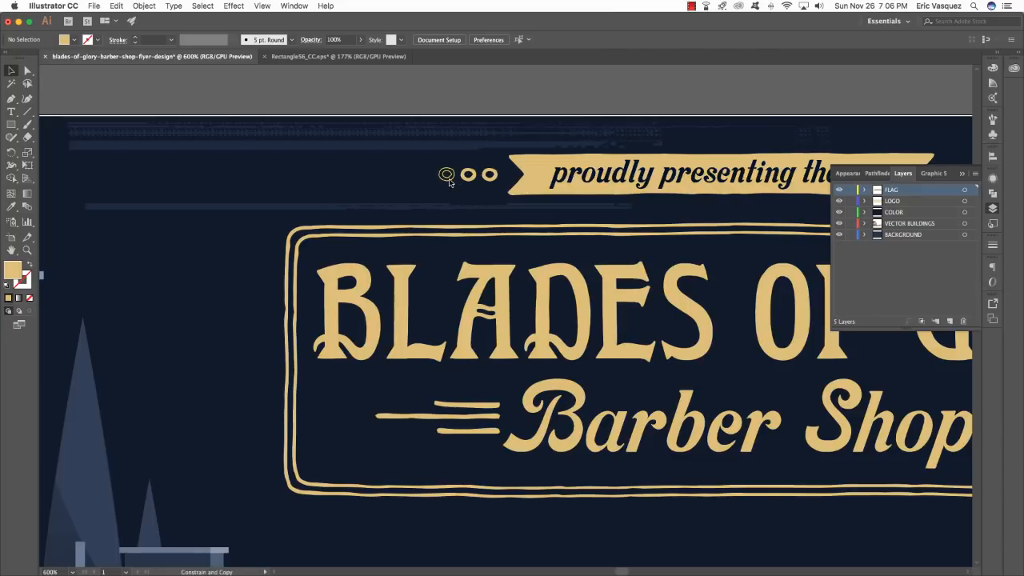
click(465, 90)
click(455, 176)
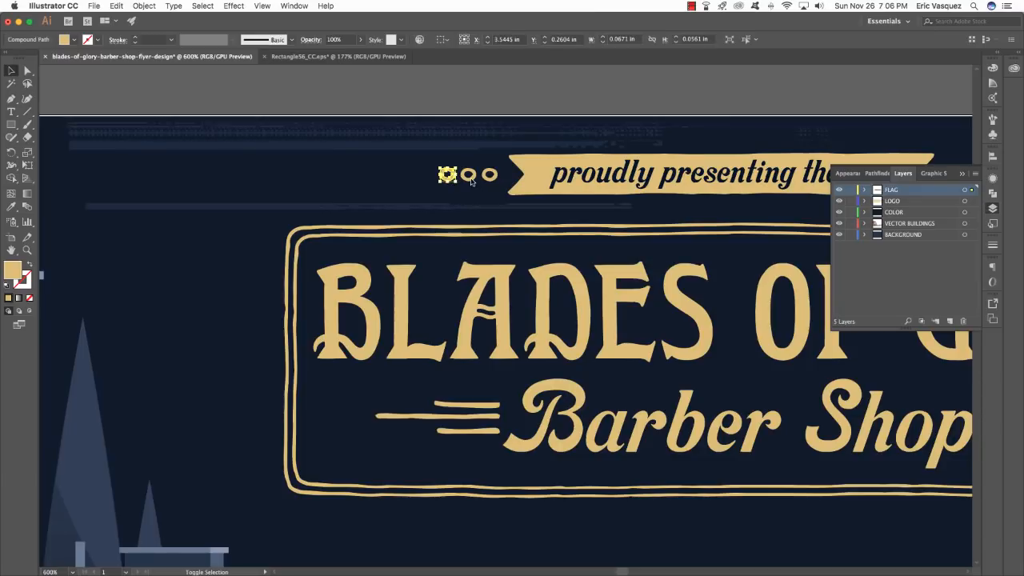
shift+click(472, 181)
shift+click(493, 179)
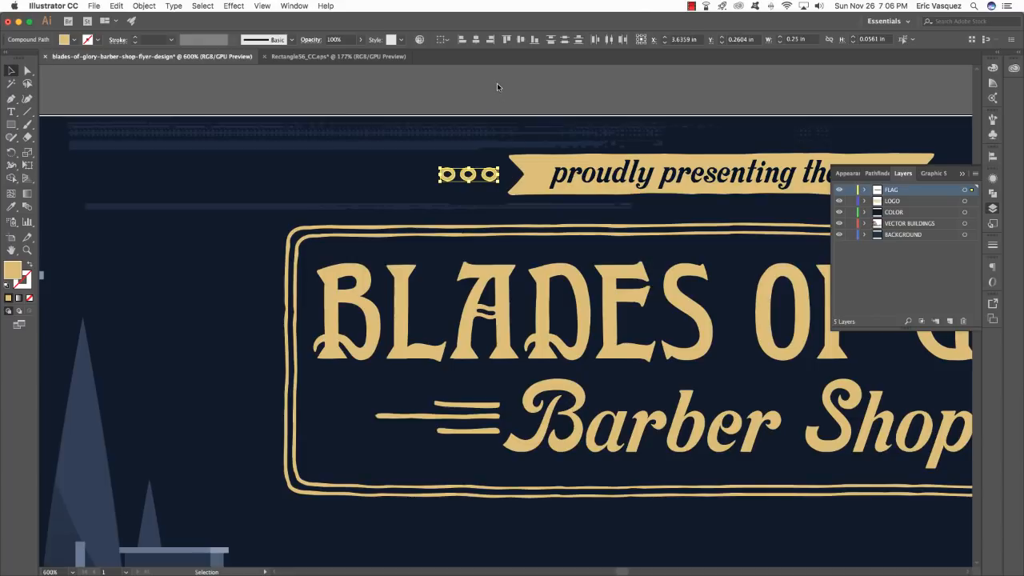
key(super+g)
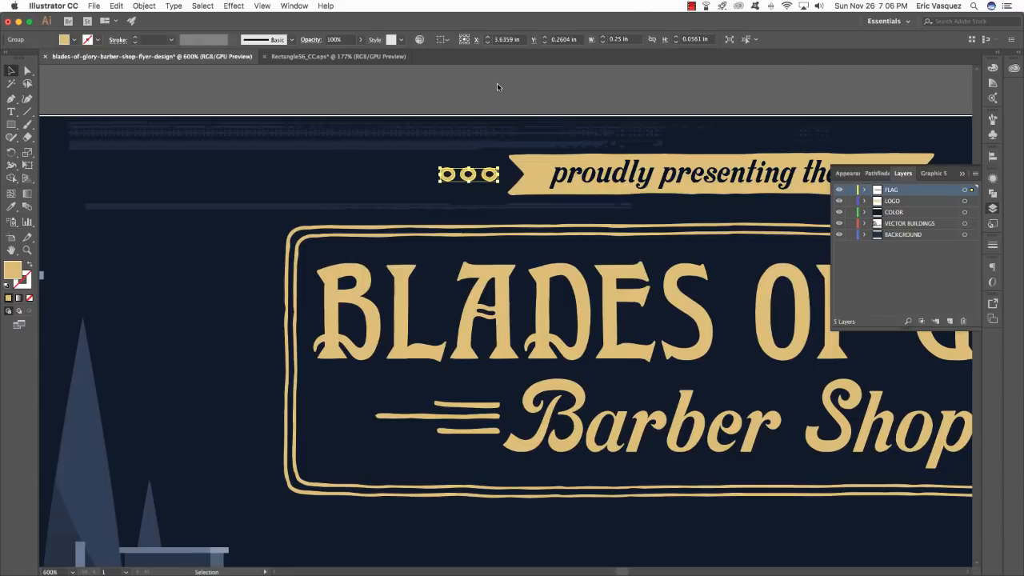
click(497, 87)
- Duplicate the three-ring group across to the flag's right end, placing the copy at about X 5.80 in, Y 0.26 in
drag(691, 120, 408, 114)
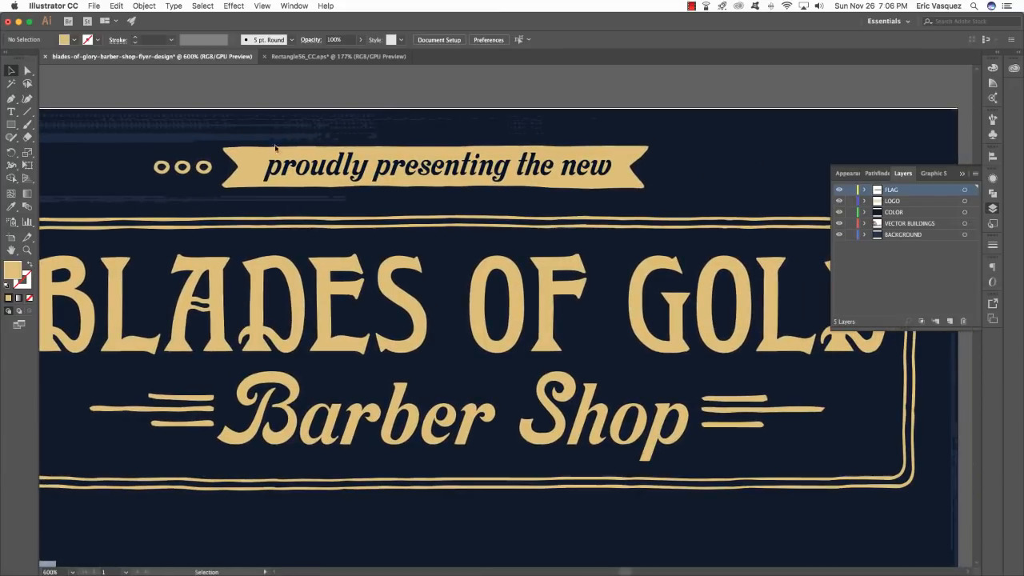
click(187, 173)
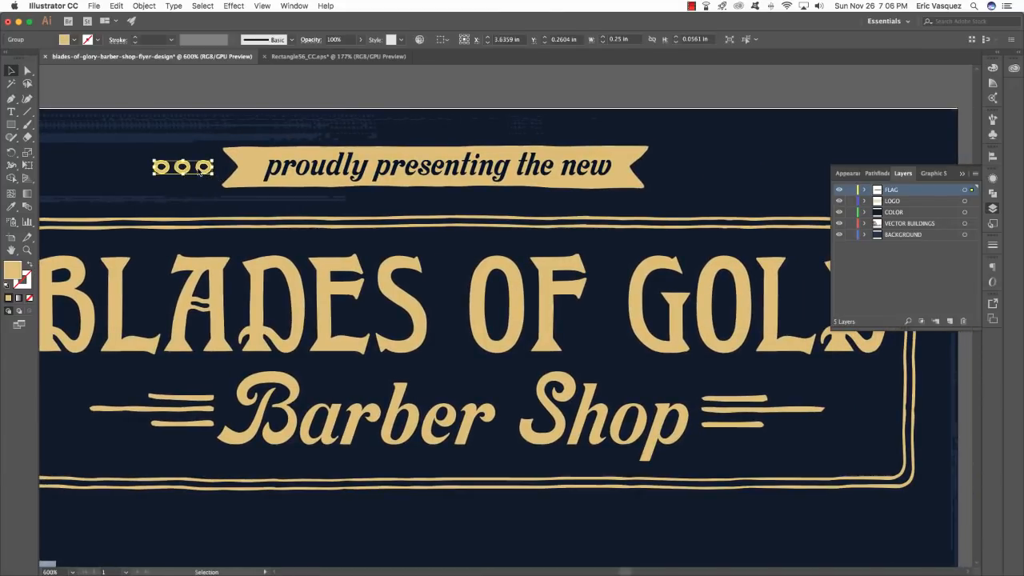
drag(200, 172, 689, 177)
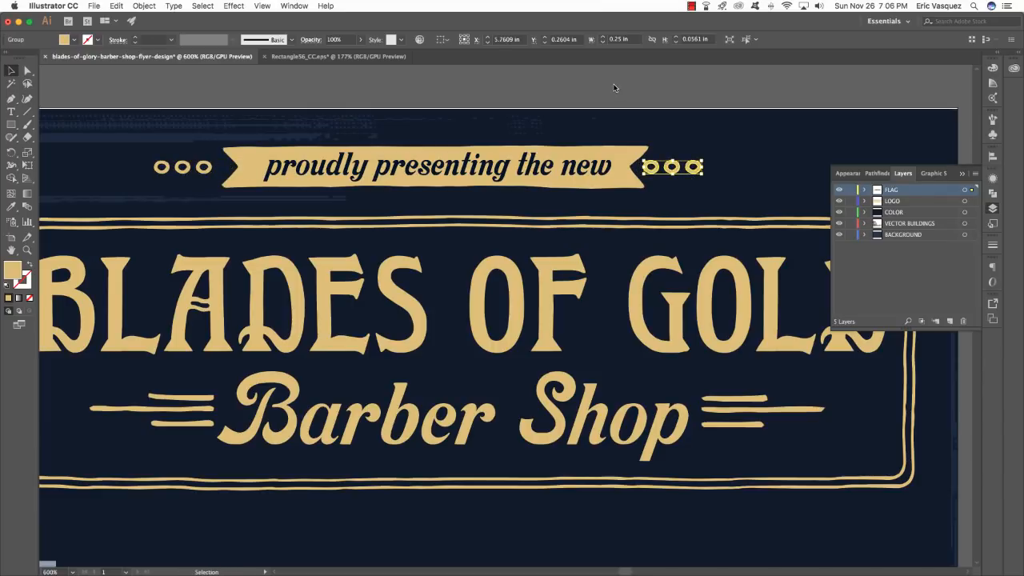
key(Right)
key(Right)
key(Right)
key(Right)
key(Right)
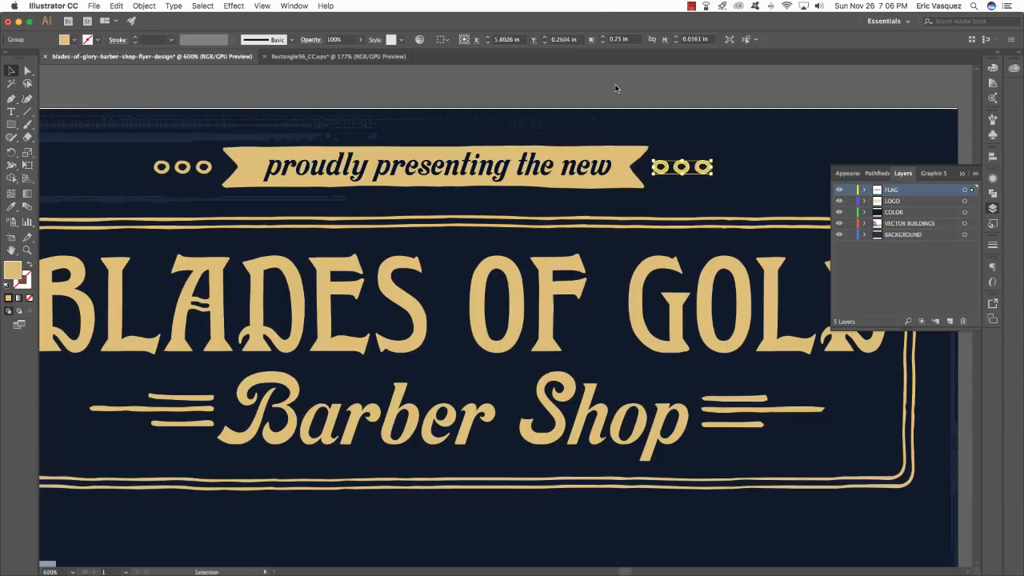
click(616, 88)
scroll(563, 112, left, 3)
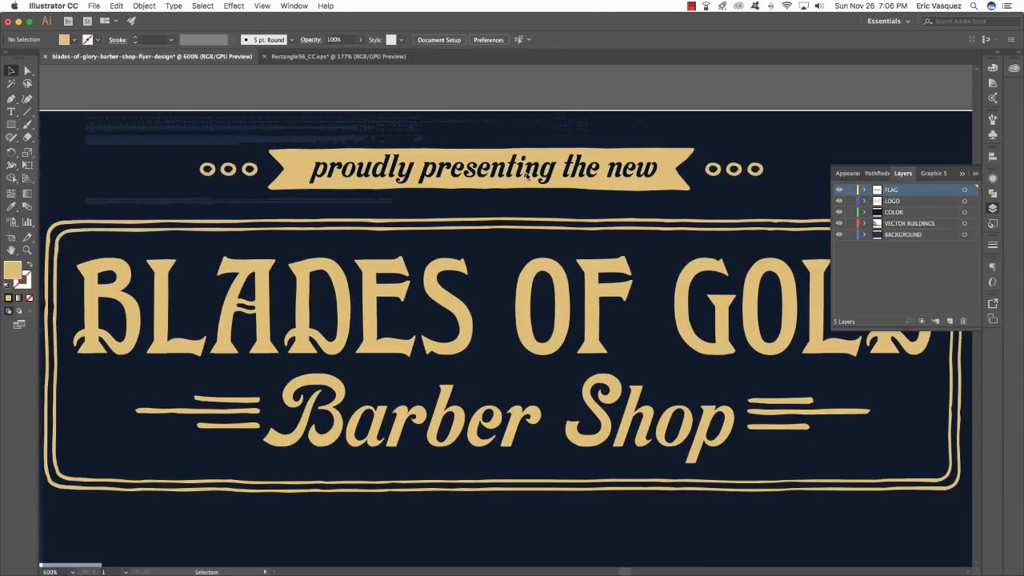
- Align the "proudly presenting the new" lettering and the gold flag horizontally by their centres
click(324, 175)
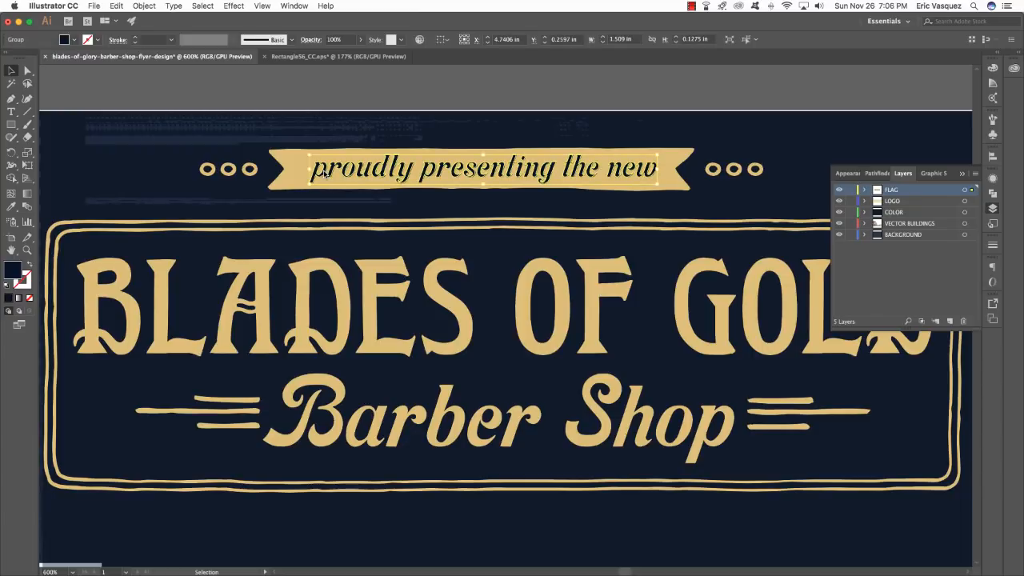
shift+click(287, 154)
drag(286, 155, 368, 156)
key(super+h)
drag(505, 164, 438, 168)
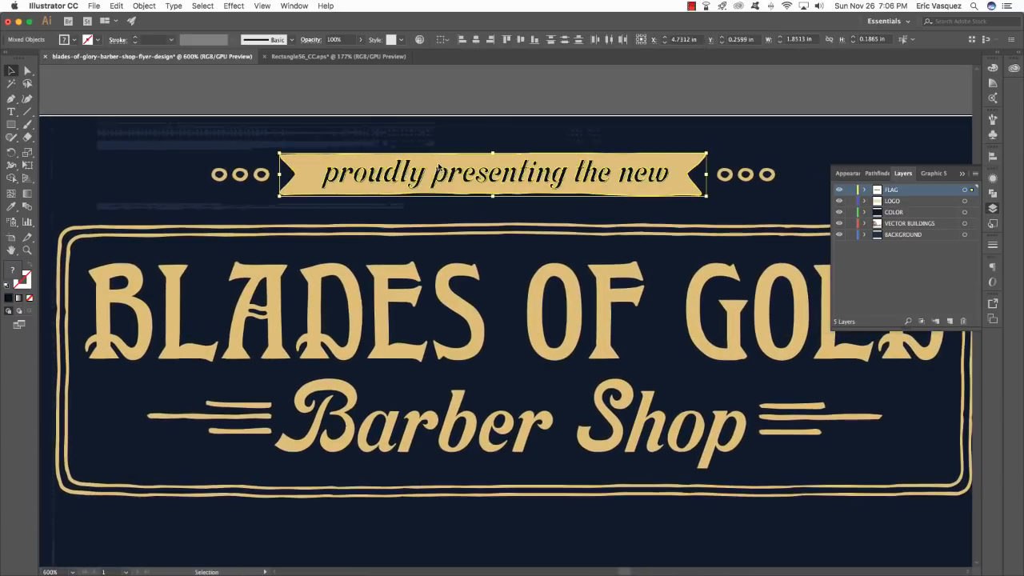
click(476, 40)
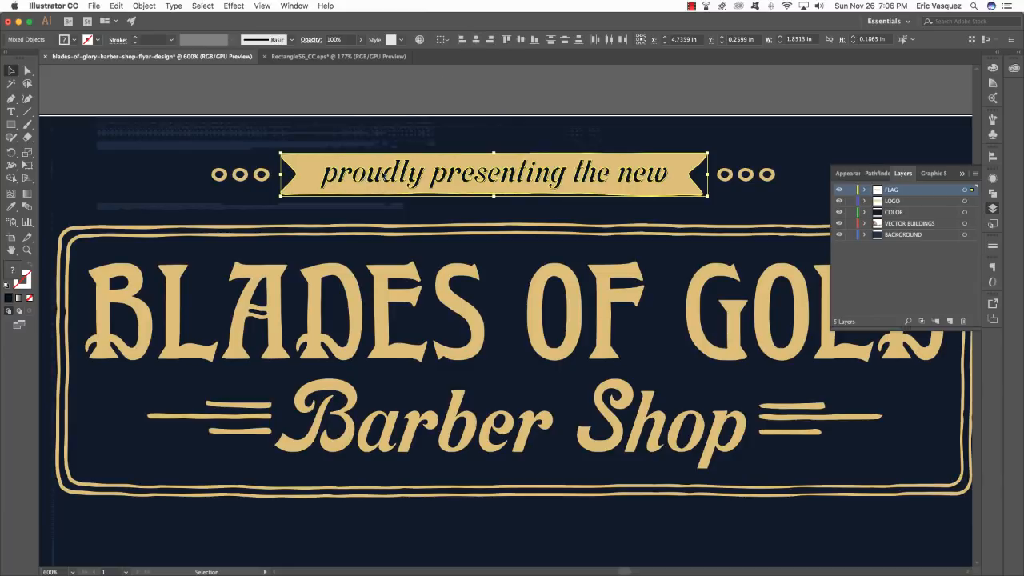
- Group the flag, its lettering and both three-ring groups into one banner group
key(shift+super+o)
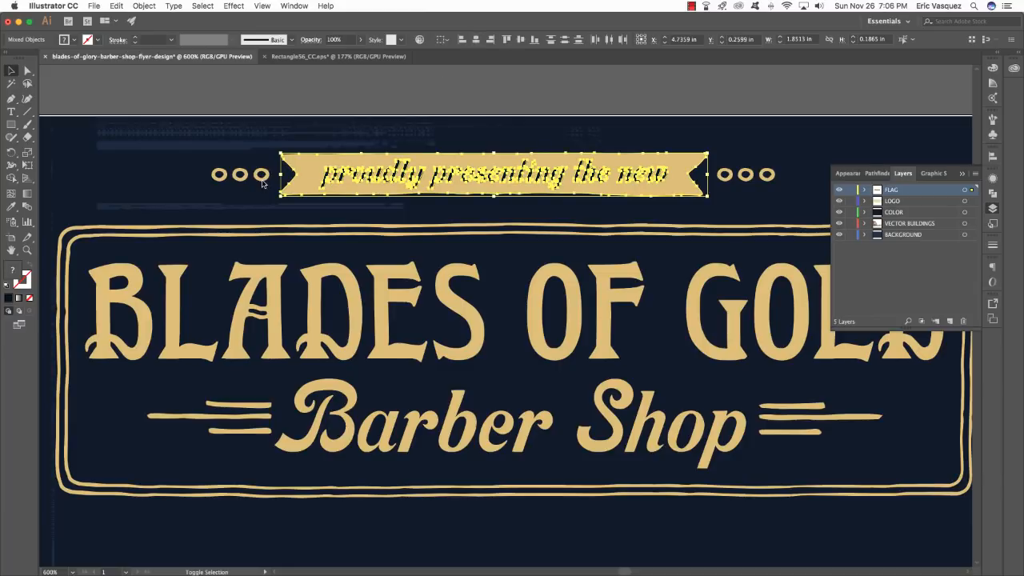
shift+click(262, 177)
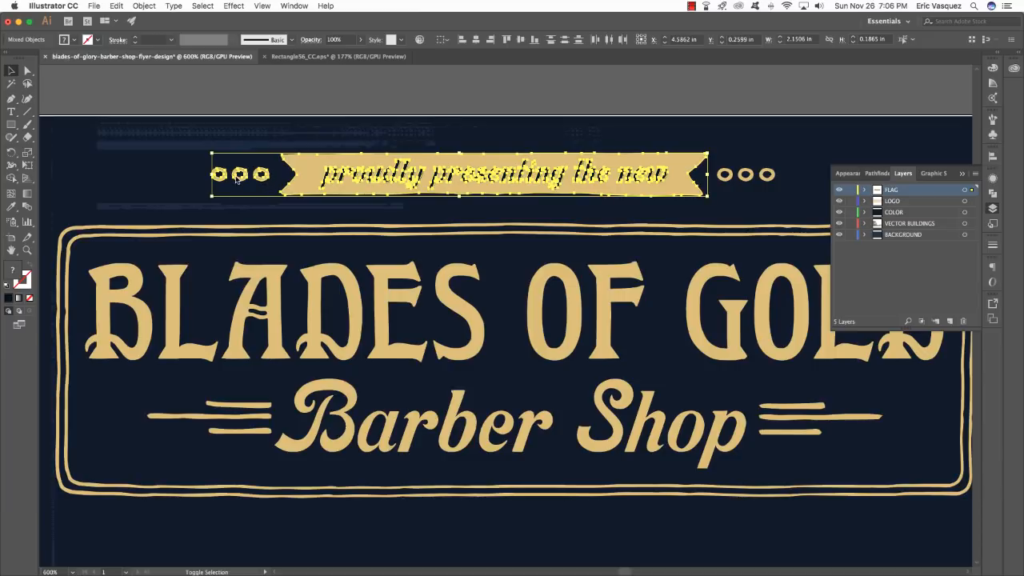
shift+click(724, 183)
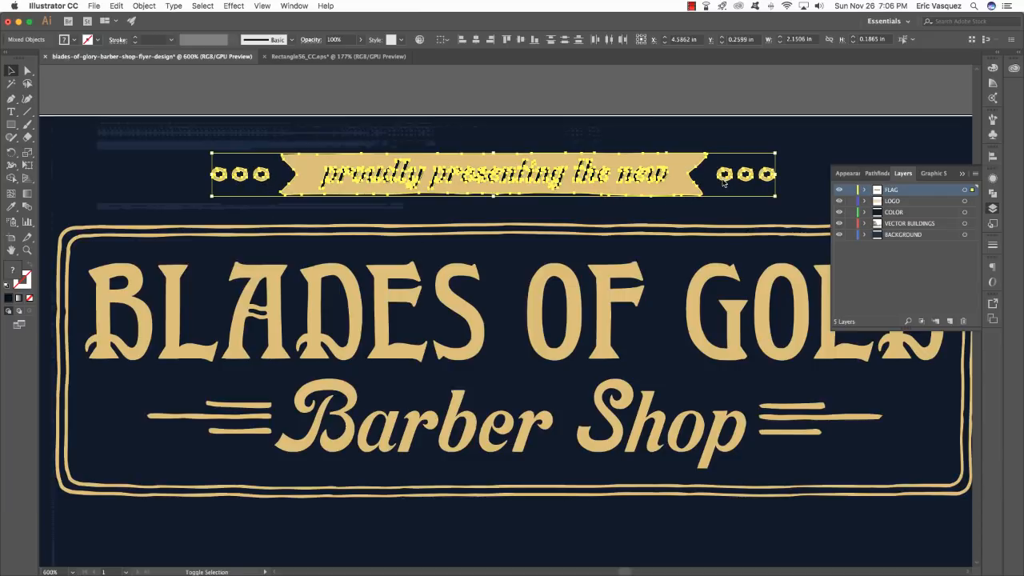
key(super+g)
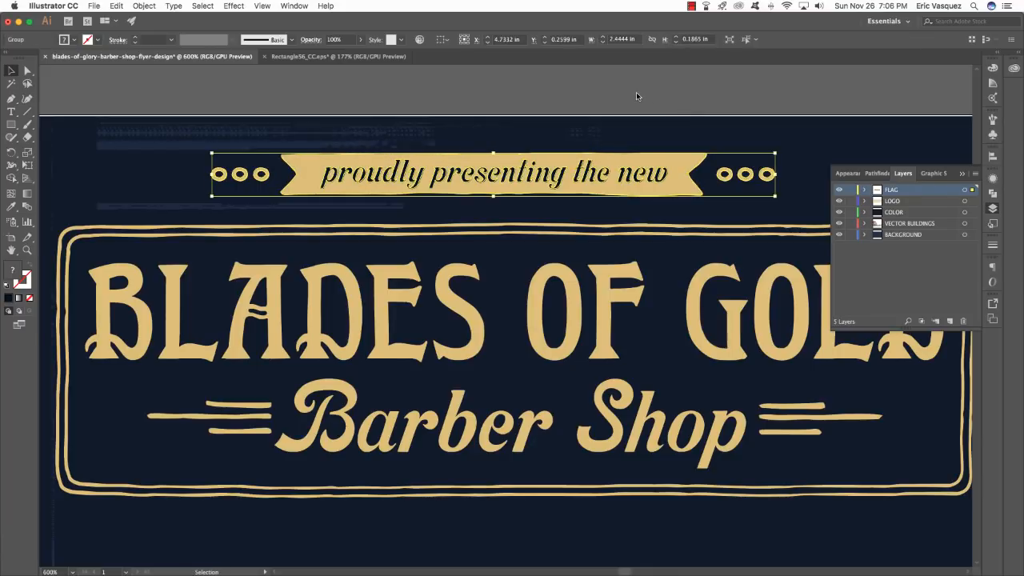
click(636, 96)
- Align the banner group and the Blades of Gold logo group horizontally by their centres and deselect them
key(super+minus)
key(super+minus)
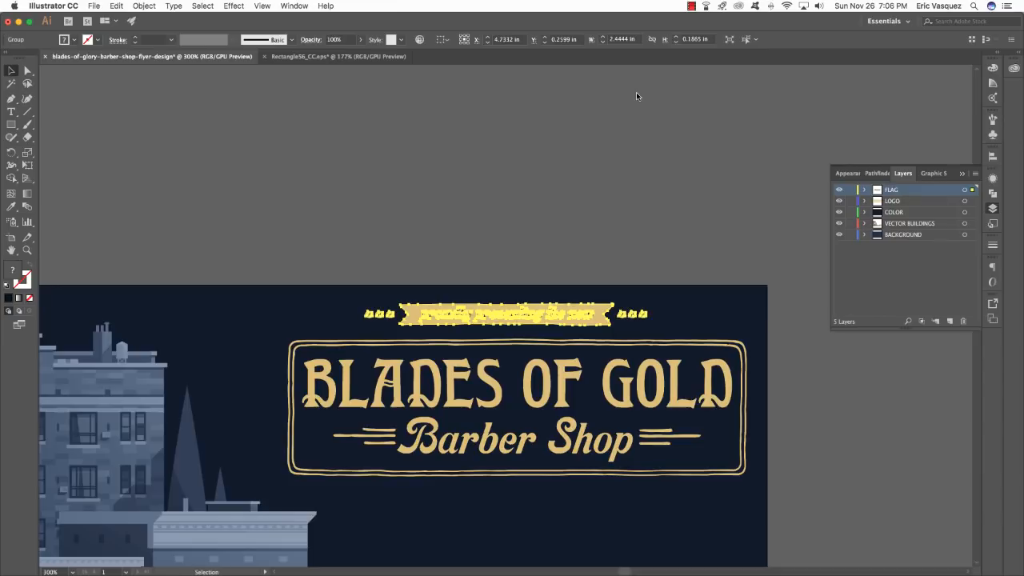
scroll(636, 96, down, 5)
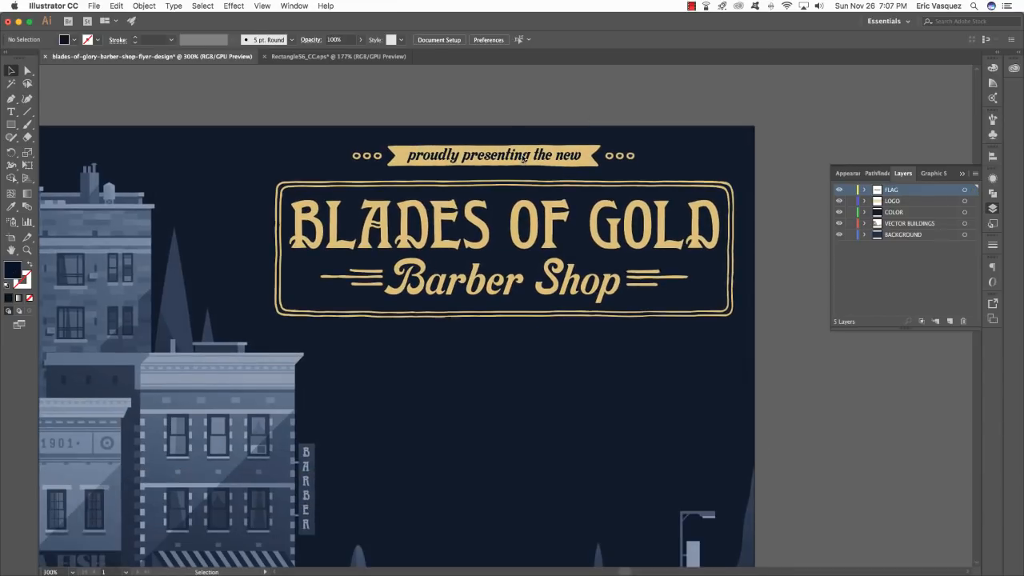
click(525, 158)
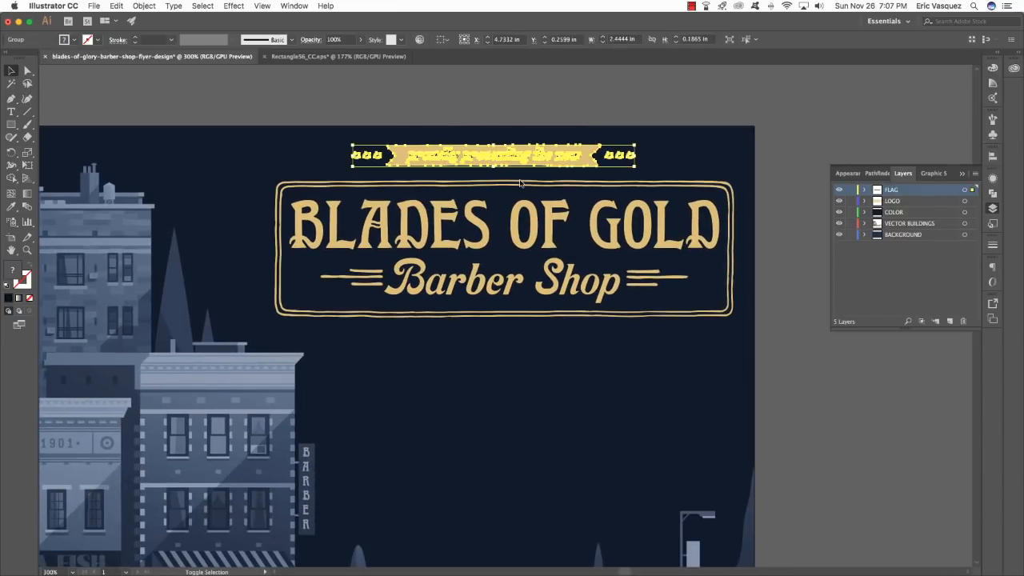
shift+click(520, 183)
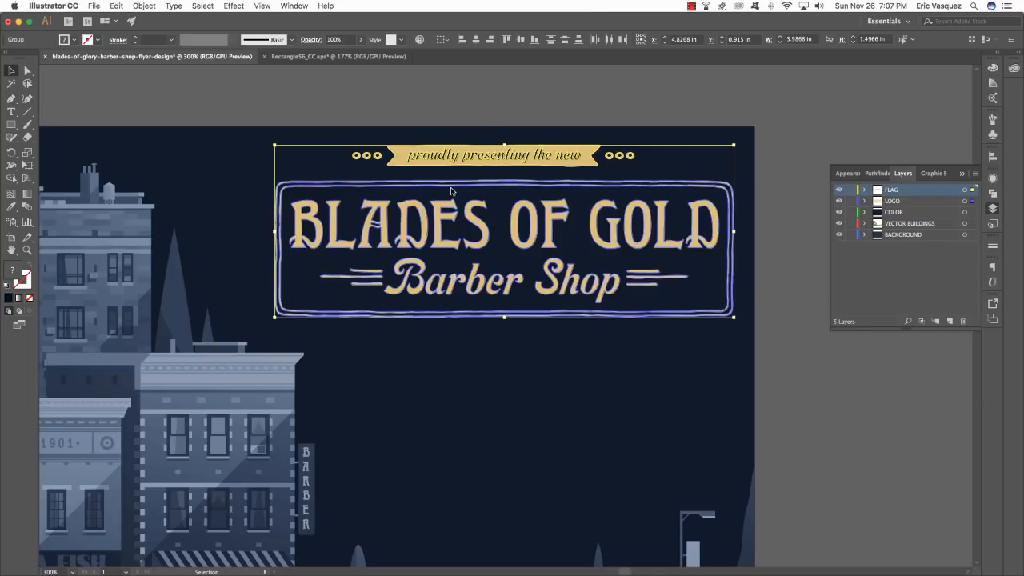
click(476, 39)
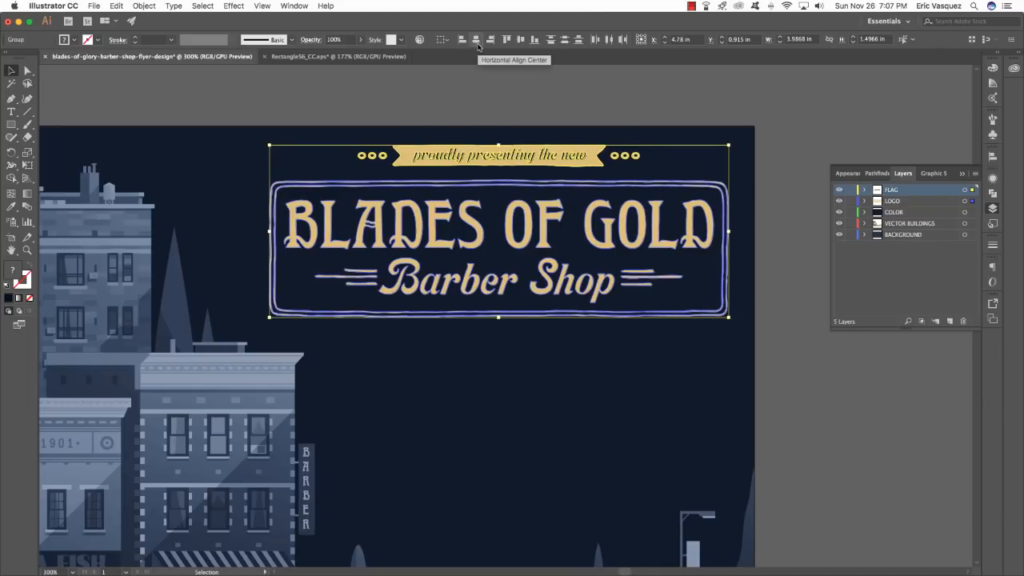
click(515, 96)
drag(516, 100, 533, 100)
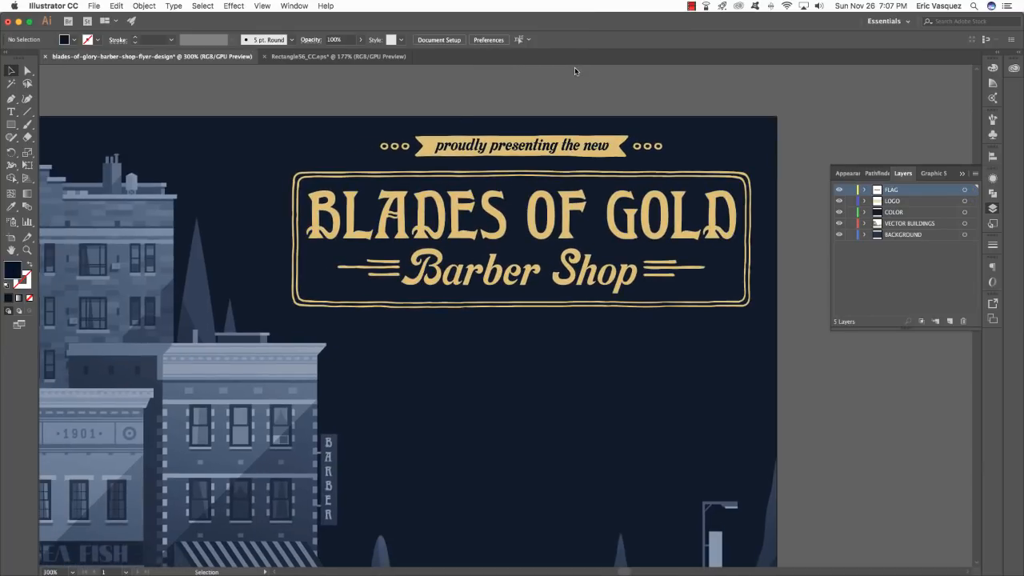
- Switch to Finder, open Special_Offers_CC.eps from the Retro Supply Co folder in Illustrator, then copy its lettering group and close the file
key(super+Tab)
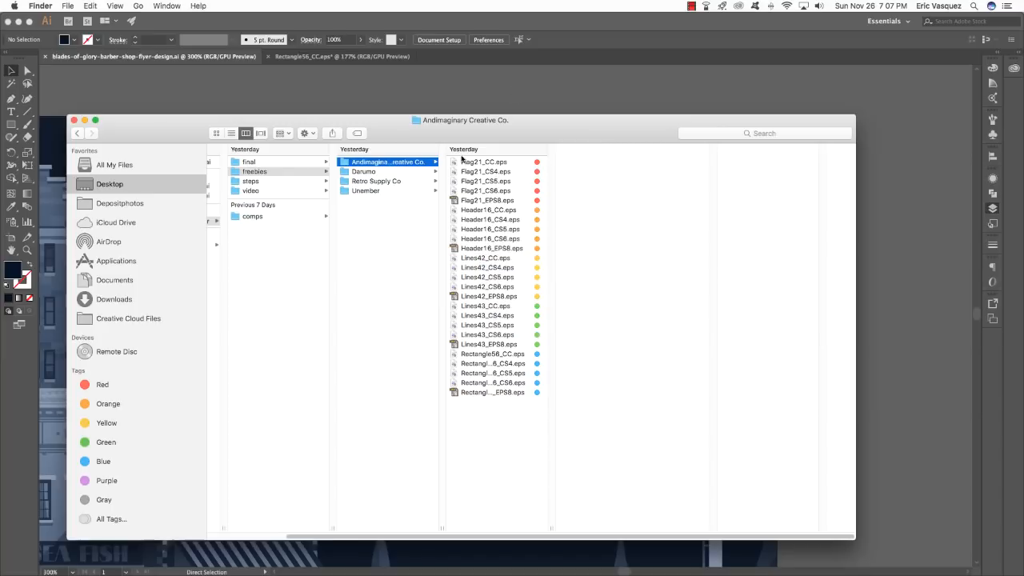
click(396, 181)
scroll(656, 453, down, 2)
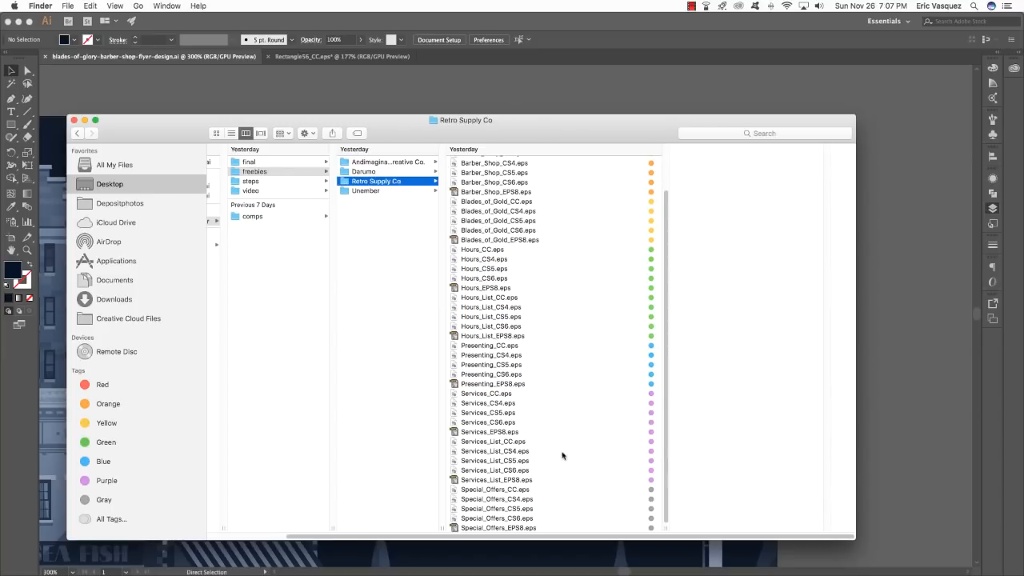
click(491, 489)
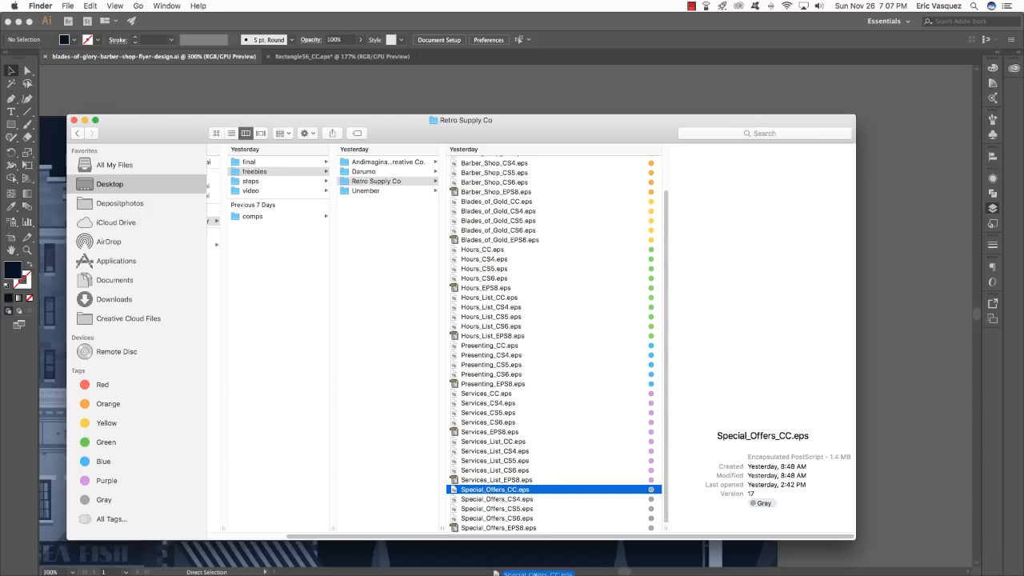
click(521, 554)
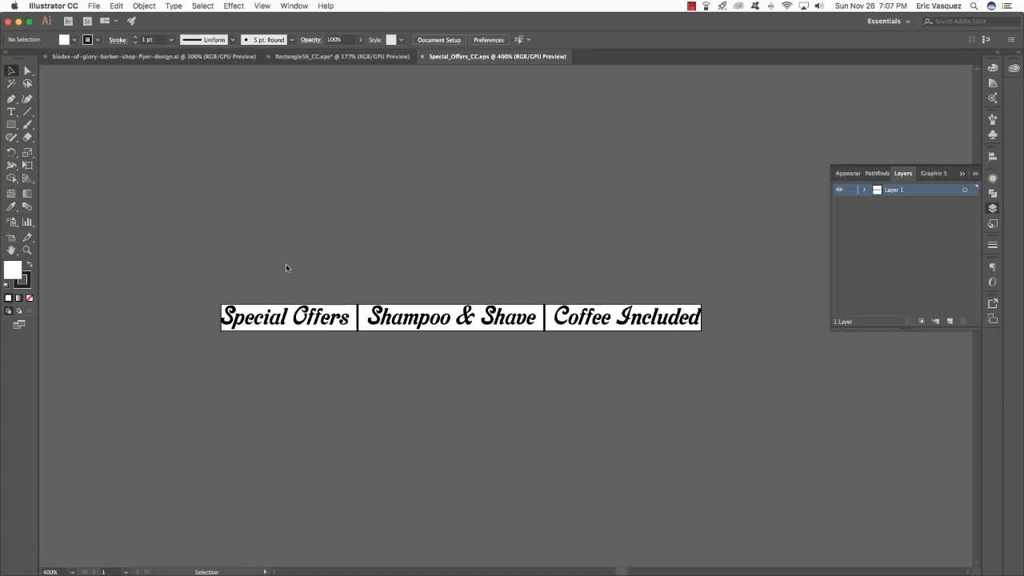
drag(286, 264, 743, 460)
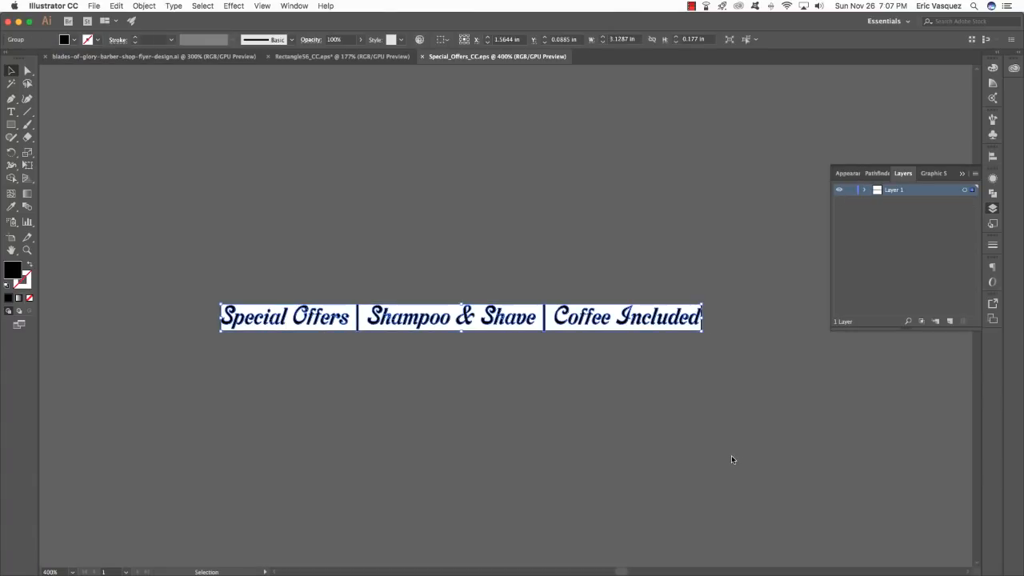
key(super+w)
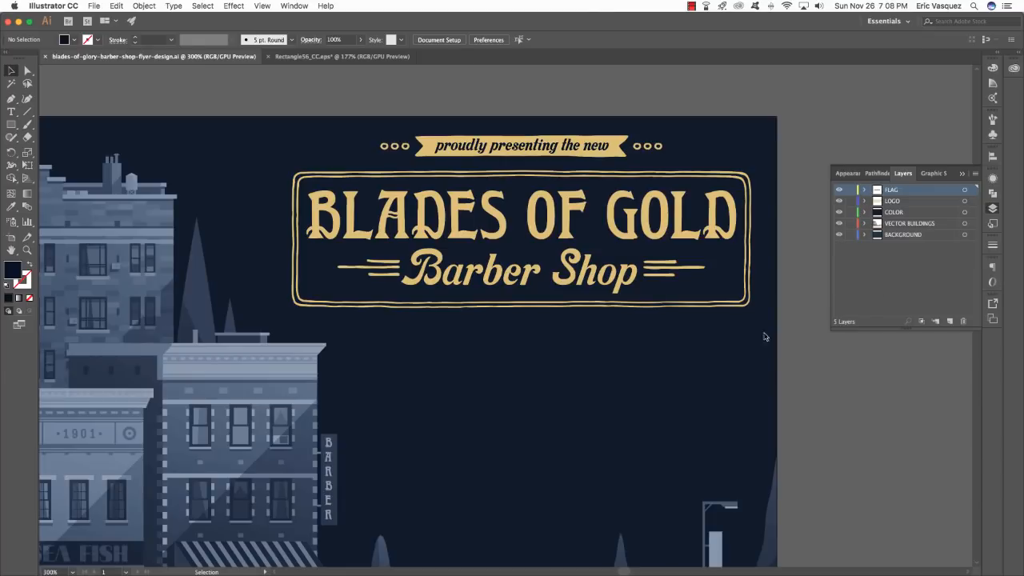
- Add a new layer named SPECIAL OFFERS and place it between the LOGO and COLOR layers
click(950, 323)
double_click(896, 190)
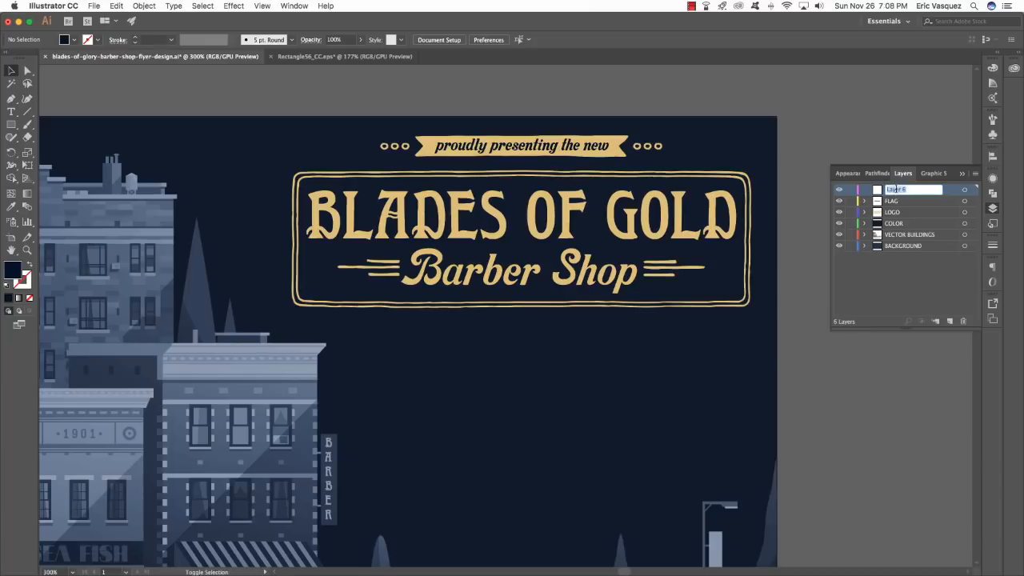
text(St)
key(Return)
drag(939, 195, 935, 216)
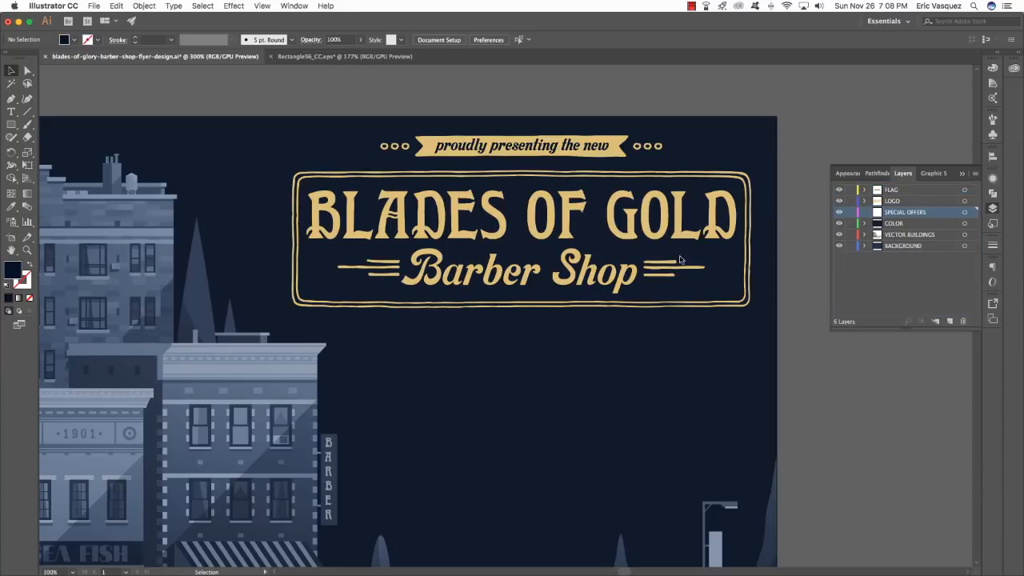
- Paste the special offers lettering onto its layer, place it centred just below the logo frame, and fill it with blue 3A5B7C
key(super+v)
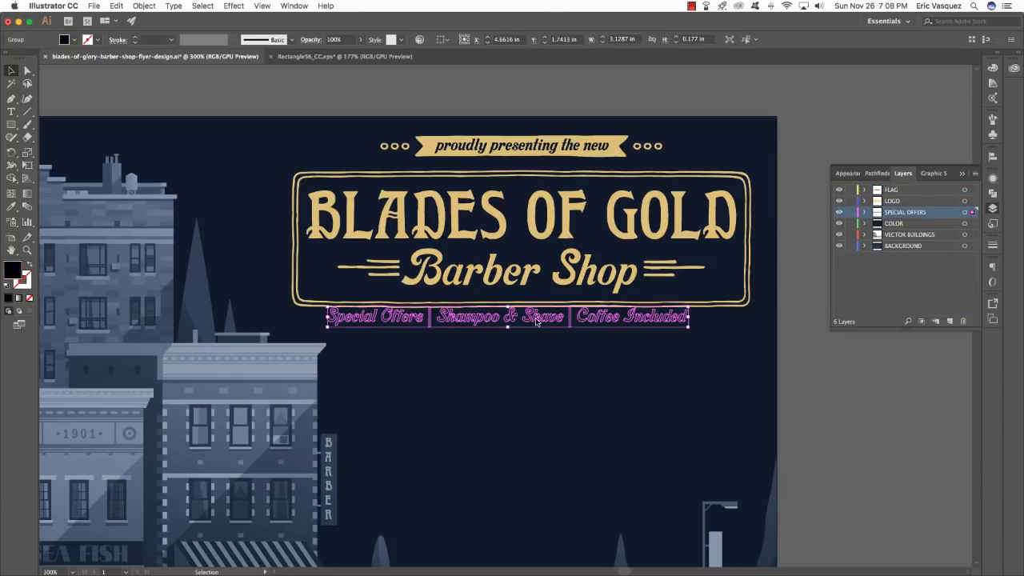
drag(536, 321, 549, 332)
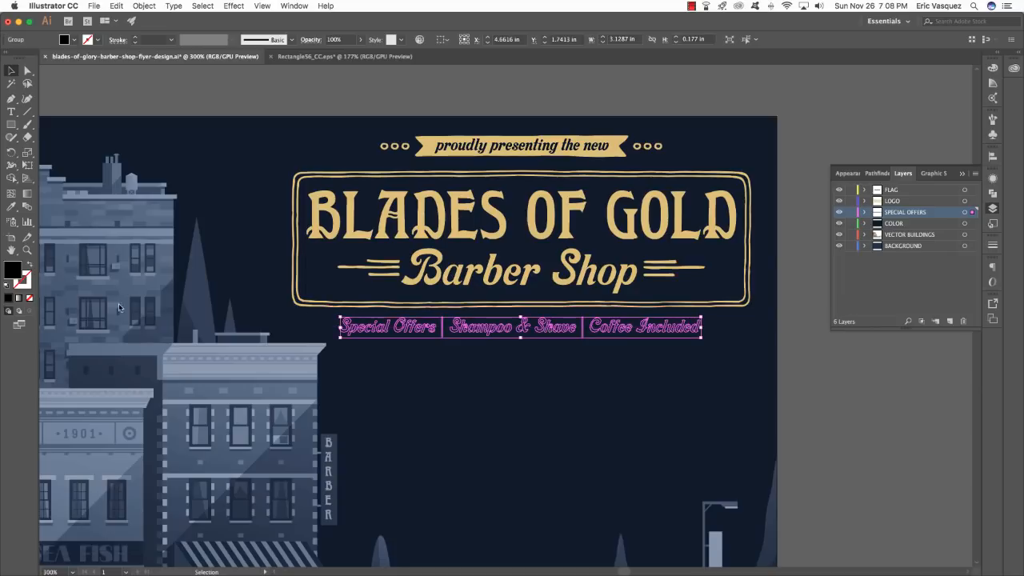
double_click(13, 270)
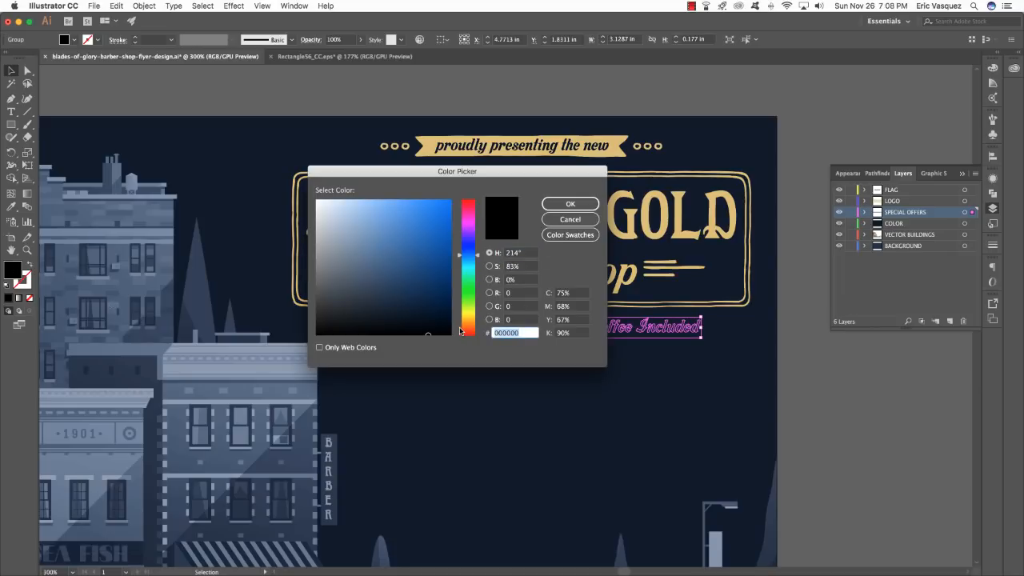
text(3A5B7C)
click(571, 204)
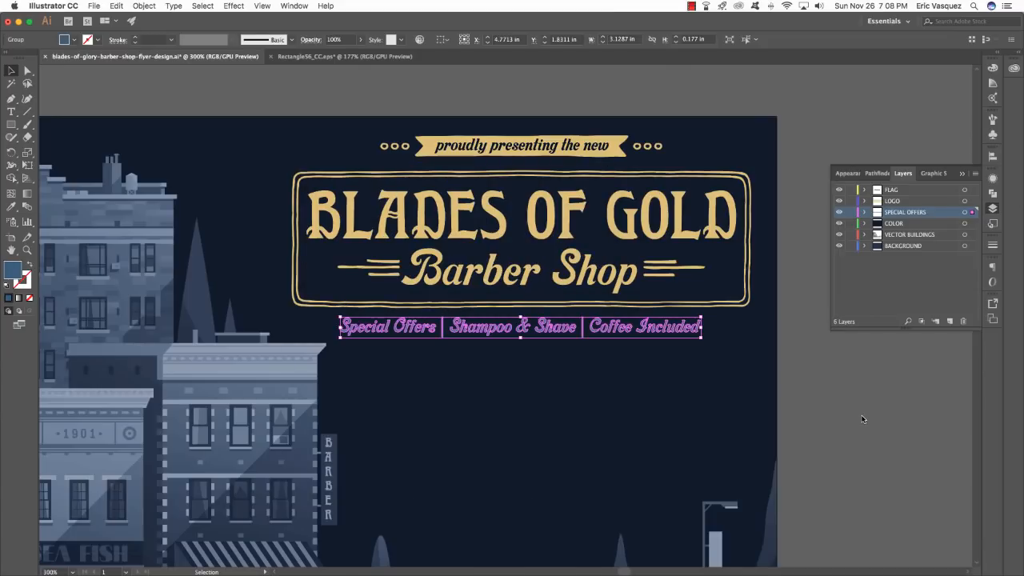
click(660, 350)
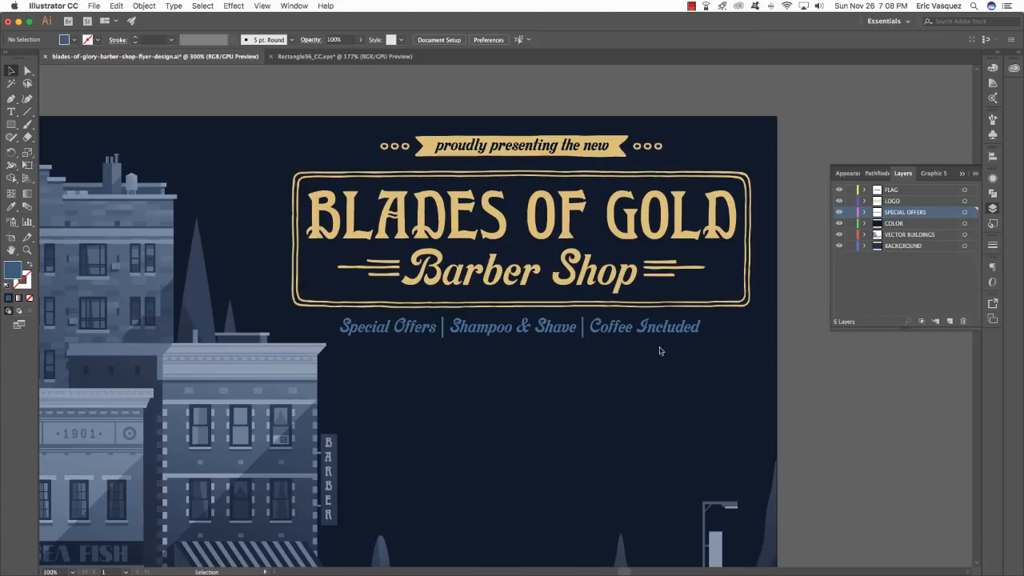
click(478, 331)
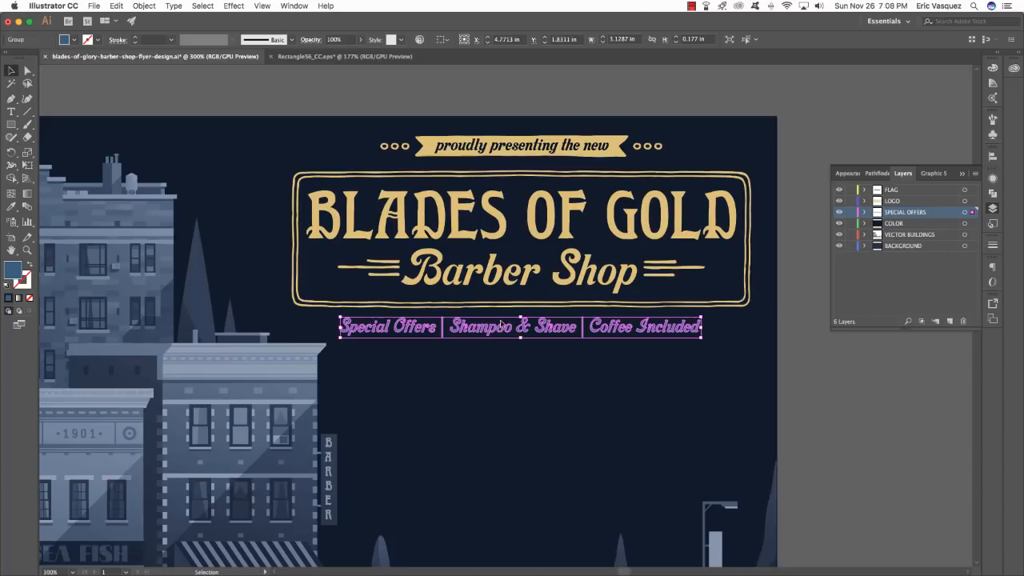
click(846, 384)
scroll(677, 400, down, 3)
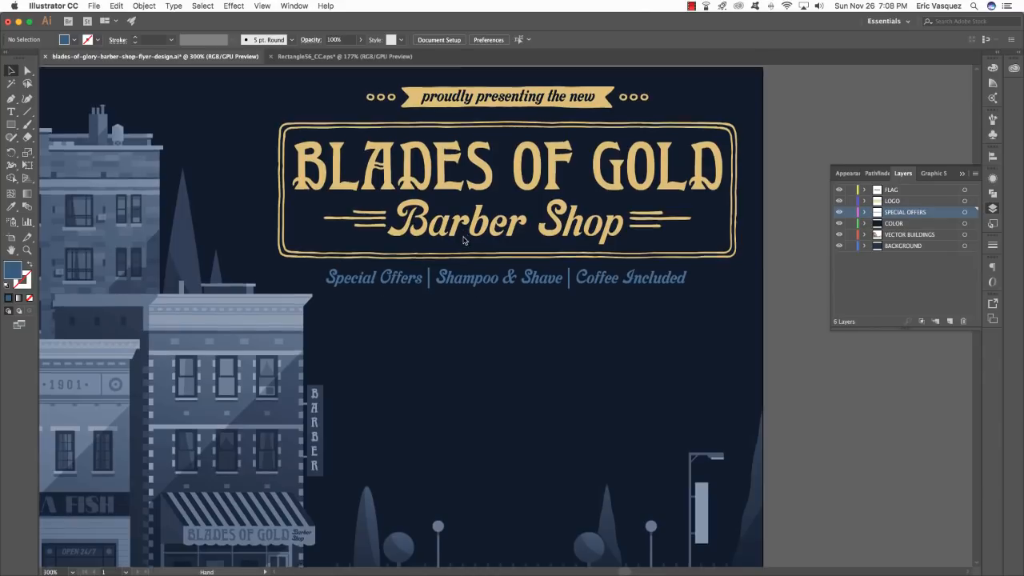
scroll(462, 254, up, 1)
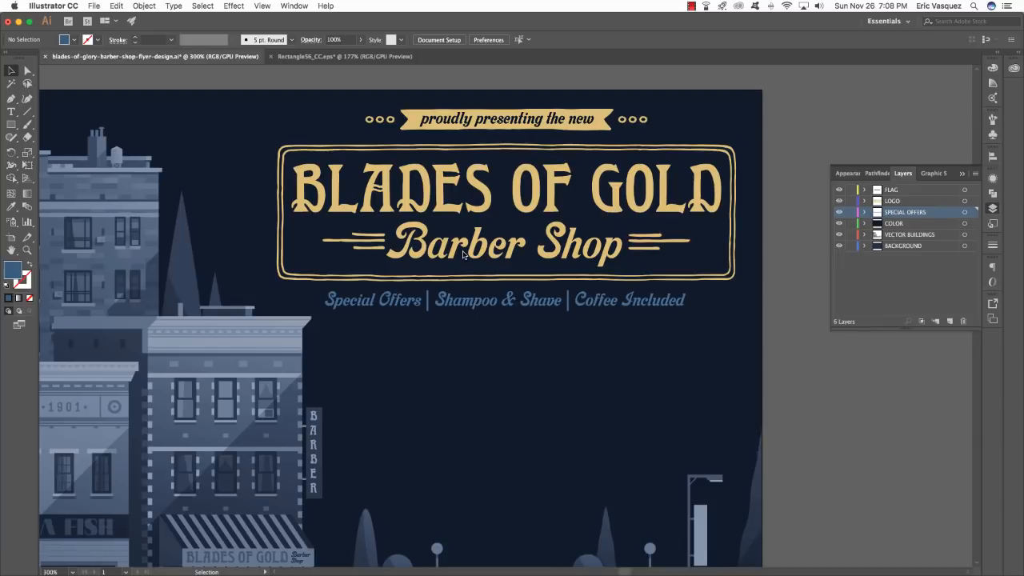
- Switch to Finder, open Shears_CC.eps from the Unember folder in Illustrator, then copy the shears artwork and close the file
key(super+Tab)
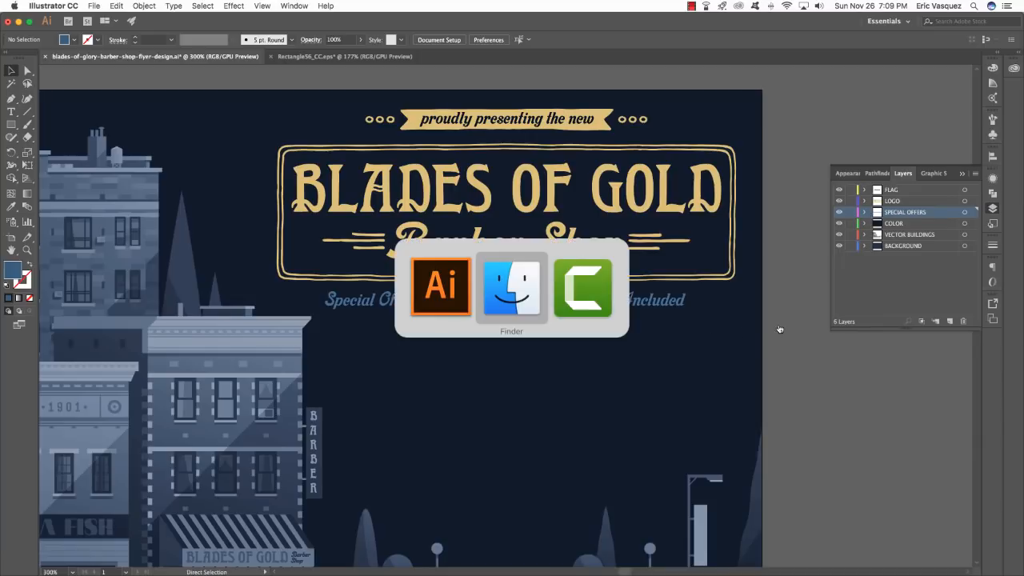
click(378, 190)
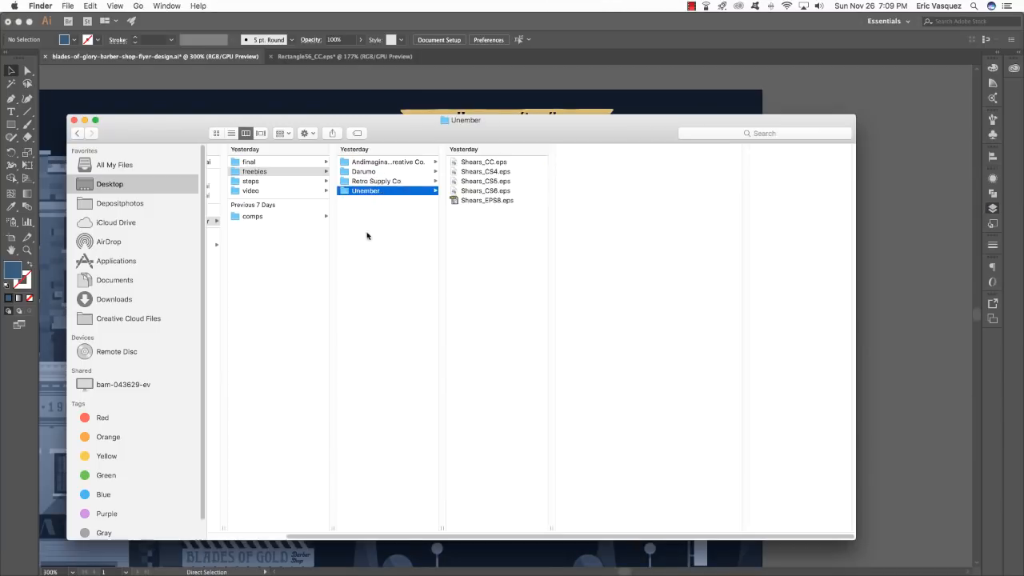
click(480, 164)
drag(477, 166, 515, 568)
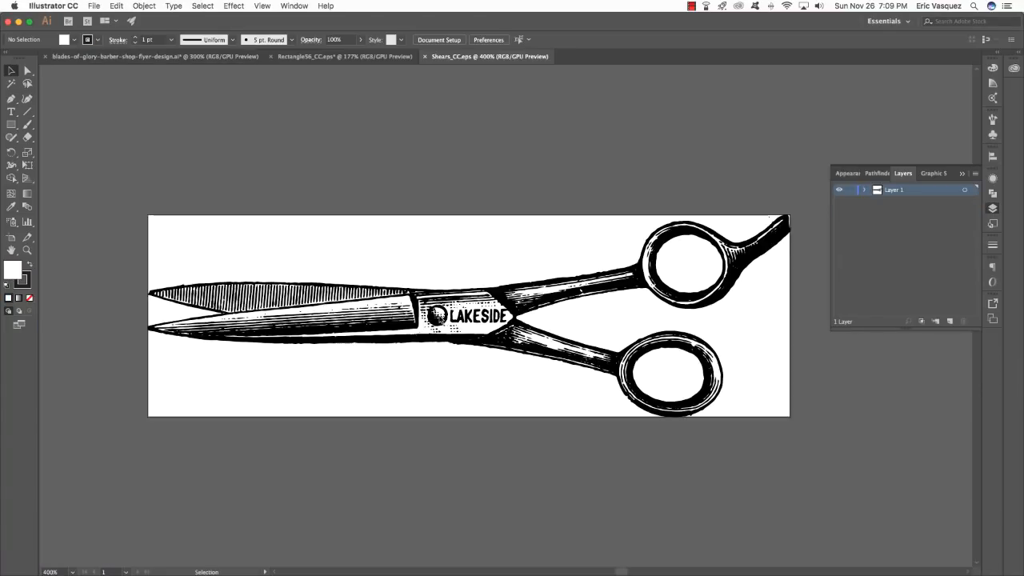
drag(582, 301, 552, 302)
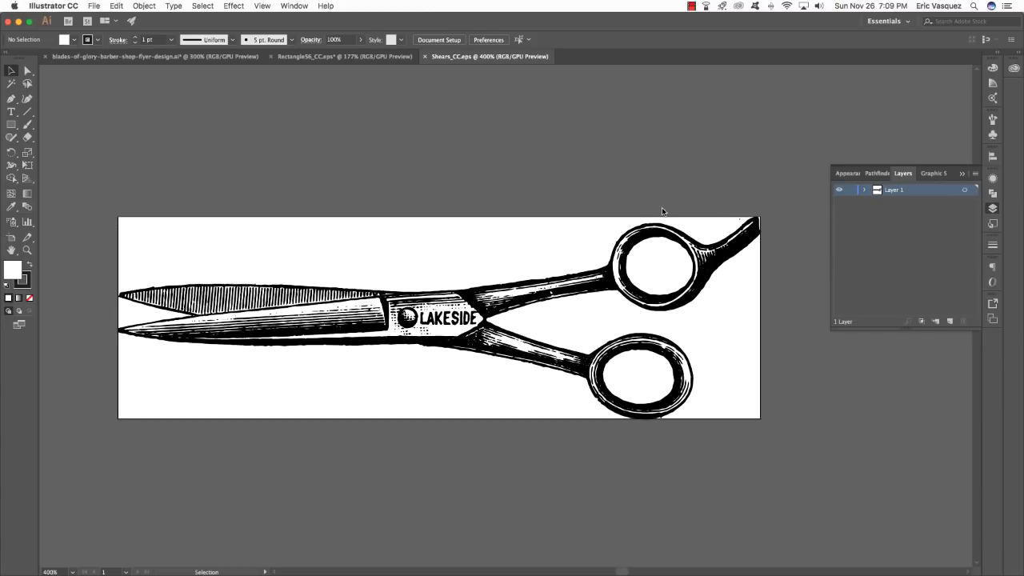
key(super+a)
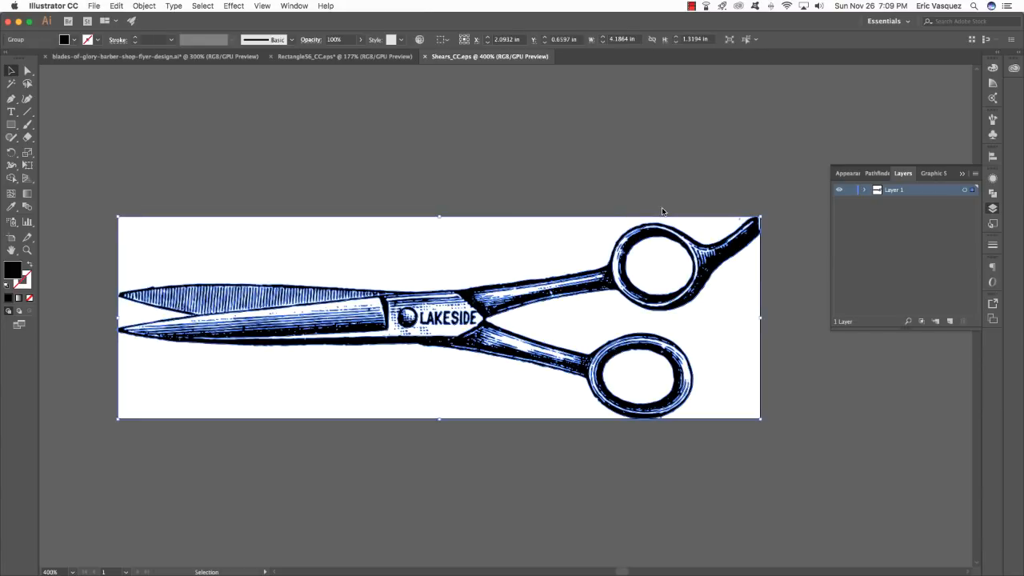
key(super+w)
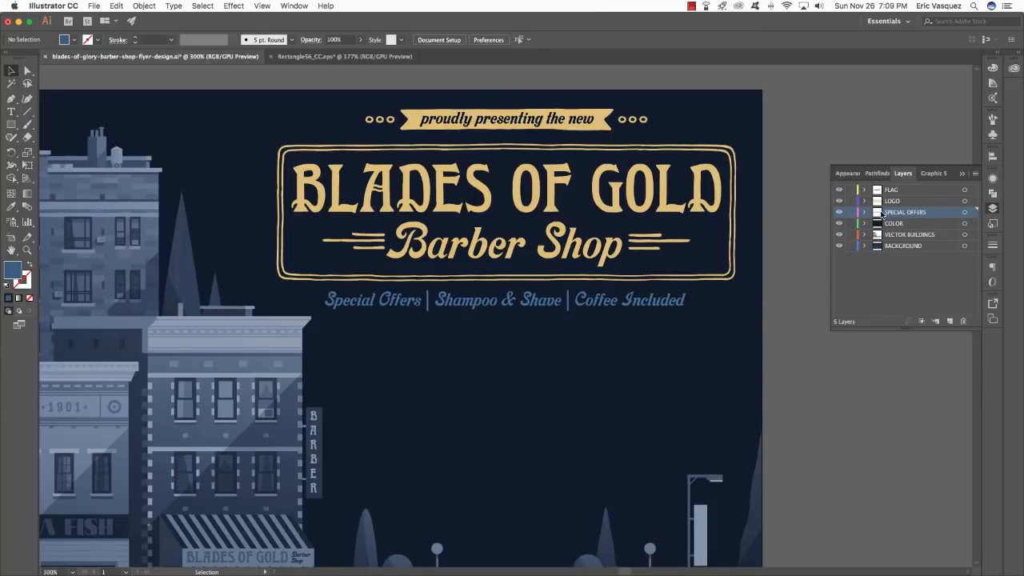
- Add a new layer named SHEARS between the LOGO and SPECIAL OFFERS layers
click(950, 320)
double_click(897, 215)
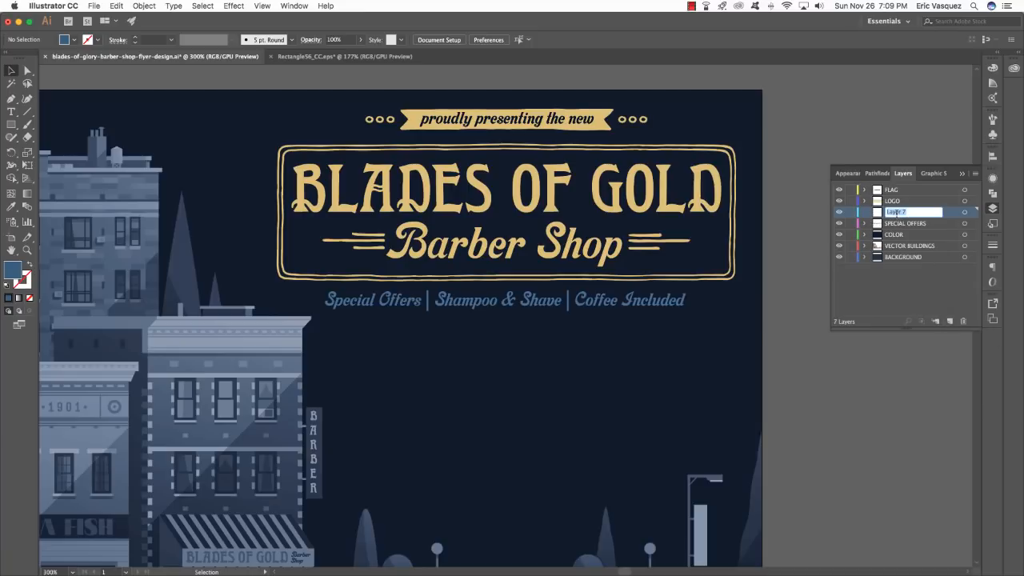
text(SHEARS)
key(Return)
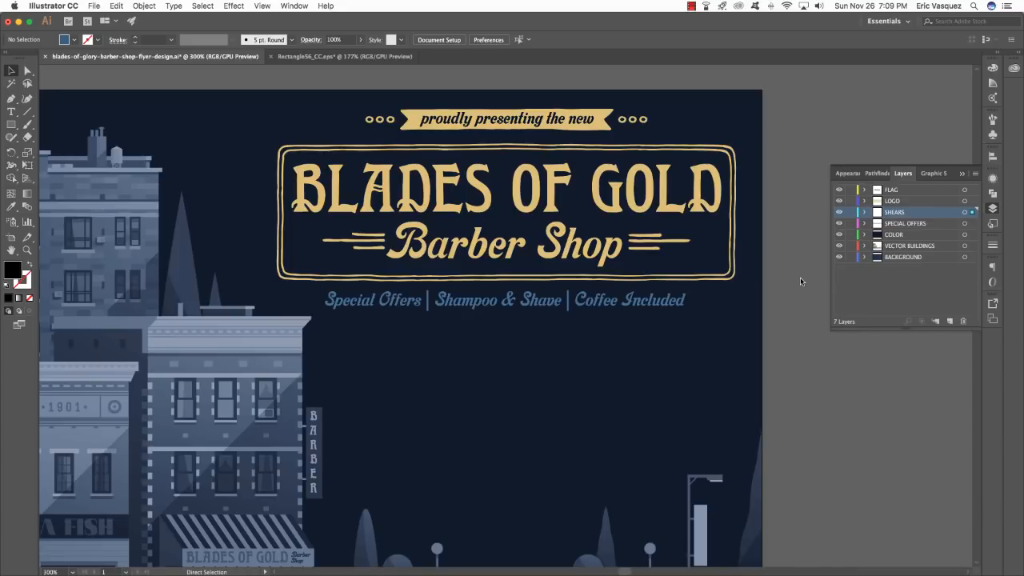
- Paste the shears below the special offers lettering and fill them with the blue sampled from that lettering
key(super+v)
drag(704, 297, 697, 374)
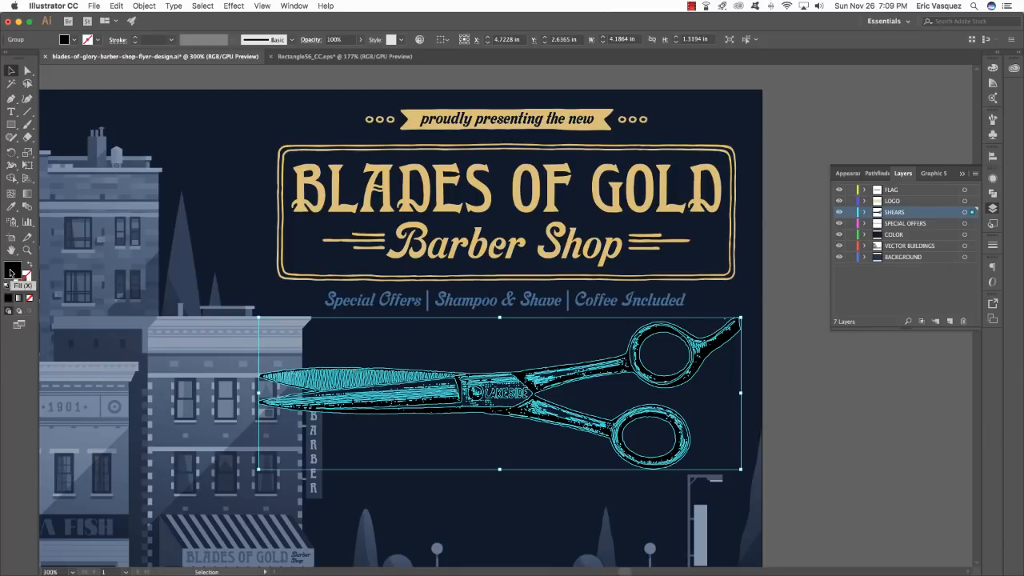
key(i)
click(372, 301)
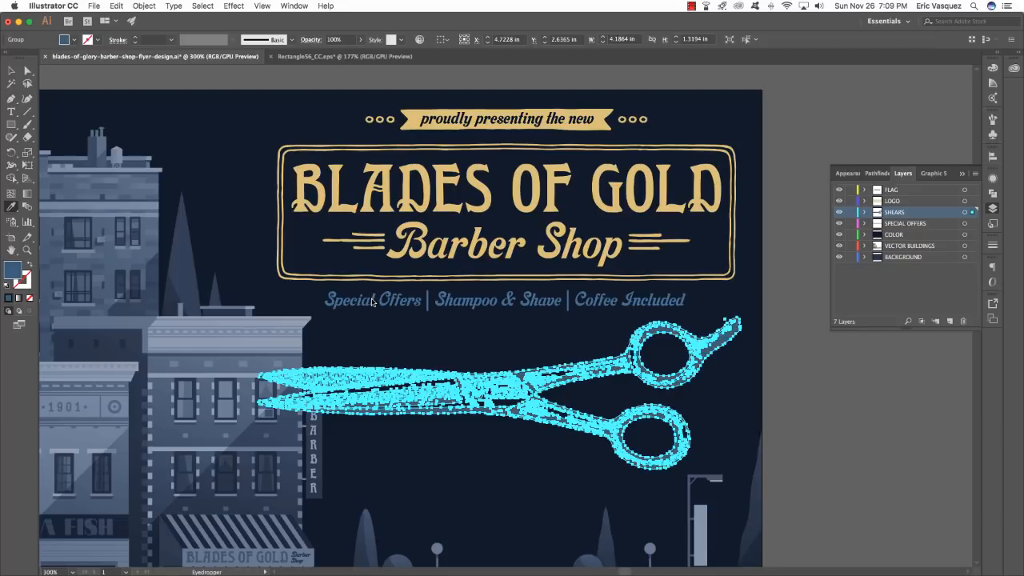
key(v)
click(833, 392)
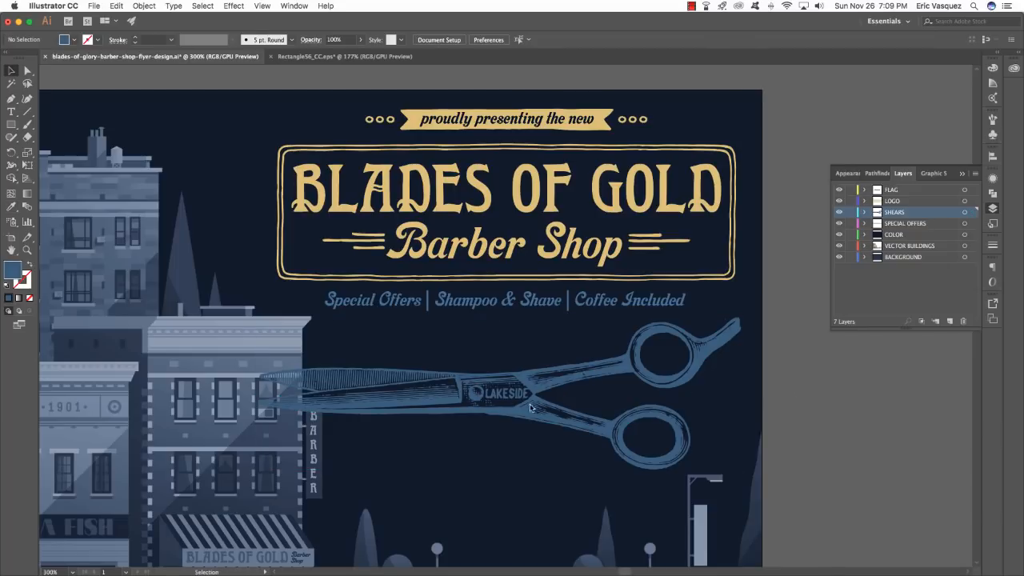
- Move the shears up behind the Blades of Gold logo and shift them slightly higher, then deselect them
drag(530, 417, 534, 239)
click(831, 392)
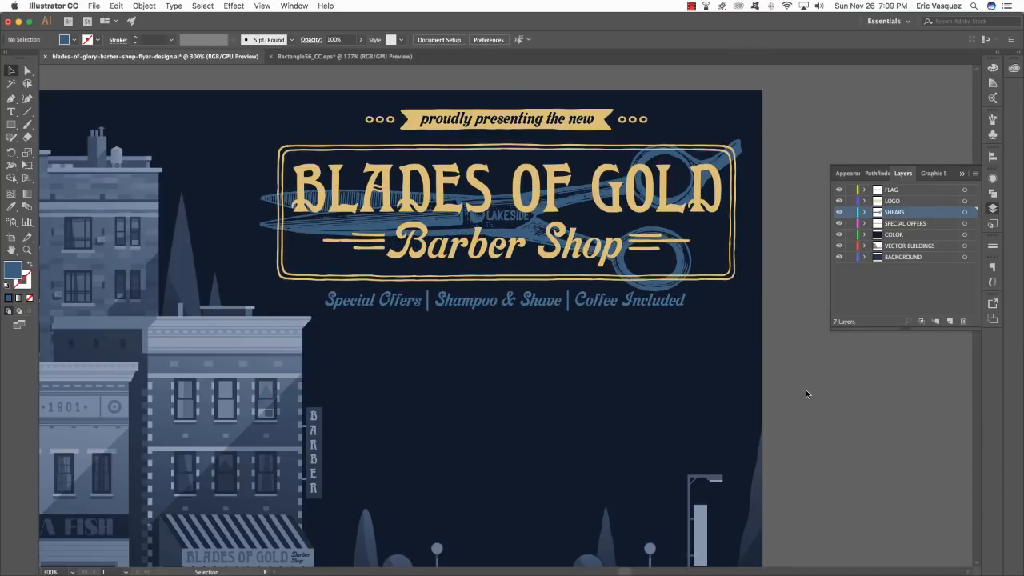
drag(737, 144, 737, 139)
click(822, 127)
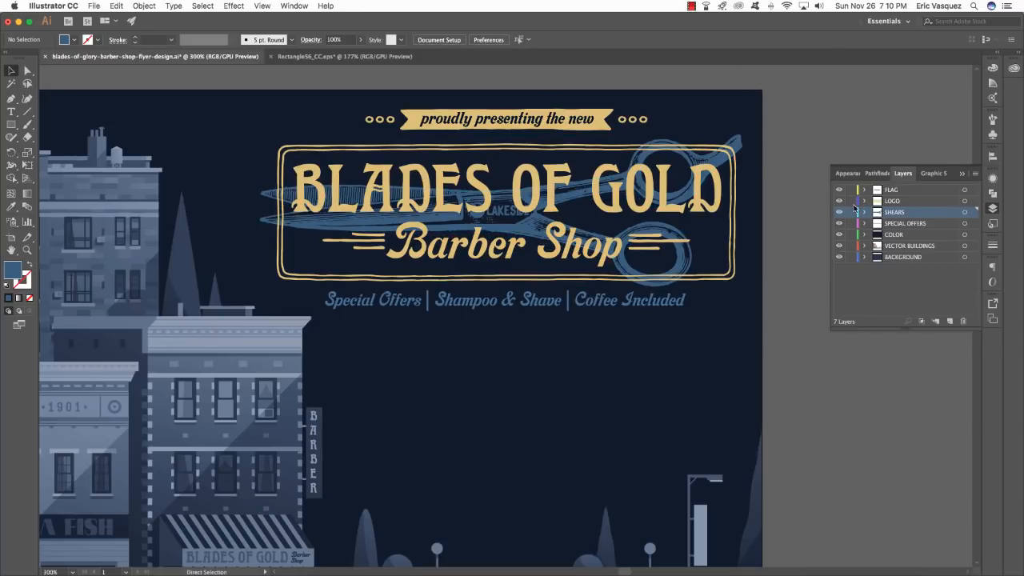
- Switch to Finder, open Header16_CC.eps from the Andimaginary Creative Co. folder in Illustrator, then copy its rounded shape and close the file
key(super+Tab)
click(392, 161)
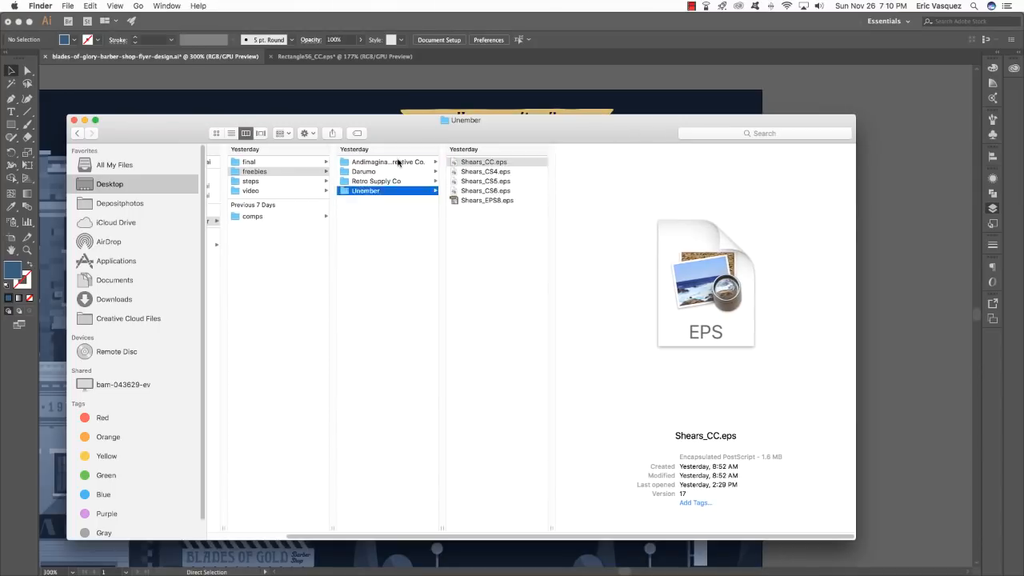
drag(490, 211, 527, 555)
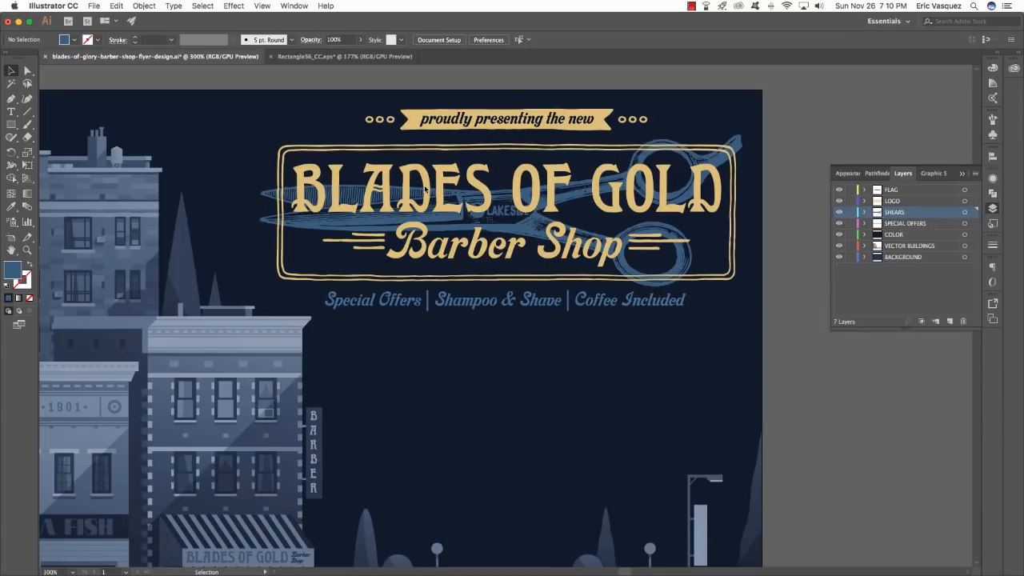
key(super+a)
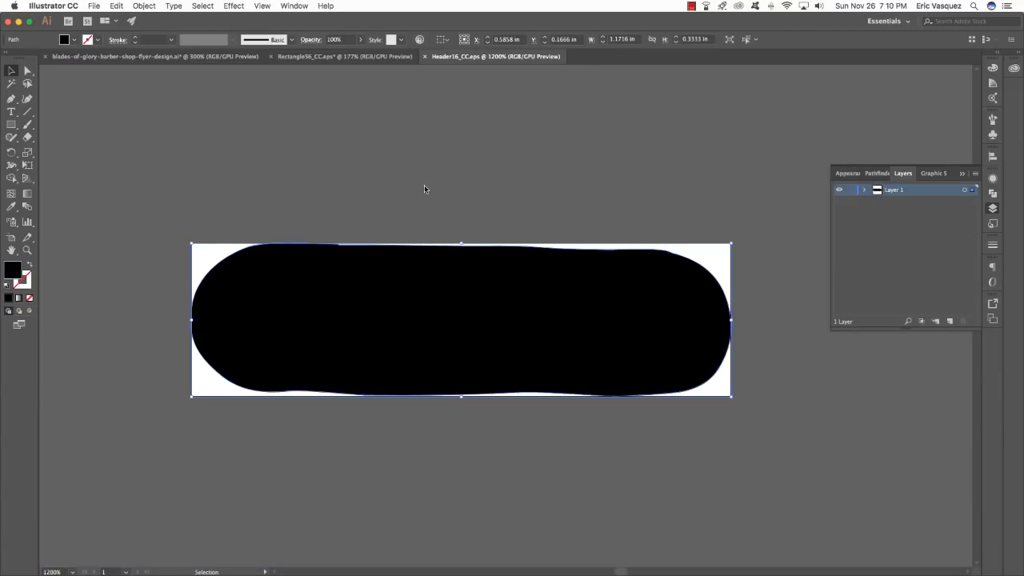
key(super+w)
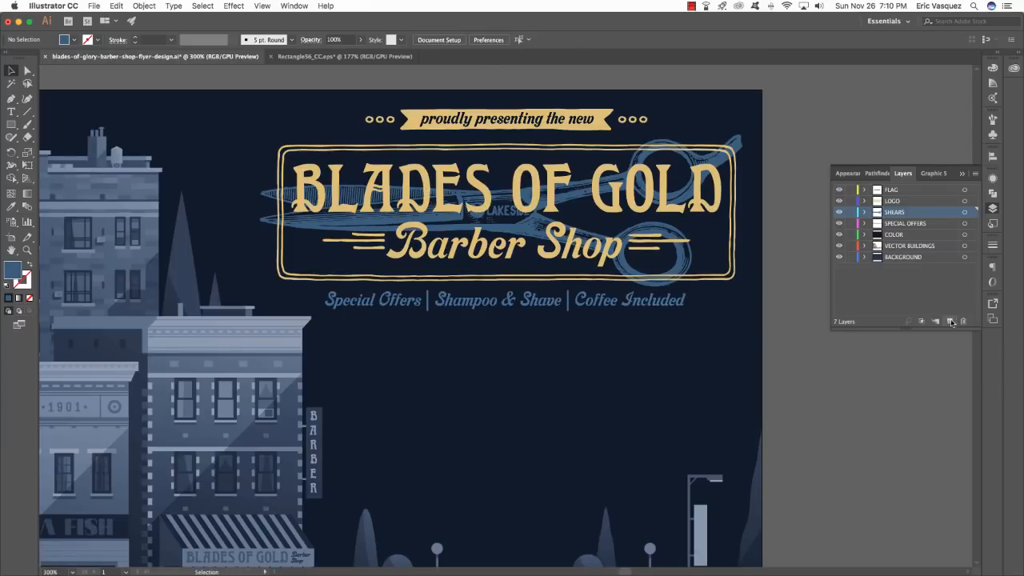
- Add a new layer named SERVICES between the SPECIAL OFFERS and COLOR layers
click(910, 224)
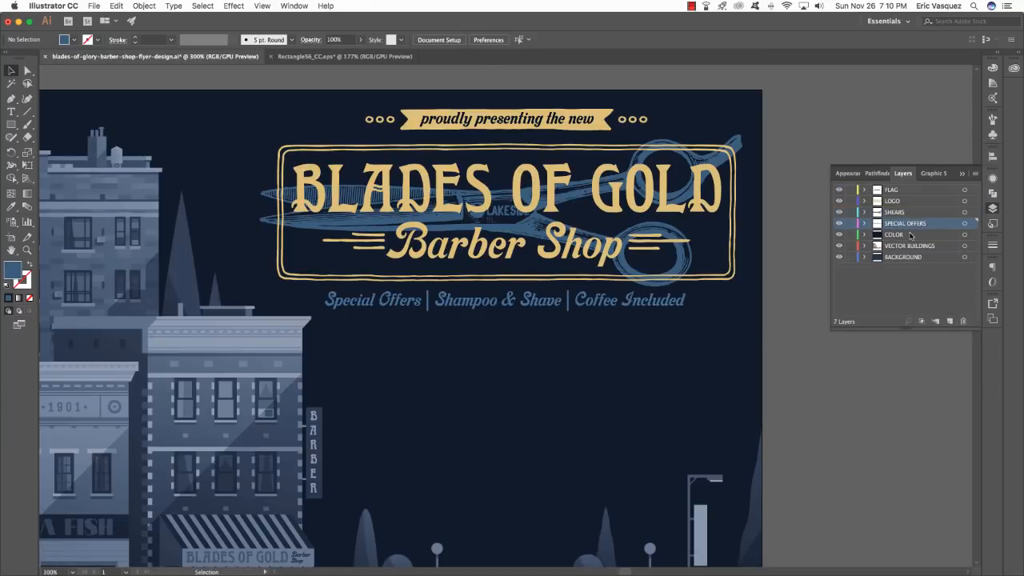
click(910, 234)
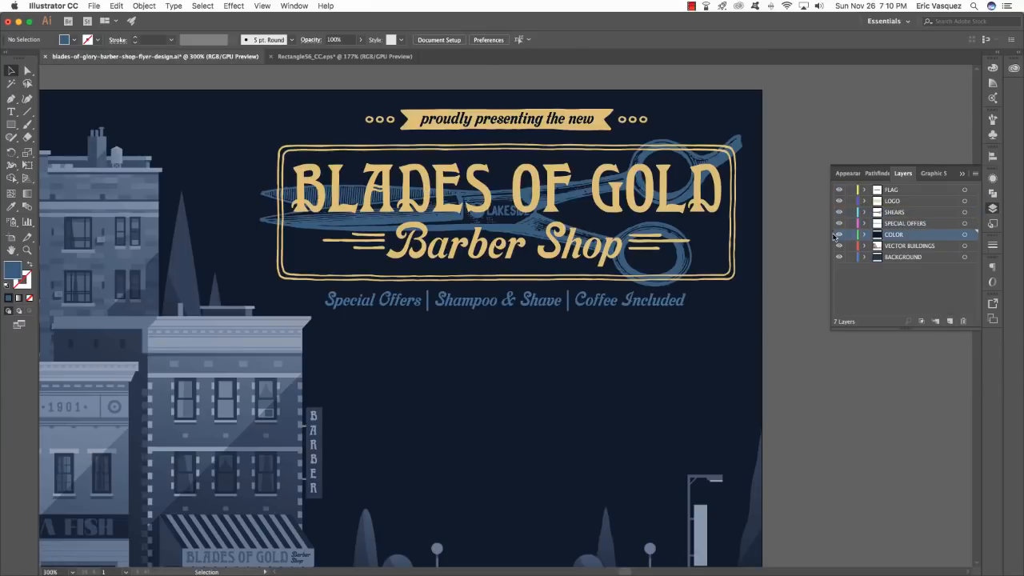
click(951, 321)
double_click(896, 234)
text(S)
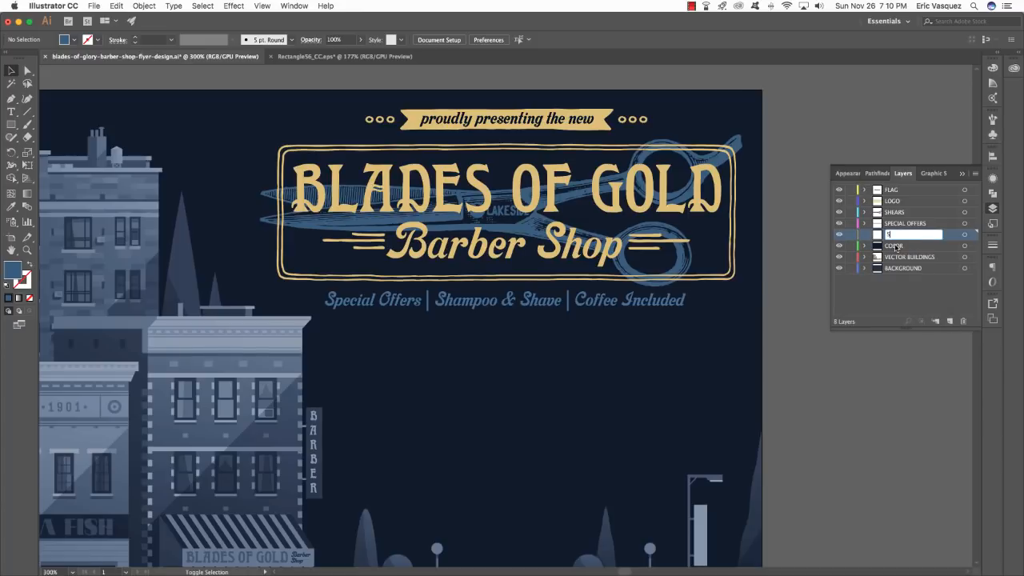
text(ERVICES)
key(Return)
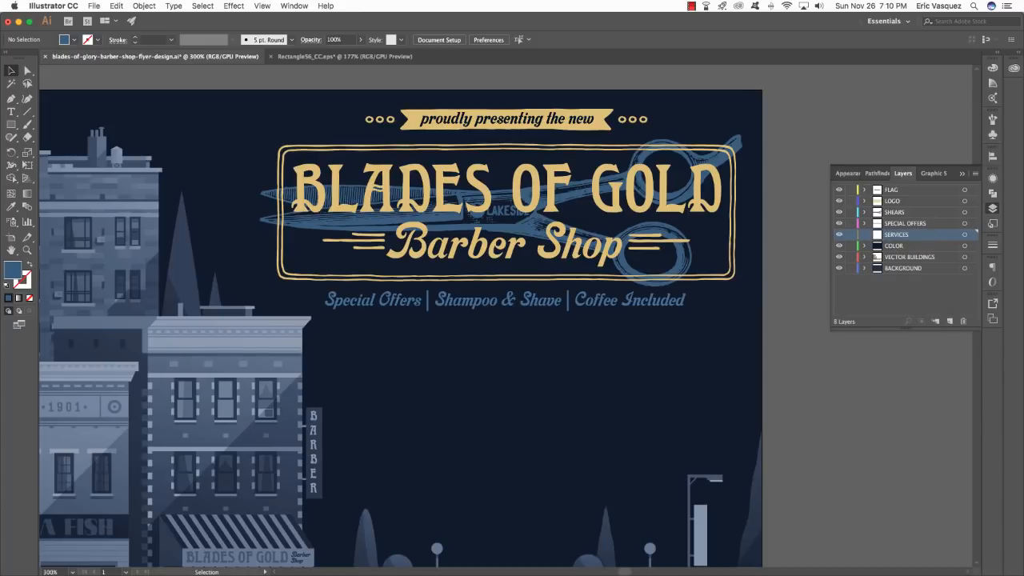
- Paste the rounded header shape, place it below the words Special Offers, and fill it with the gold sampled from the flag banner
key(cmd+v)
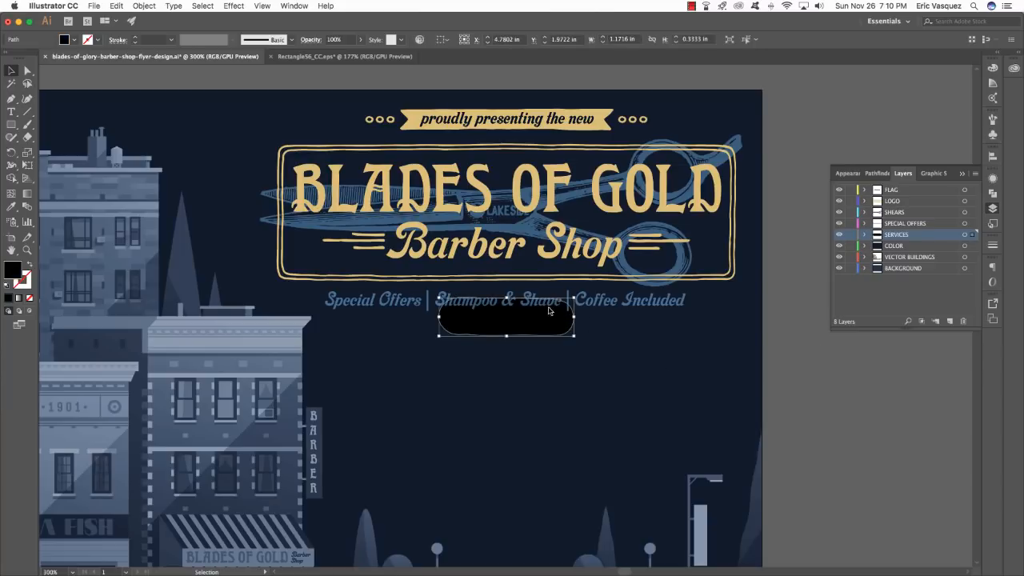
drag(545, 328, 439, 352)
key(i)
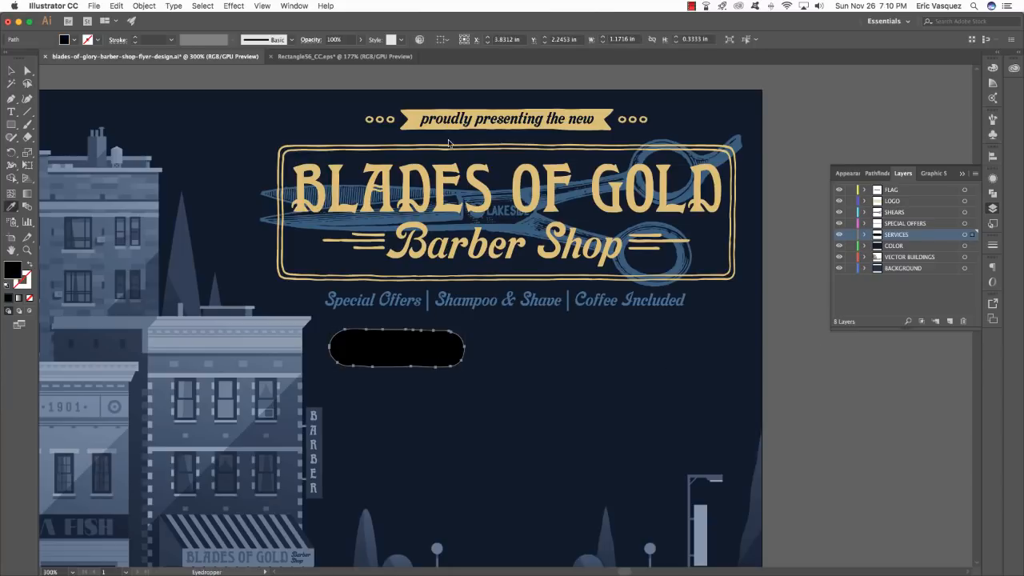
click(410, 115)
key(super+shift+a)
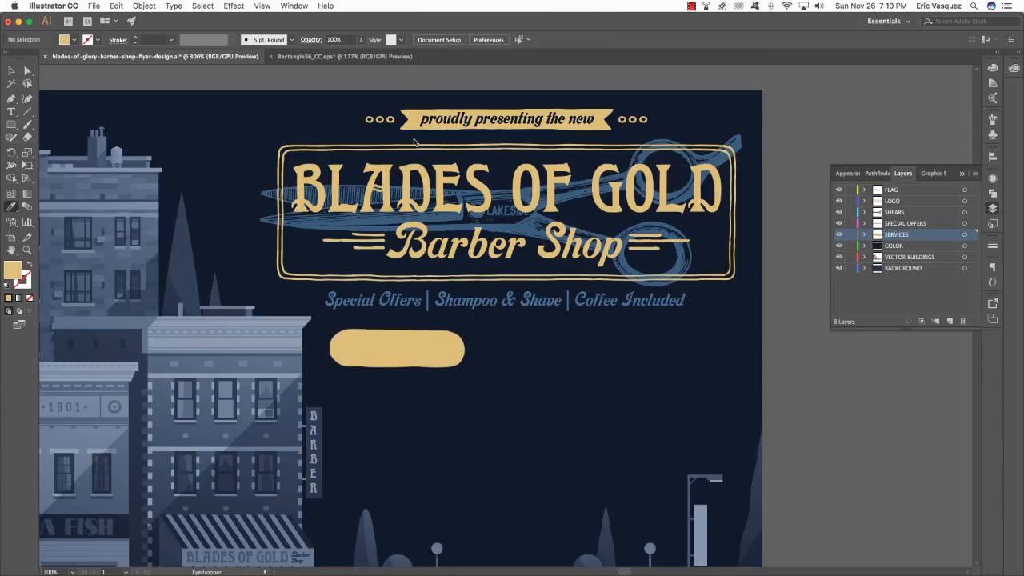
key(v)
- Switch to Finder, open Services_CC.eps from the Retro Supply Co folder in Illustrator, then copy its lettering and close the file
key(super+Tab)
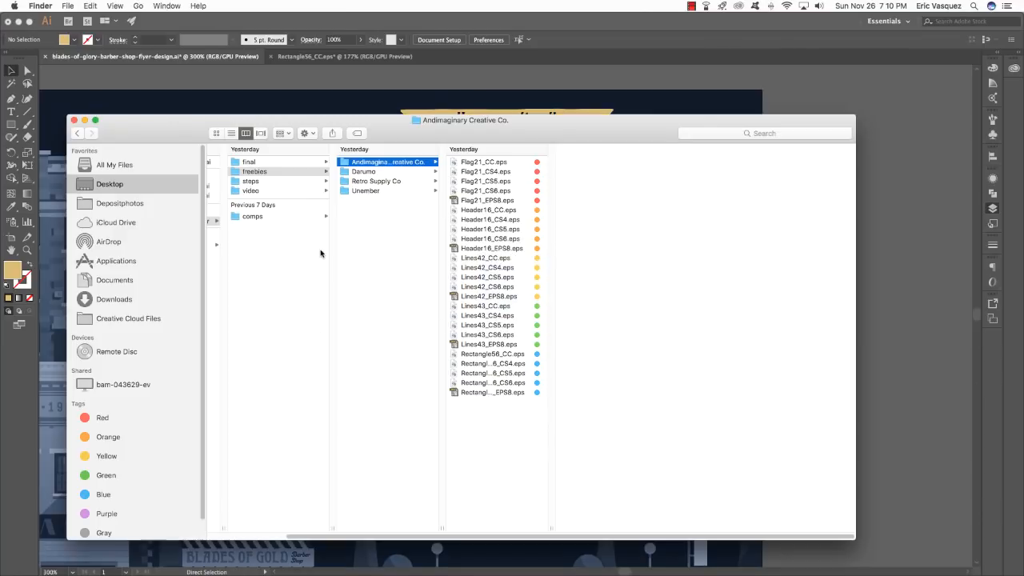
click(388, 181)
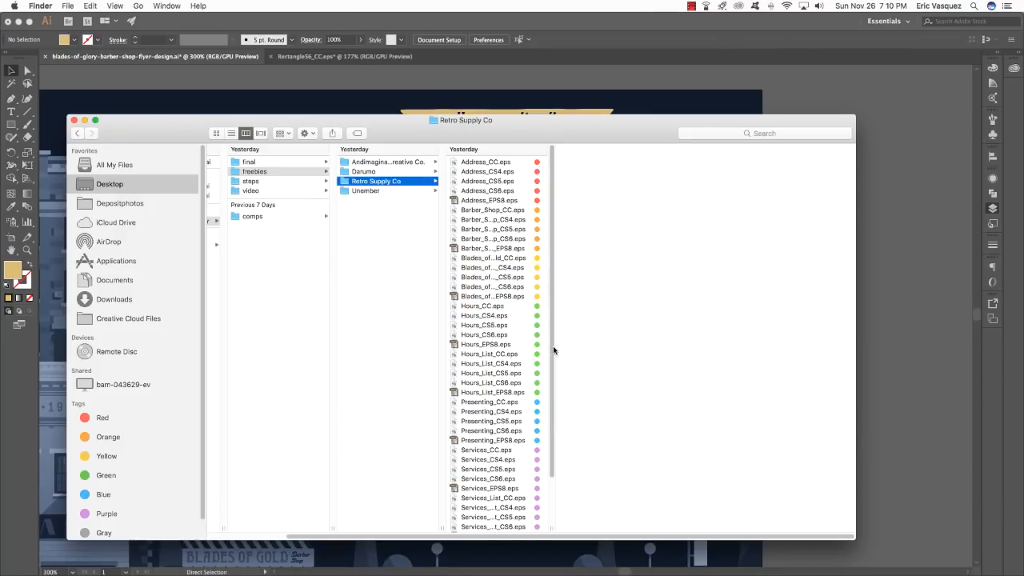
scroll(512, 400, down, 5)
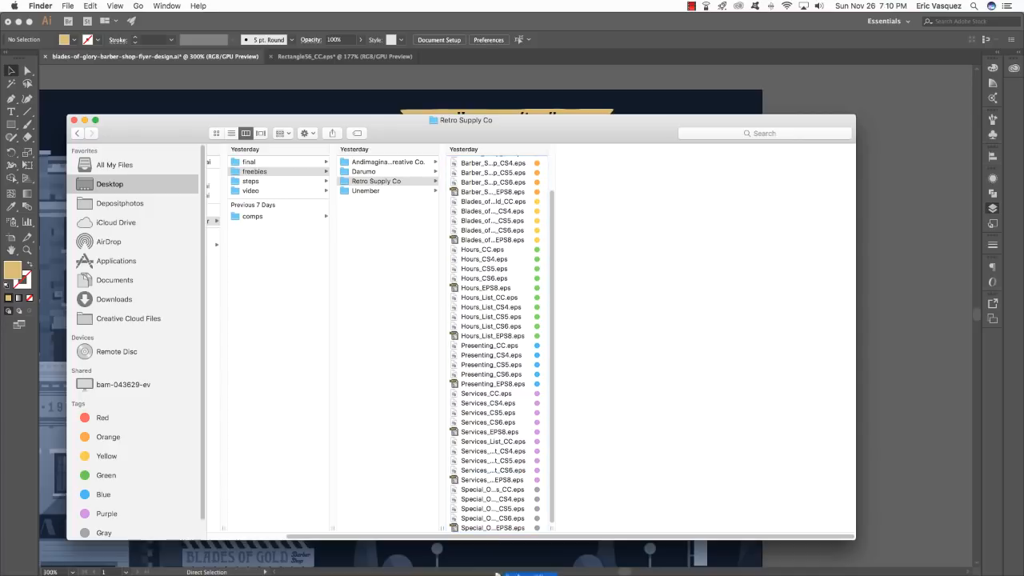
click(524, 550)
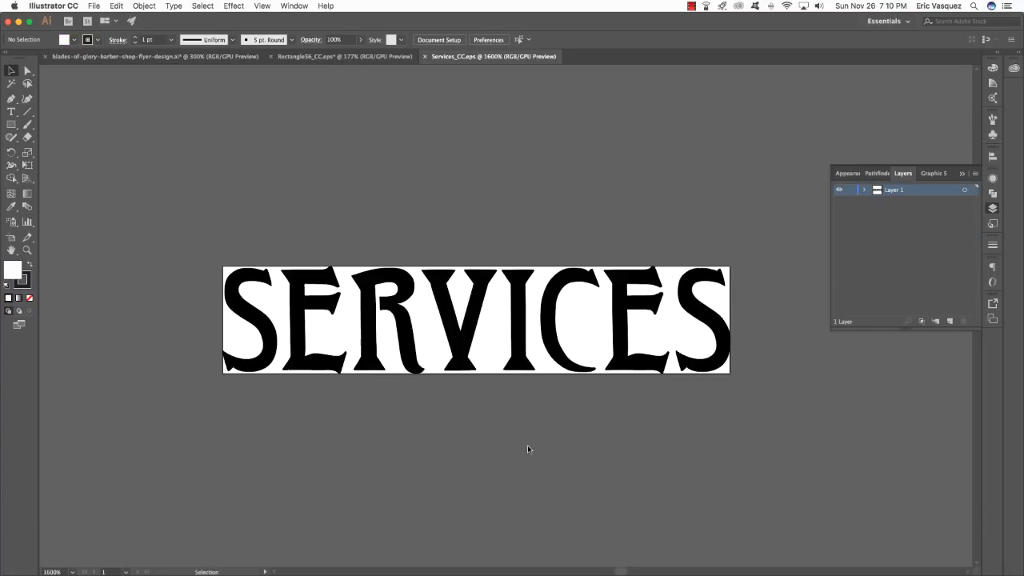
key(super+a)
key(super+c)
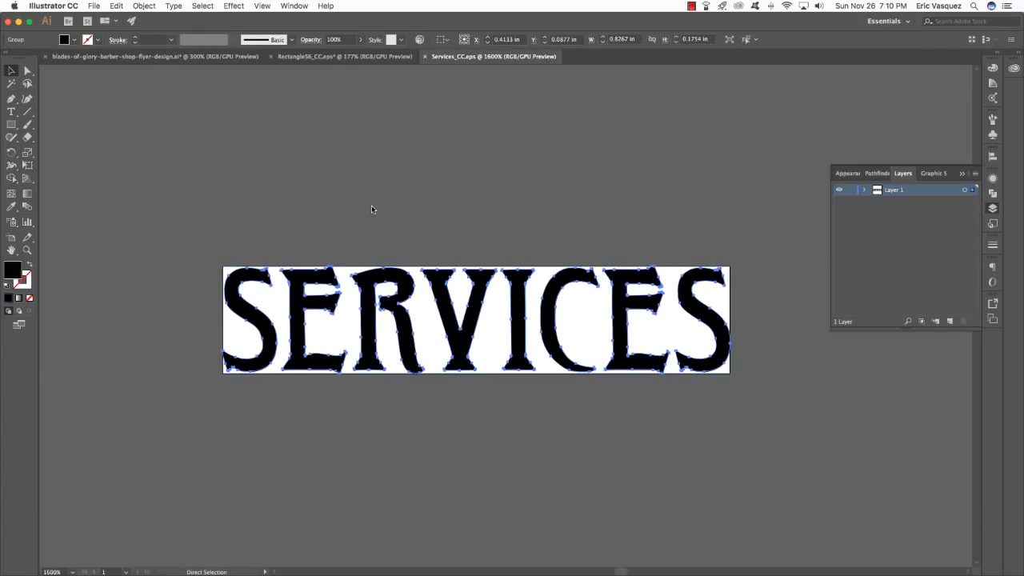
key(super+w)
- Paste the SERVICES lettering onto the gold rounded shape, fill it with the dark navy sampled from the flag banner's text, and deselect it
key(super+v)
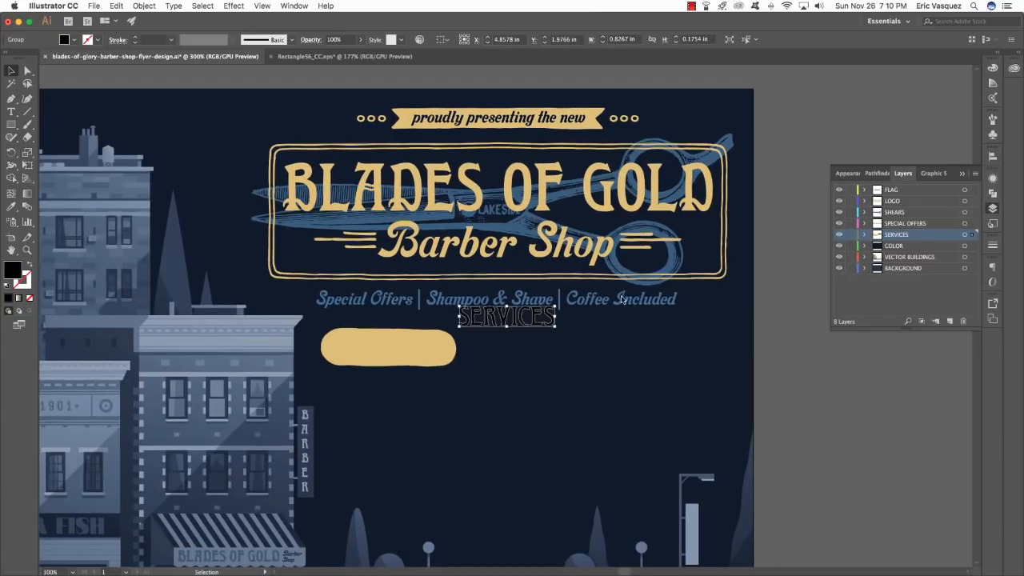
drag(536, 327, 421, 353)
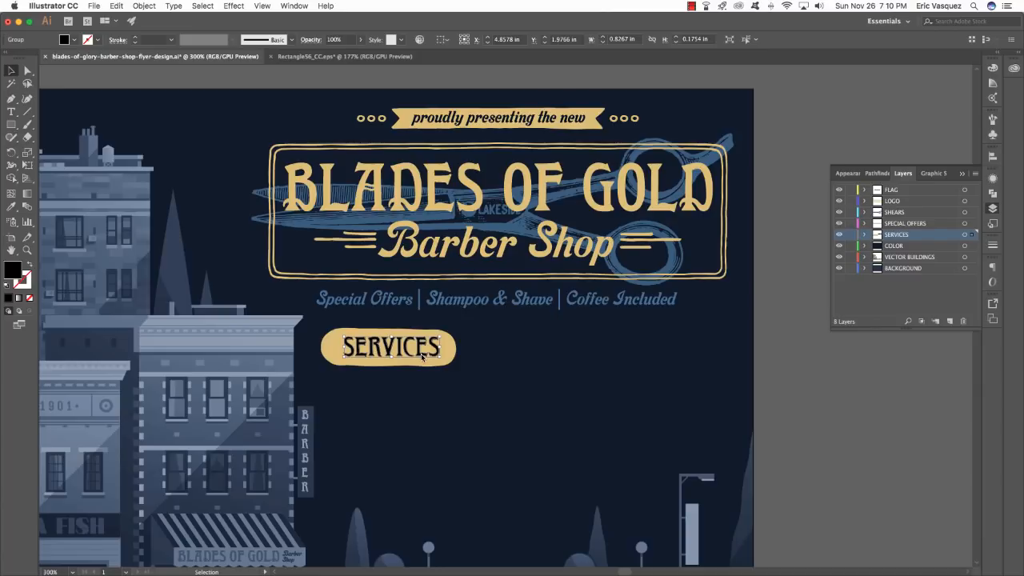
key(i)
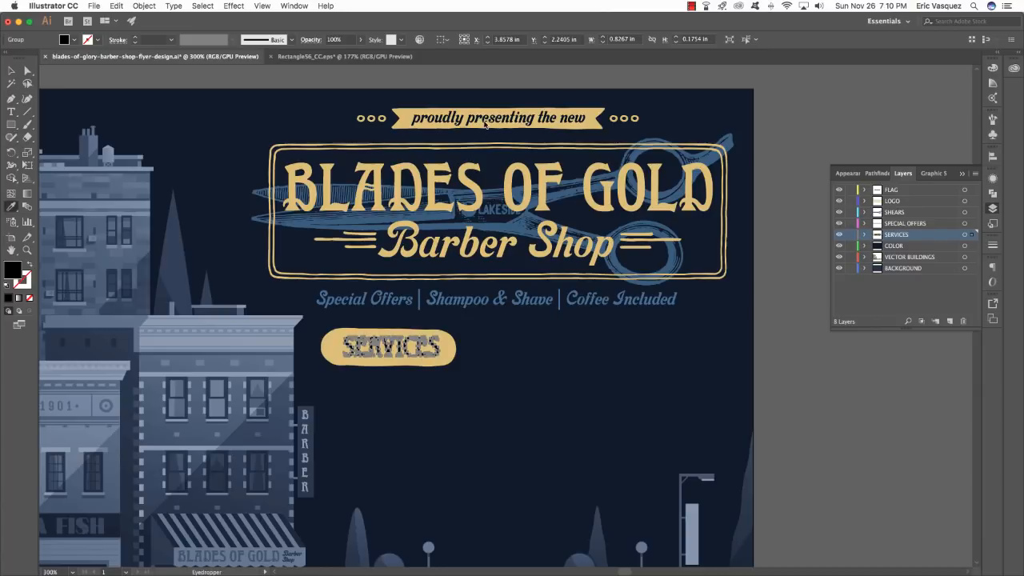
click(483, 121)
key(super+shift+a)
key(v)
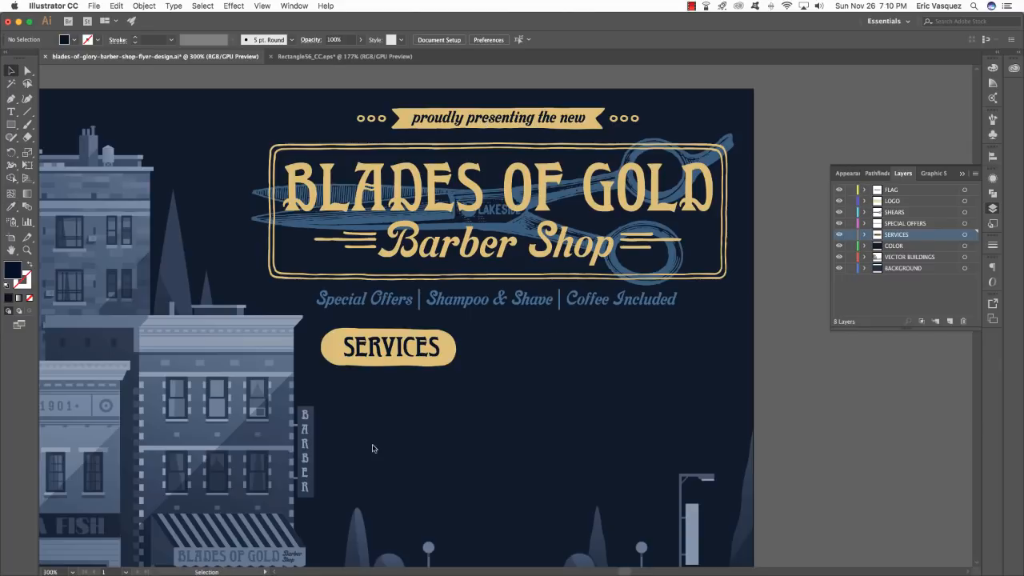
- Switch to Finder, open Services_List_CC.eps in Illustrator, then copy the whole price list and close the file
key(super+Tab)
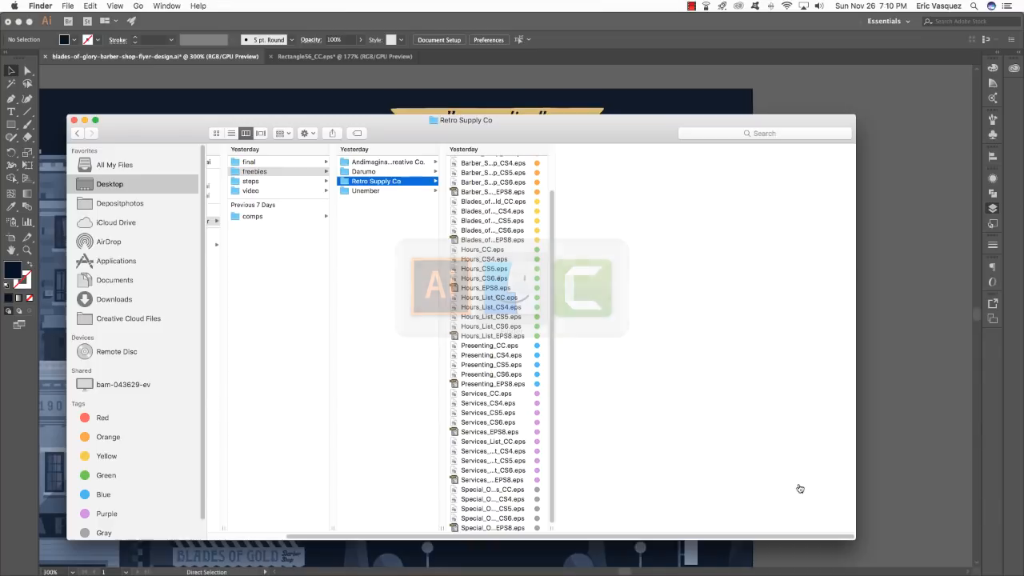
click(470, 443)
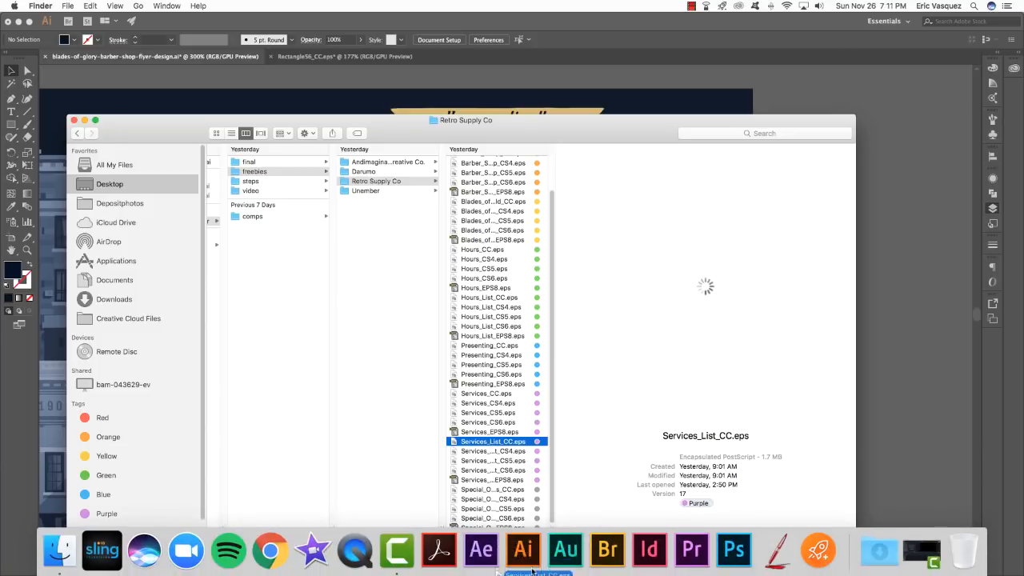
click(520, 558)
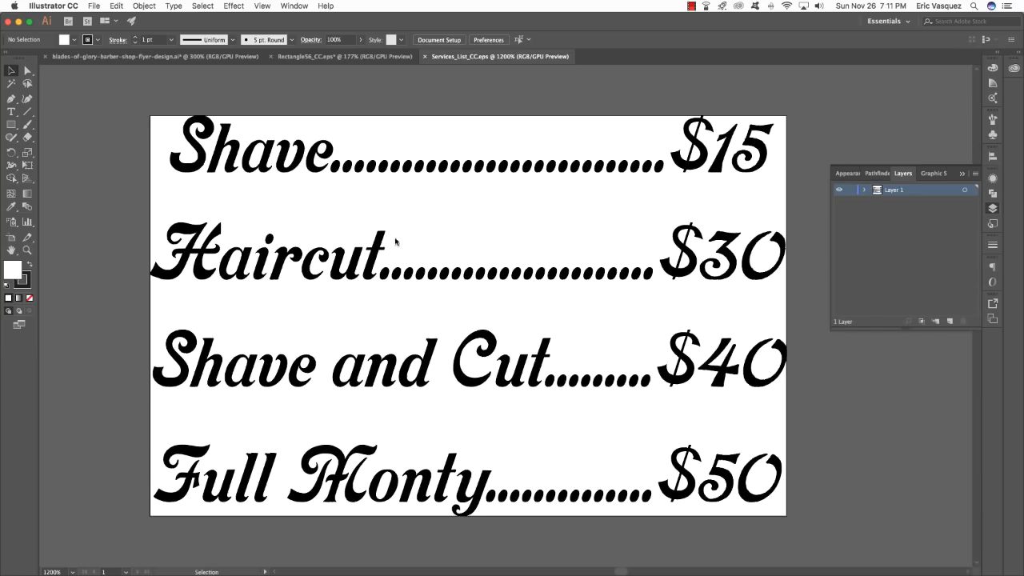
key(super+minus)
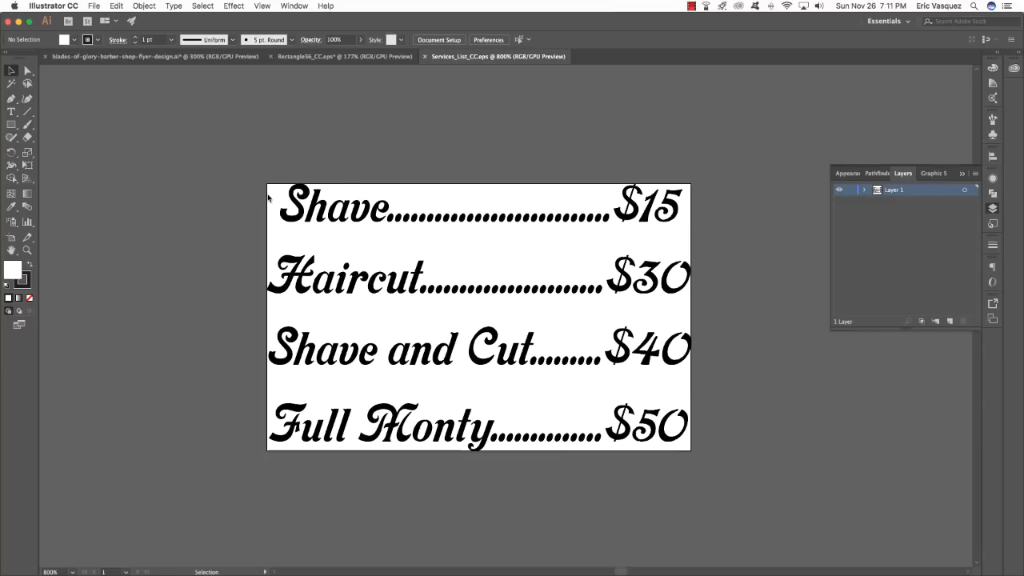
key(super+a)
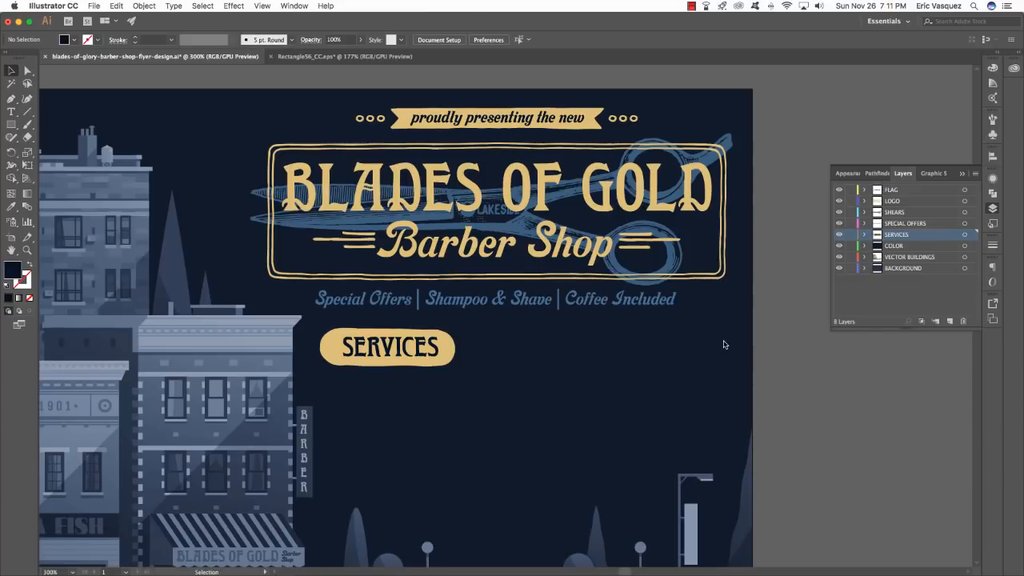
- Paste the price list, place it below the SERVICES header, and fill it with the blue sampled from the special offers line
key(ctrl+v)
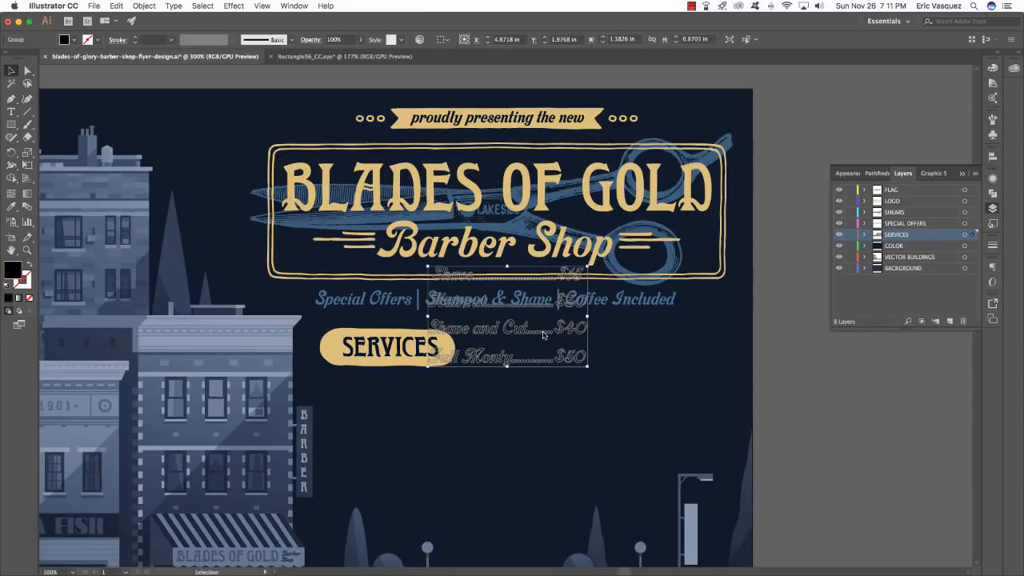
drag(542, 342, 437, 448)
key(i)
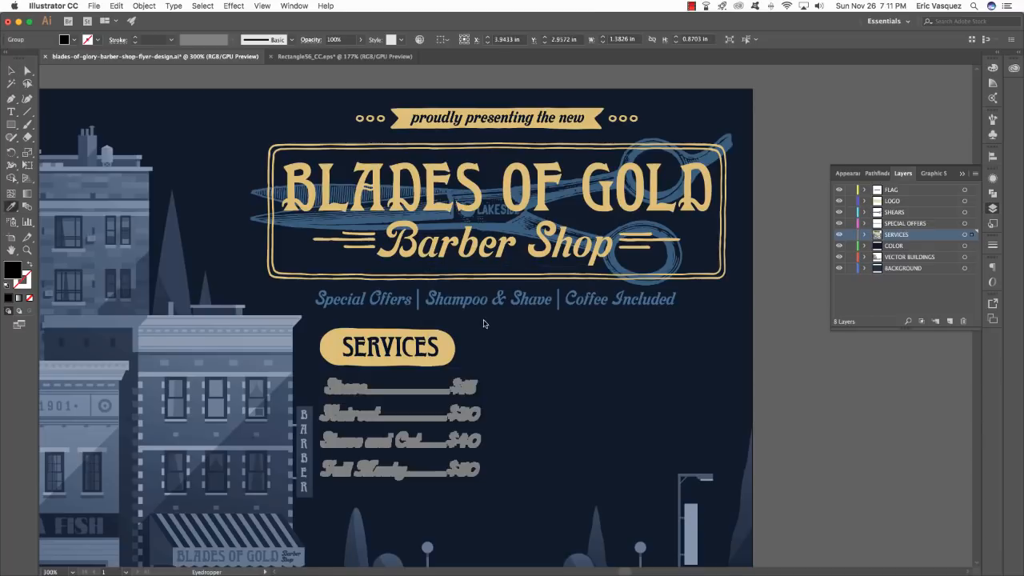
click(486, 303)
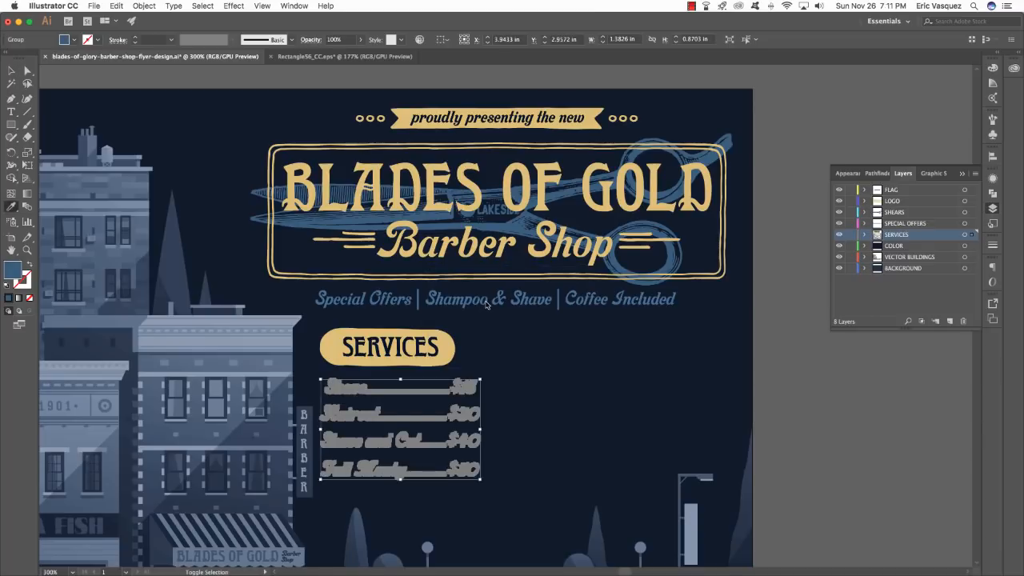
key(super+shift+a)
key(v)
drag(473, 393, 480, 389)
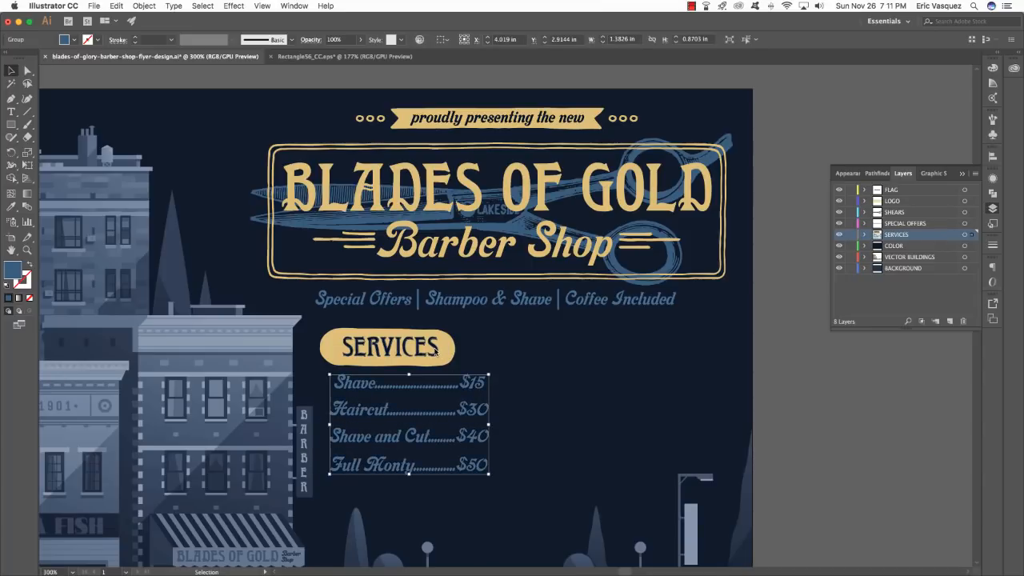
- Centre the SERVICES lettering and the gold rounded shape horizontally on each other and group them
click(433, 350)
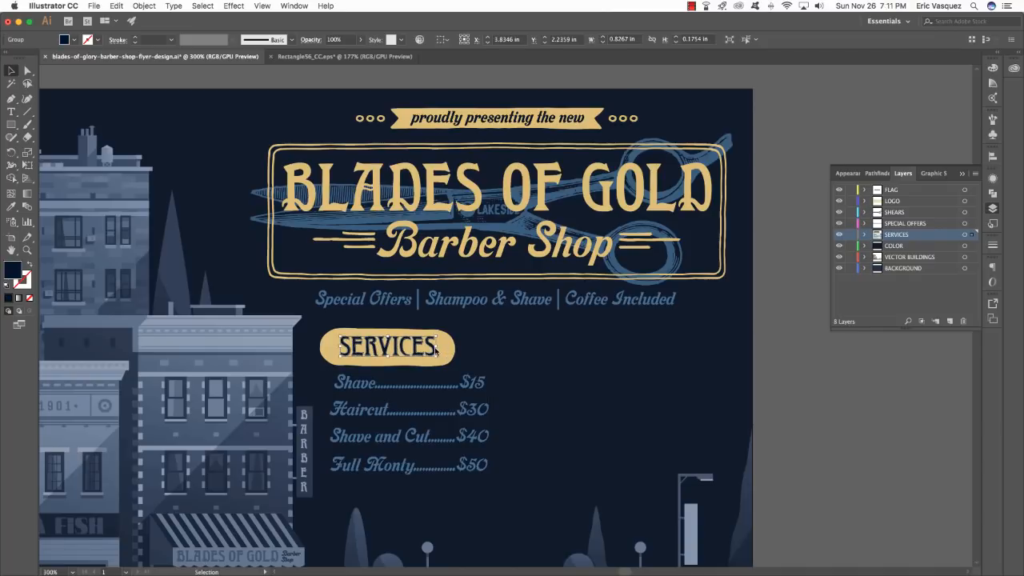
shift+click(447, 346)
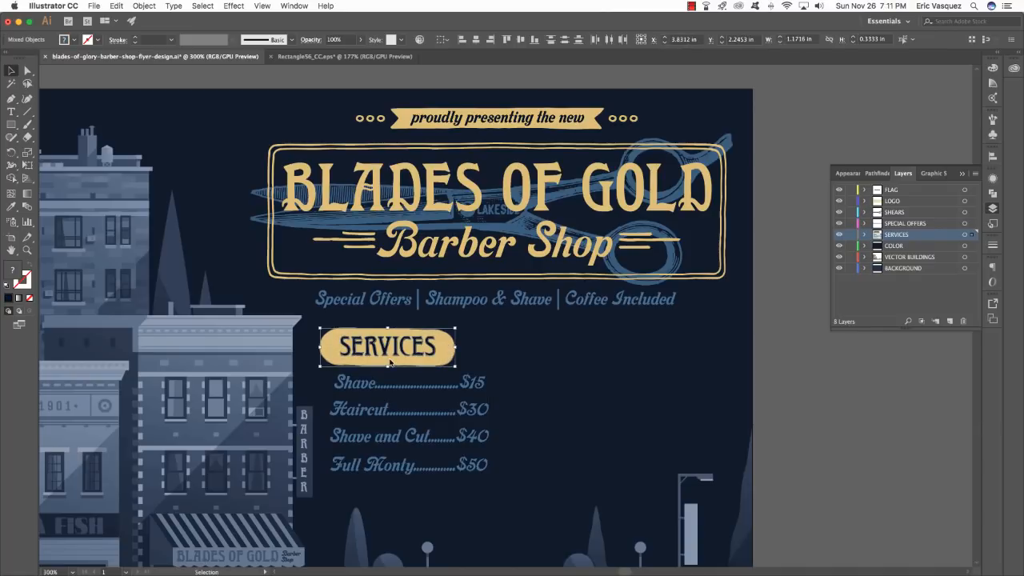
click(475, 41)
key(super+g)
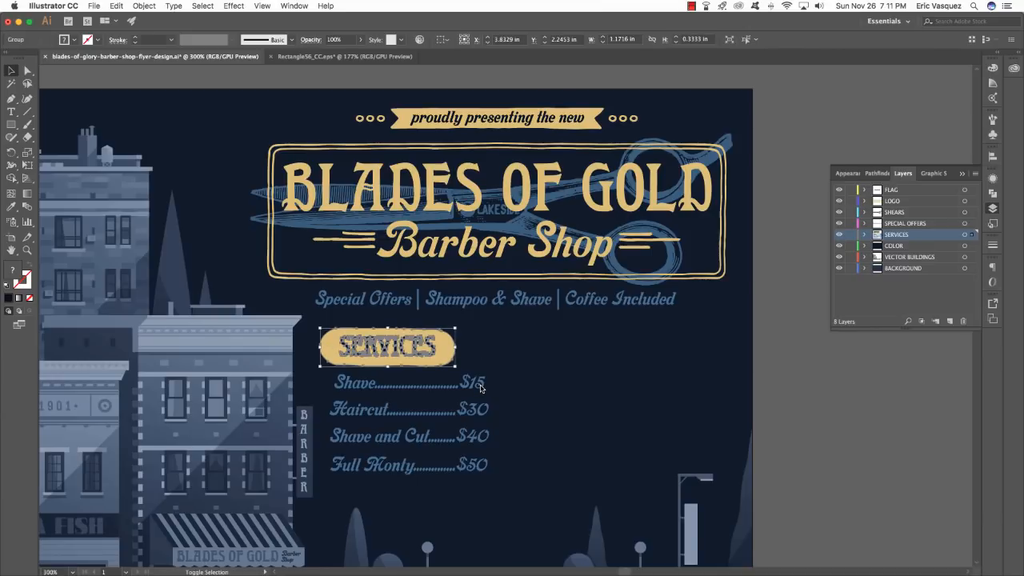
- Centre the SERVICES header and the price list horizontally on each other, then shift both slightly to the right
shift+click(484, 388)
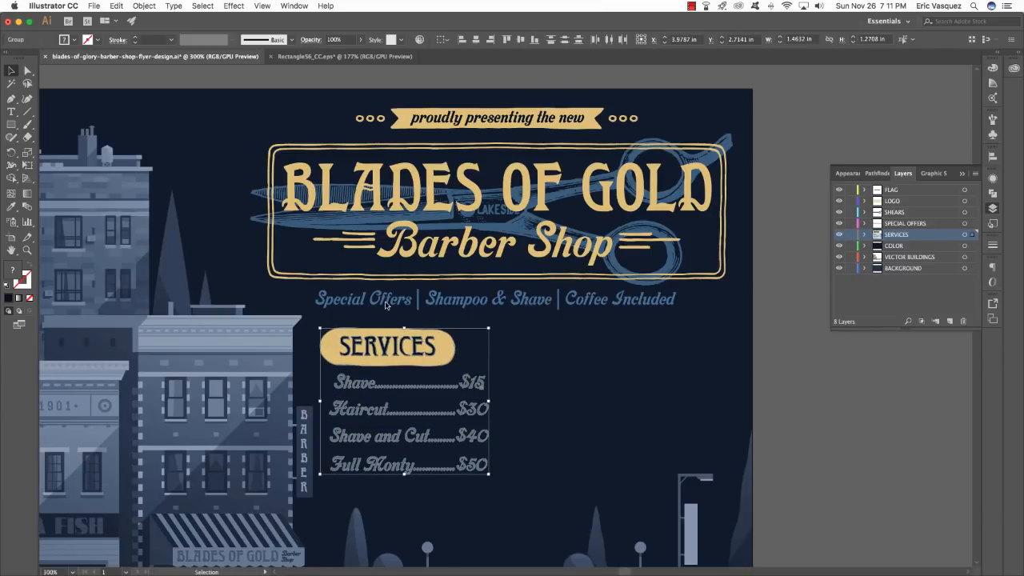
click(477, 40)
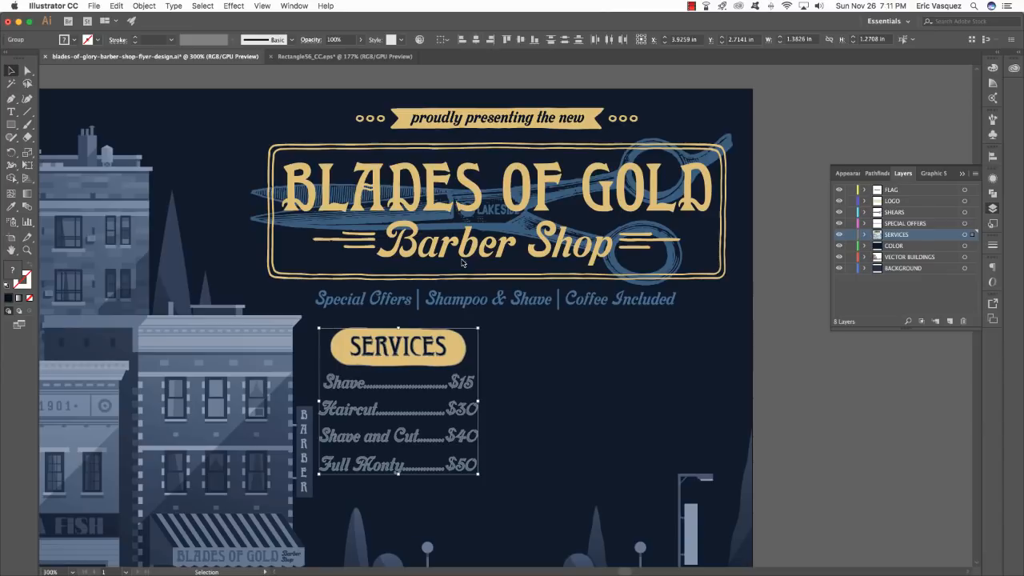
drag(417, 349, 425, 350)
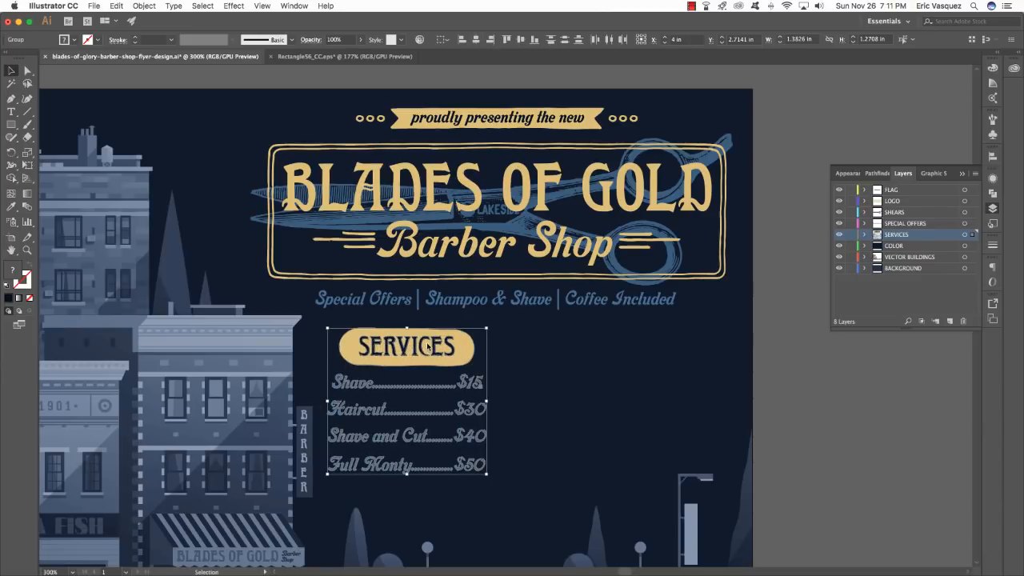
key(super+shift+a)
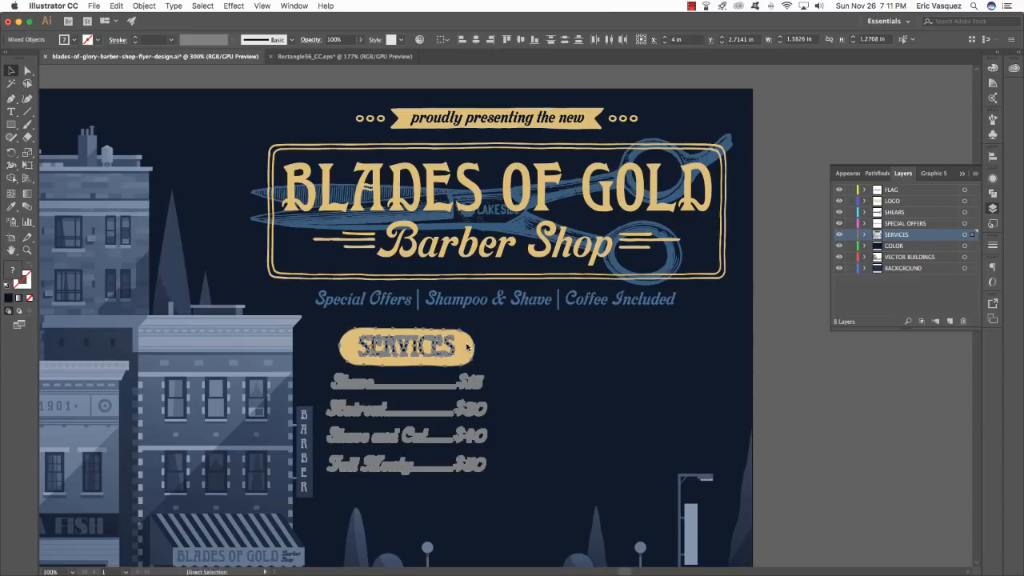
- Align the horizontal centres of the SERVICES lettering, gold shape and four price lines, then move them all slightly up and deselect
scroll(476, 349, left, 2)
click(488, 353)
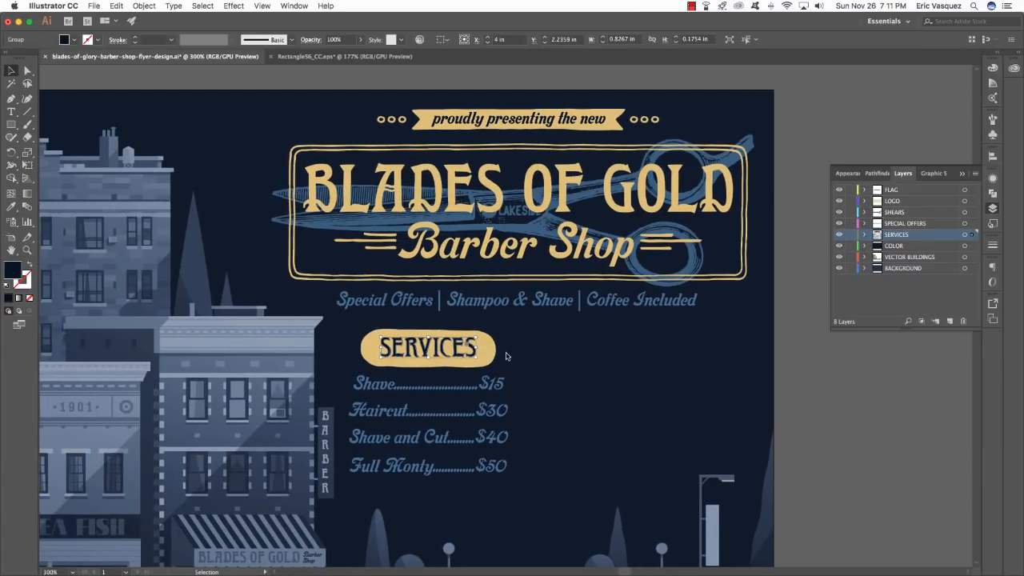
shift+click(493, 347)
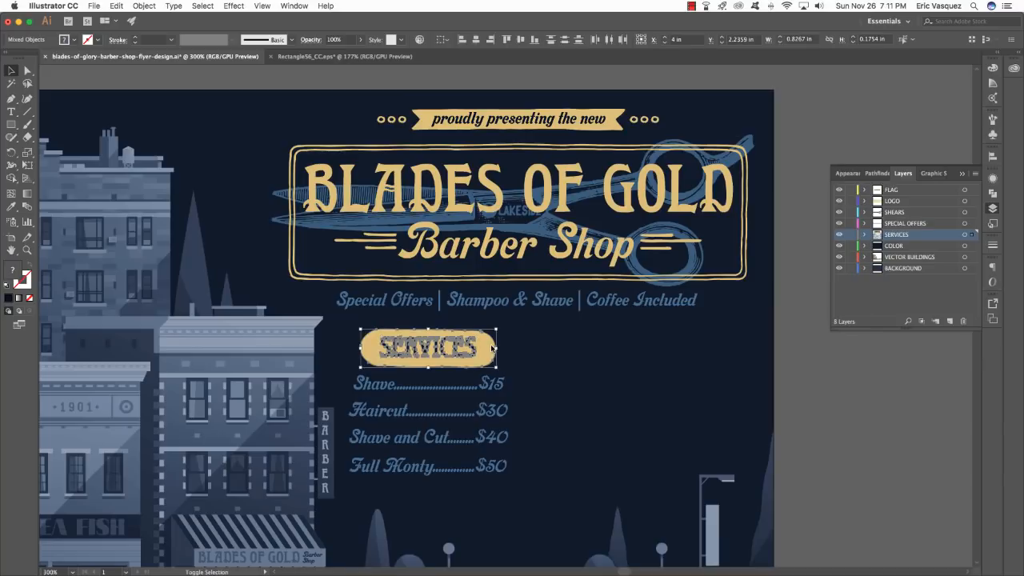
shift+click(486, 388)
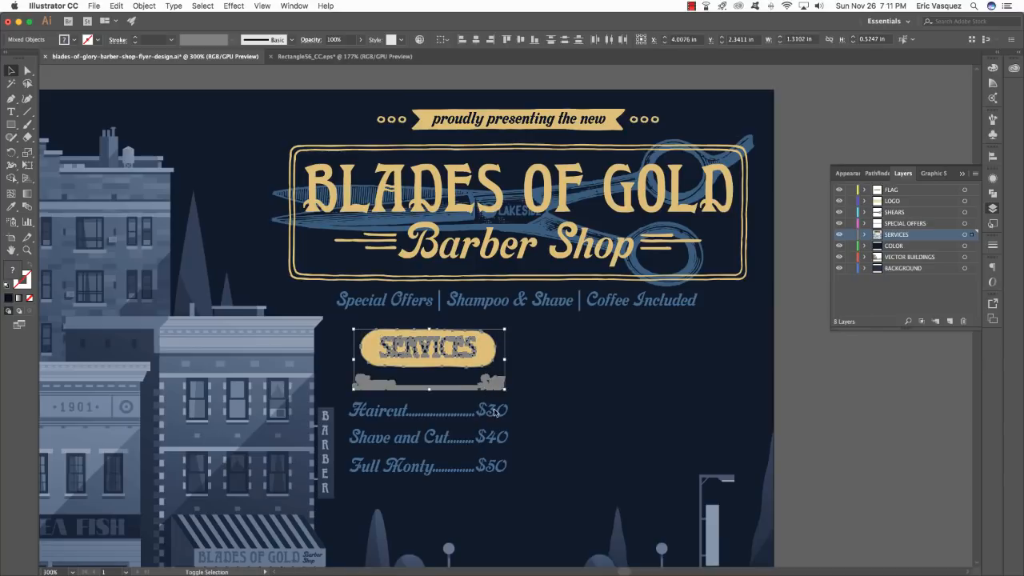
shift+click(493, 417)
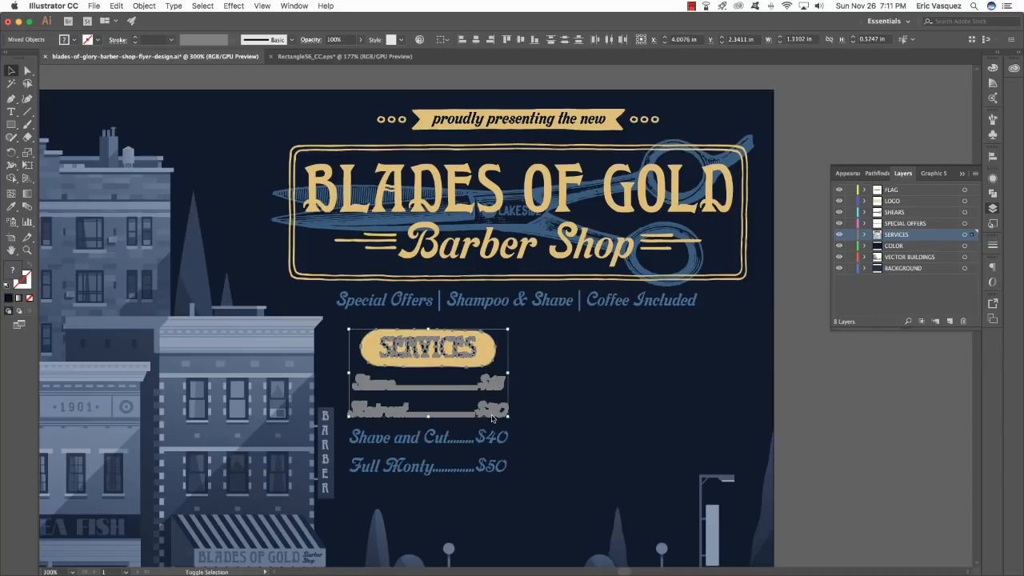
shift+click(414, 442)
shift+click(423, 470)
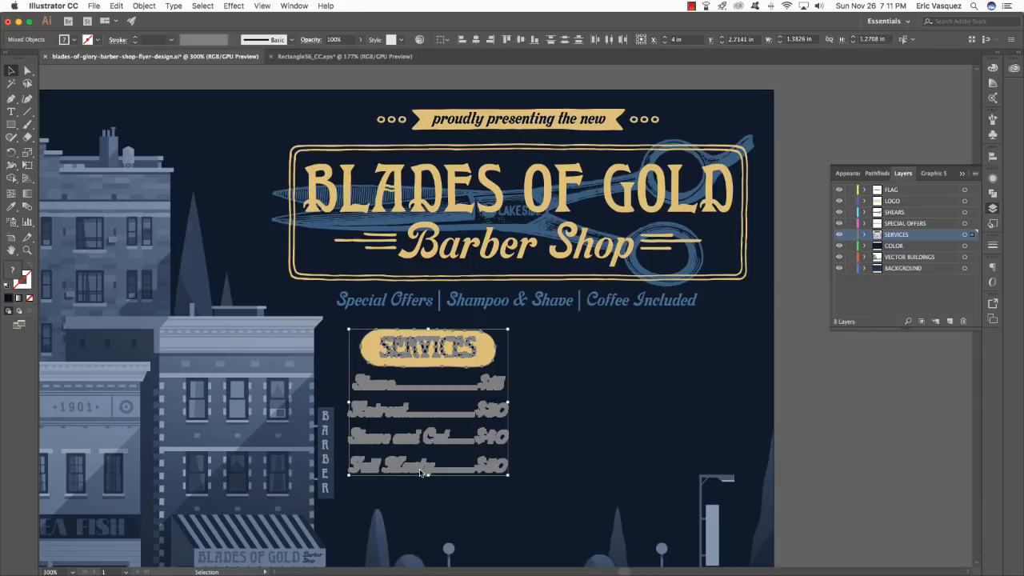
click(477, 40)
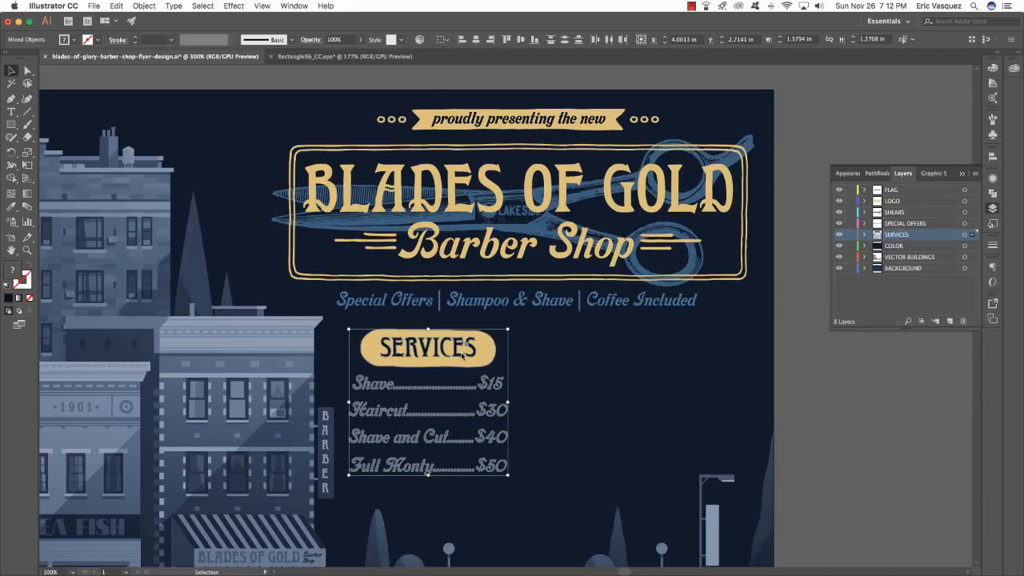
drag(470, 352, 465, 346)
click(808, 390)
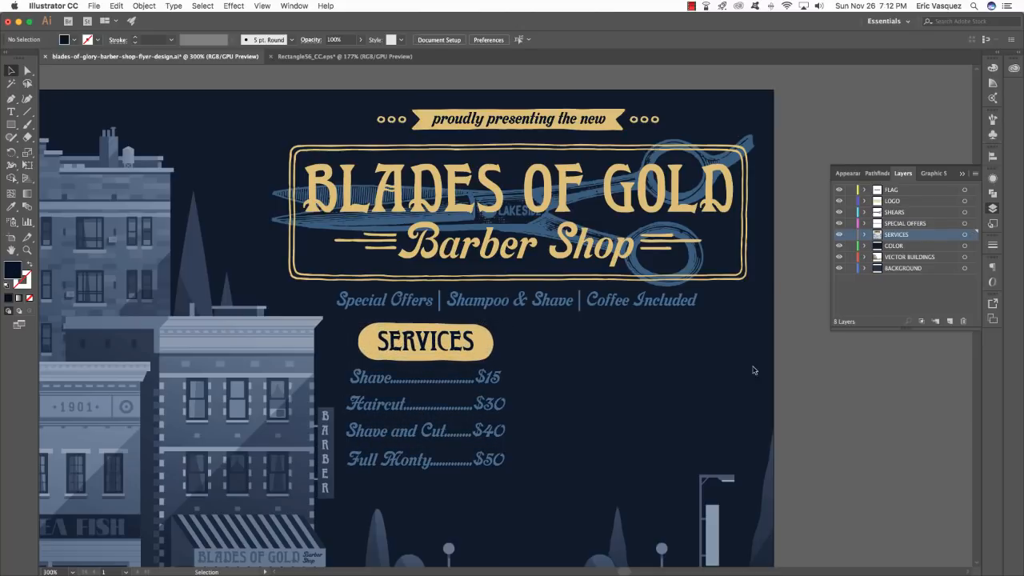
- Select the gold rounded shape behind SERVICES and add a new layer named HOURS above the SERVICES layer
click(485, 337)
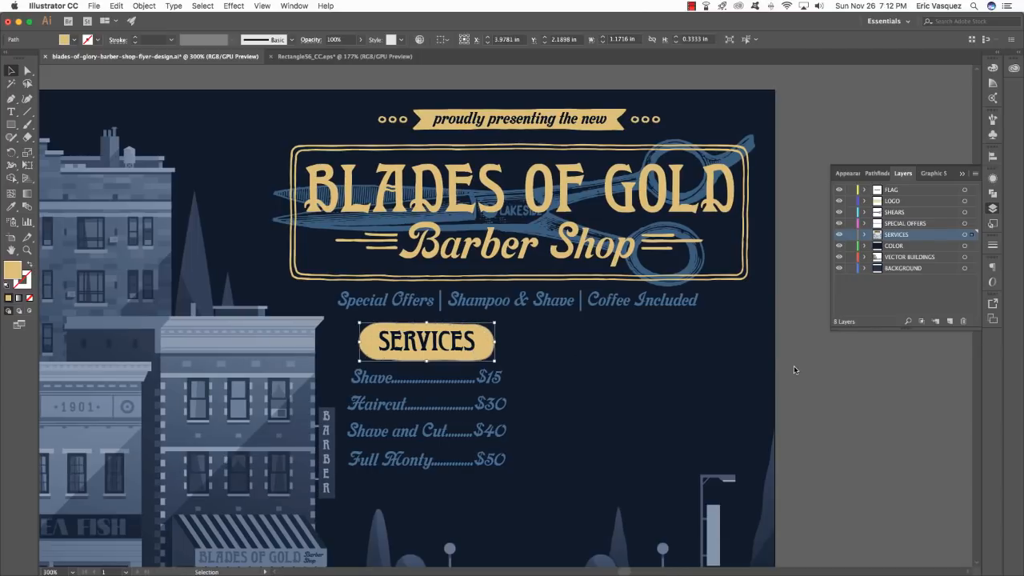
click(949, 321)
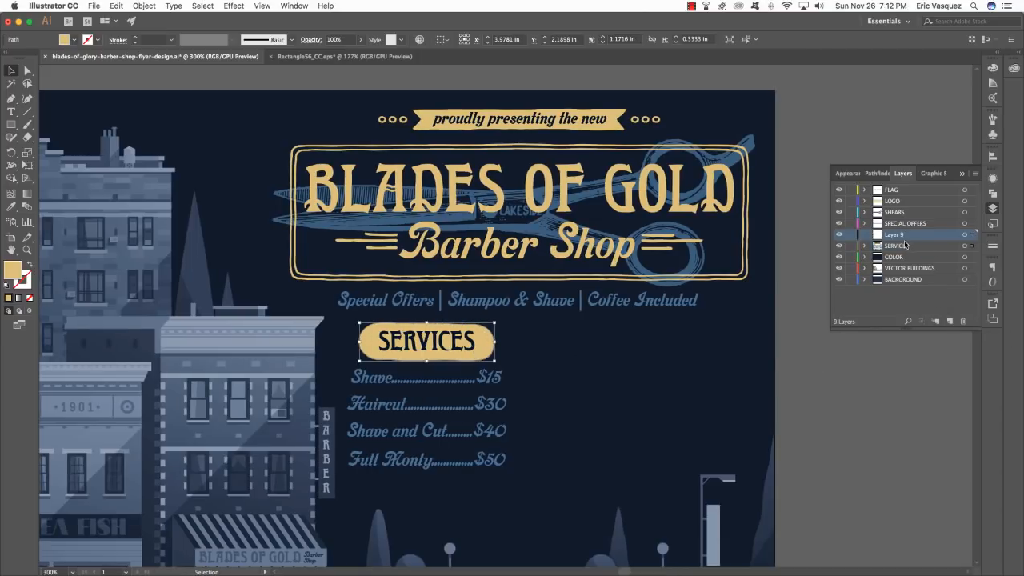
double_click(895, 235)
text(HOURS)
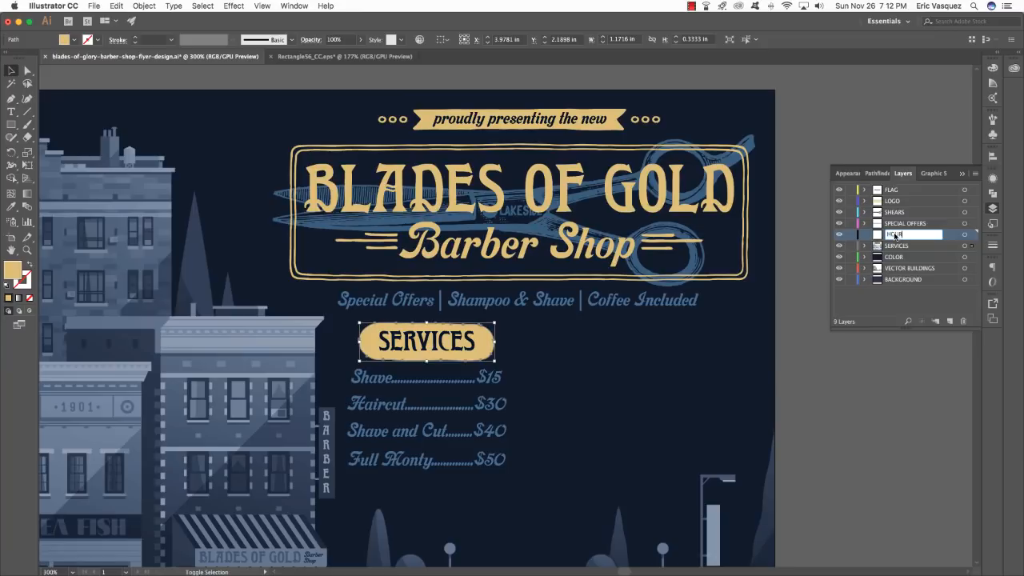
key(Return)
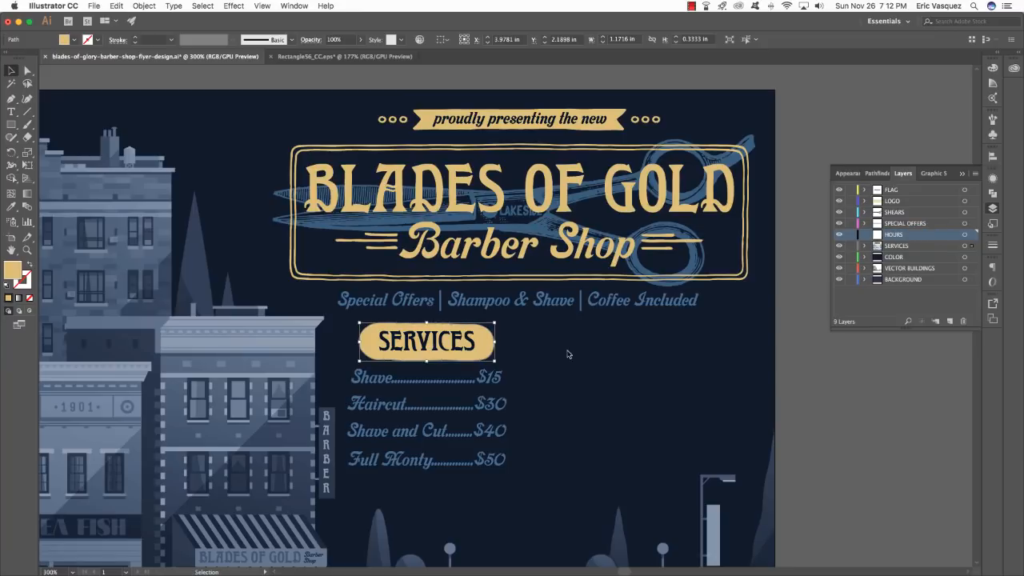
- Duplicate the gold rounded shape in place and move the copy to the right, level with the SERVICES header, then deselect
key(super+c)
key(super+f)
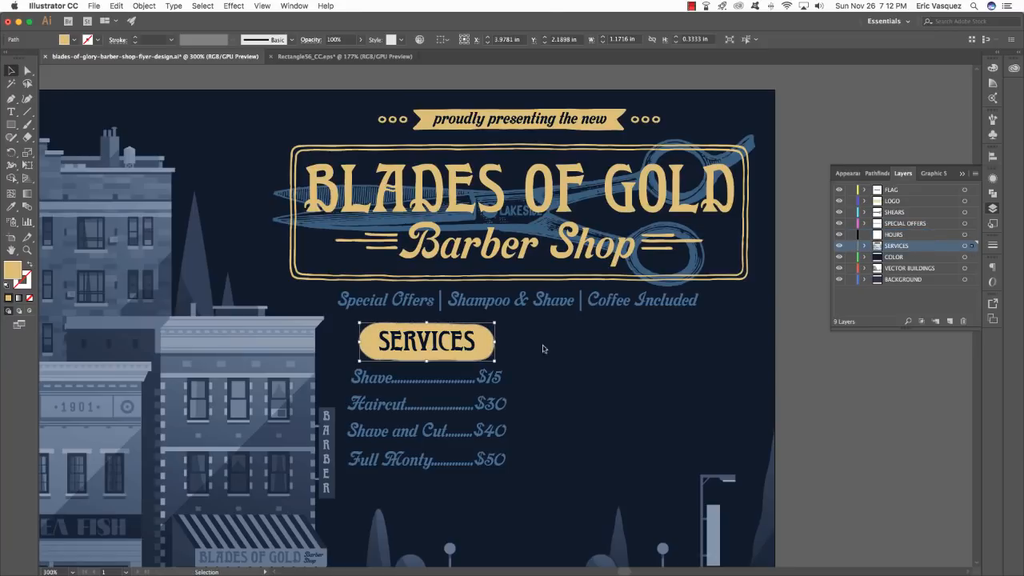
drag(362, 343, 554, 342)
key(super+shift+a)
scroll(593, 306, left, 3)
scroll(594, 307, right, 4)
scroll(594, 306, down, 1)
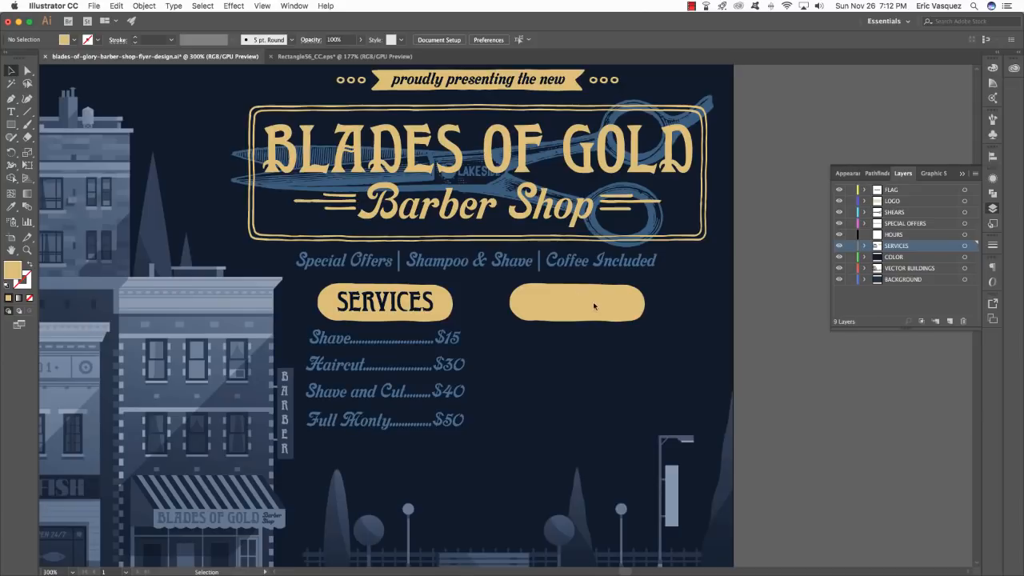
- Open Hours_CC.eps from Finder's Retro Supply Co folder in Illustrator, copy its lettering and close the file
key(super+Tab)
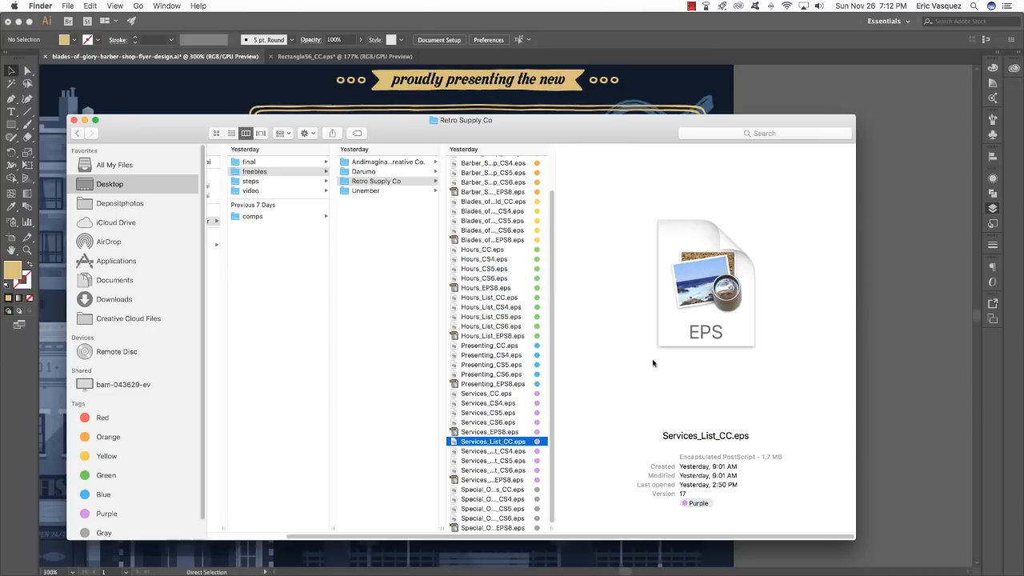
click(464, 250)
drag(480, 251, 523, 559)
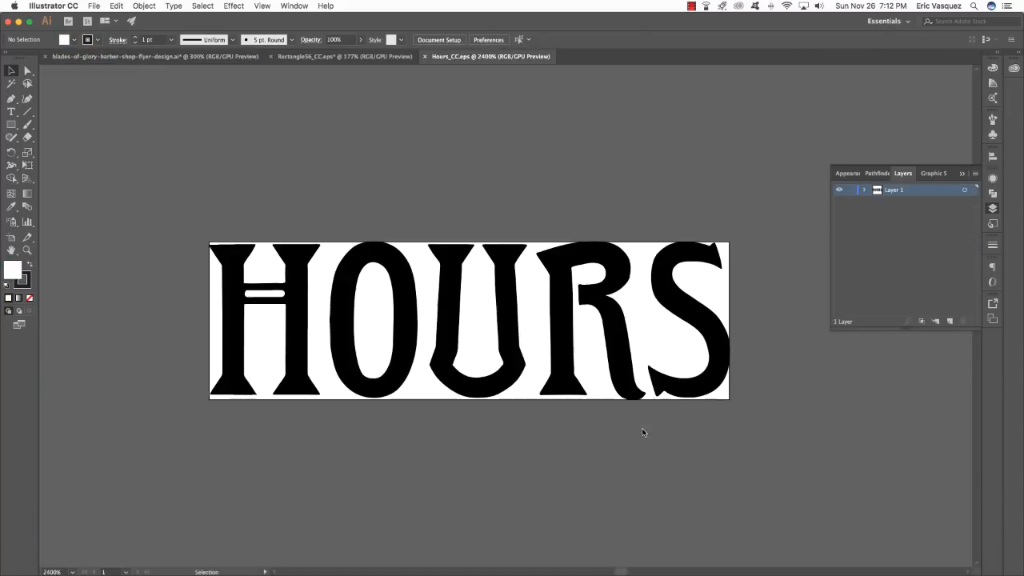
key(super+a)
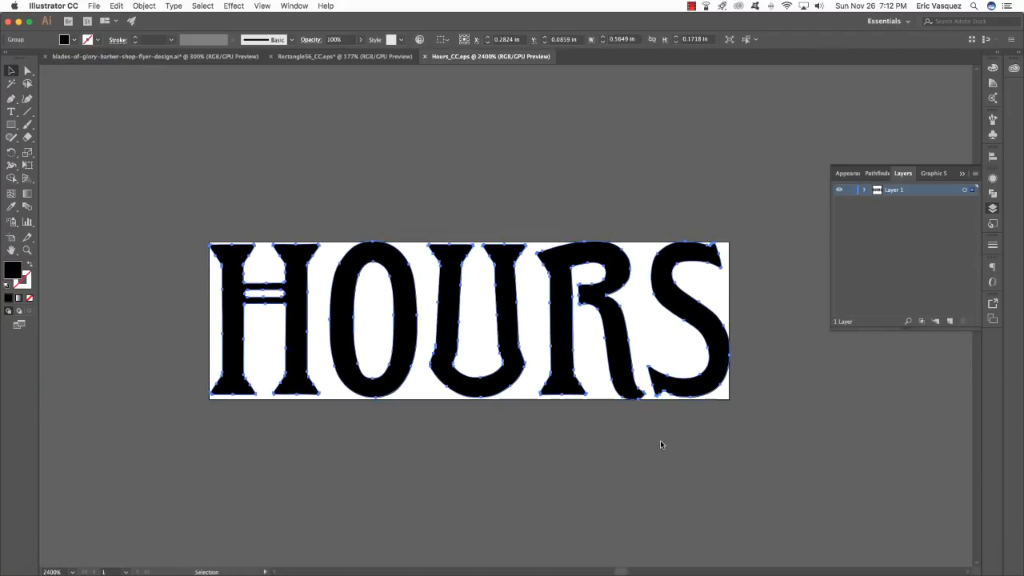
key(super+w)
- Paste the HOURS lettering into the HOURS layer and place it over the empty gold rounded shape
click(916, 235)
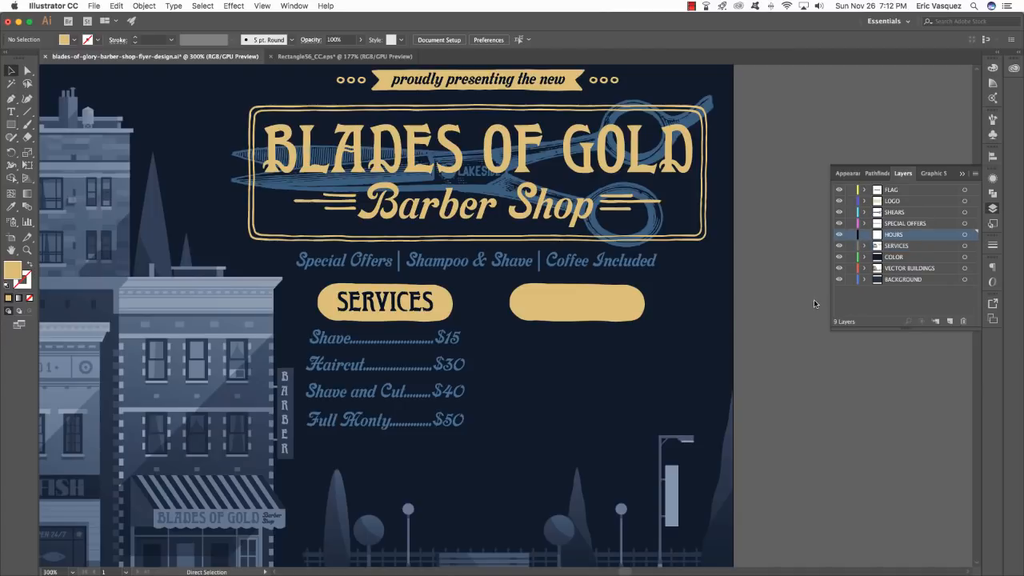
key(super+v)
drag(524, 318, 592, 306)
- Transfer the gold shape behind HOURS from the SERVICES layer to the HOURS layer in place, and send it behind the lettering
click(613, 307)
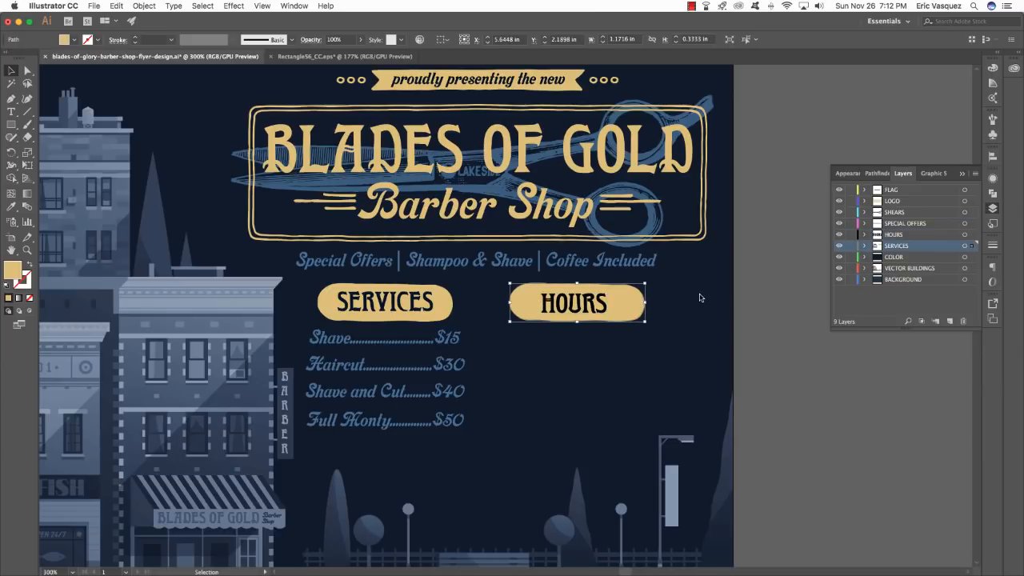
key(super+x)
click(917, 236)
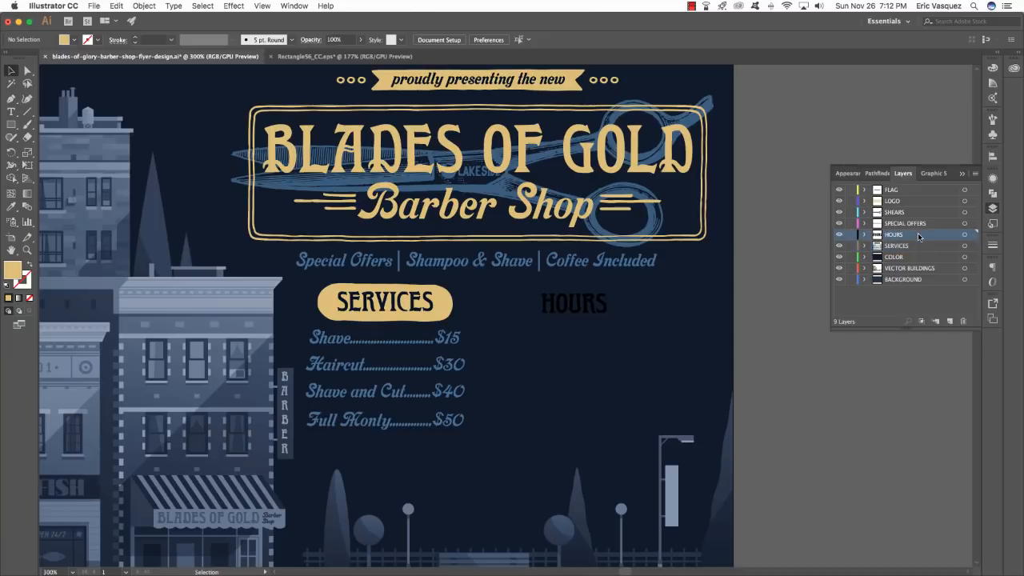
key(a)
key(super+f)
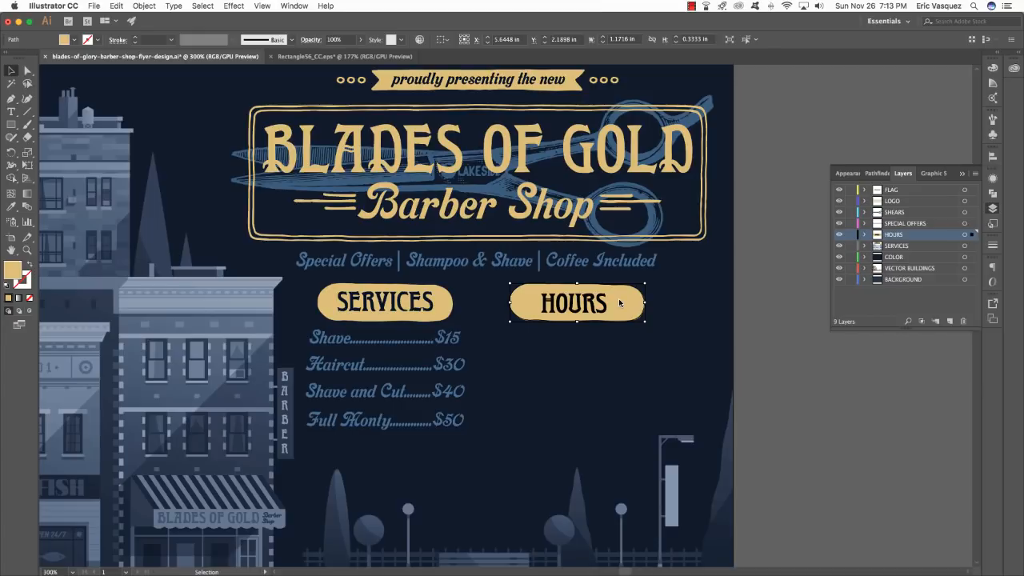
click(143, 5)
mouse_move(152, 30)
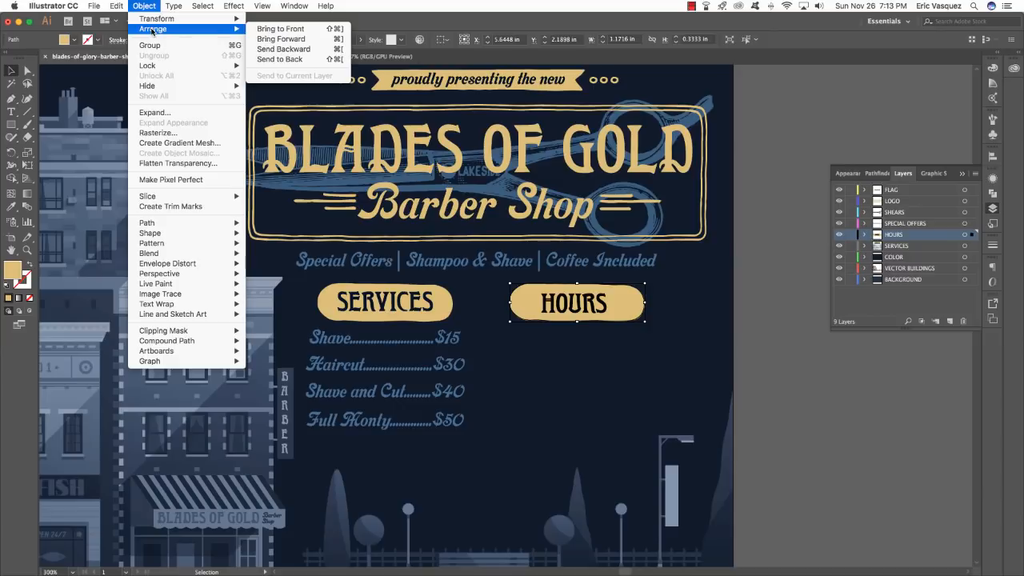
click(338, 51)
click(772, 328)
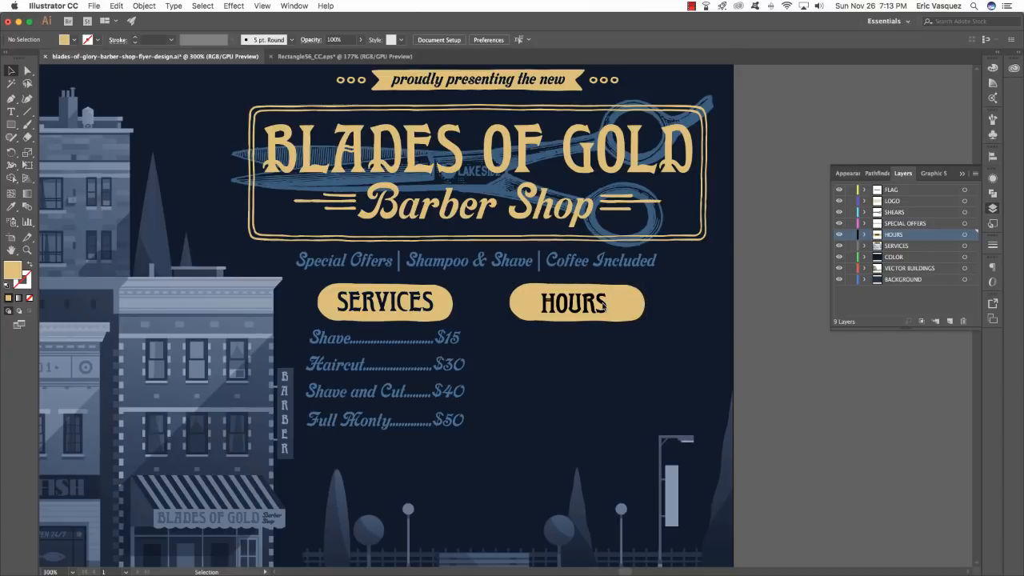
- Shift the HOURS lettering towards the left end of its gold shape and fill it with the dark navy sampled from SERVICES
click(588, 304)
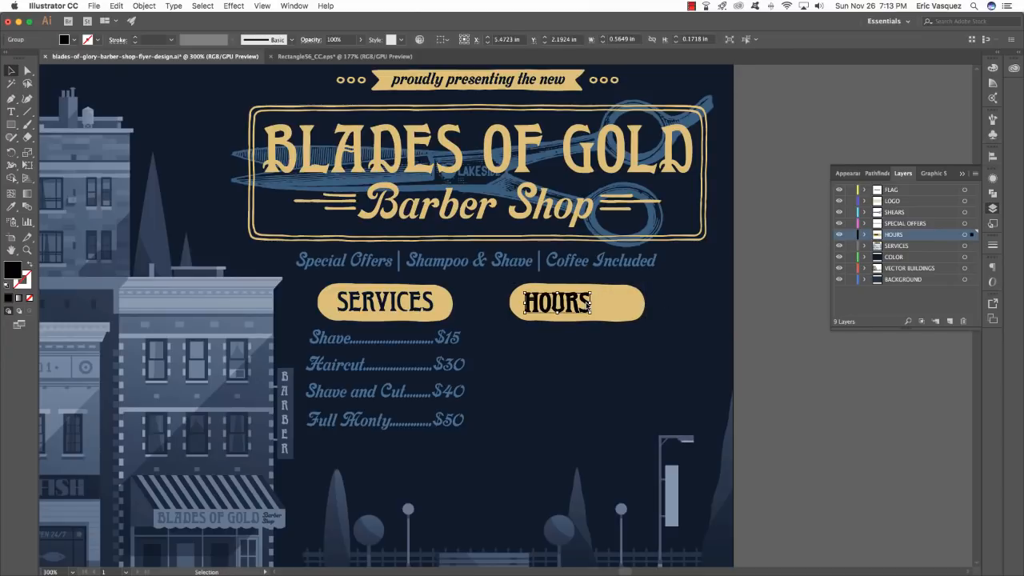
key(i)
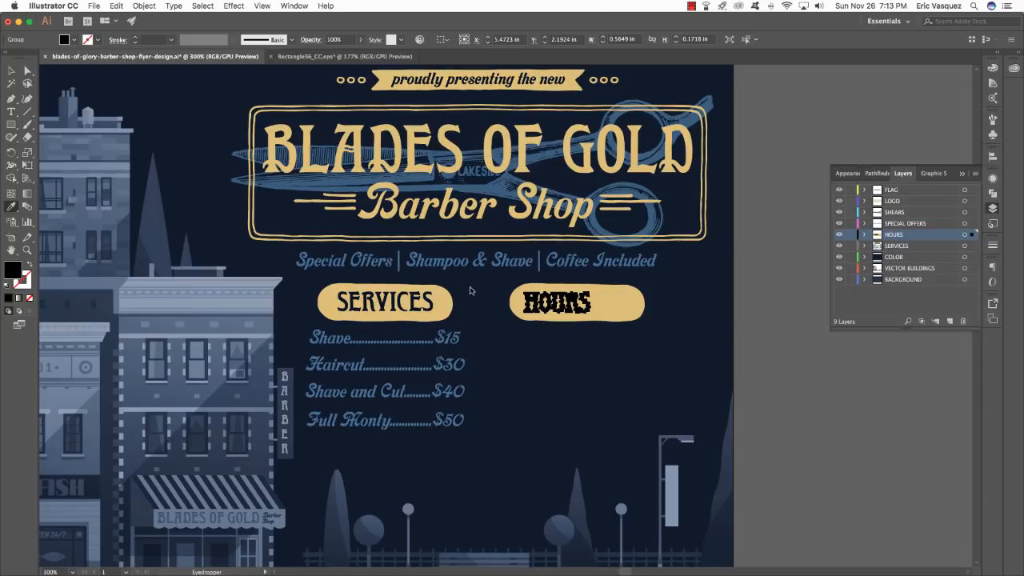
click(428, 298)
key(v)
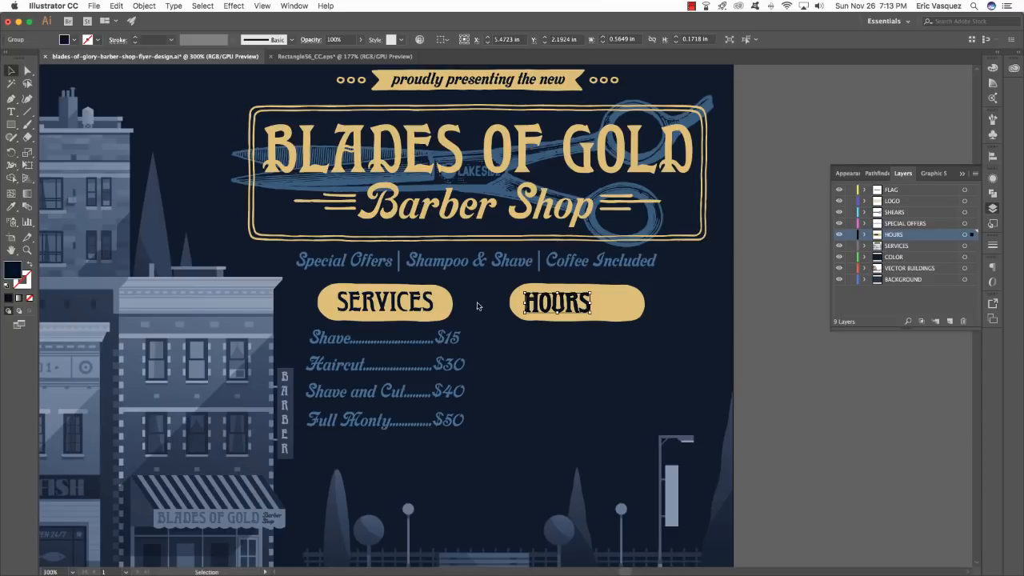
click(766, 324)
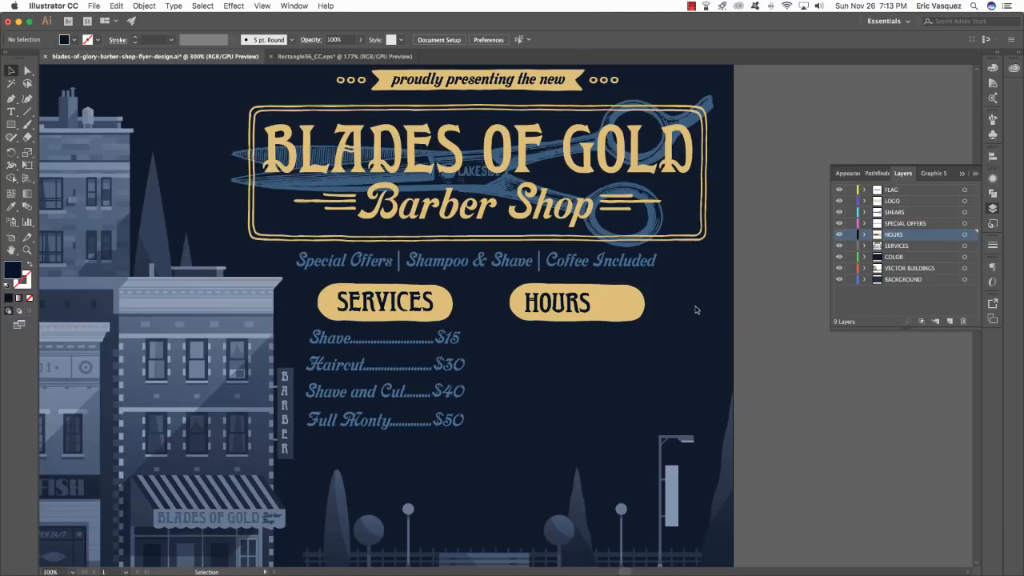
- Nudge the HOURS lettering slightly right and narrow the gold shape from its right edge to fit the word evenly
drag(588, 306, 591, 305)
click(608, 303)
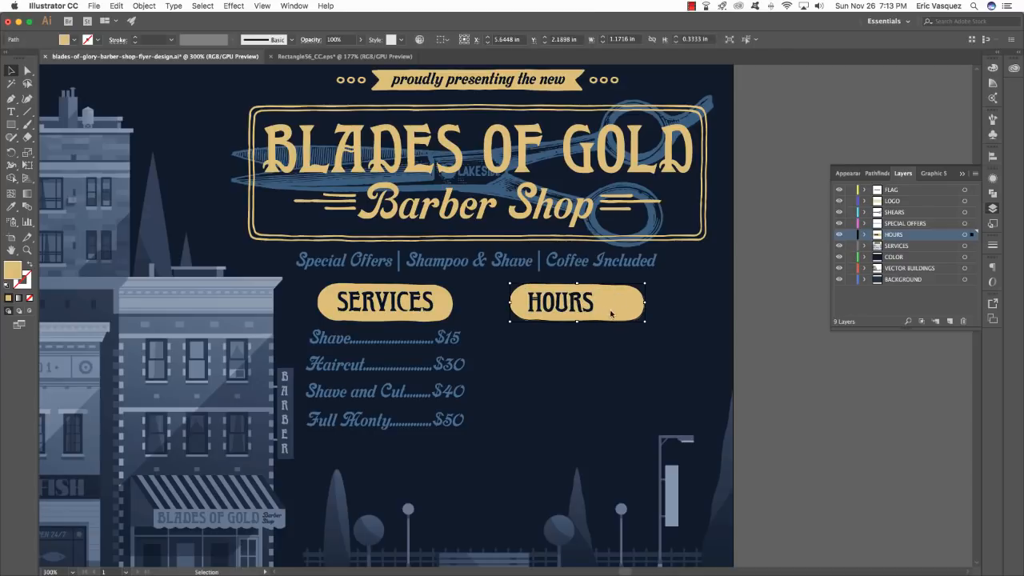
drag(645, 304, 615, 304)
click(768, 295)
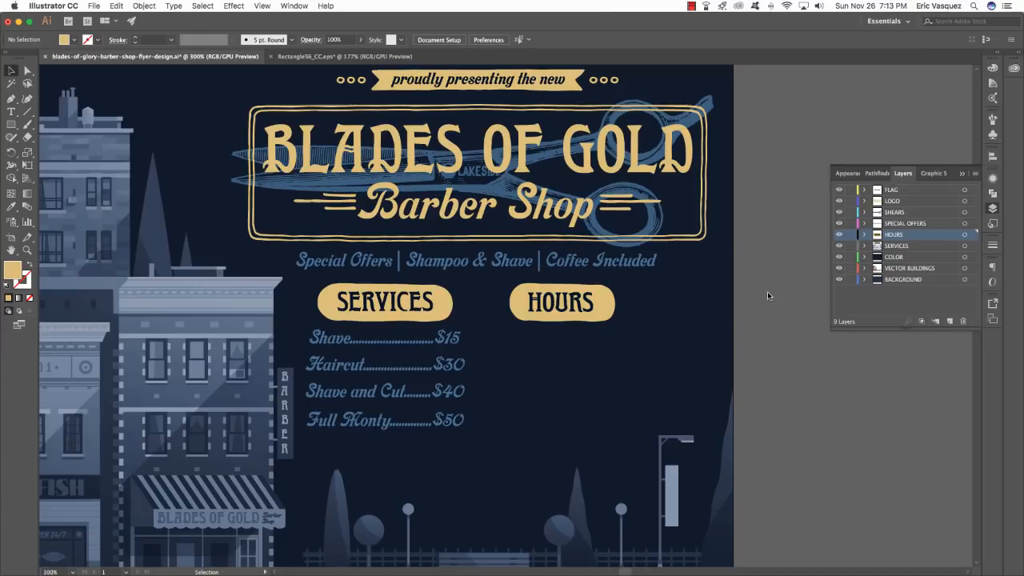
- Open Hours_List_CC.eps from Finder in Illustrator, copy all of its opening-hours lettering and close the file
key(super+Tab)
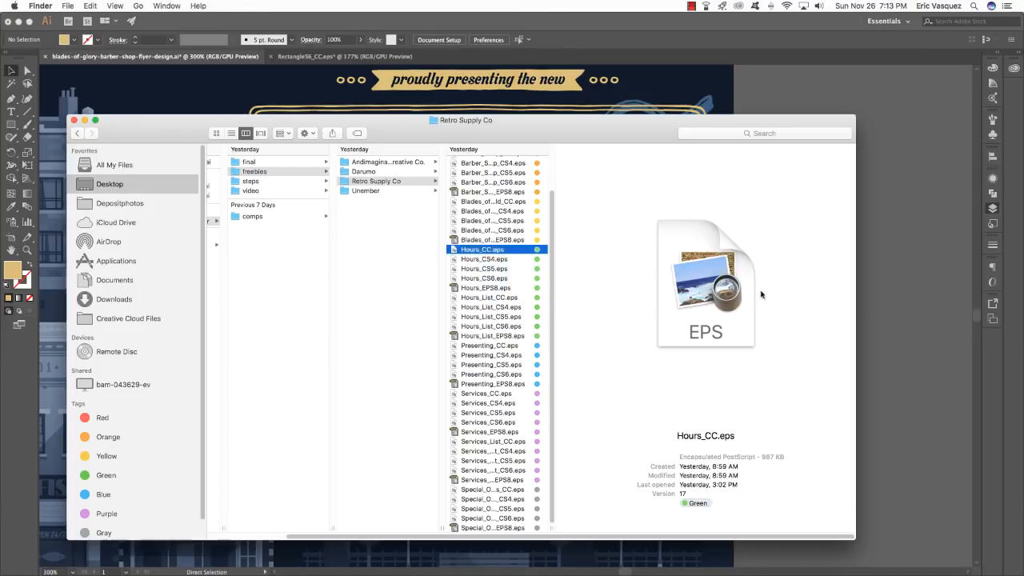
click(476, 302)
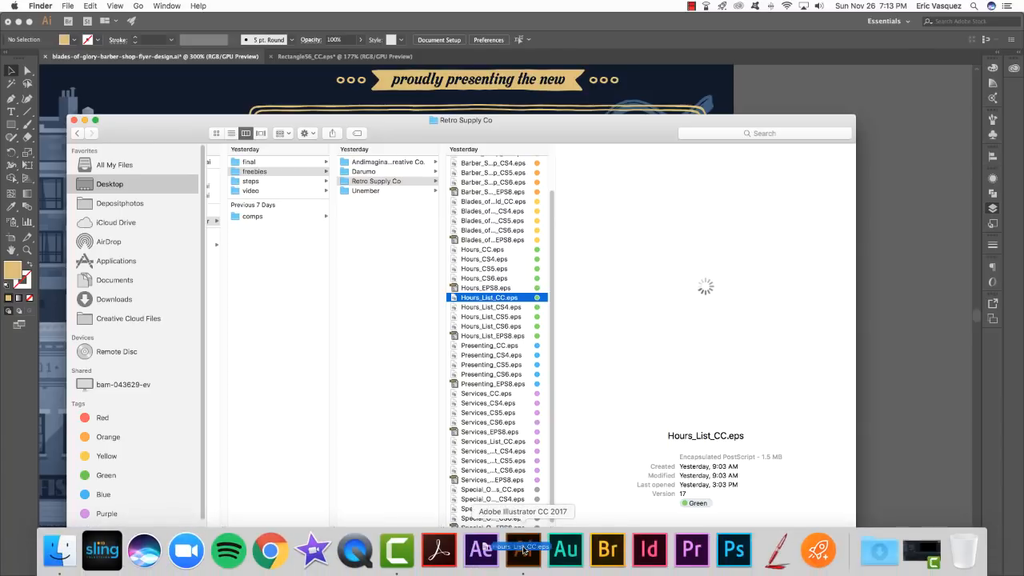
click(523, 550)
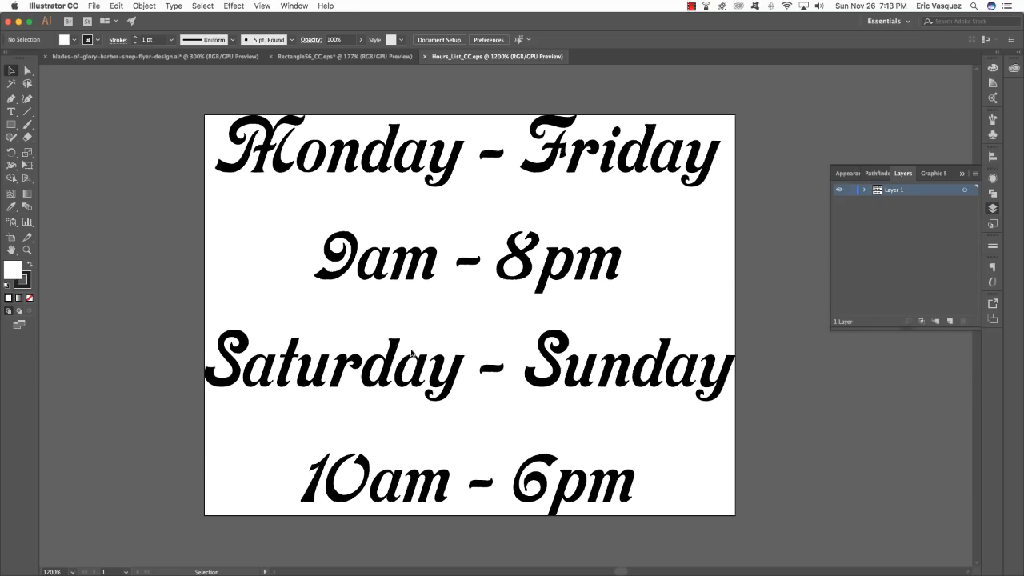
key(super+a)
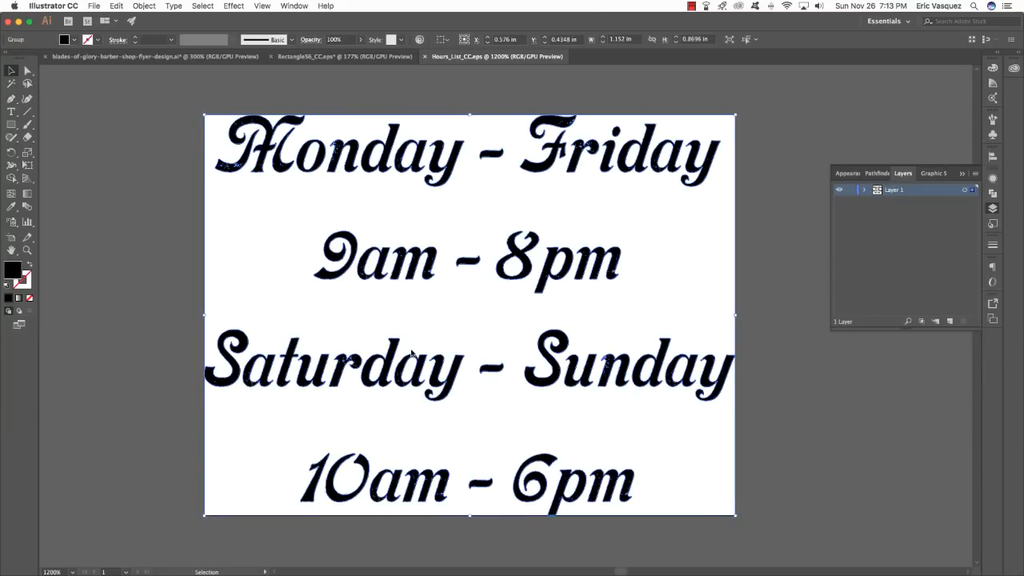
key(a)
key(super+c)
key(super+w)
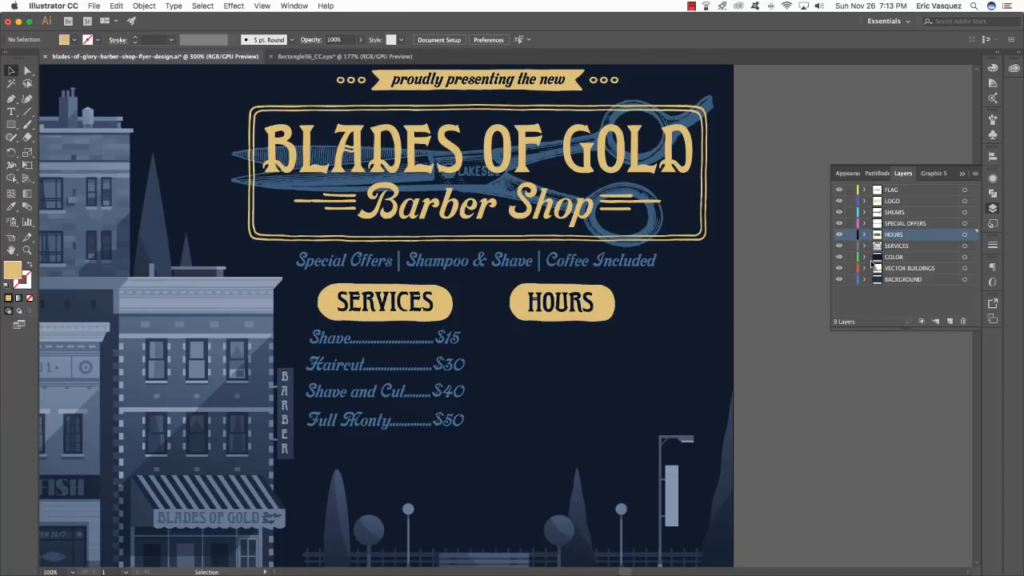
- Paste the hours list, place it below the HOURS header, and fill it with the blue sampled from the special offers line
key(super+v)
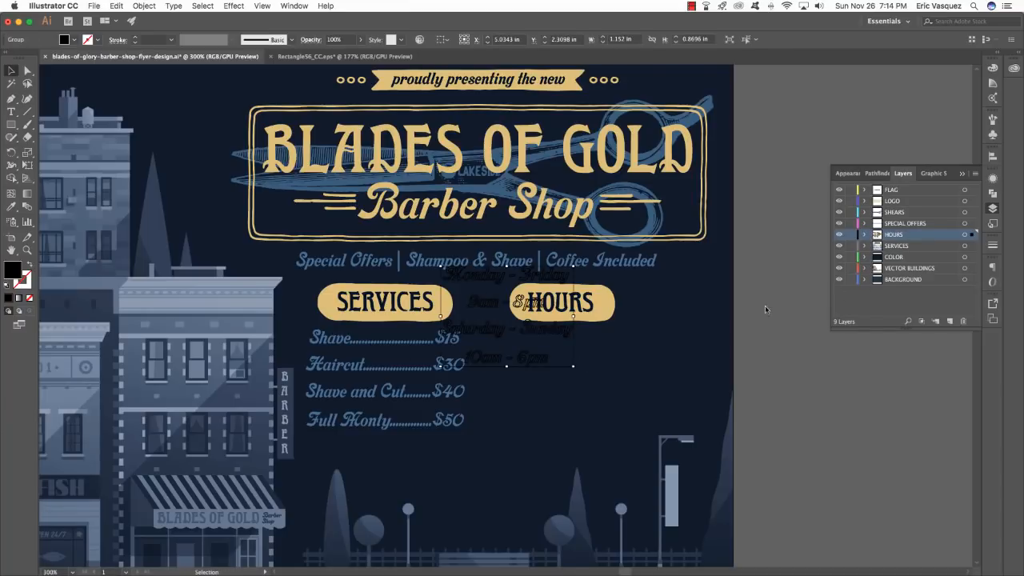
drag(561, 339, 610, 392)
key(i)
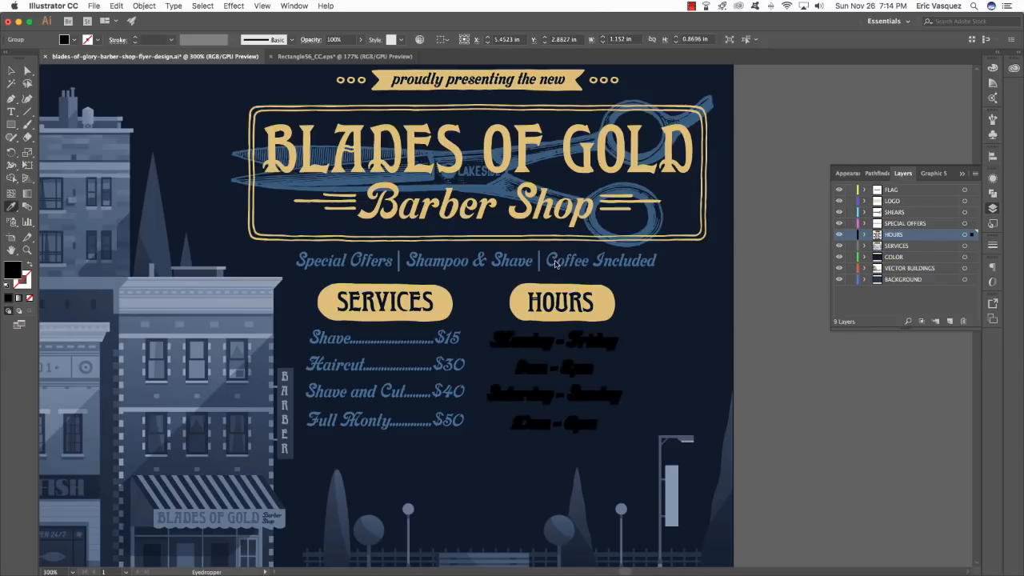
click(554, 257)
key(super+shift+a)
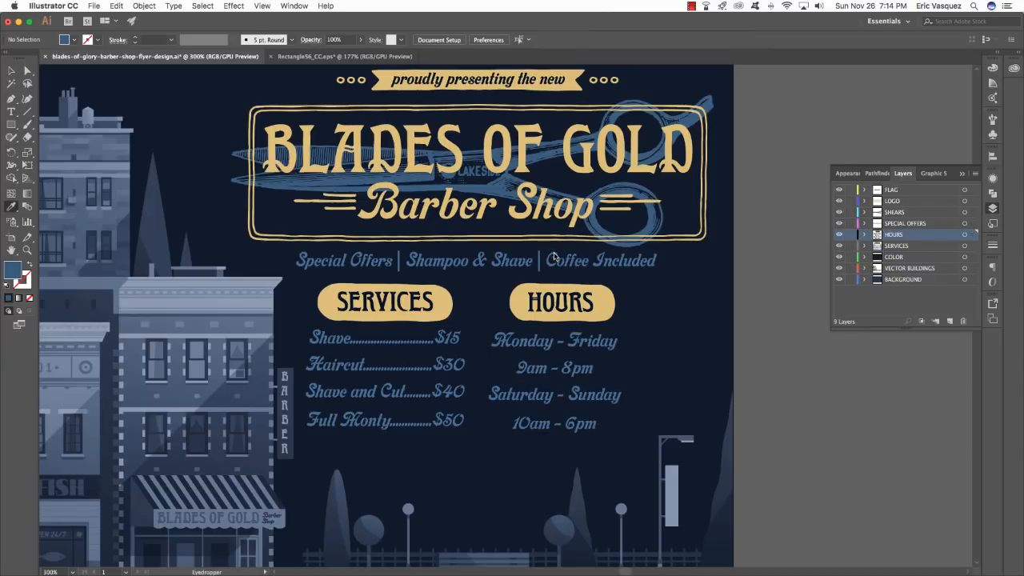
key(v)
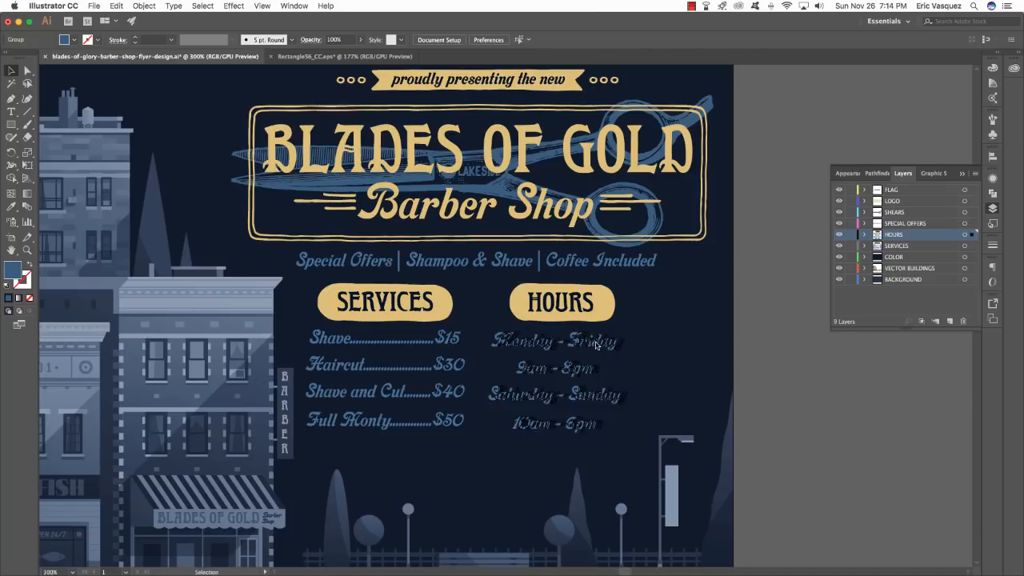
- Shift the hours list slightly right, centre it horizontally with the HOURS lettering and gold shape, and group them all
drag(590, 344, 596, 345)
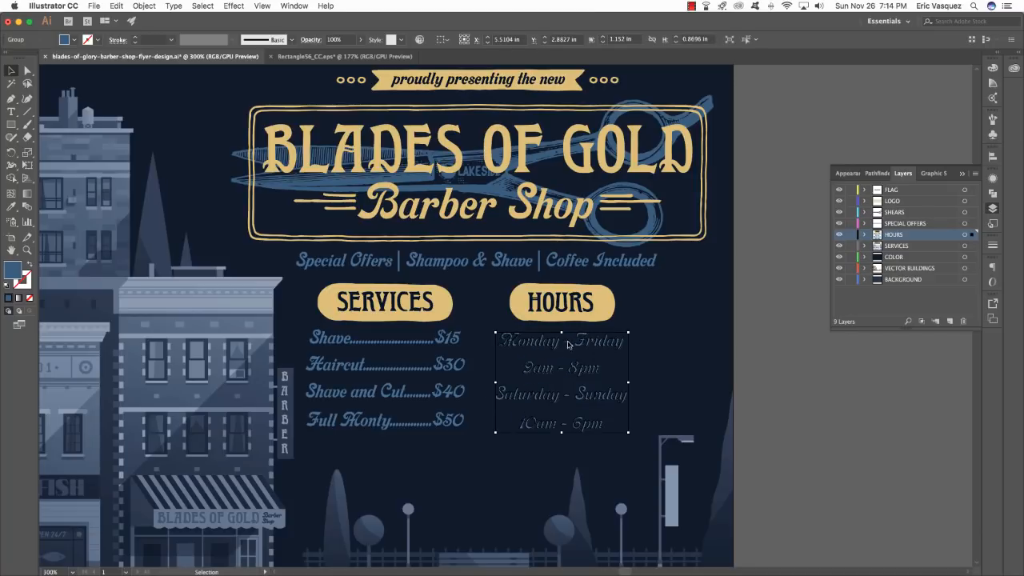
shift+click(594, 304)
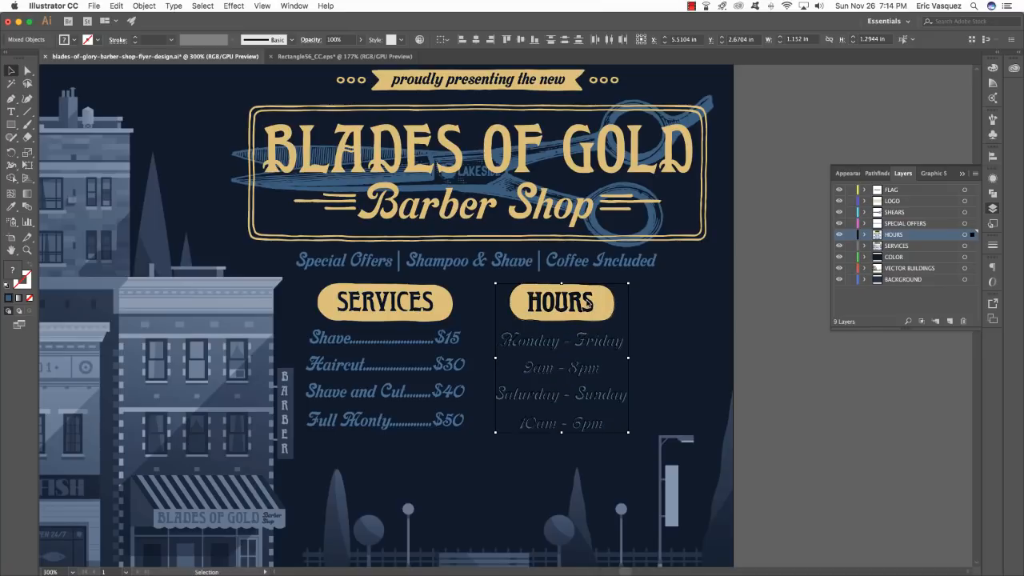
click(476, 40)
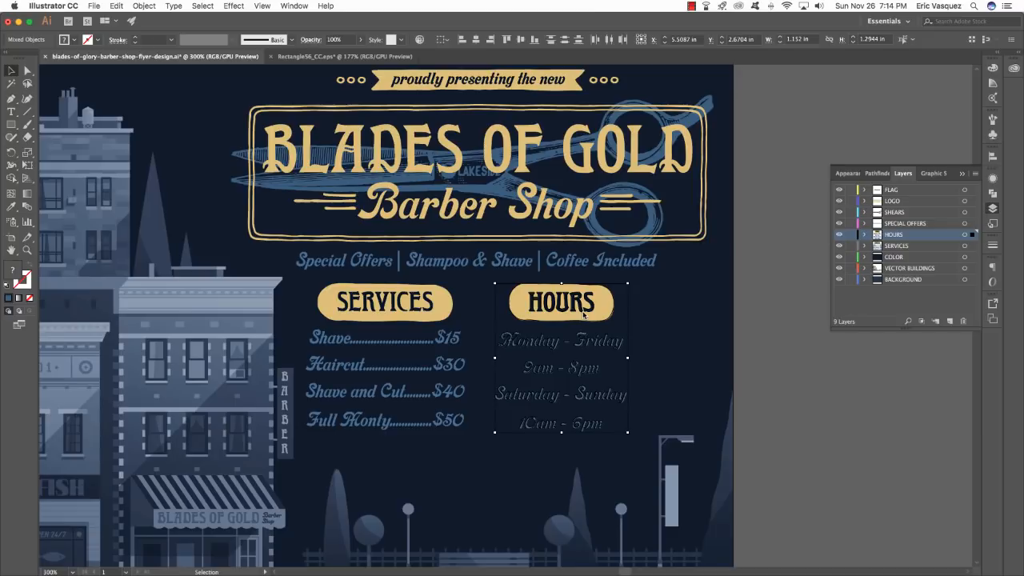
key(super+g)
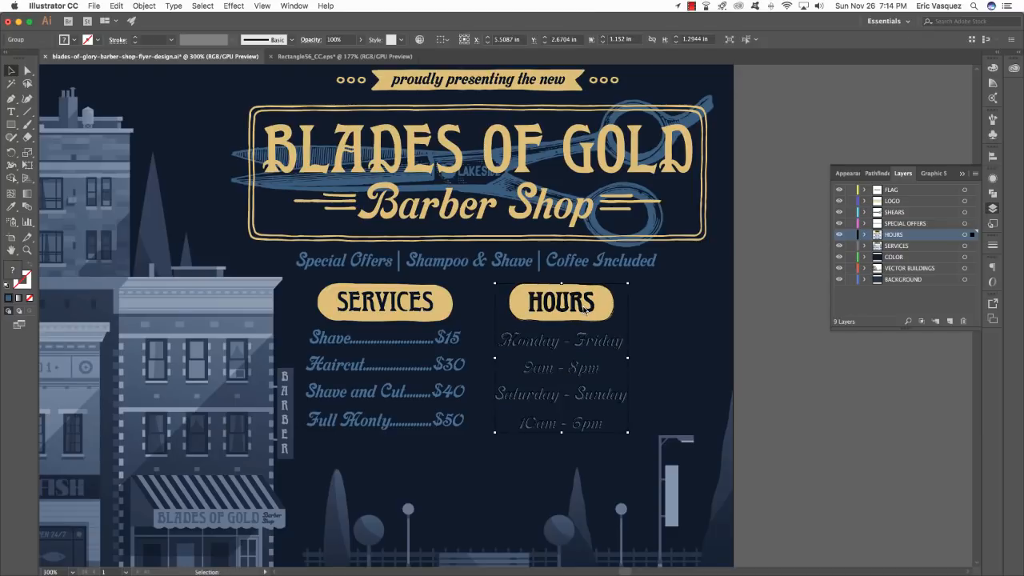
- Group the SERVICES lettering, its gold shape and the four price lines from Shave to Full Monty
click(446, 301)
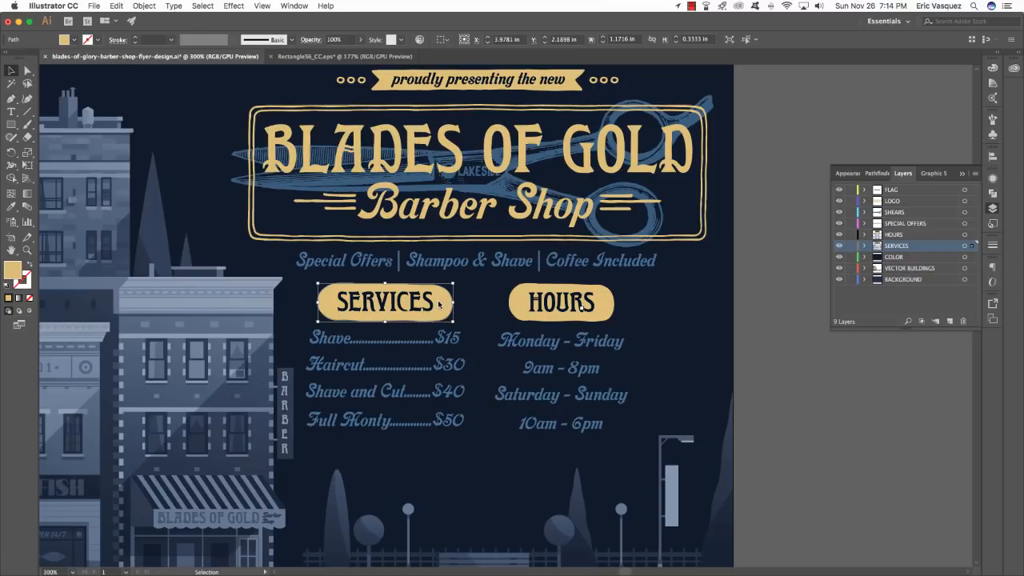
shift+click(430, 304)
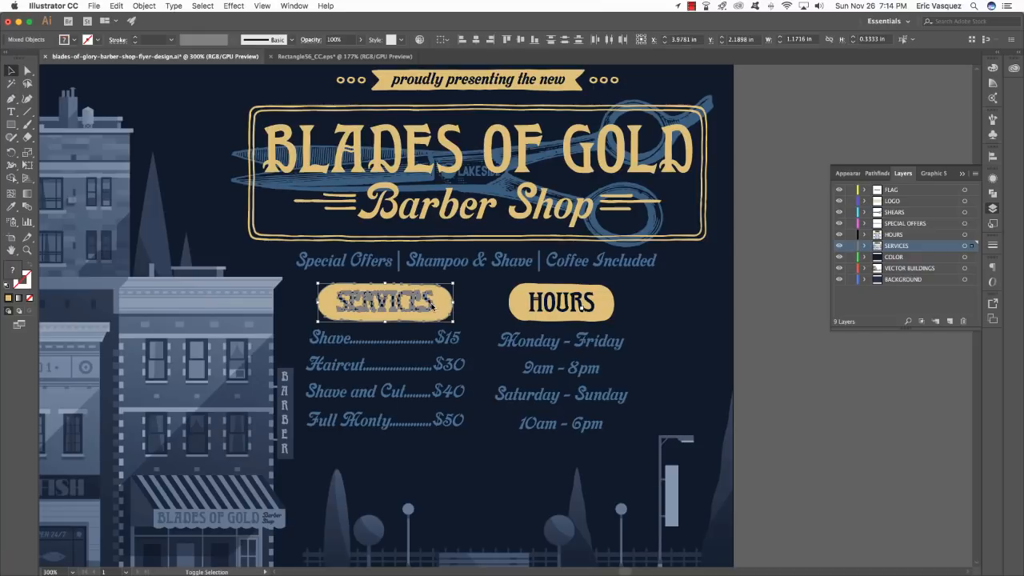
shift+click(446, 343)
shift+click(440, 370)
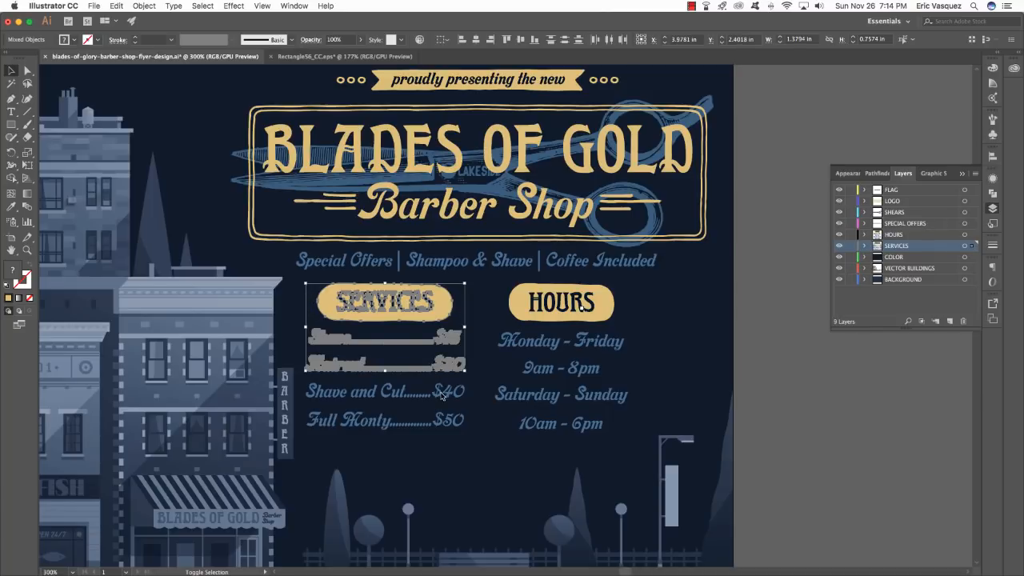
shift+click(442, 392)
shift+click(439, 422)
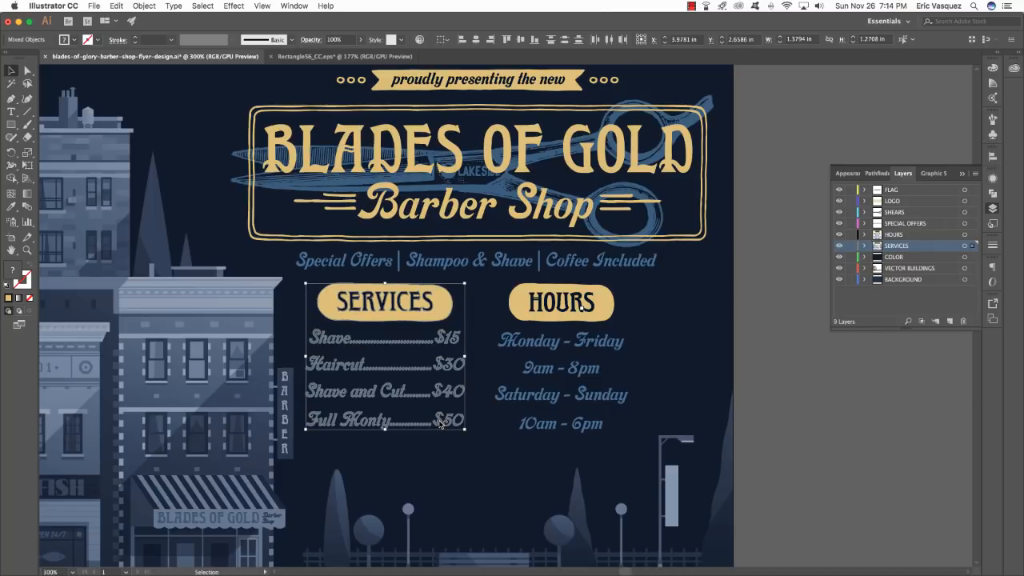
key(super+g)
click(146, 6)
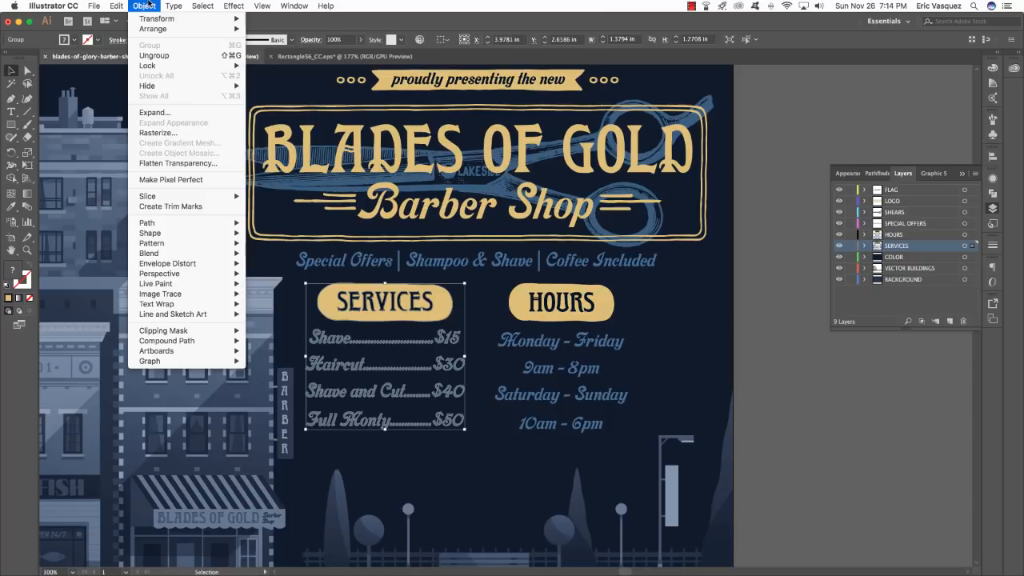
click(140, 4)
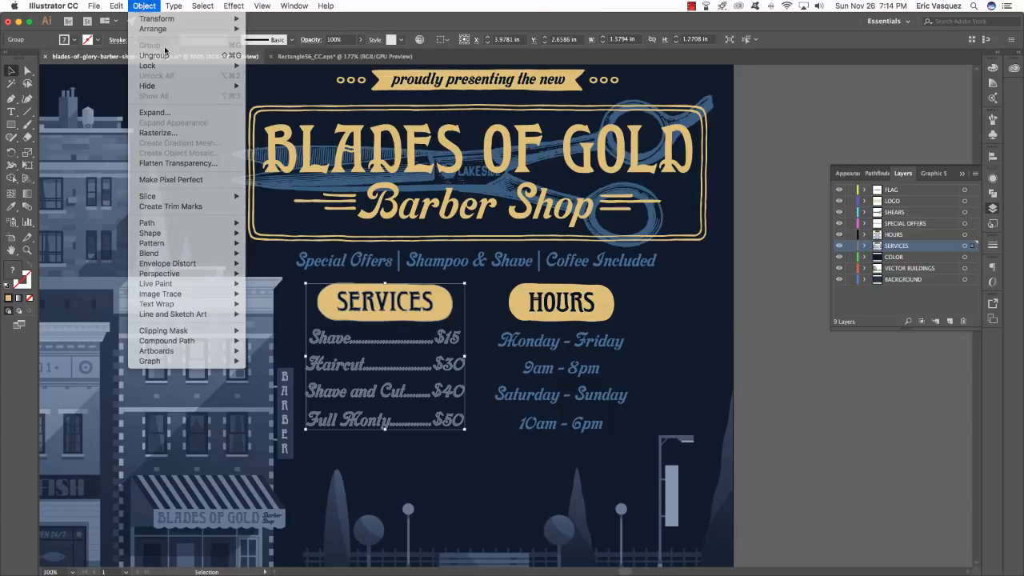
click(777, 311)
drag(741, 298, 720, 290)
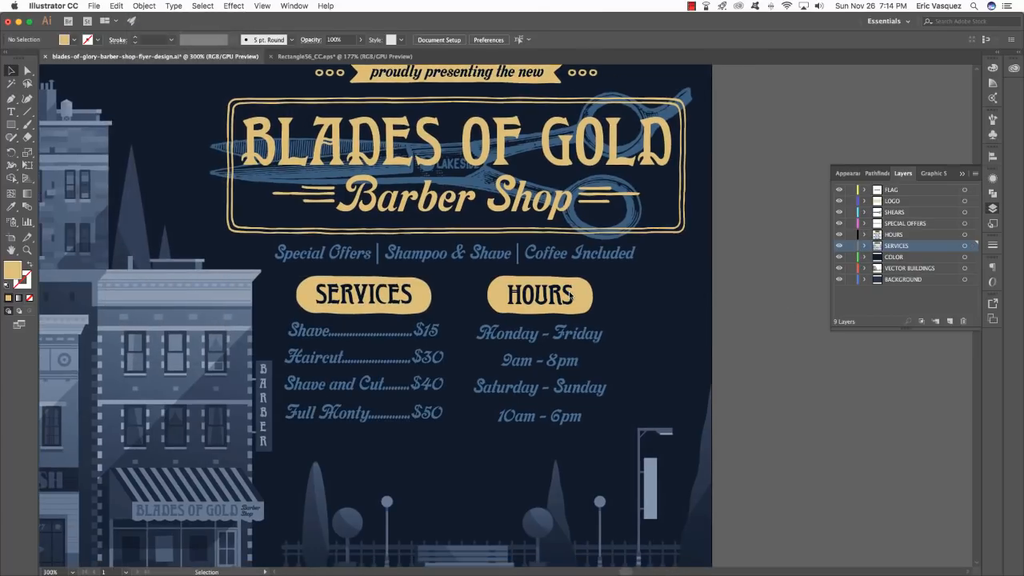
- Nudge the SERVICES and HOURS groups together about 0.11 in to the right beneath the special offers line
click(571, 295)
click(725, 298)
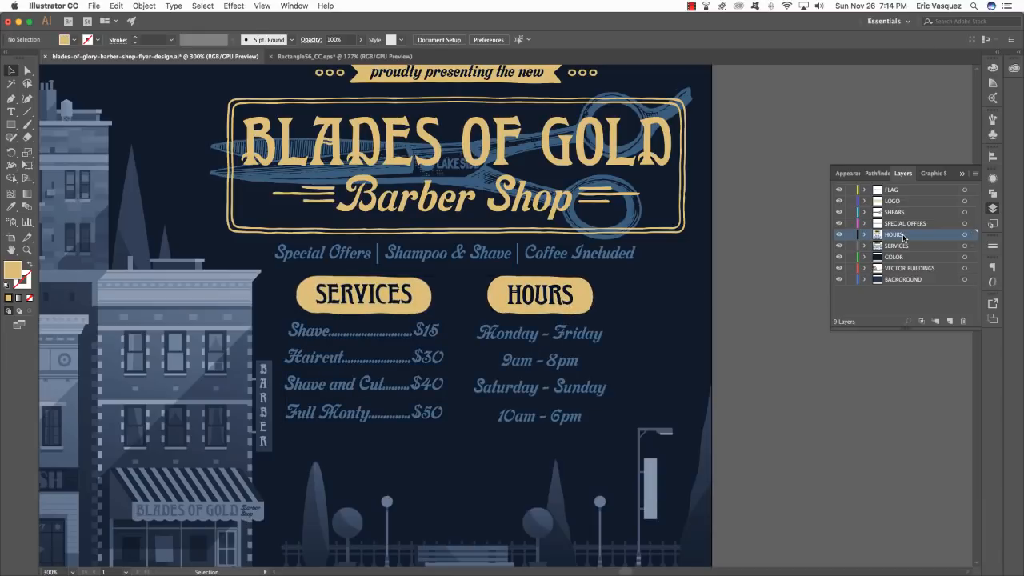
click(558, 297)
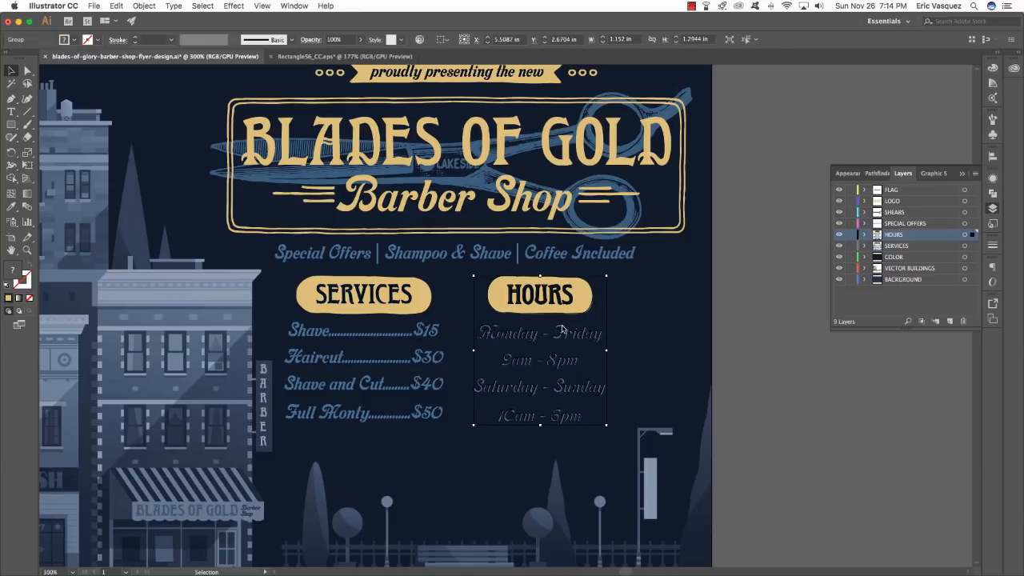
shift+click(412, 296)
shift+click(413, 297)
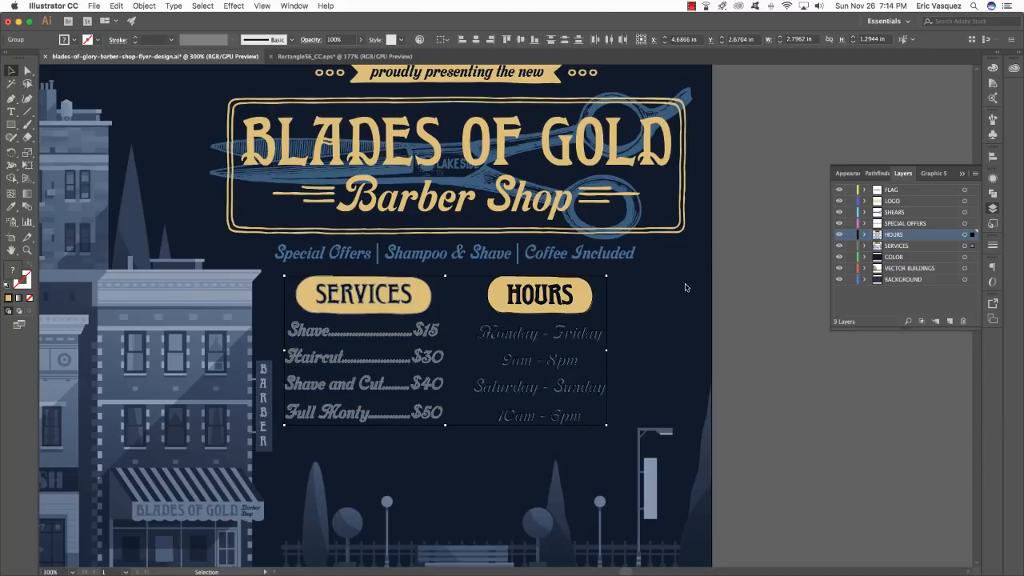
key(Right)
key(Right)
key(Right)
key(Right)
key(Right)
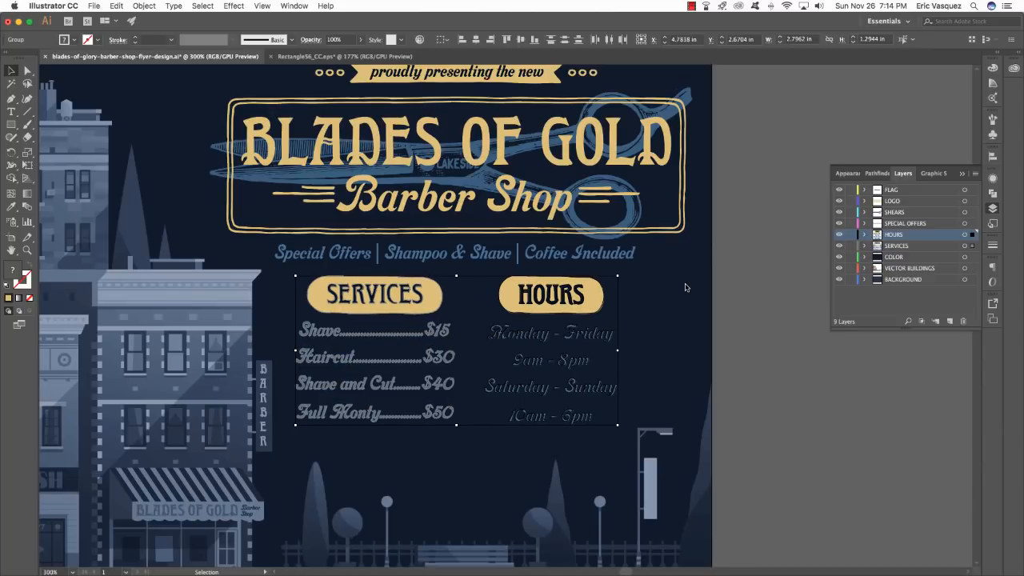
key(Right)
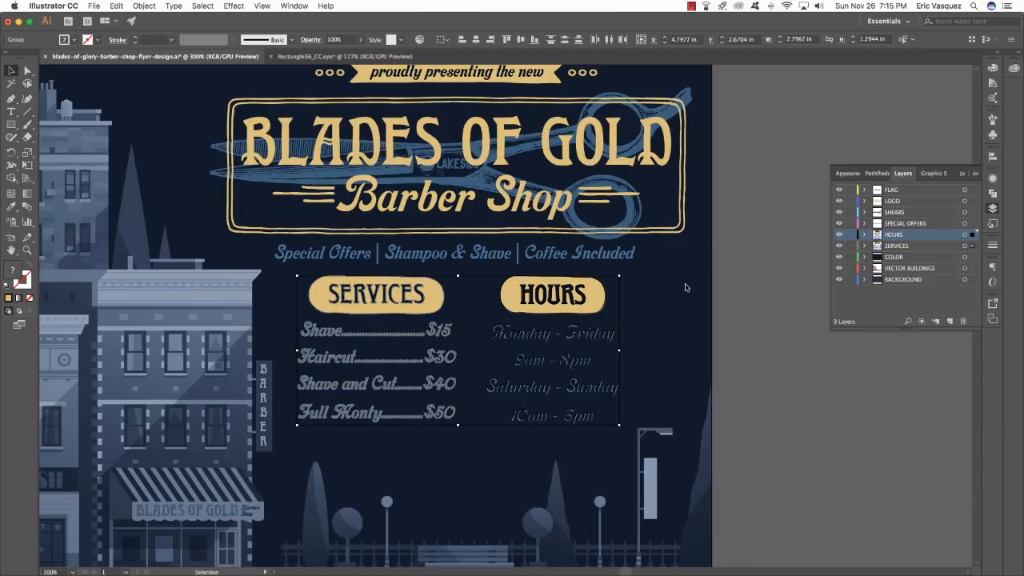
key(super+minus)
click(685, 283)
drag(678, 264, 699, 284)
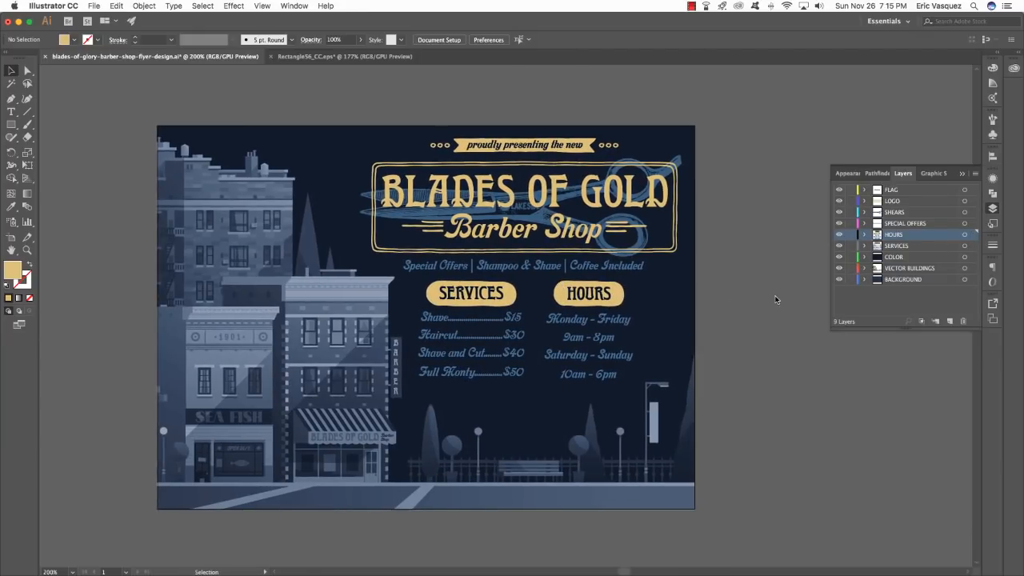
- Open Address_CC.eps from Finder in Illustrator, copy all of its address lettering and close the file
key(super+Tab)
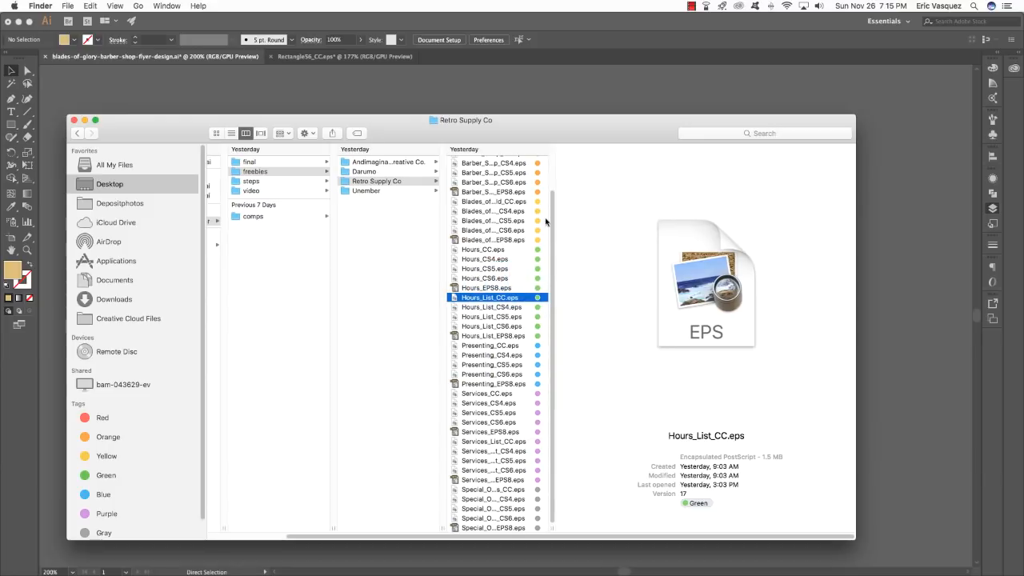
scroll(546, 222, up, 5)
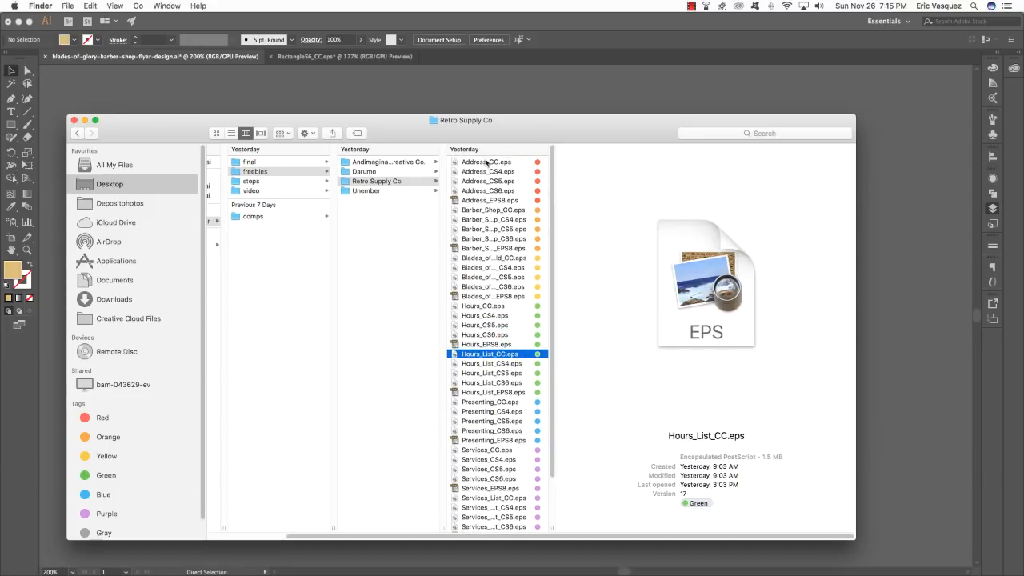
click(486, 163)
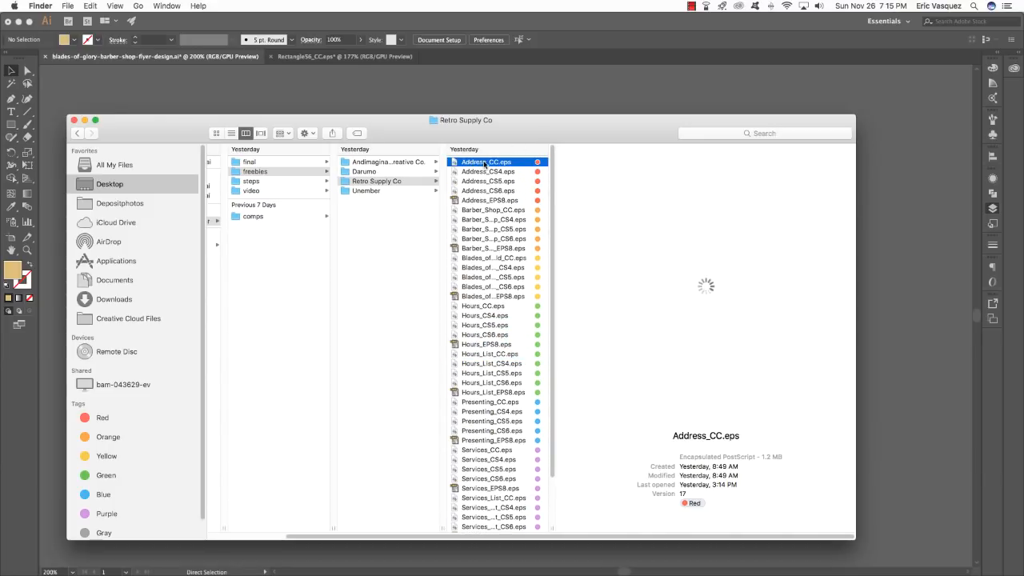
drag(485, 163, 522, 567)
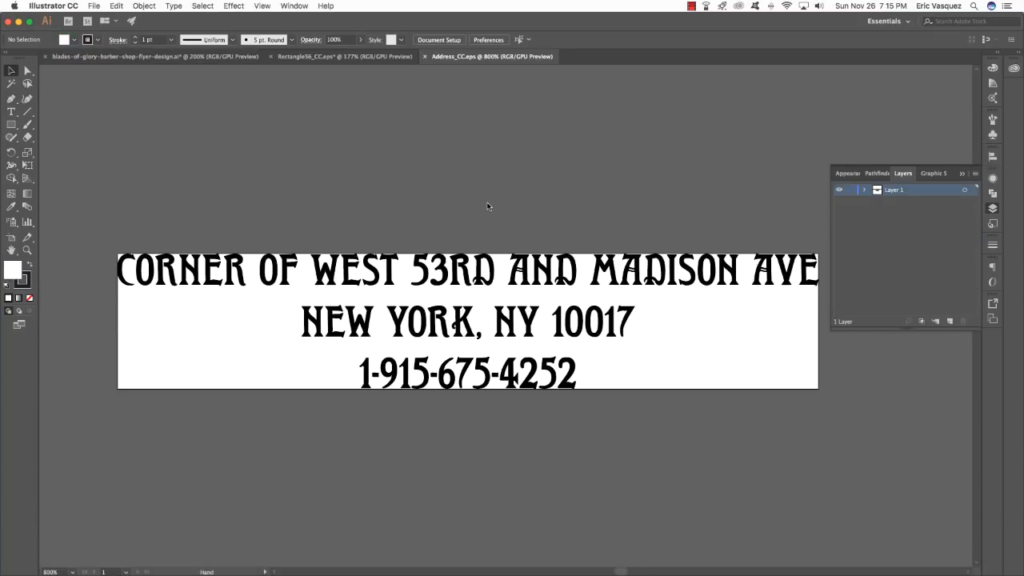
drag(488, 205, 451, 200)
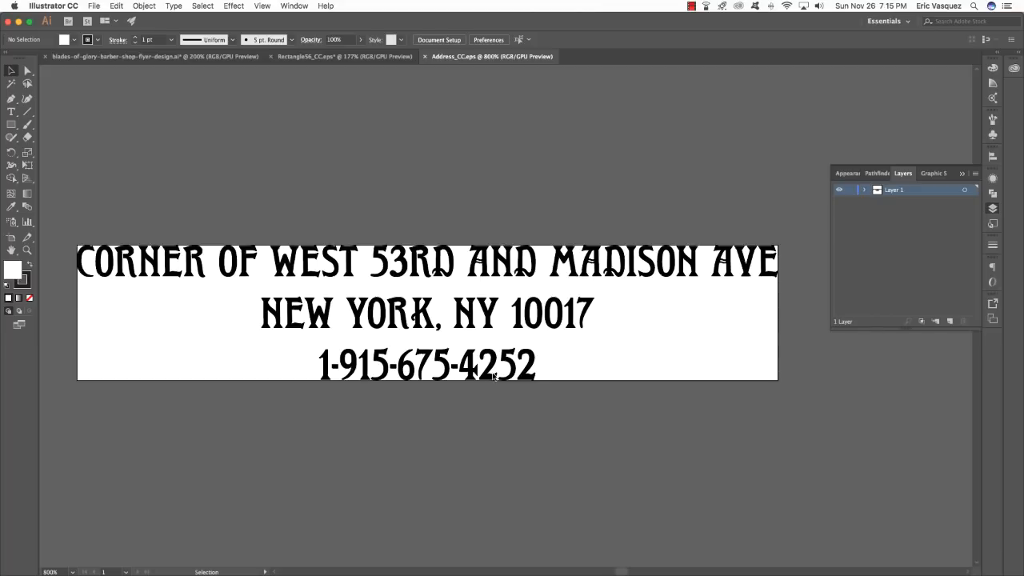
drag(704, 453, 224, 94)
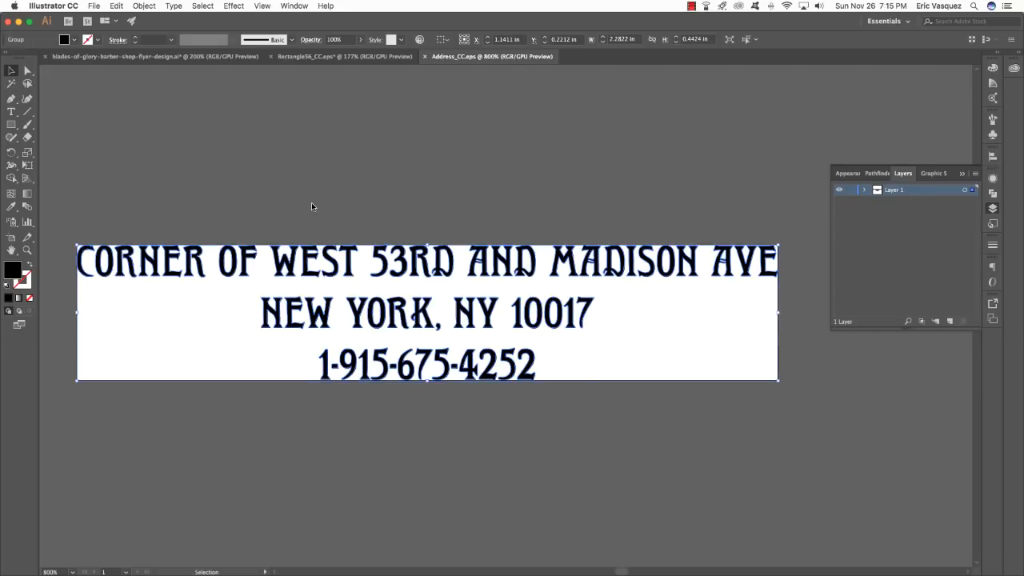
key(super+w)
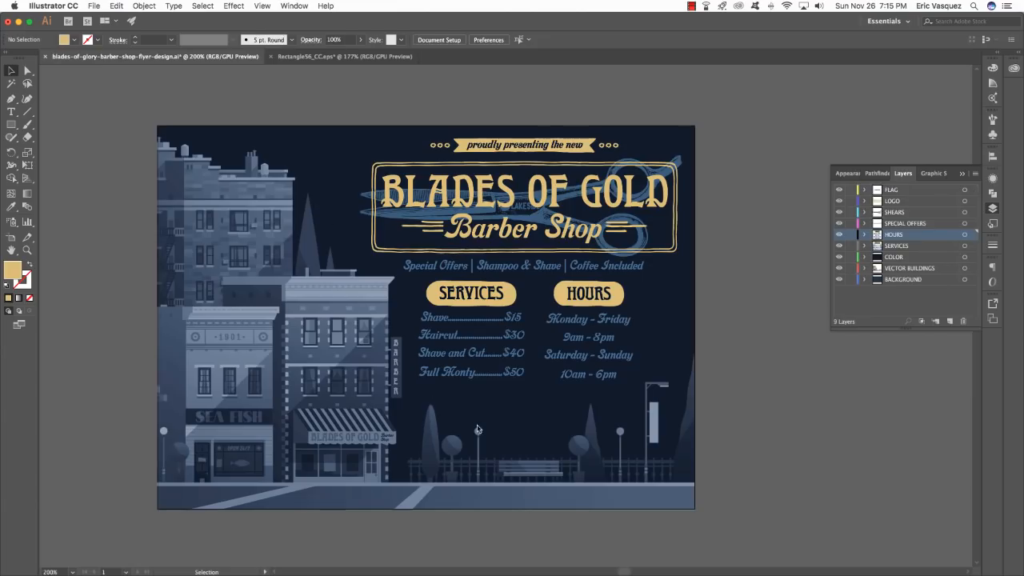
- Create a new layer directly above the COLOR layer and name it ADDRESS
click(901, 256)
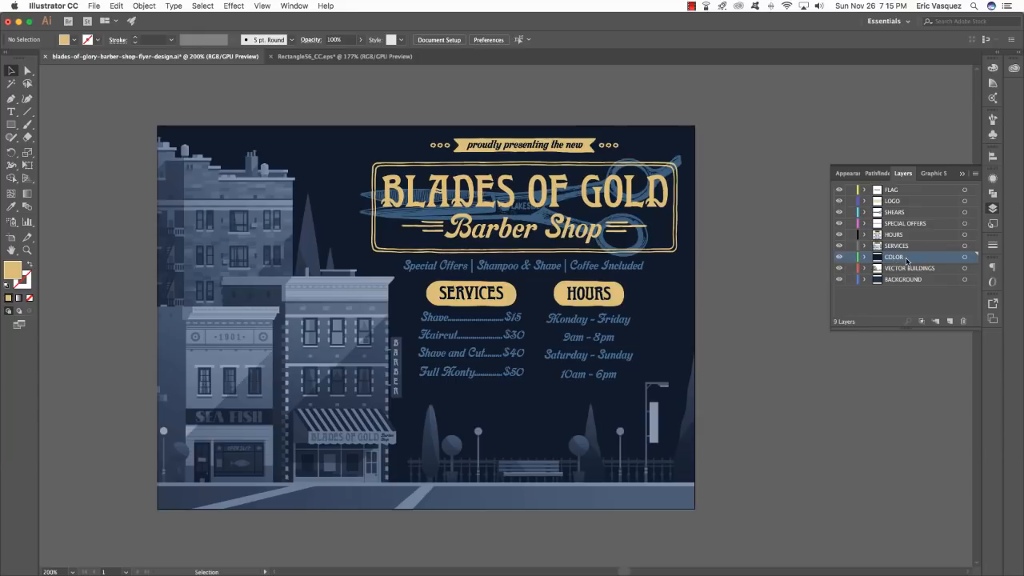
click(950, 321)
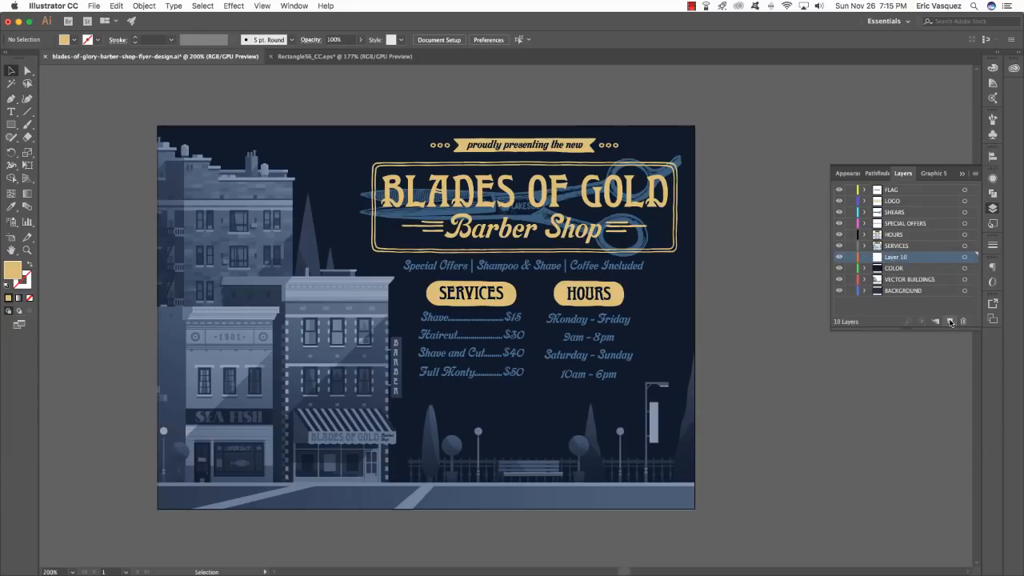
double_click(896, 258)
text(ADD)
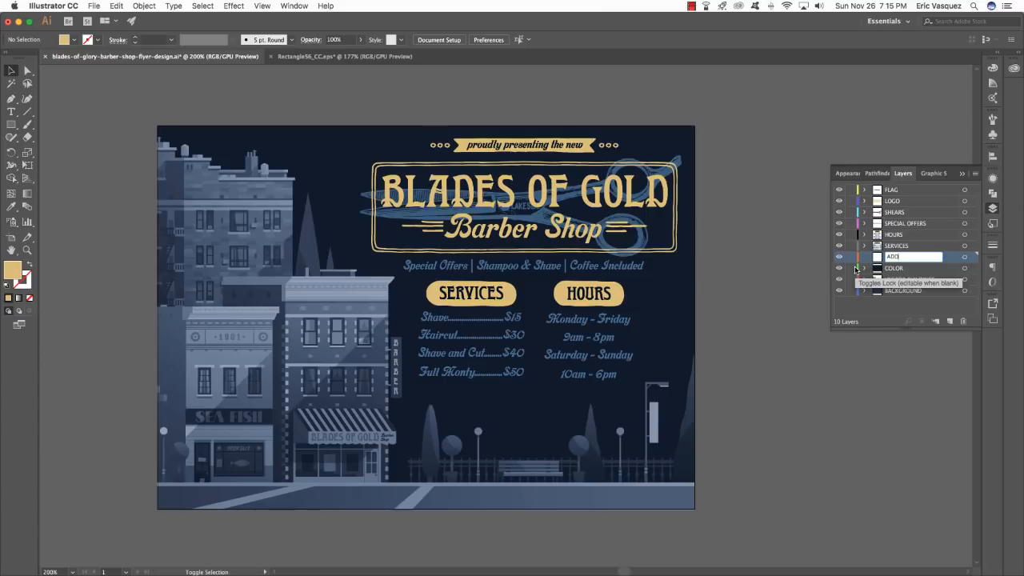
text(RESS)
key(Return)
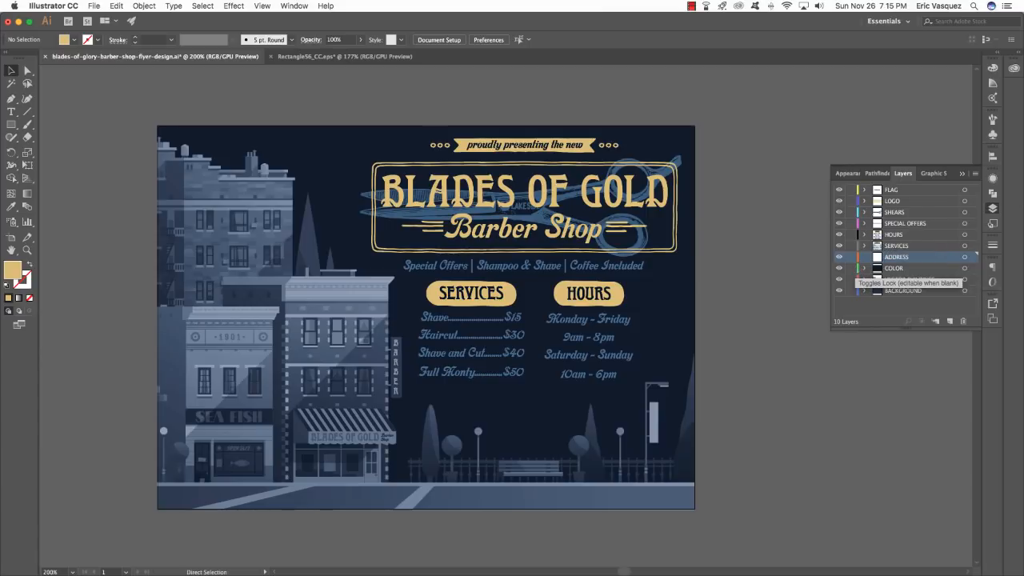
- Paste the address lettering, place it centrally below the services and hours lists, and fill it with the gold sampled from the SERVICES shape
key(super+v)
drag(507, 316, 527, 403)
key(i)
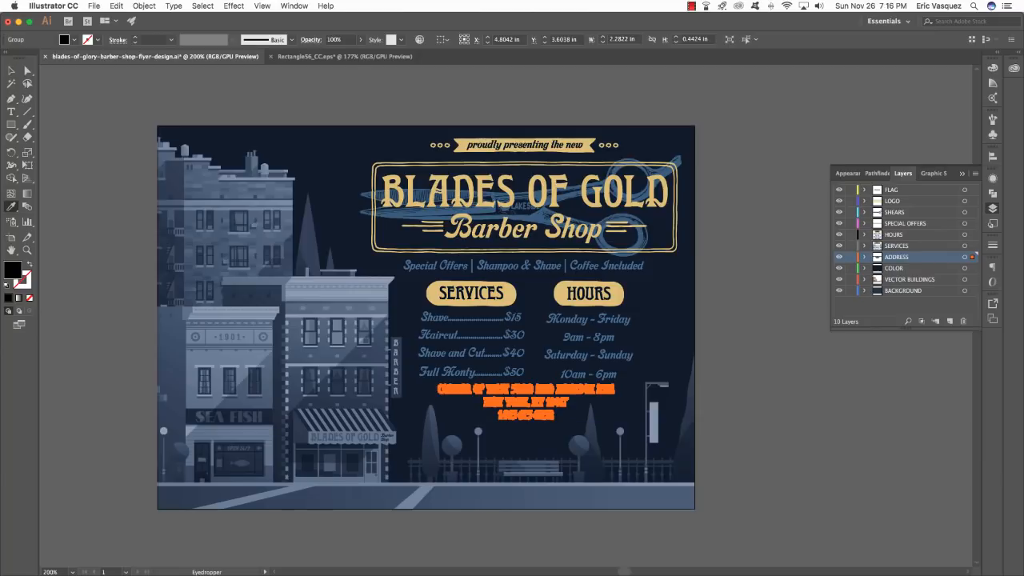
click(513, 294)
key(super+shift+a)
key(v)
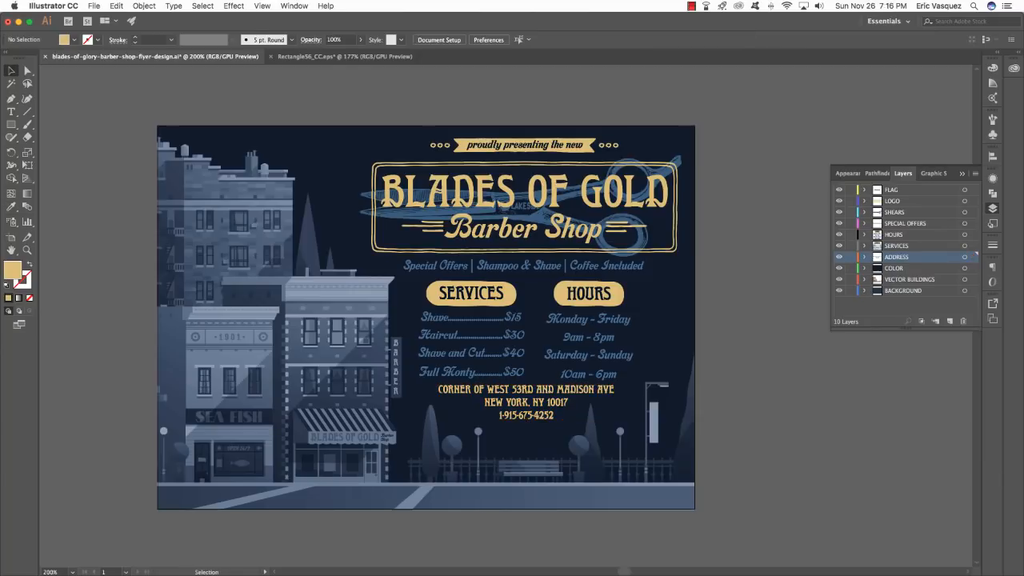
drag(520, 353, 541, 345)
drag(548, 394, 544, 400)
drag(603, 239, 606, 229)
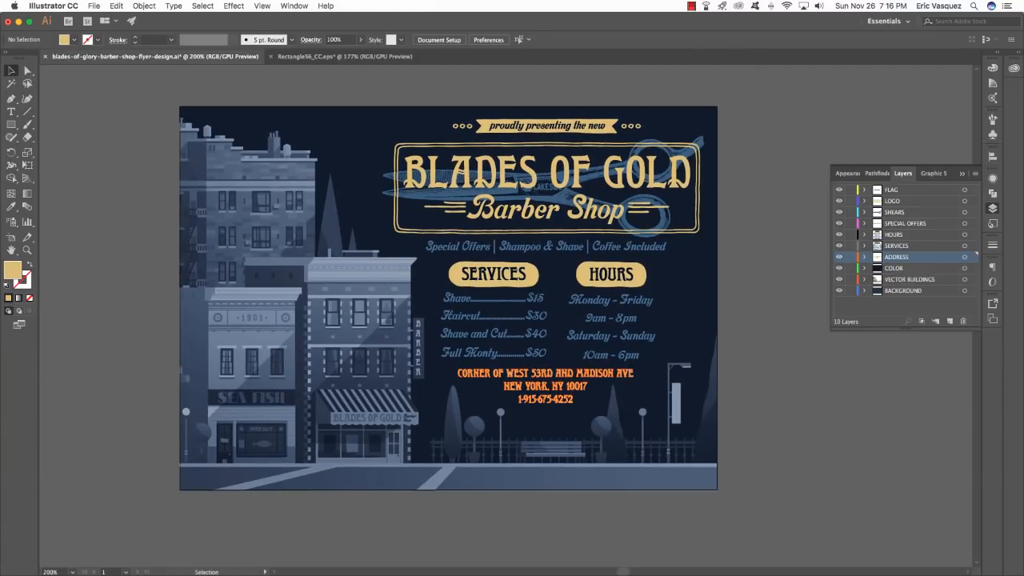
- Align the address, special offers line, logo, shears and top banner to one another by their horizontal centres
click(547, 387)
shift+click(548, 246)
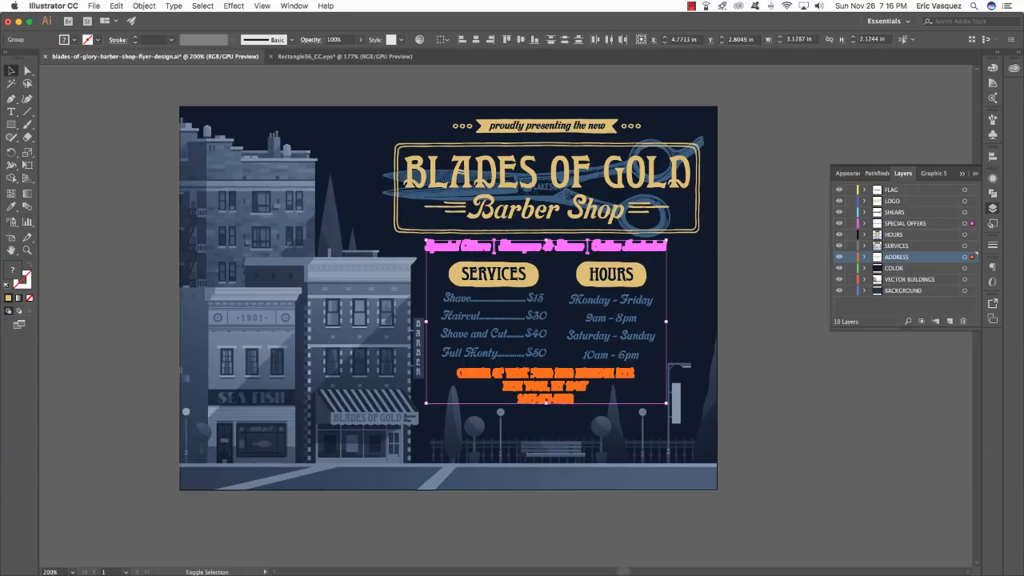
shift+click(547, 210)
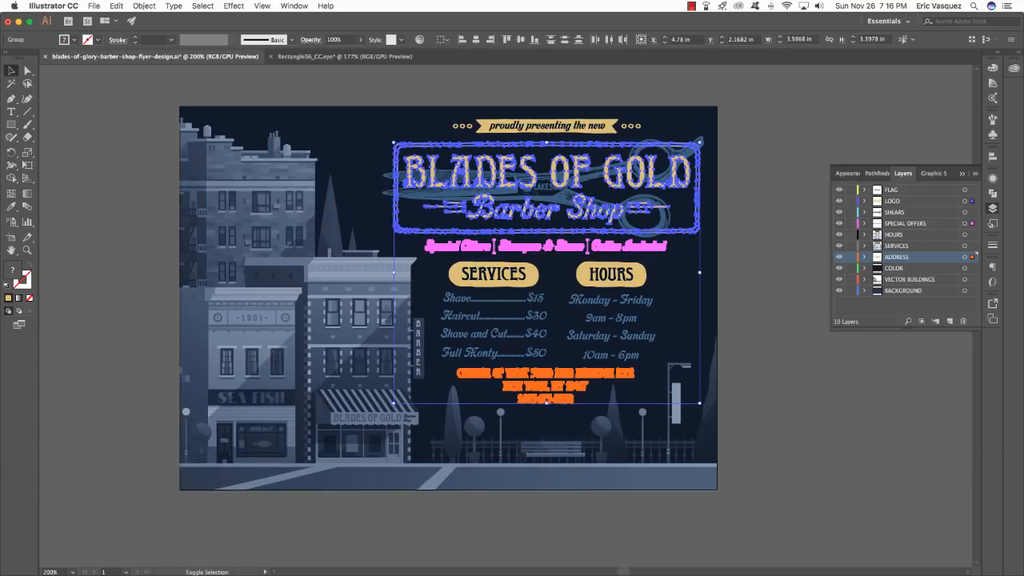
shift+click(665, 217)
shift+click(547, 126)
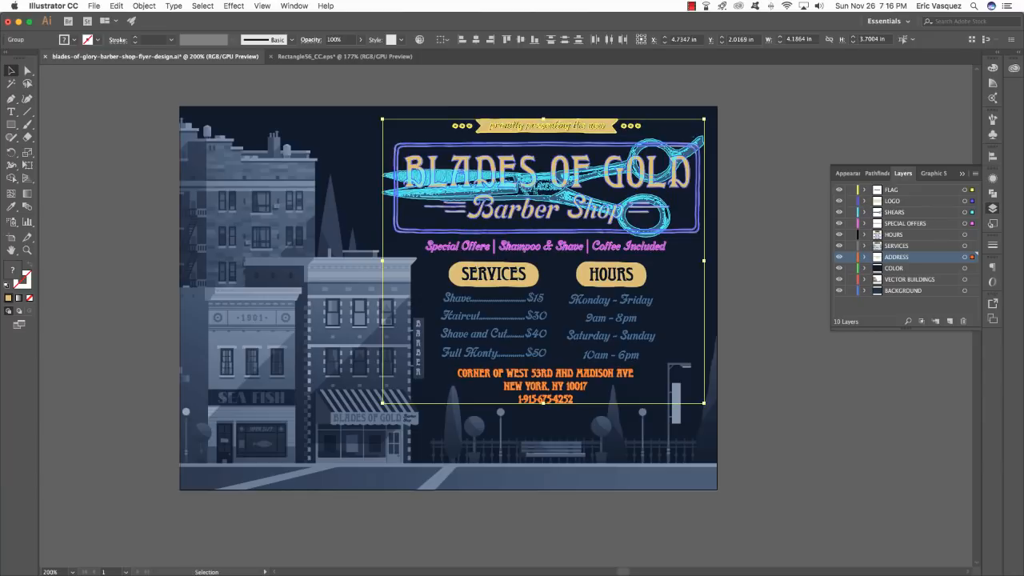
click(476, 40)
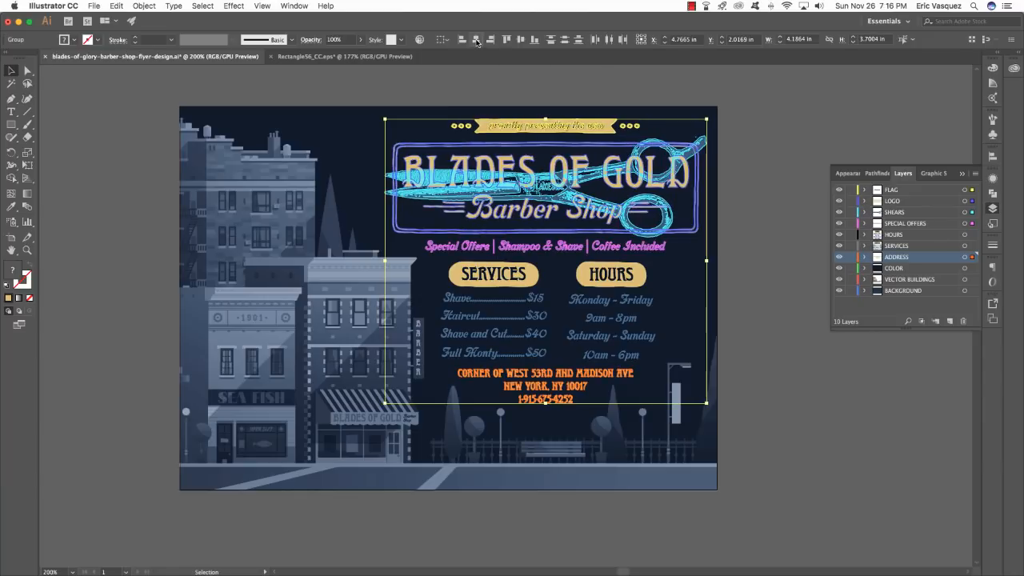
click(609, 72)
drag(697, 153, 682, 141)
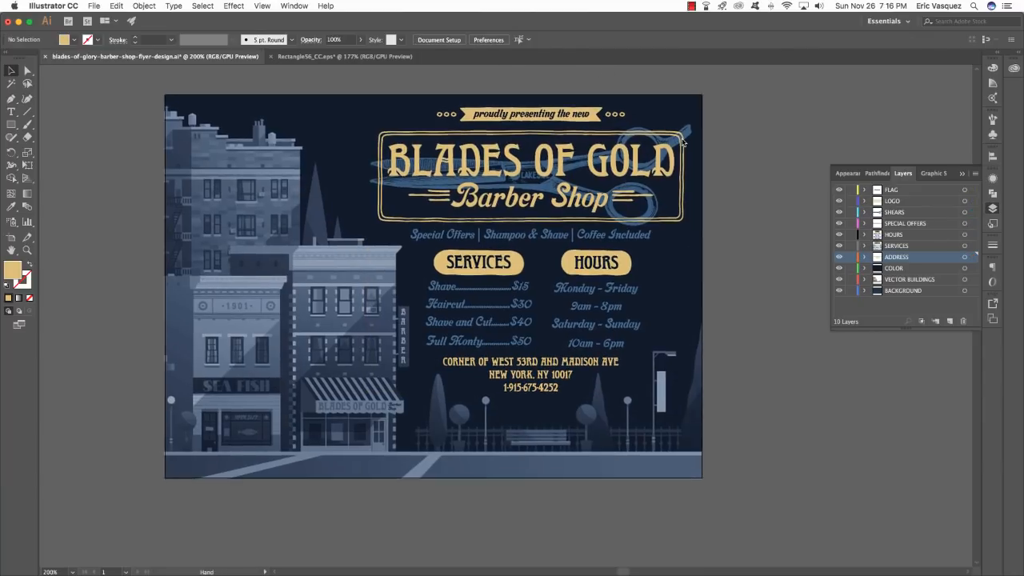
click(578, 370)
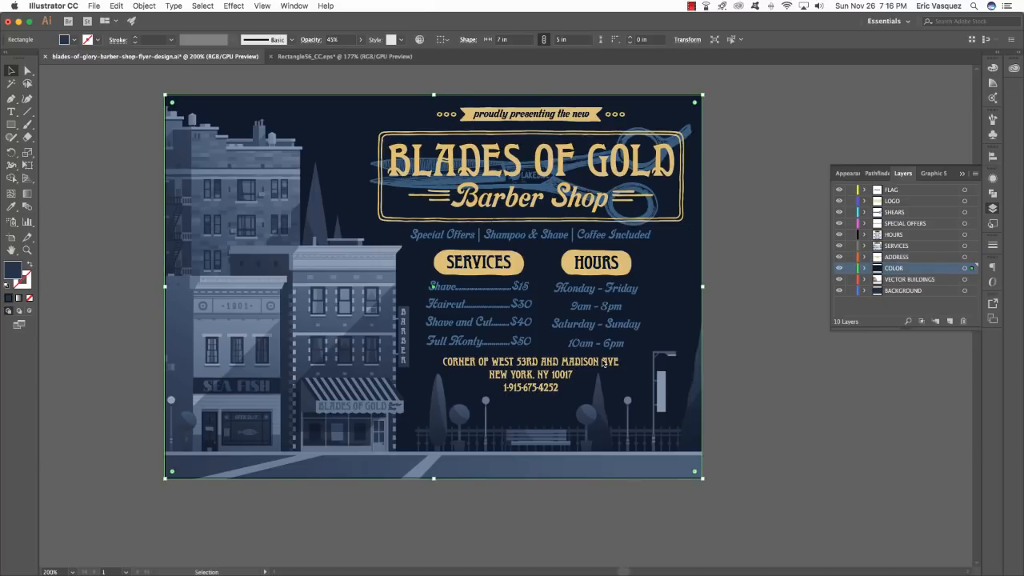
click(603, 362)
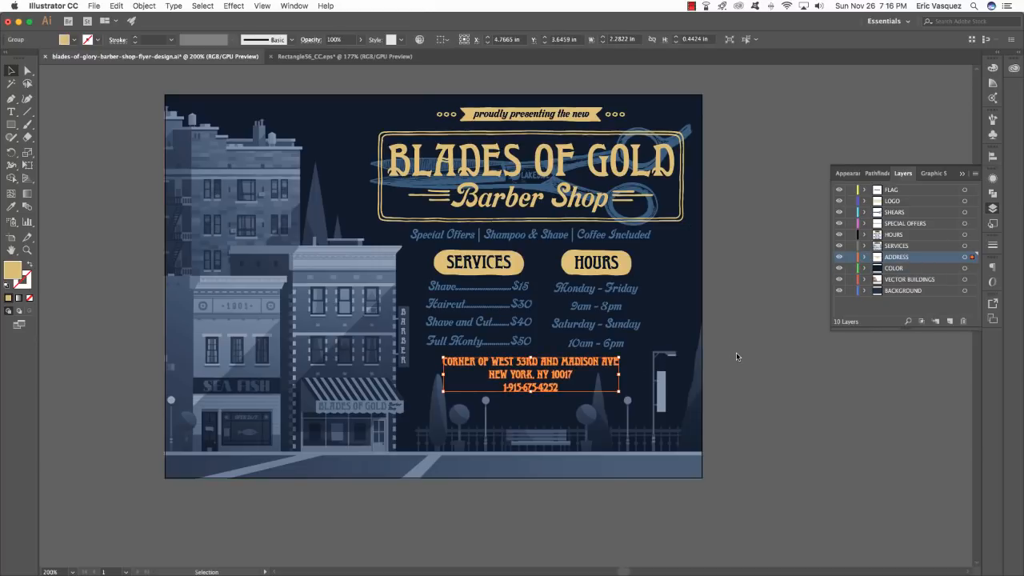
click(737, 356)
drag(737, 356, 732, 369)
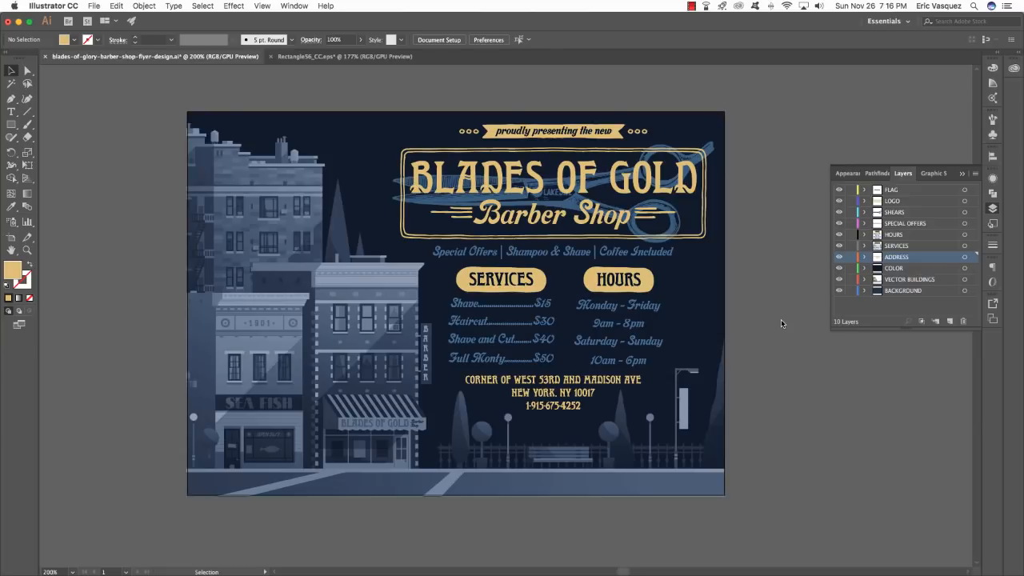
drag(782, 323, 796, 346)
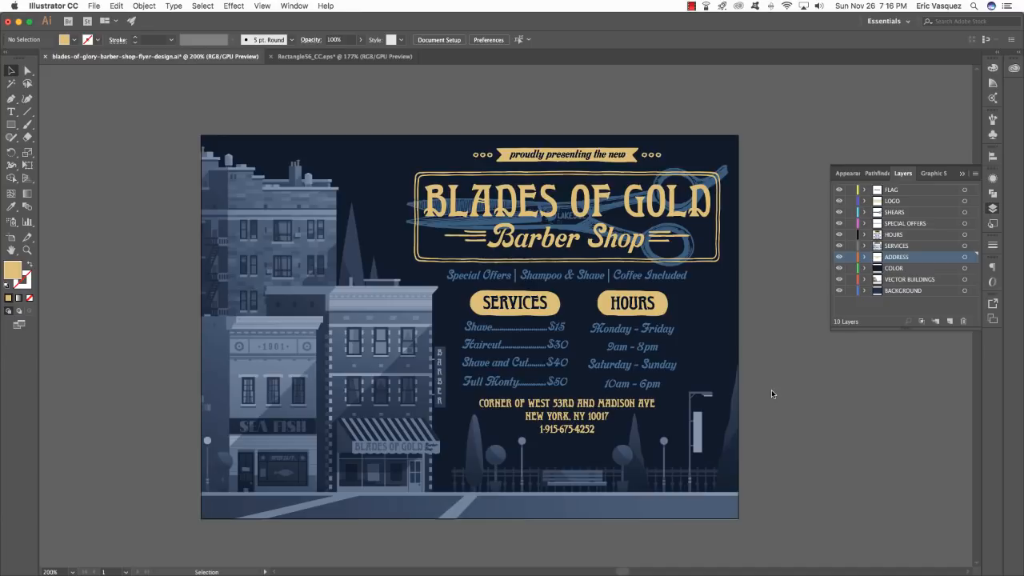
scroll(772, 390, right, 1)
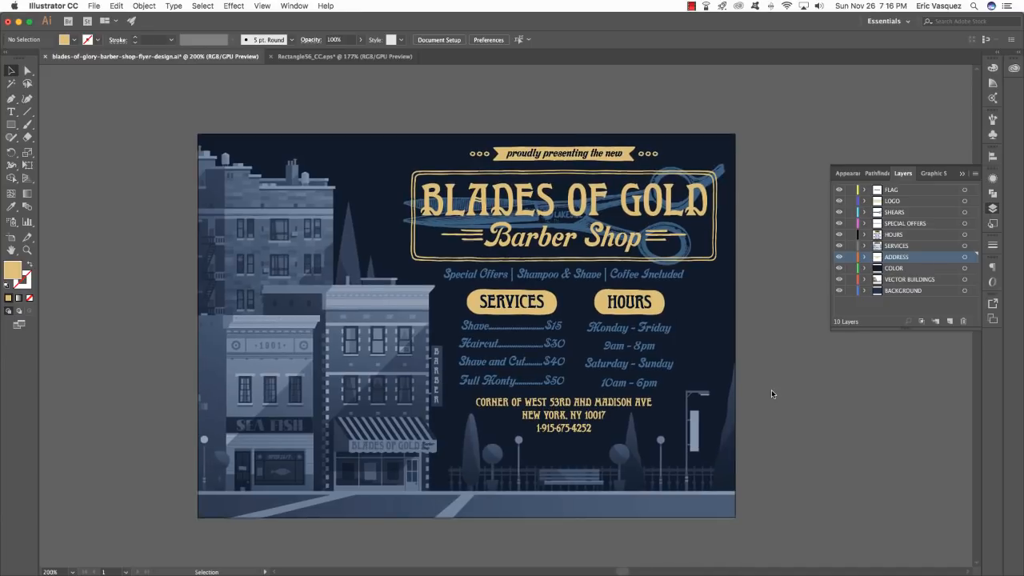